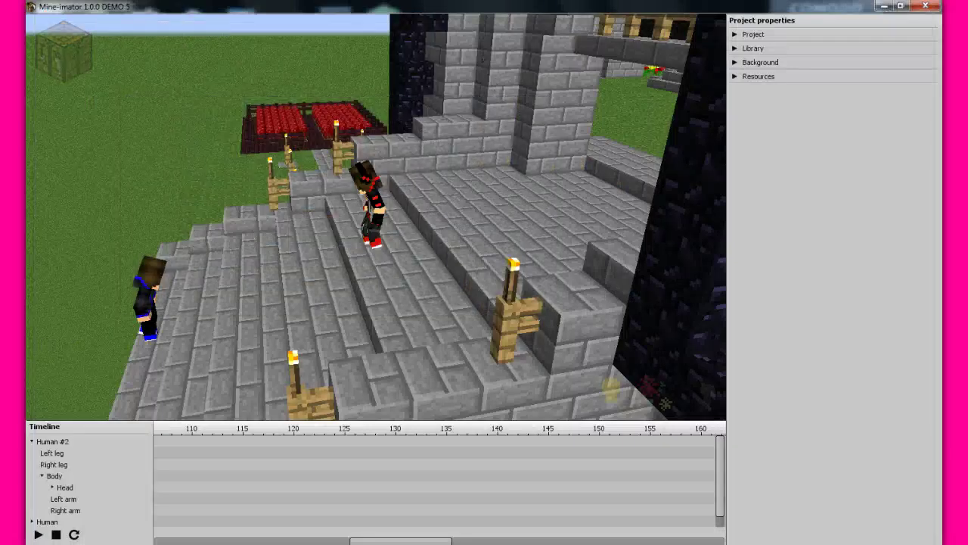
Play the existing animation to review how the blue character walks up to the red one
{"action": "right_click_drag", "start_coordinate": [196, 255], "coordinate": [309, 218]}
{"action": "key", "text": "space"}
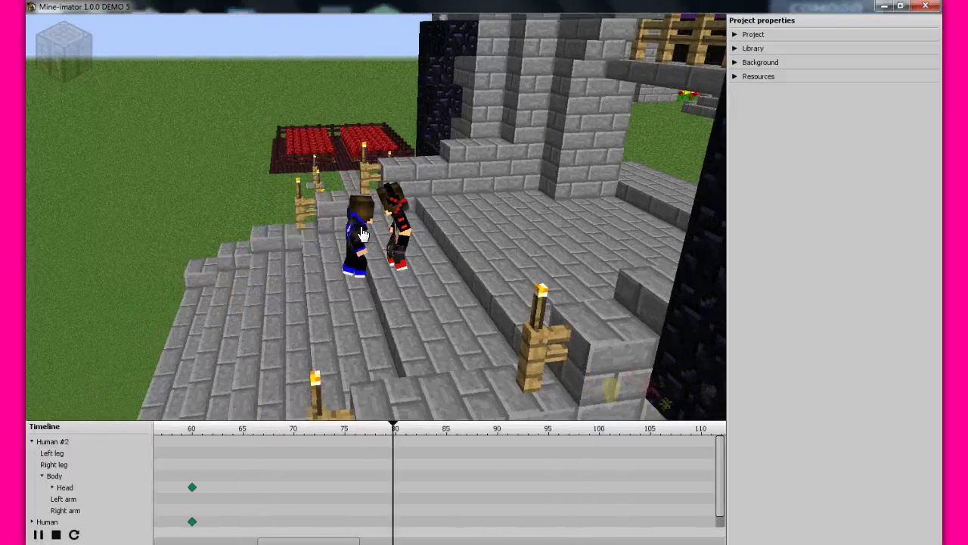
{"action": "key", "text": "space"}
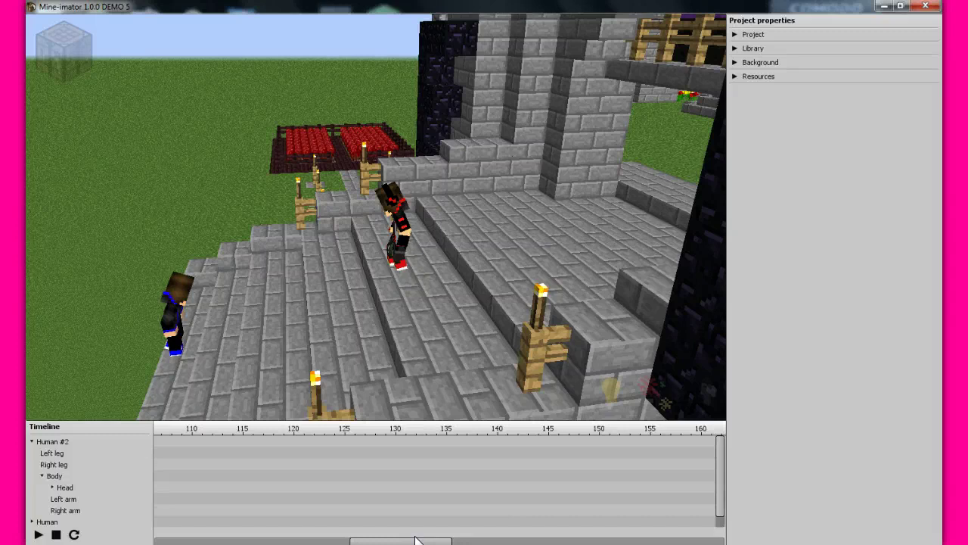
Create a diamond sword item from the workbench and give it a keyframe at frame 45
{"action": "left_click_drag", "start_coordinate": [408, 541], "coordinate": [317, 542]}
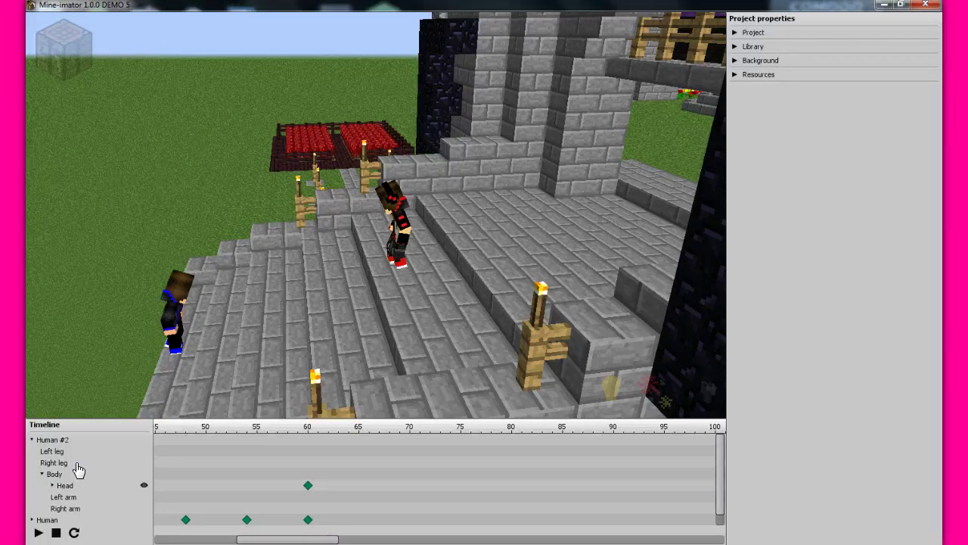
{"action": "left_click", "coordinate": [32, 440]}
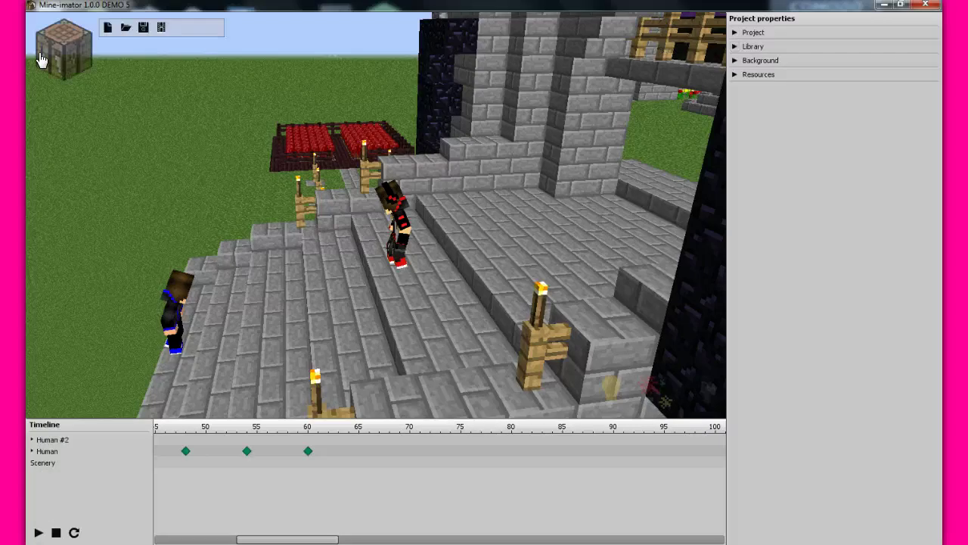
{"action": "left_click", "coordinate": [84, 47]}
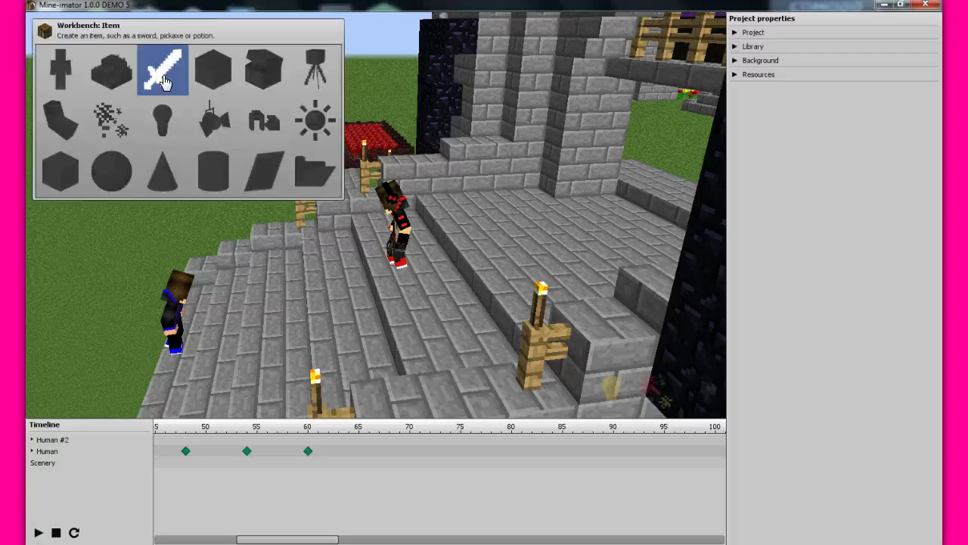
{"action": "left_click", "coordinate": [168, 74]}
{"action": "double_click", "coordinate": [157, 475]}
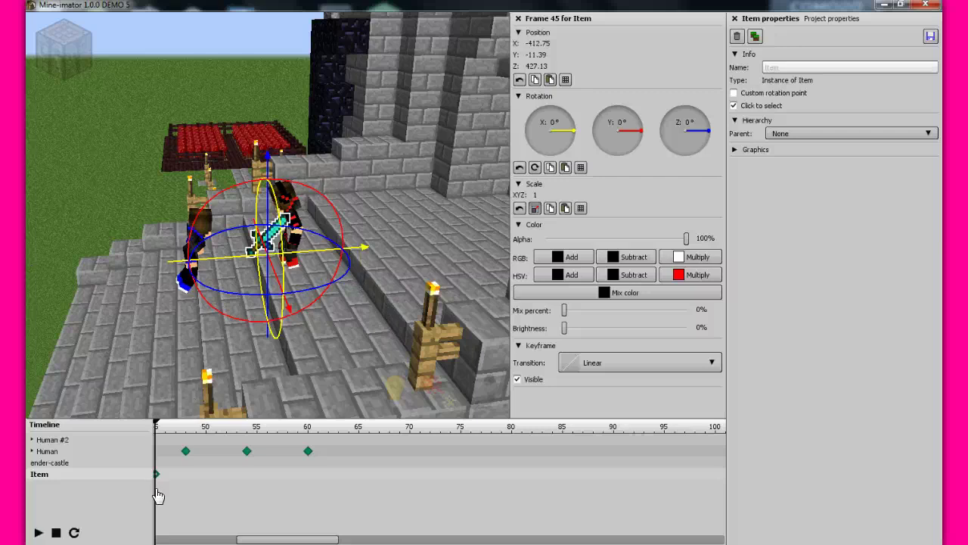
Move the sword item's keyframe from frame 45 to frame 0
{"action": "left_click", "coordinate": [157, 477]}
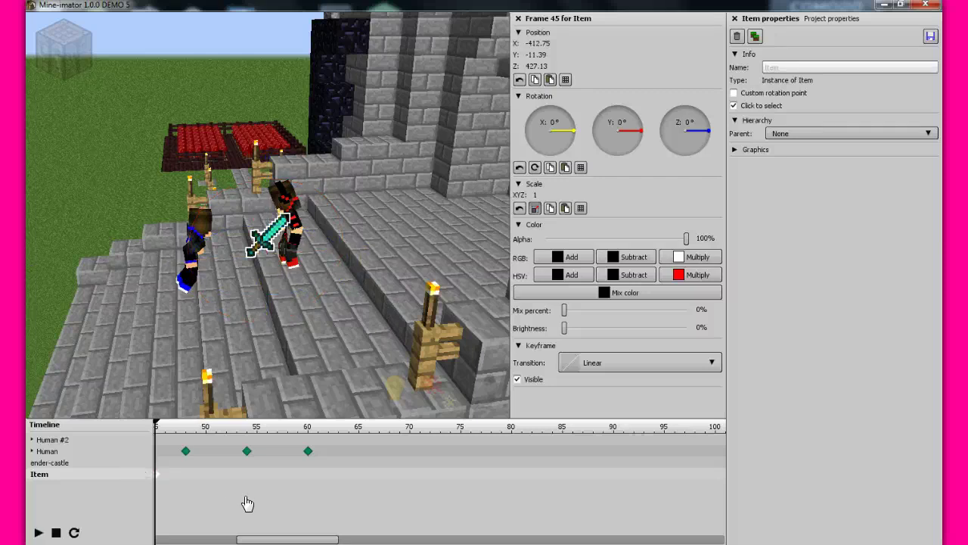
{"action": "left_click_drag", "start_coordinate": [260, 540], "coordinate": [232, 540]}
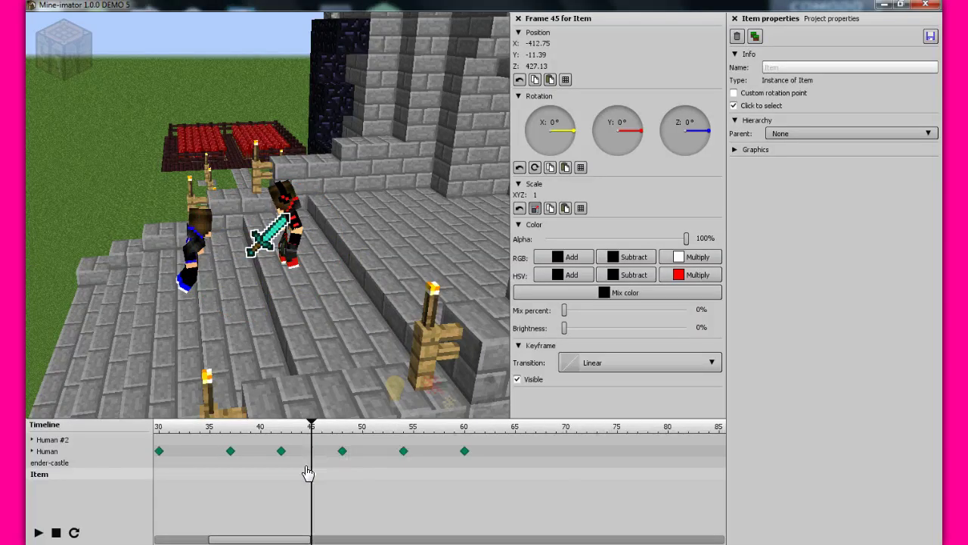
{"action": "left_click_drag", "start_coordinate": [302, 475], "coordinate": [37, 478]}
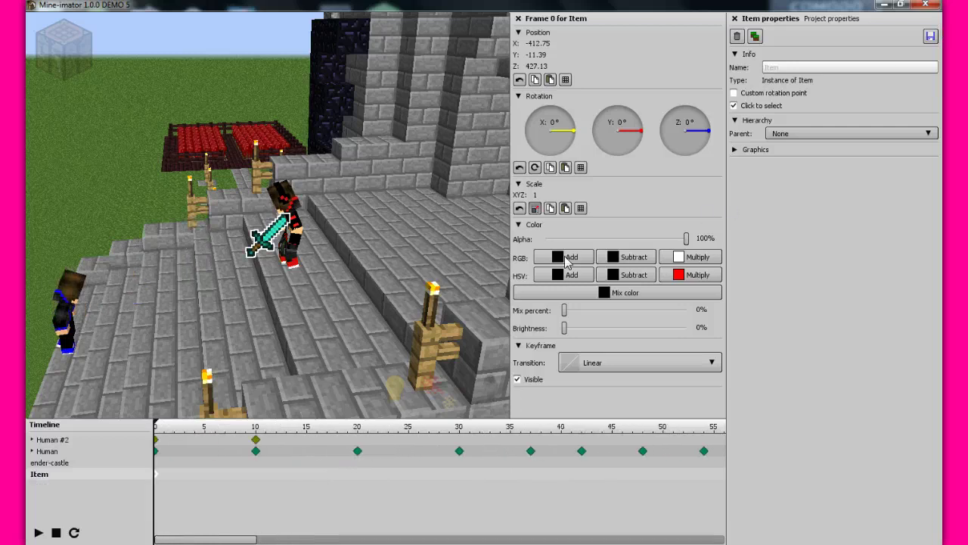
{"action": "left_click", "coordinate": [777, 136]}
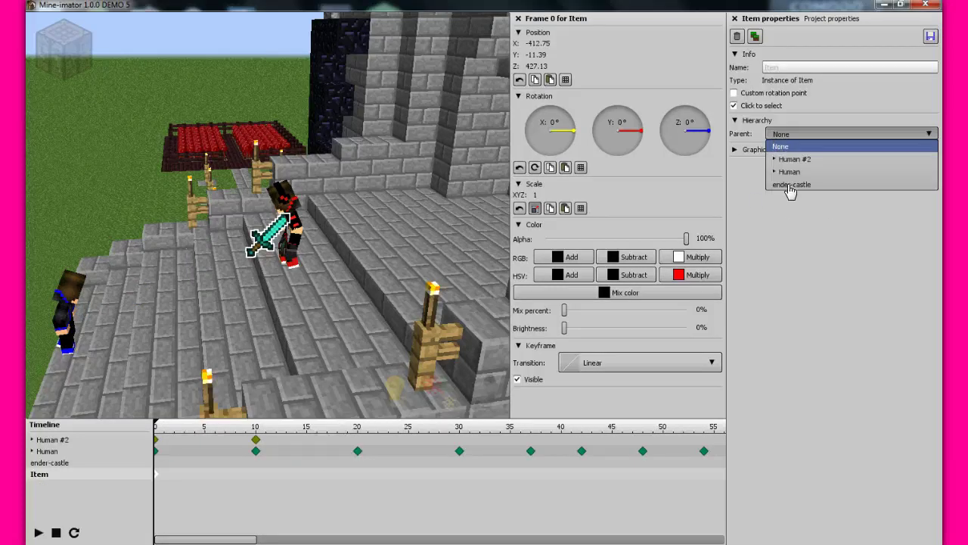
{"action": "left_click", "coordinate": [773, 172]}
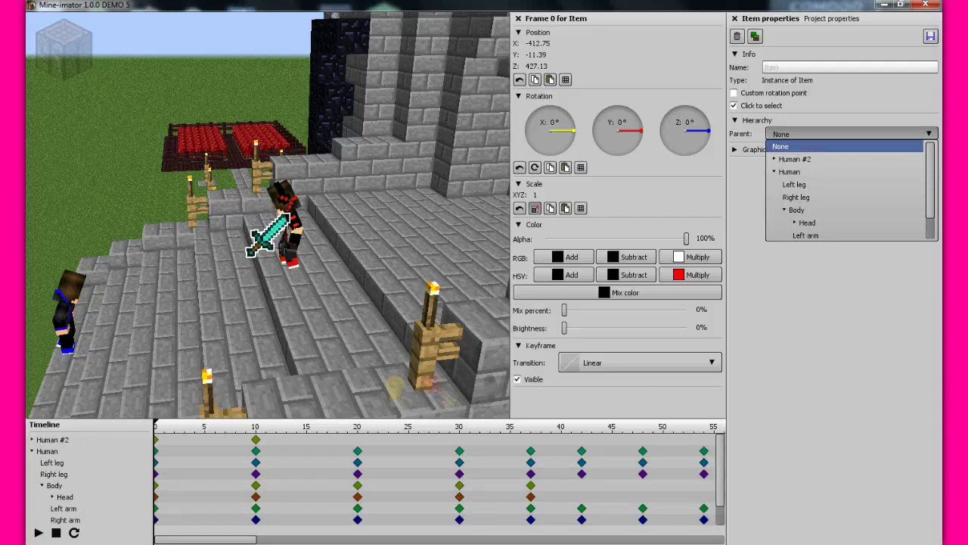
{"action": "left_click", "coordinate": [59, 452]}
{"action": "left_click", "coordinate": [51, 463]}
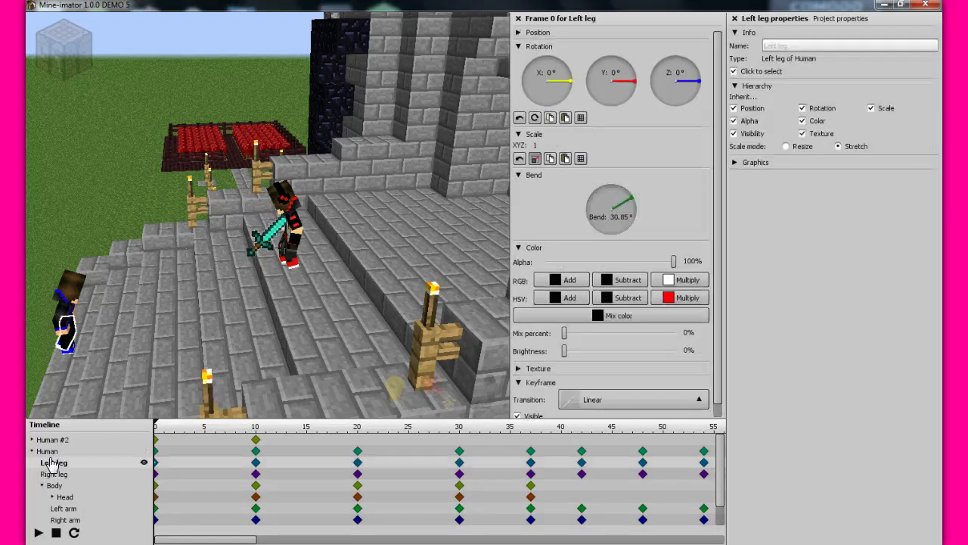
{"action": "left_click", "coordinate": [50, 452]}
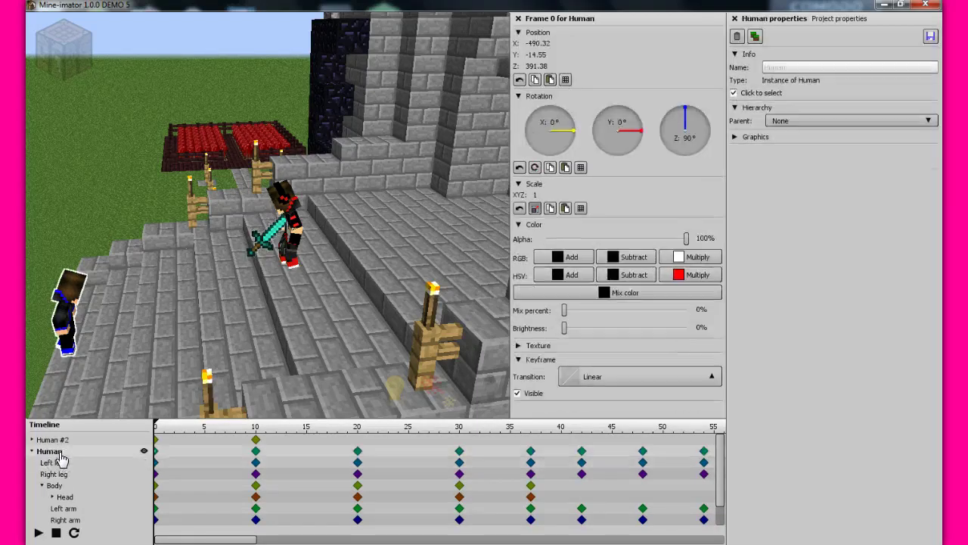
{"action": "left_click", "coordinate": [821, 126]}
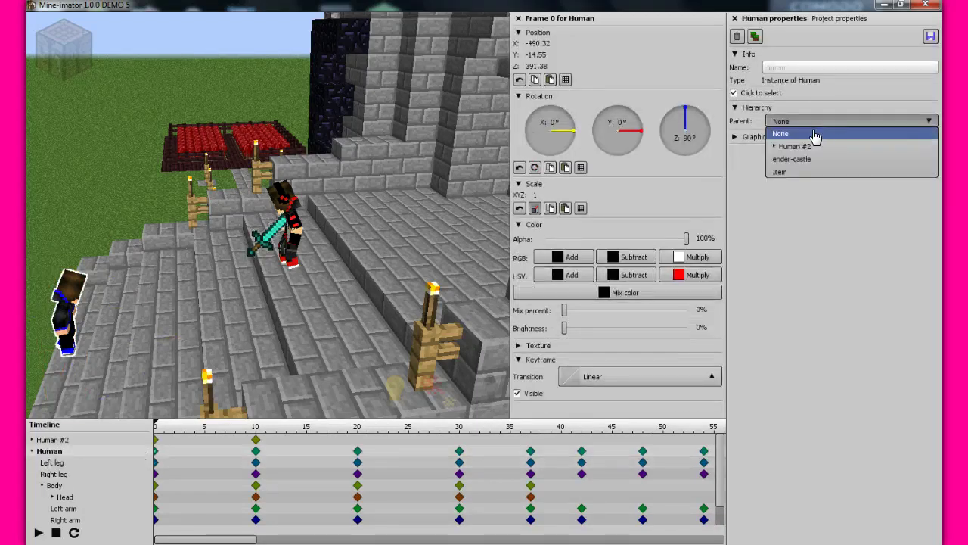
{"action": "left_click", "coordinate": [775, 124]}
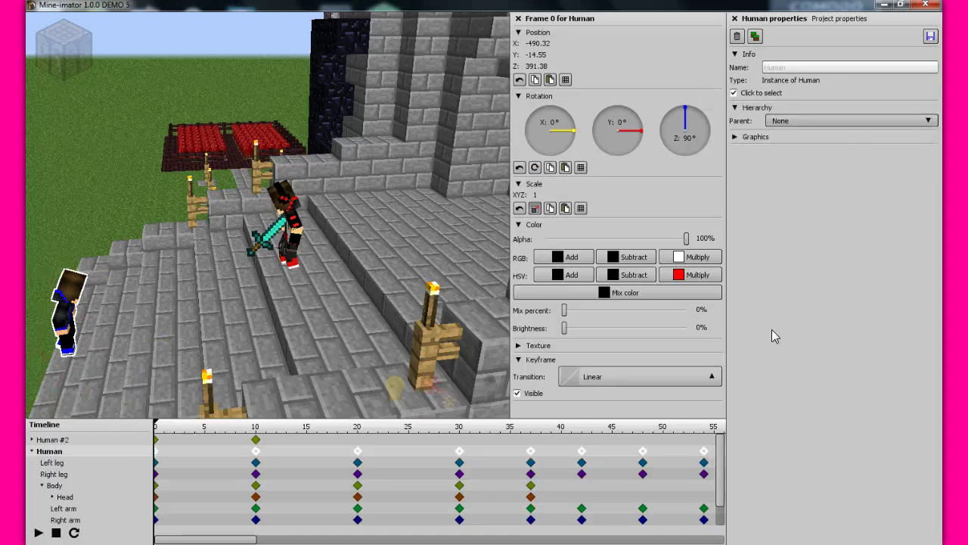
{"action": "left_click", "coordinate": [31, 450]}
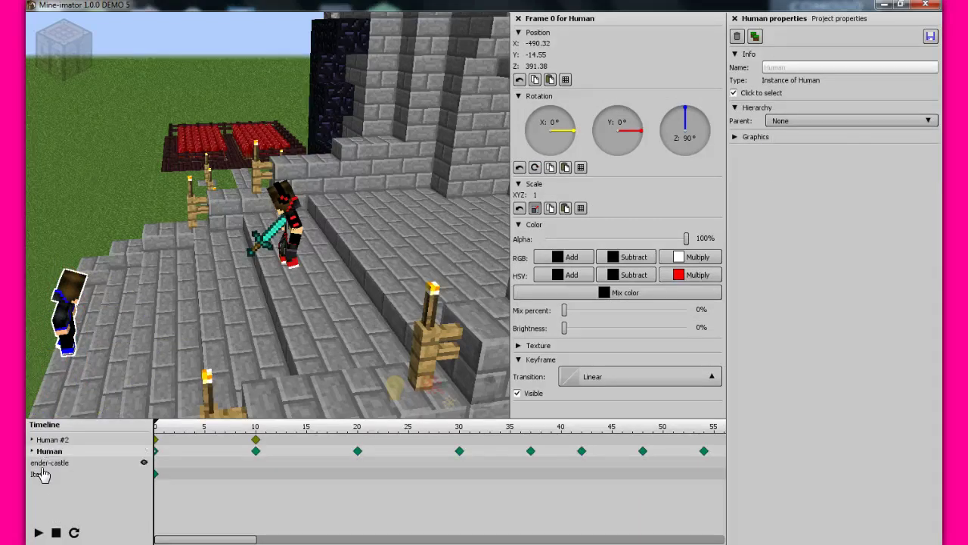
Parent the sword Item to the Right arm of Human
{"action": "left_click", "coordinate": [39, 473]}
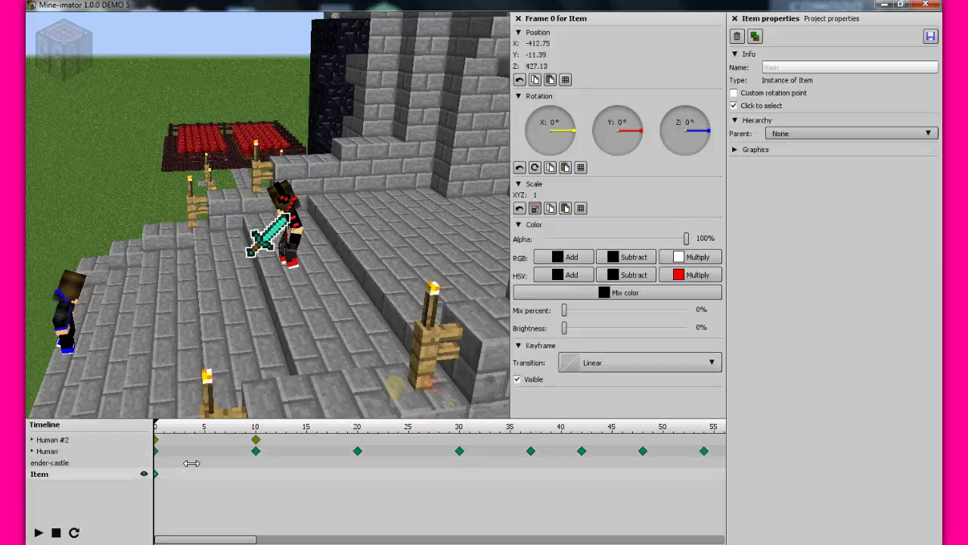
{"action": "left_click", "coordinate": [831, 134]}
{"action": "left_click", "coordinate": [775, 171]}
{"action": "scroll", "coordinate": [824, 198], "scroll_direction": "down", "scroll_amount": 1}
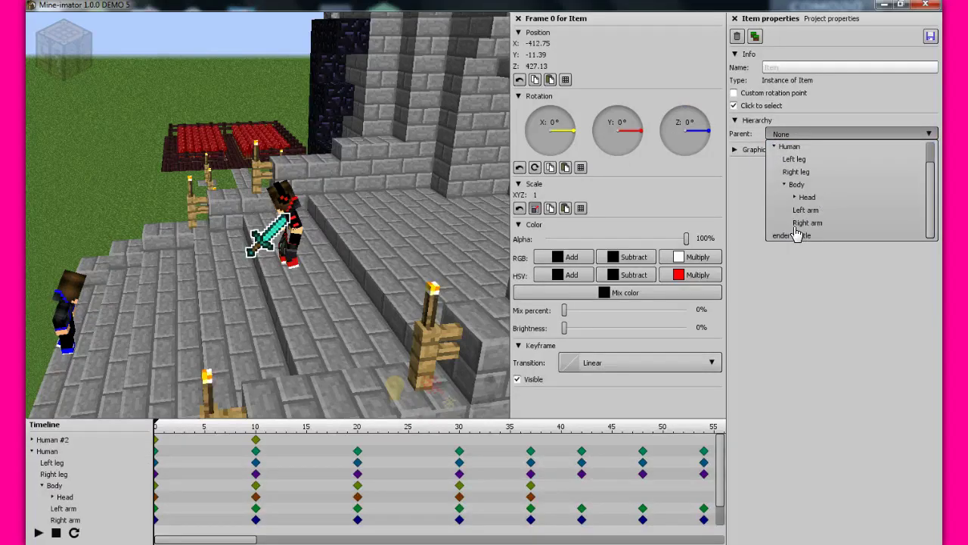
{"action": "left_click", "coordinate": [808, 219]}
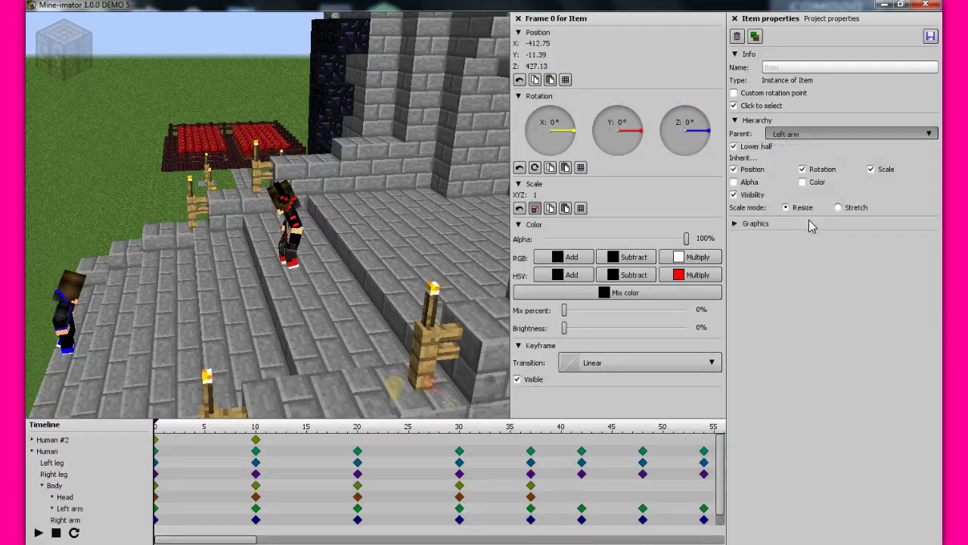
{"action": "left_click", "coordinate": [807, 136]}
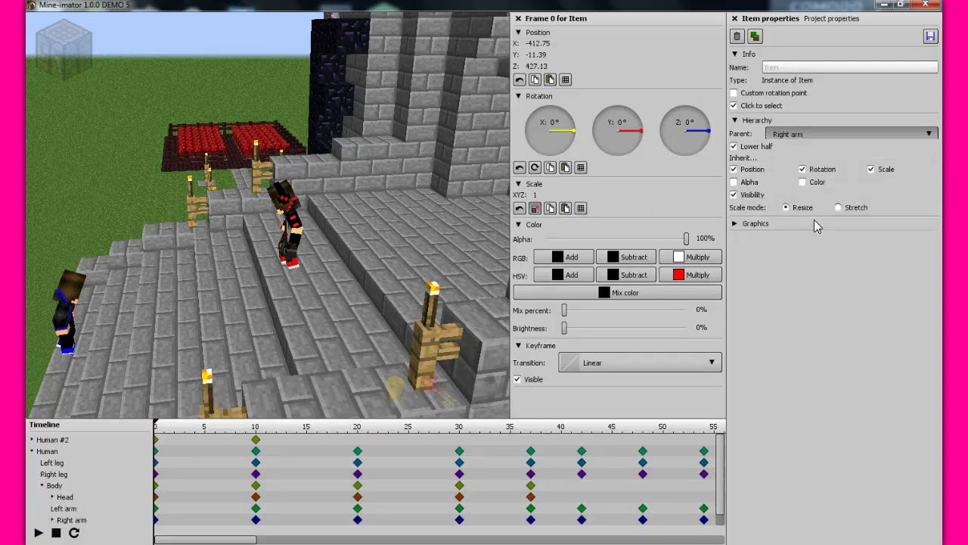
{"action": "left_click", "coordinate": [811, 223]}
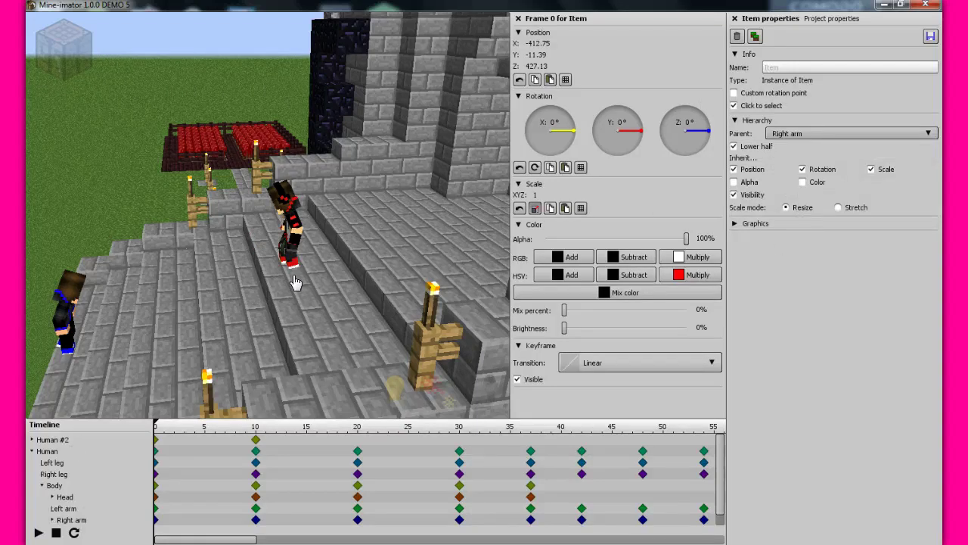
Keyframe Human's right arm at frame 65, and raise it to an X rotation of -156.88° in a second keyframe at frame 75
{"action": "left_click", "coordinate": [53, 519]}
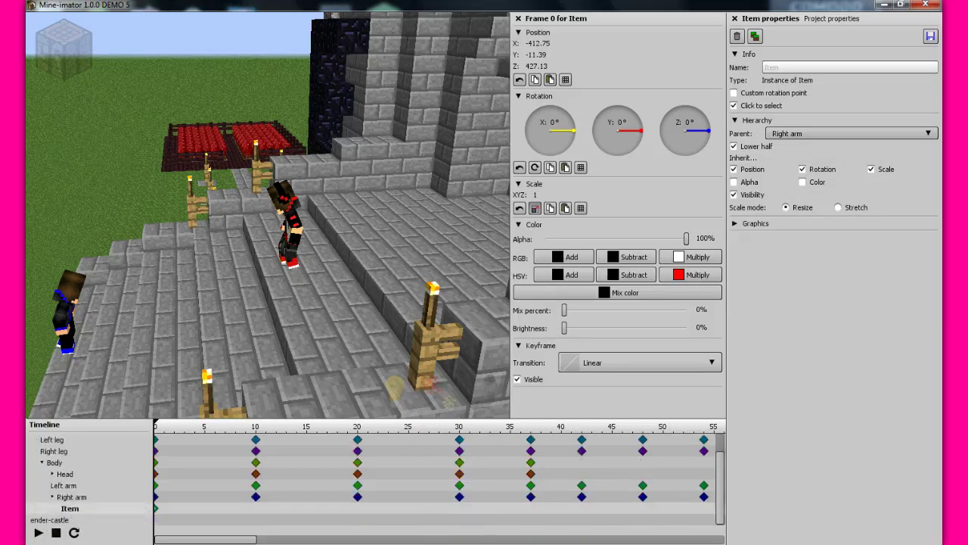
{"action": "left_click_drag", "start_coordinate": [265, 539], "coordinate": [311, 538]}
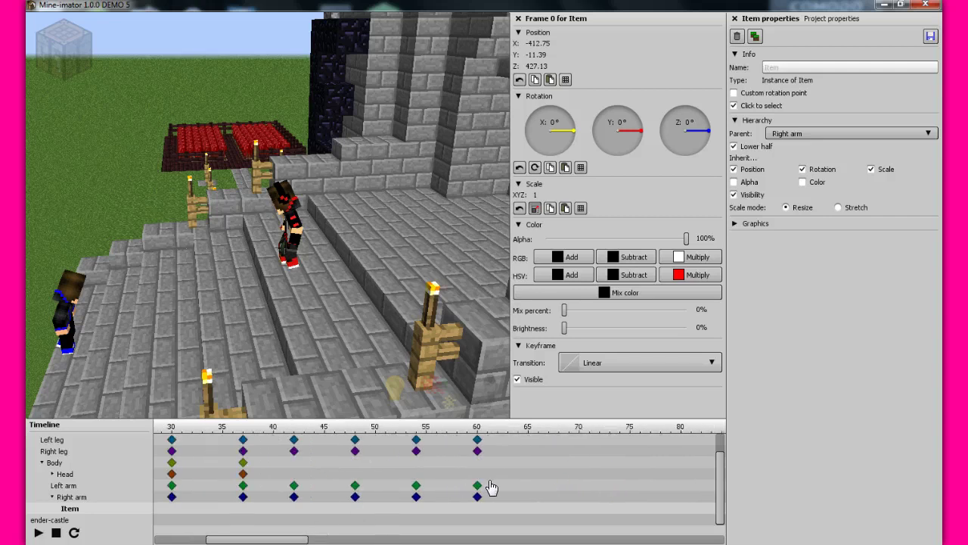
{"action": "left_click", "coordinate": [527, 496]}
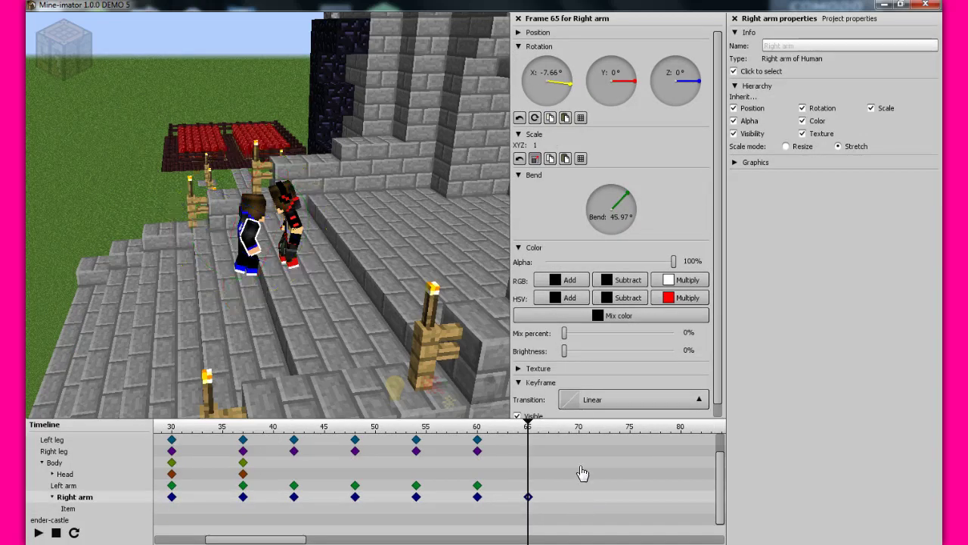
{"action": "left_click", "coordinate": [580, 502]}
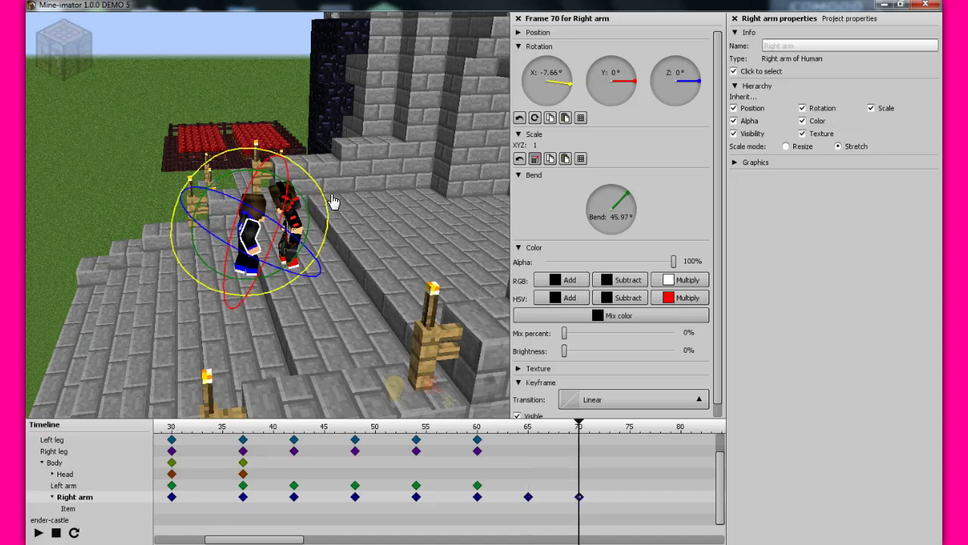
{"action": "left_click_drag", "start_coordinate": [327, 206], "coordinate": [179, 224]}
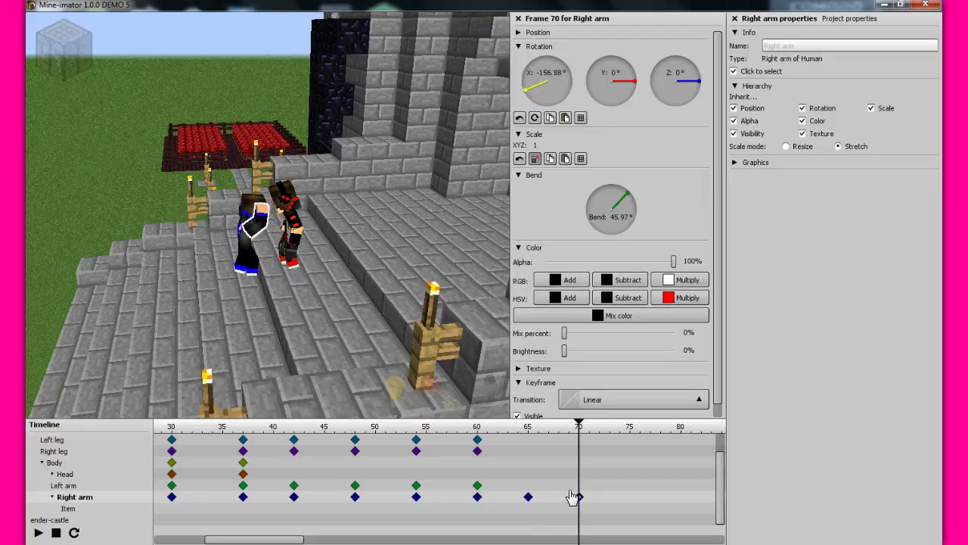
{"action": "left_click_drag", "start_coordinate": [580, 503], "coordinate": [630, 484]}
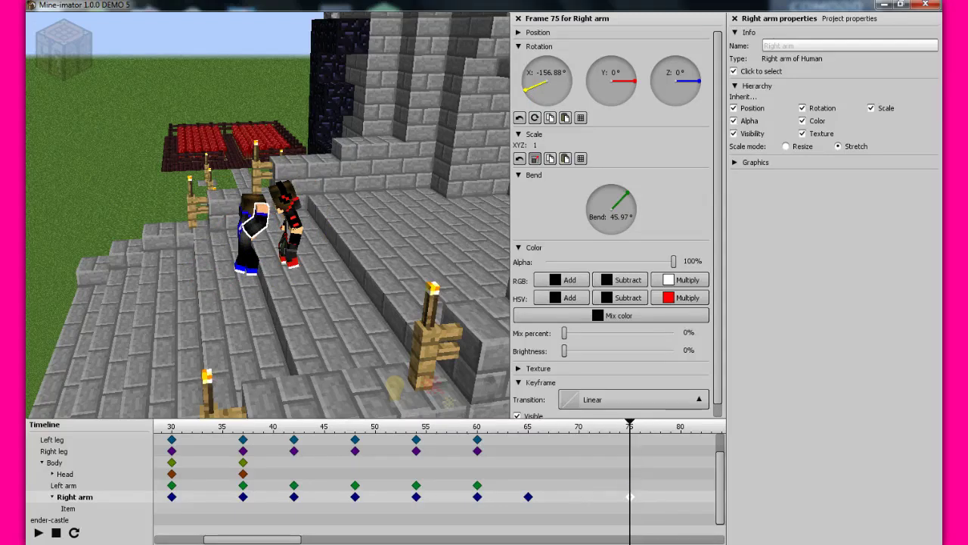
Add a keyframe for the sword Item at frame 65 and set its alpha to 0%, keeping Visible enabled
{"action": "left_click_drag", "start_coordinate": [274, 541], "coordinate": [301, 538]}
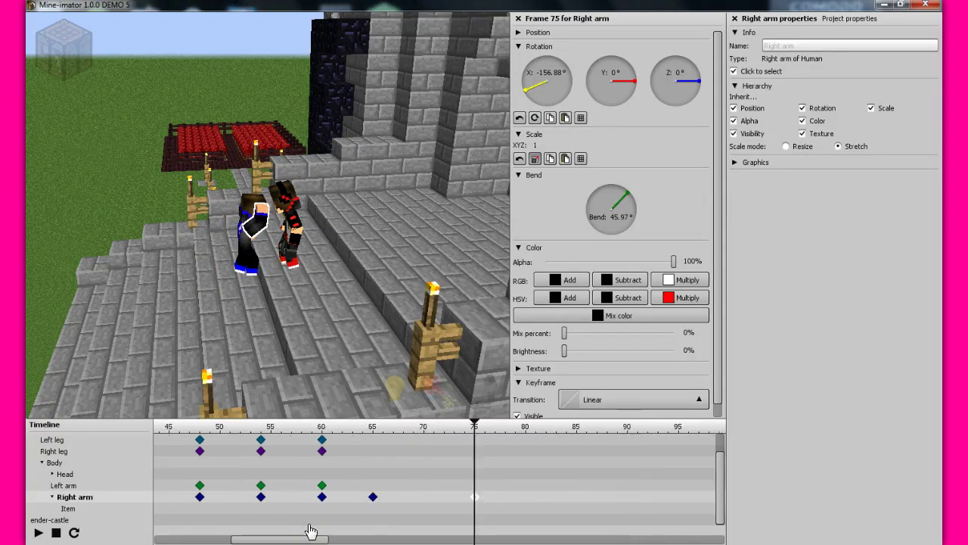
{"action": "left_click", "coordinate": [517, 496]}
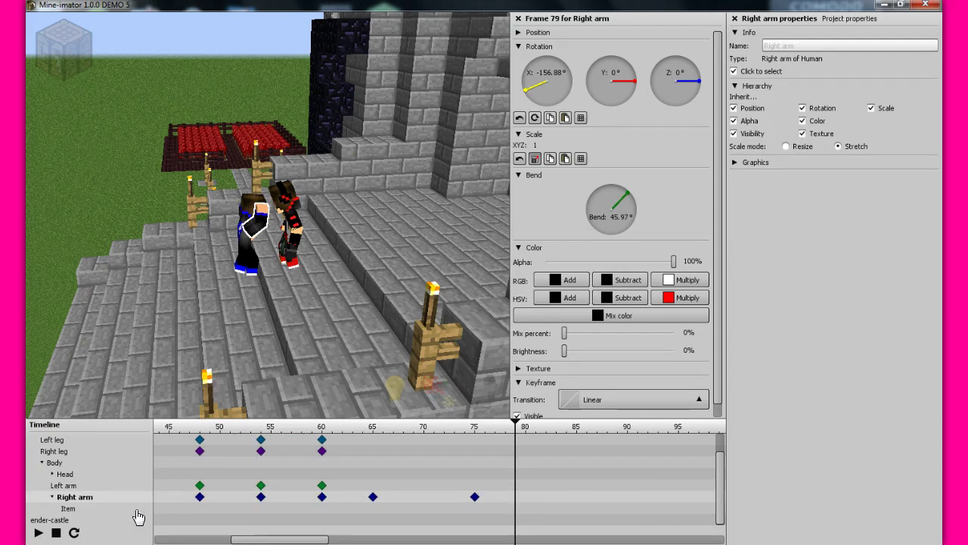
{"action": "left_click", "coordinate": [372, 511]}
{"action": "left_click", "coordinate": [373, 509]}
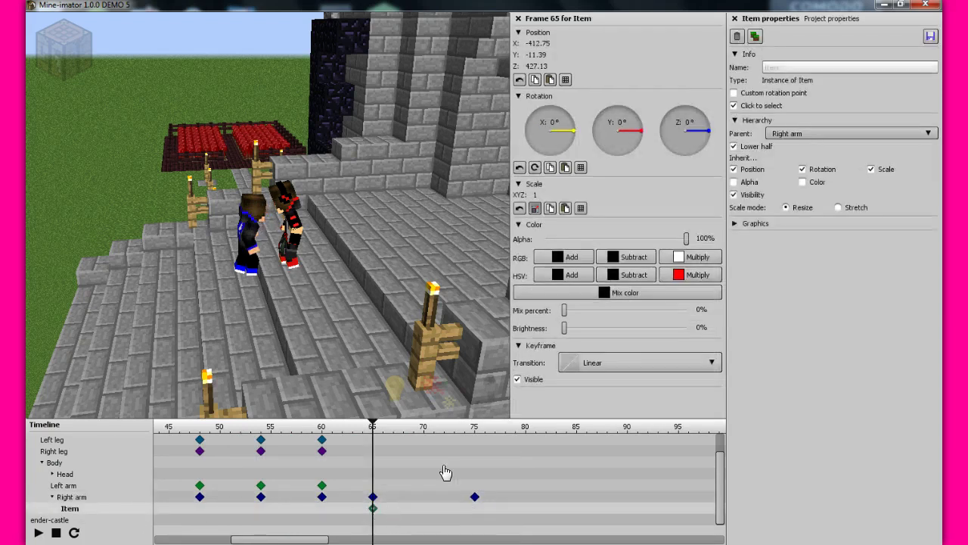
{"action": "left_click", "coordinate": [528, 379]}
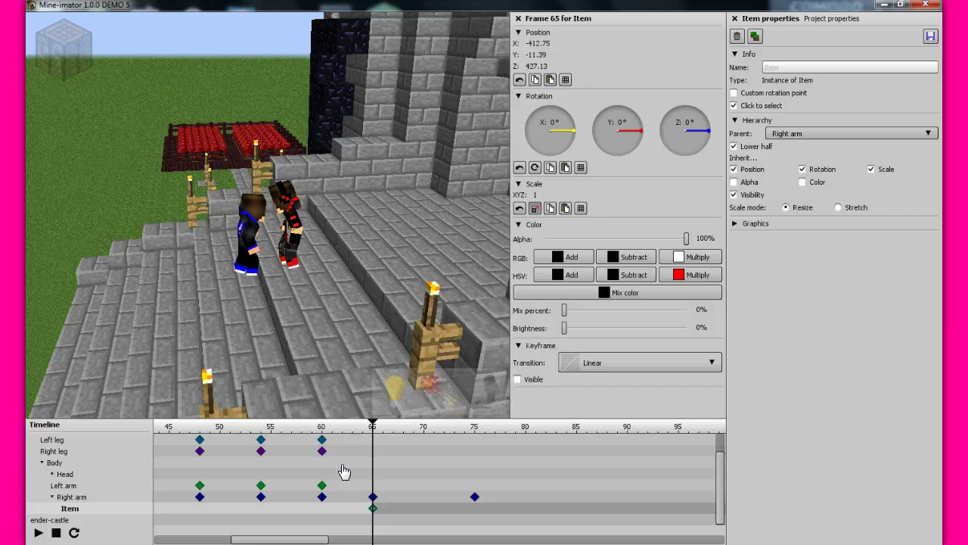
{"action": "left_click", "coordinate": [542, 382]}
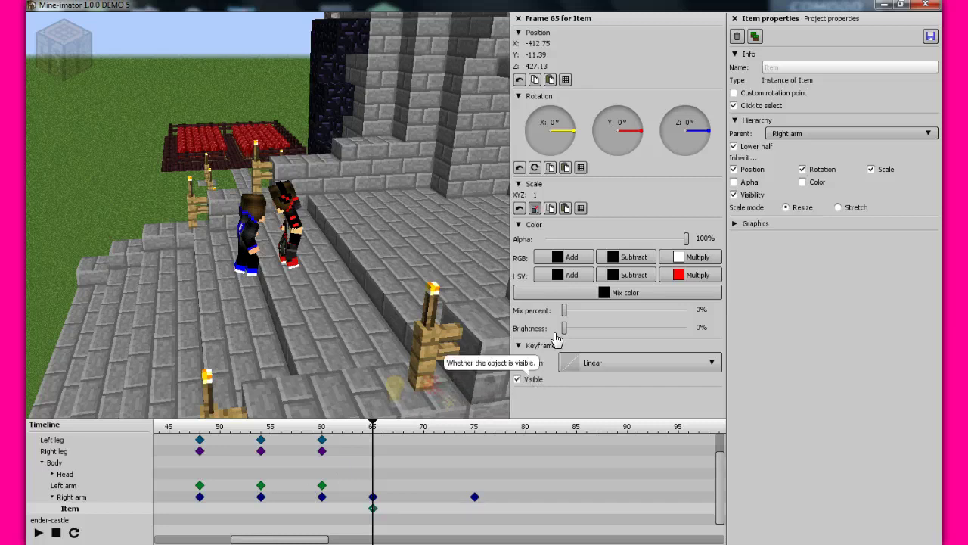
{"action": "left_click_drag", "start_coordinate": [684, 245], "coordinate": [432, 255]}
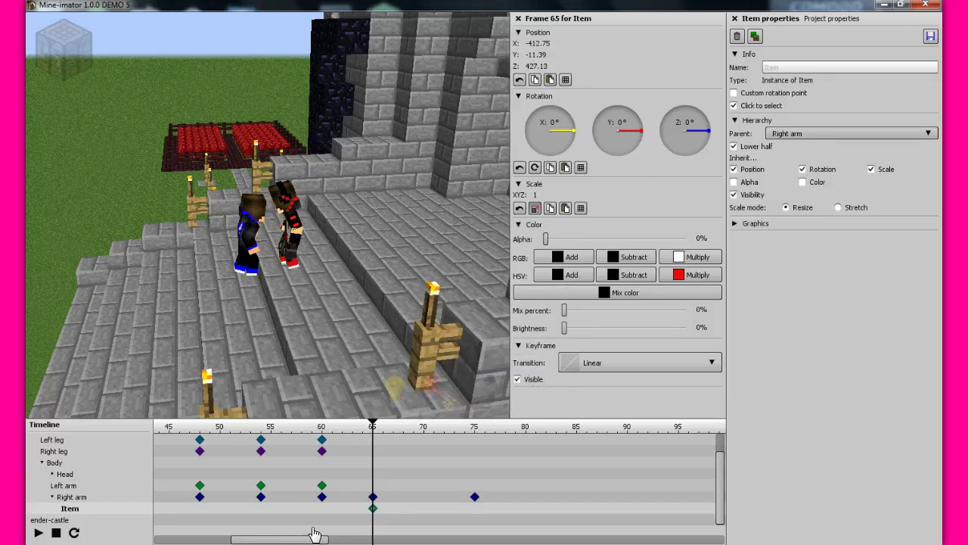
In the sword Item's keyframe at frame 0, set the X, Y and Z position to 0
{"action": "left_click_drag", "start_coordinate": [286, 539], "coordinate": [210, 539]}
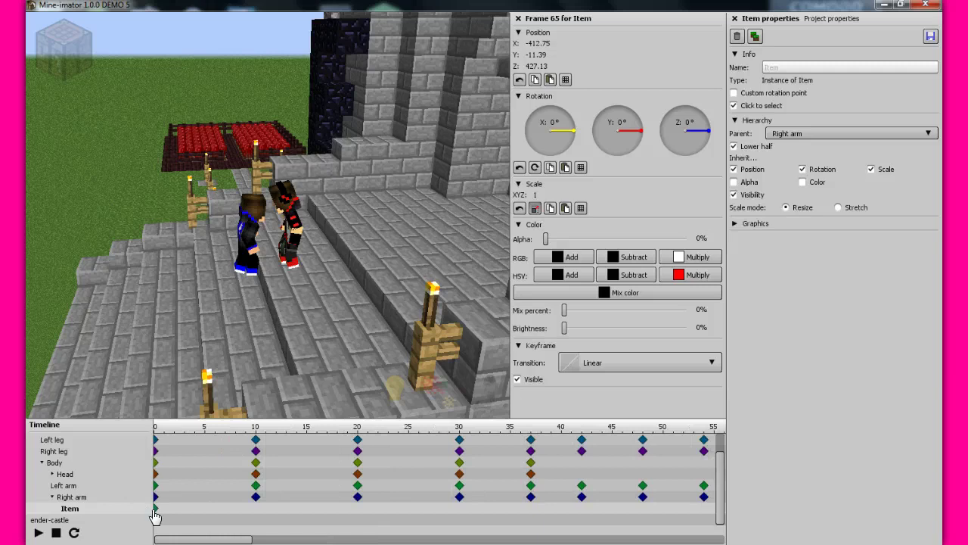
{"action": "left_click", "coordinate": [155, 509]}
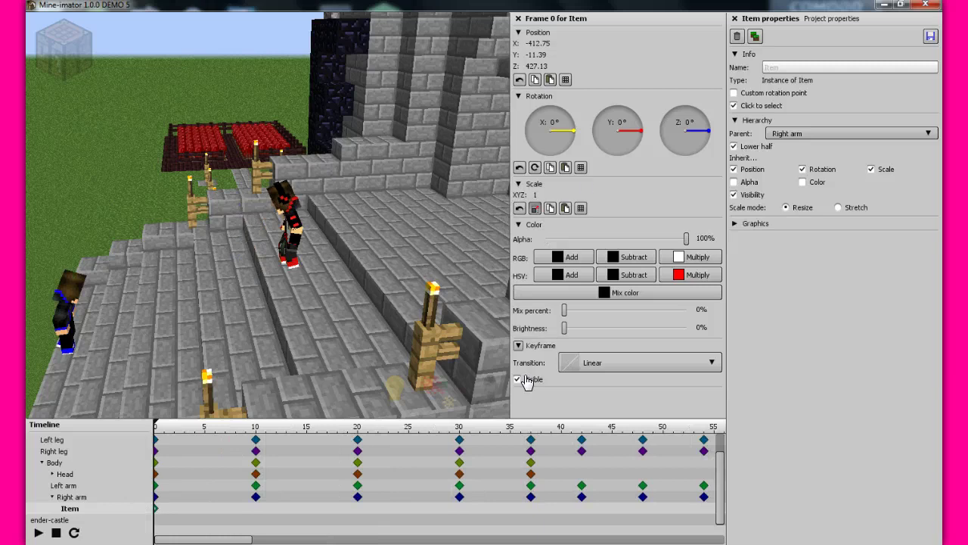
{"action": "left_click", "coordinate": [531, 67]}
{"action": "type", "text": "0"}
{"action": "left_click", "coordinate": [541, 56]}
{"action": "type", "text": "0"}
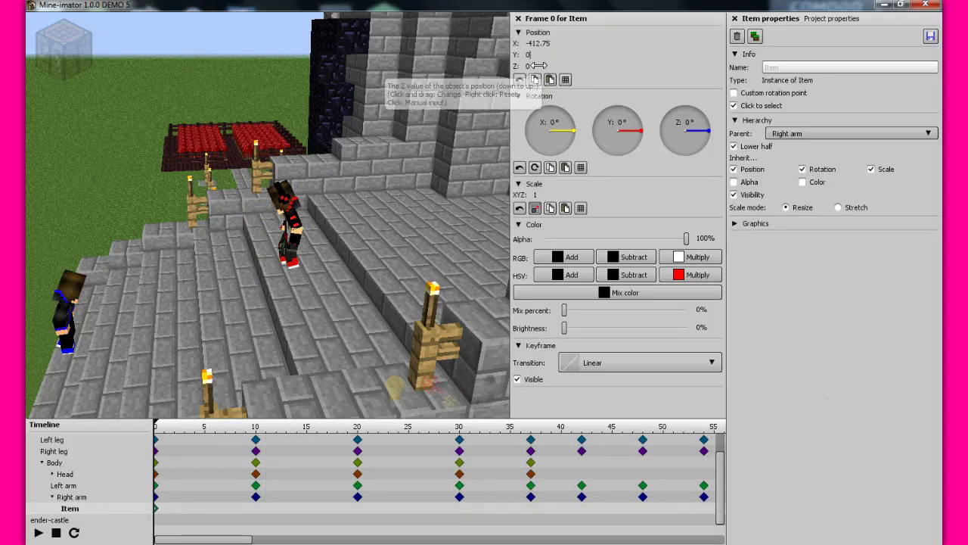
{"action": "left_click", "coordinate": [530, 44]}
{"action": "type", "text": "0"}
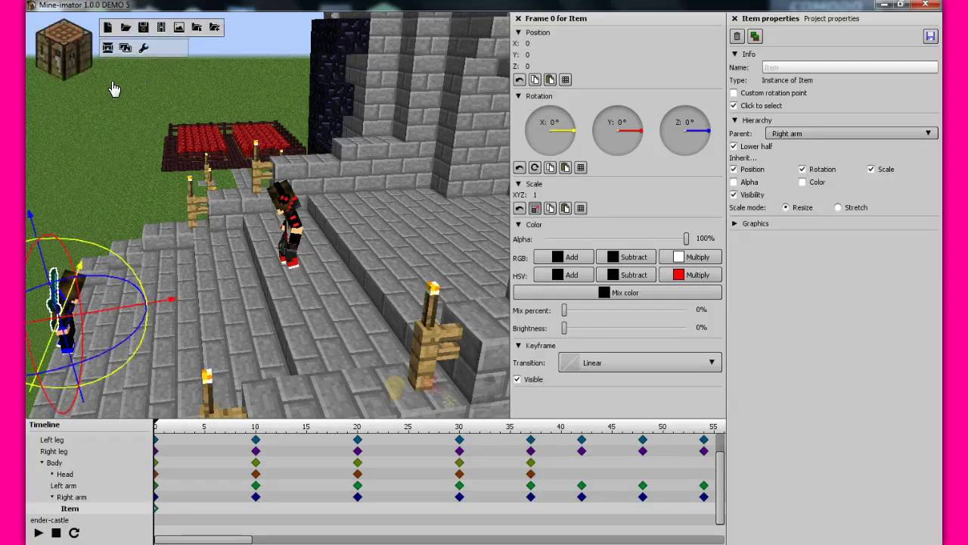
Delete the sword Item's keyframe at frame 65
{"action": "mouse_move", "coordinate": [244, 193]}
{"action": "right_mouse_down"}
{"action": "mouse_move", "coordinate": [212, 206]}
{"action": "mouse_move", "coordinate": [168, 184]}
{"action": "mouse_move", "coordinate": [164, 223]}
{"action": "mouse_move", "coordinate": [235, 202]}
{"action": "right_mouse_up"}
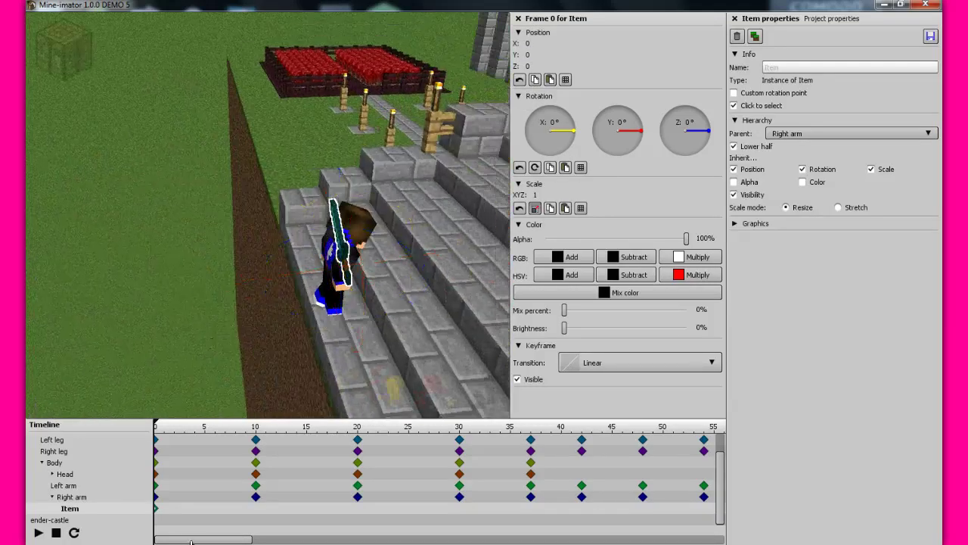
{"action": "left_click", "coordinate": [257, 538]}
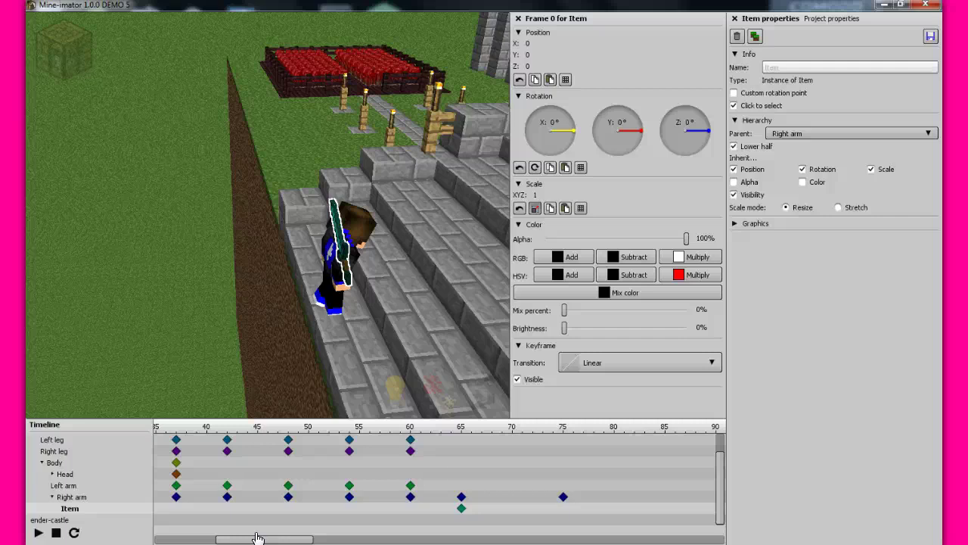
{"action": "left_click", "coordinate": [460, 508]}
{"action": "key", "text": "Delete"}
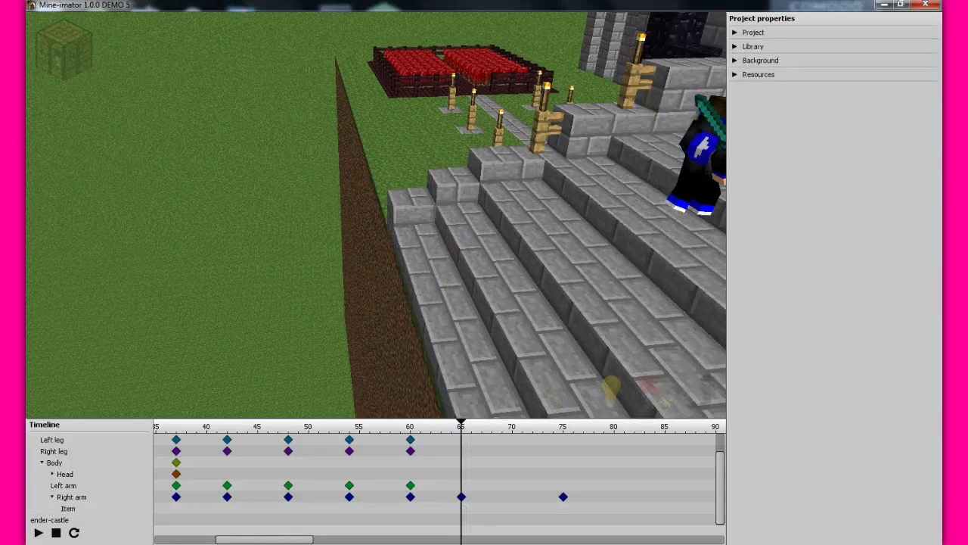
Set the Z rotation of the sword Item's keyframe at frame 0 to -90°
{"action": "left_click", "coordinate": [186, 538]}
{"action": "left_click", "coordinate": [156, 510]}
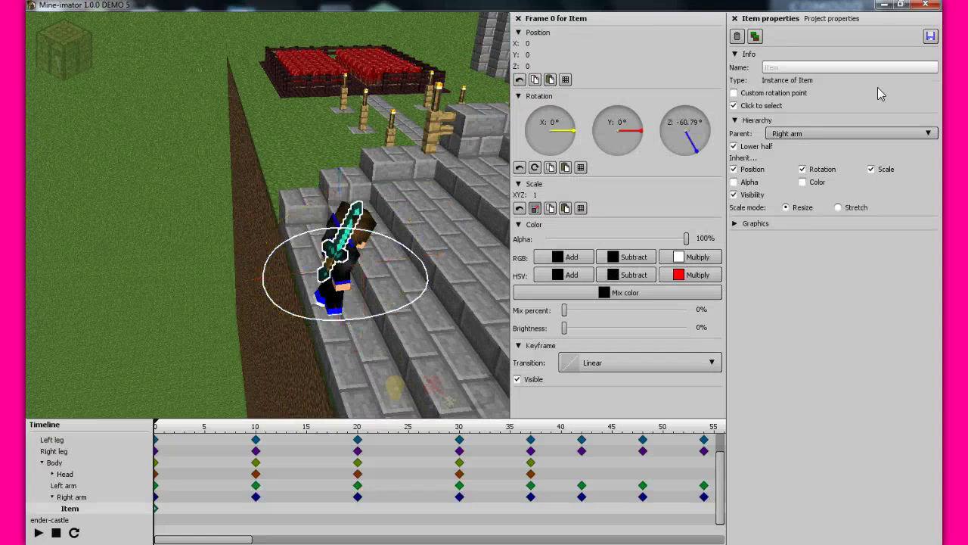
{"action": "left_click", "coordinate": [703, 144]}
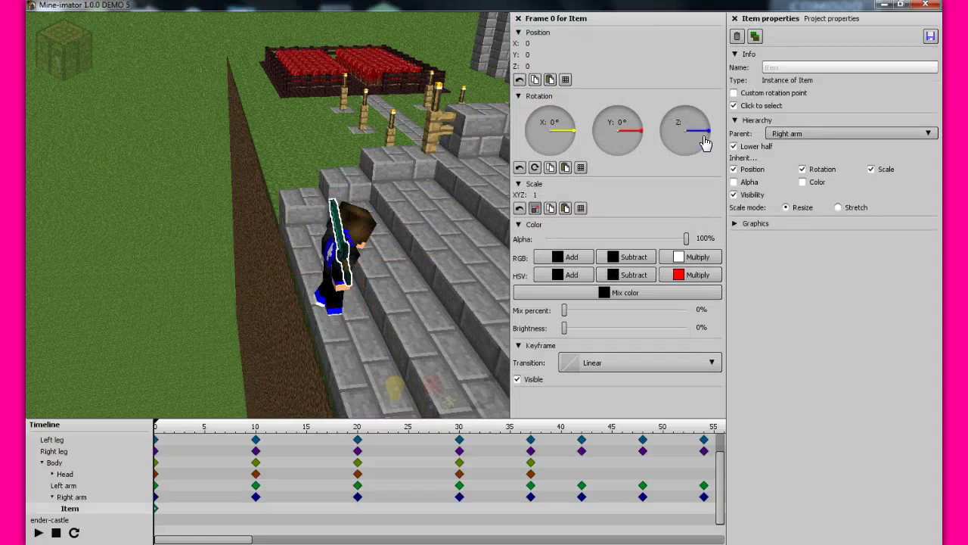
{"action": "type", "text": "-80"}
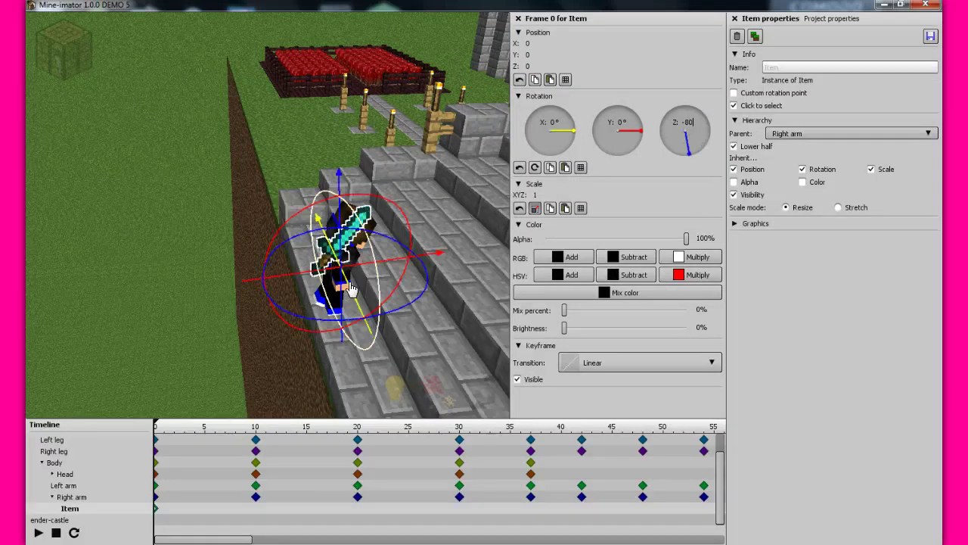
{"action": "key", "text": "BackSpace"}
{"action": "key", "text": "BackSpace"}
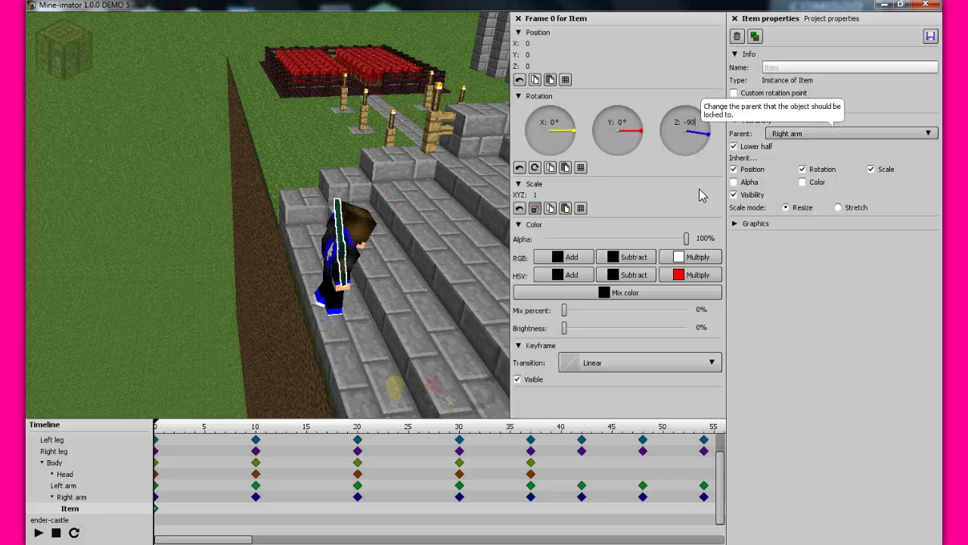
{"action": "type", "text": "90"}
Fit the sword into the hand at Y 2.55, Z -8.30 with a Y rotation of -36.59°, and set its alpha to 0%
{"action": "left_click_drag", "start_coordinate": [392, 265], "coordinate": [411, 268]}
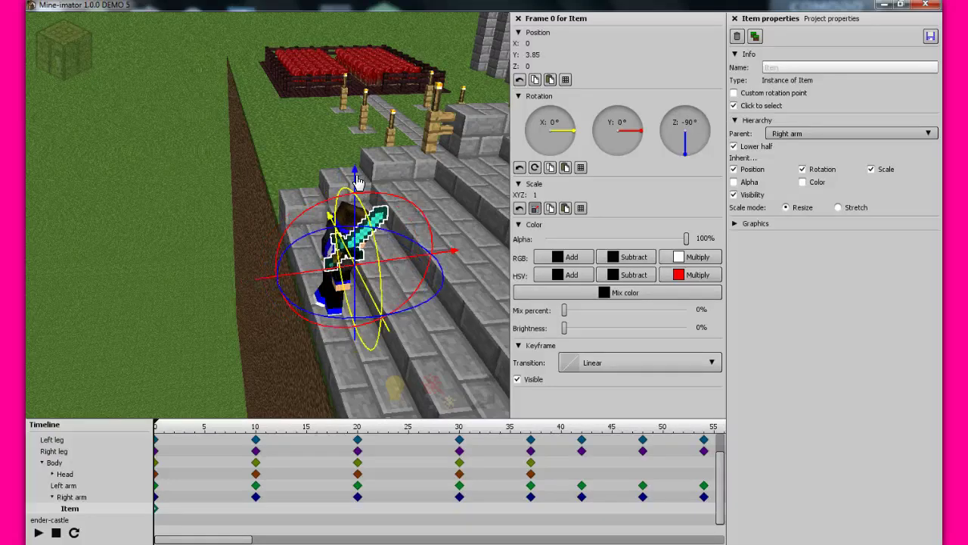
{"action": "left_click_drag", "start_coordinate": [355, 172], "coordinate": [346, 274]}
{"action": "left_click_drag", "start_coordinate": [398, 288], "coordinate": [400, 301]}
{"action": "left_click_drag", "start_coordinate": [683, 250], "coordinate": [545, 241]}
Add a keyframe for the sword Item at frame 60, raise its alpha to 100% and lower its Z position to -9.61
{"action": "left_click_drag", "start_coordinate": [248, 539], "coordinate": [311, 540]}
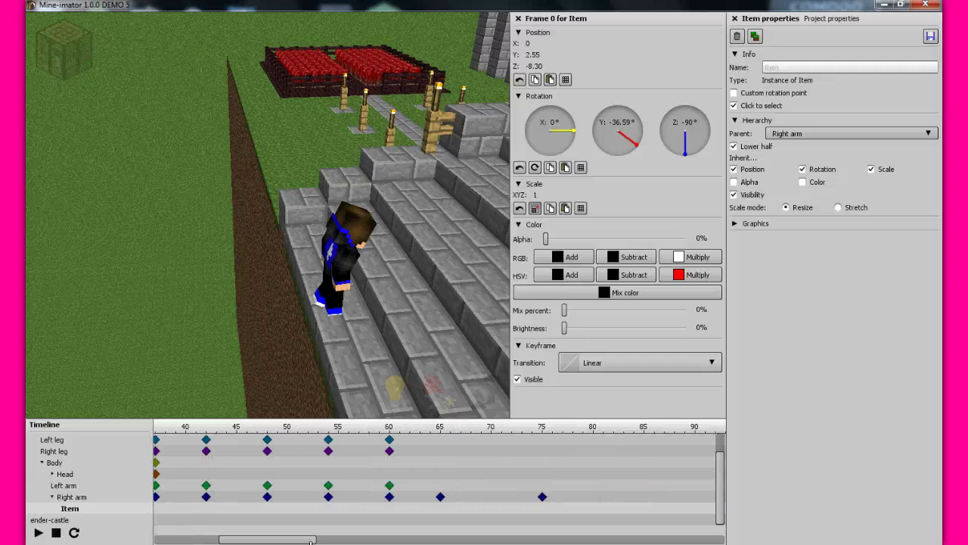
{"action": "left_click", "coordinate": [389, 509]}
{"action": "right_click_drag", "start_coordinate": [348, 288], "coordinate": [283, 280]}
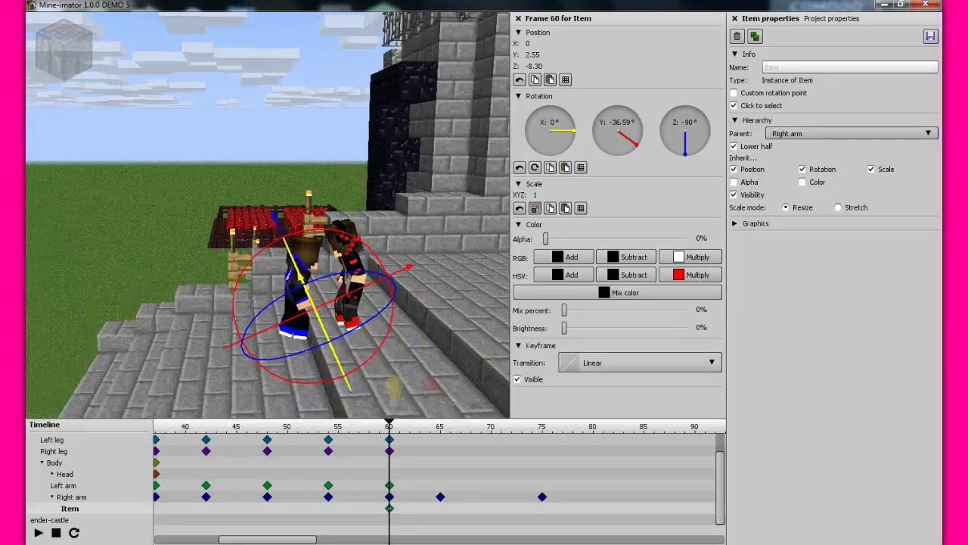
{"action": "right_click_drag", "start_coordinate": [94, 175], "coordinate": [83, 177]}
{"action": "left_click_drag", "start_coordinate": [546, 238], "coordinate": [688, 238]}
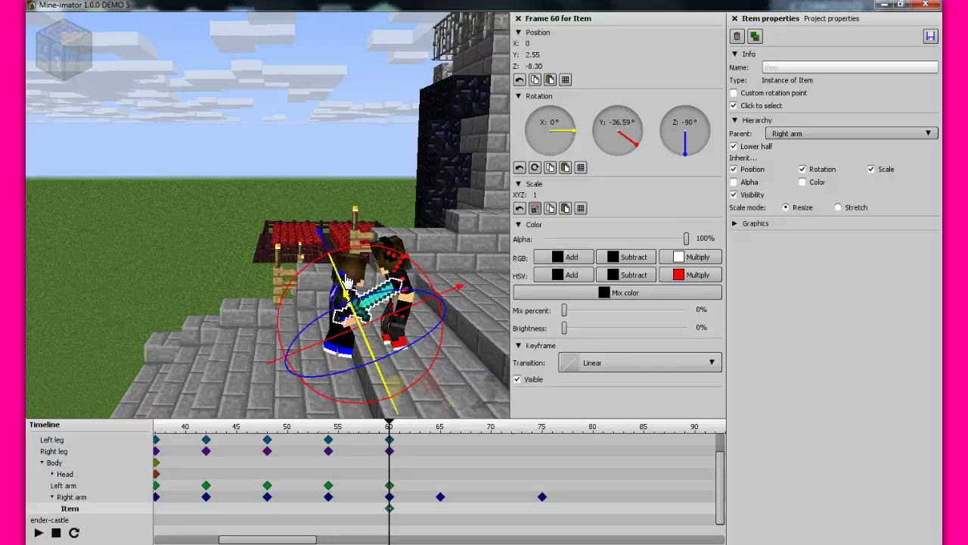
{"action": "left_click_drag", "start_coordinate": [318, 239], "coordinate": [319, 247]}
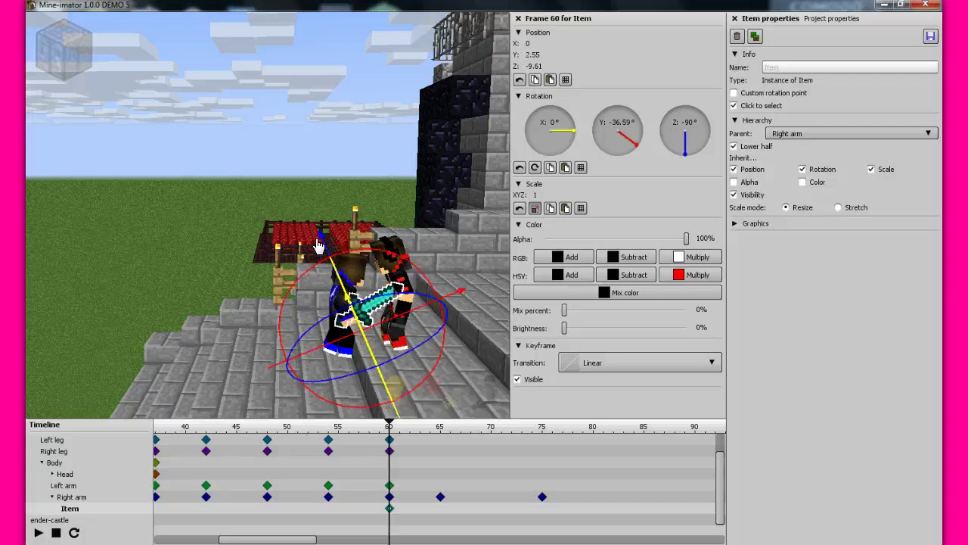
Set the sword's RGB add color at frame 60 to blue 0024FF
{"action": "left_click", "coordinate": [569, 258]}
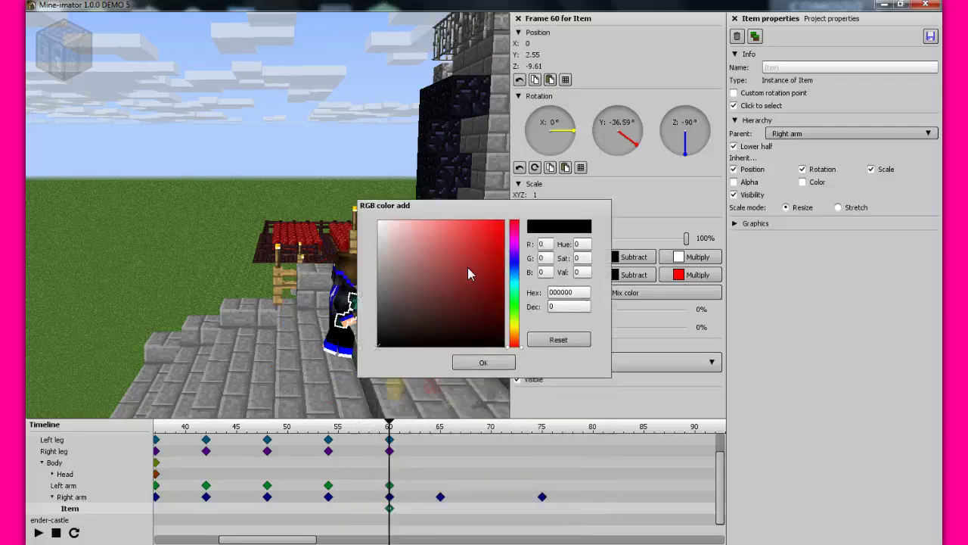
{"action": "mouse_move", "coordinate": [468, 274]}
{"action": "left_mouse_down"}
{"action": "mouse_move", "coordinate": [569, 182]}
{"action": "mouse_move", "coordinate": [598, 201]}
{"action": "left_mouse_up"}
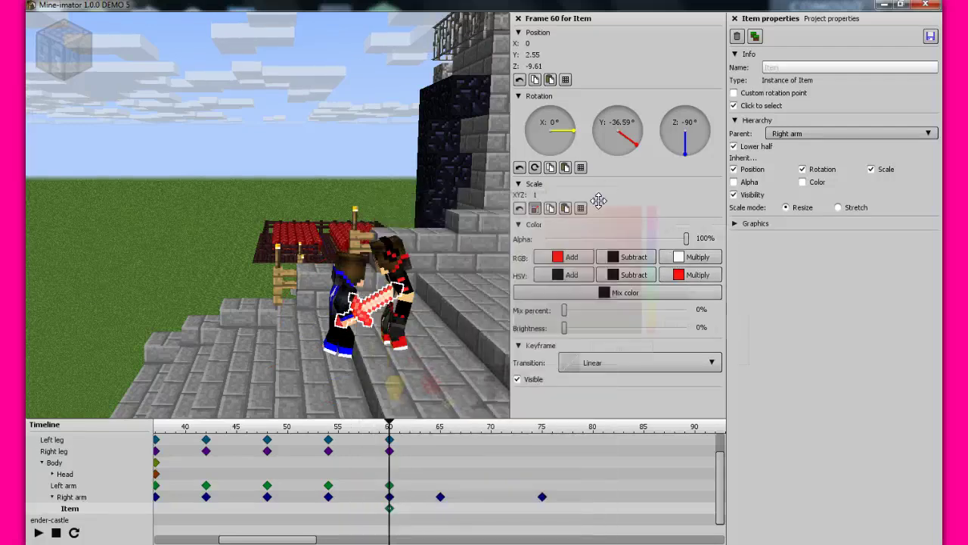
{"action": "left_click_drag", "start_coordinate": [651, 231], "coordinate": [648, 234]}
{"action": "left_click_drag", "start_coordinate": [591, 250], "coordinate": [640, 198]}
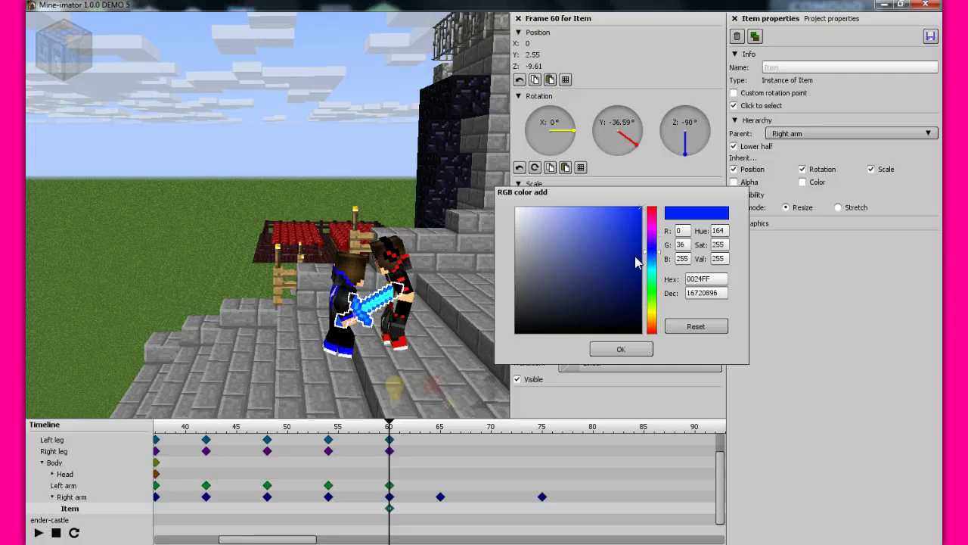
{"action": "left_click", "coordinate": [617, 347]}
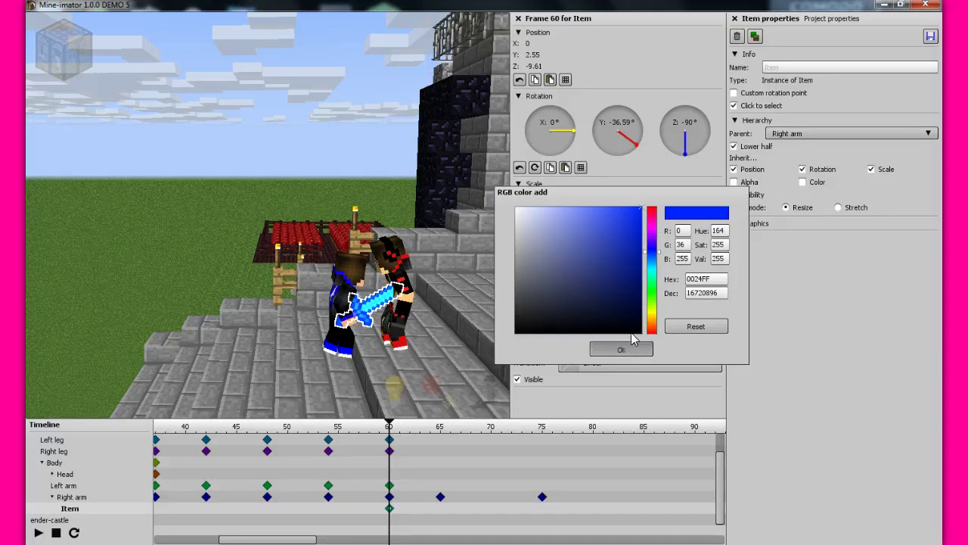
Try red, blue and cyan as the sword's RGB subtract color, and return it to black 000000
{"action": "left_click", "coordinate": [617, 261]}
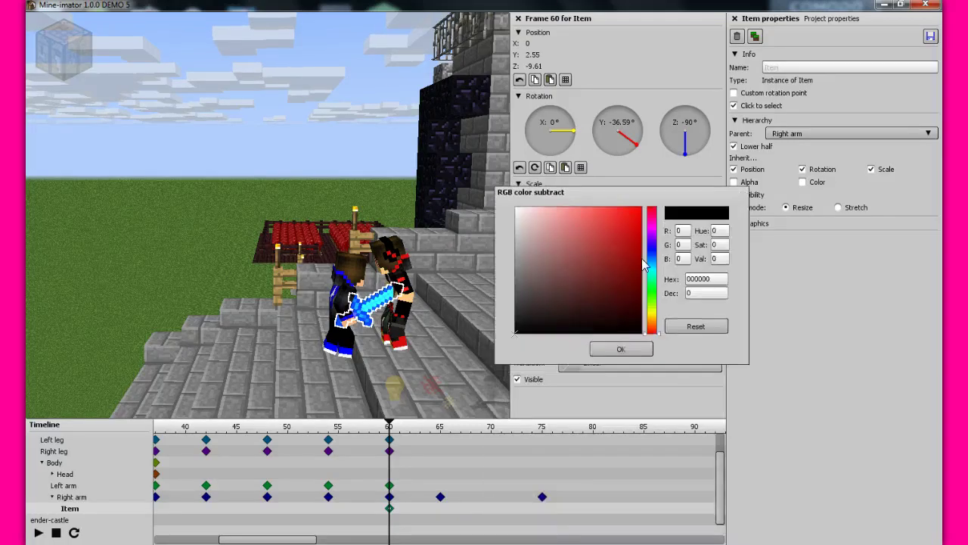
{"action": "mouse_move", "coordinate": [688, 211]}
{"action": "left_mouse_down"}
{"action": "mouse_move", "coordinate": [718, 198]}
{"action": "mouse_move", "coordinate": [355, 389]}
{"action": "mouse_move", "coordinate": [402, 359]}
{"action": "left_mouse_up"}
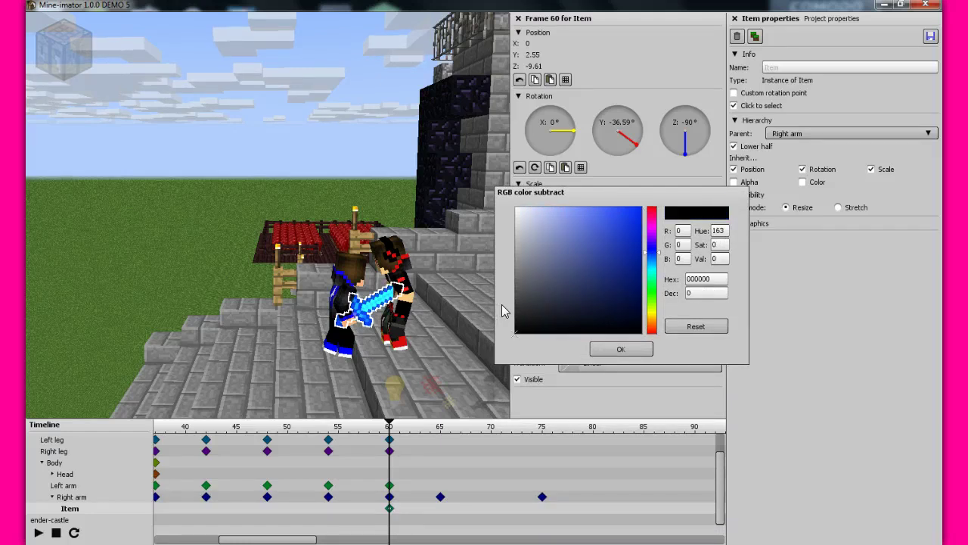
{"action": "mouse_move", "coordinate": [503, 357]}
{"action": "left_mouse_down"}
{"action": "mouse_move", "coordinate": [484, 250]}
{"action": "mouse_move", "coordinate": [443, 184]}
{"action": "mouse_move", "coordinate": [310, 445]}
{"action": "mouse_move", "coordinate": [450, 481]}
{"action": "left_mouse_up"}
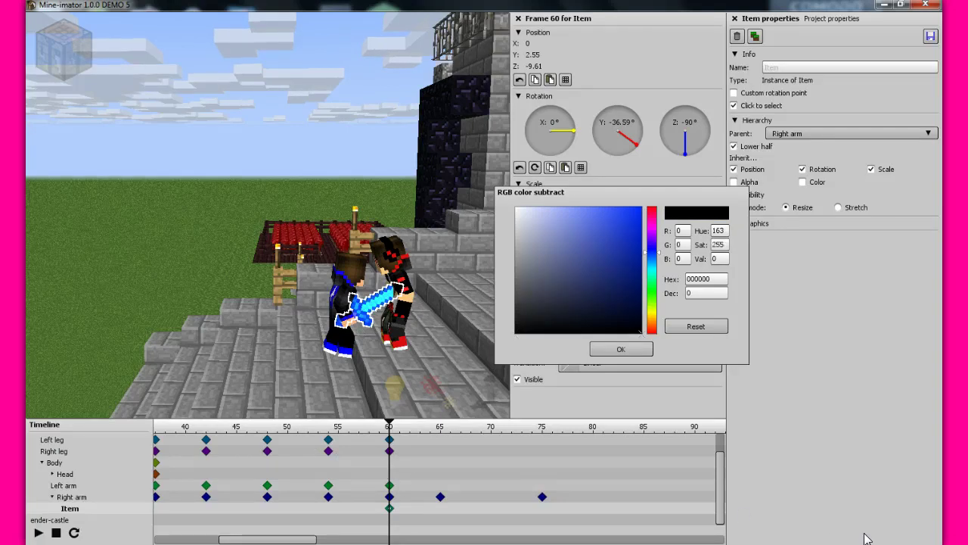
{"action": "left_click", "coordinate": [651, 331]}
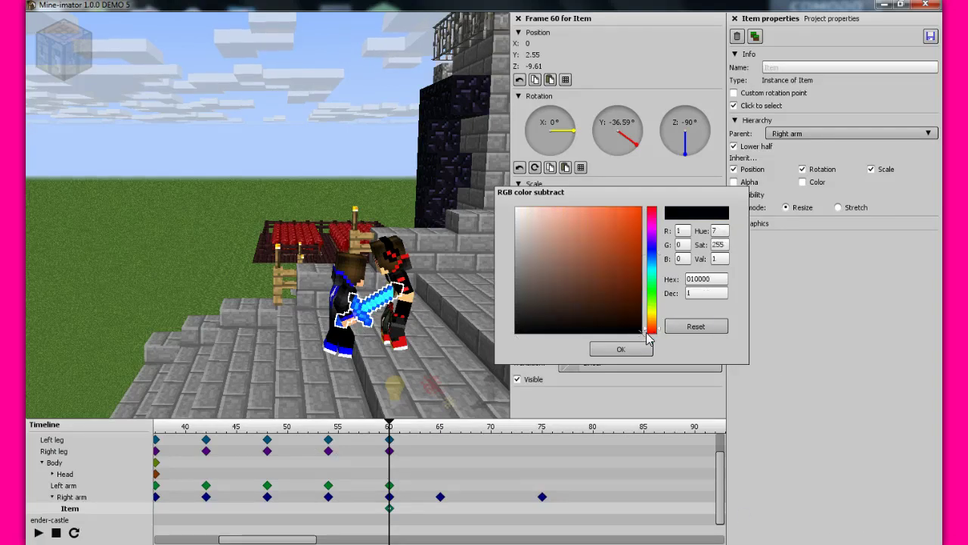
{"action": "mouse_move", "coordinate": [639, 326]}
{"action": "left_mouse_down"}
{"action": "mouse_move", "coordinate": [643, 250]}
{"action": "mouse_move", "coordinate": [708, 187]}
{"action": "left_mouse_up"}
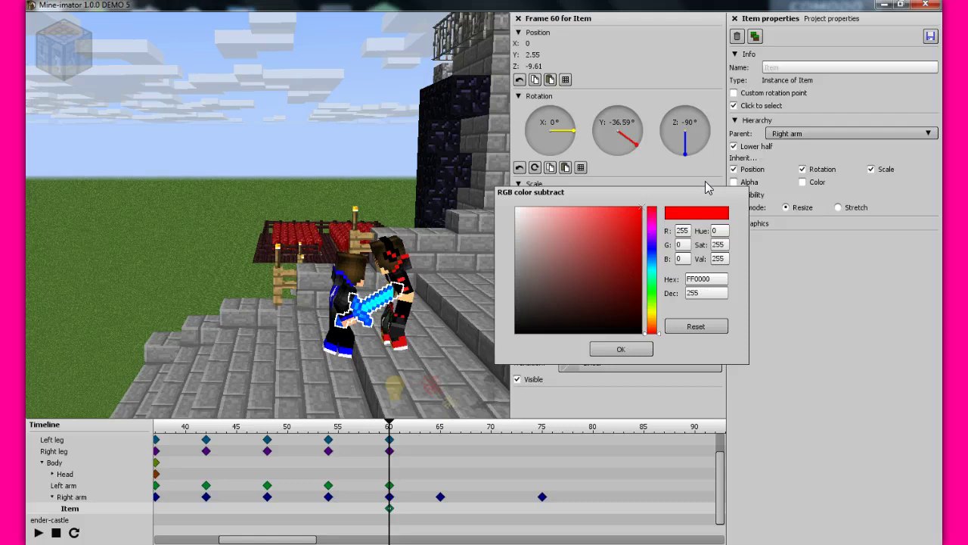
{"action": "left_click_drag", "start_coordinate": [652, 209], "coordinate": [653, 198]}
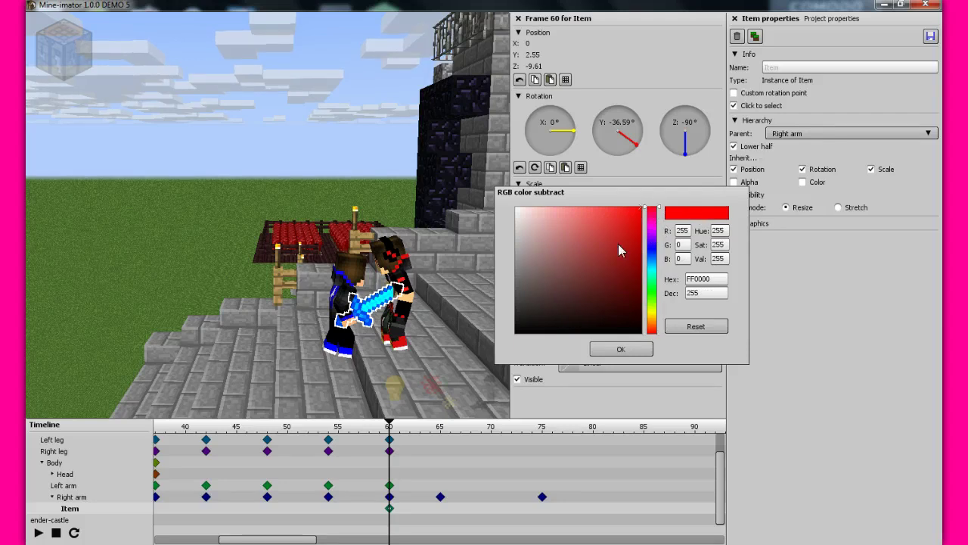
{"action": "left_click", "coordinate": [647, 248]}
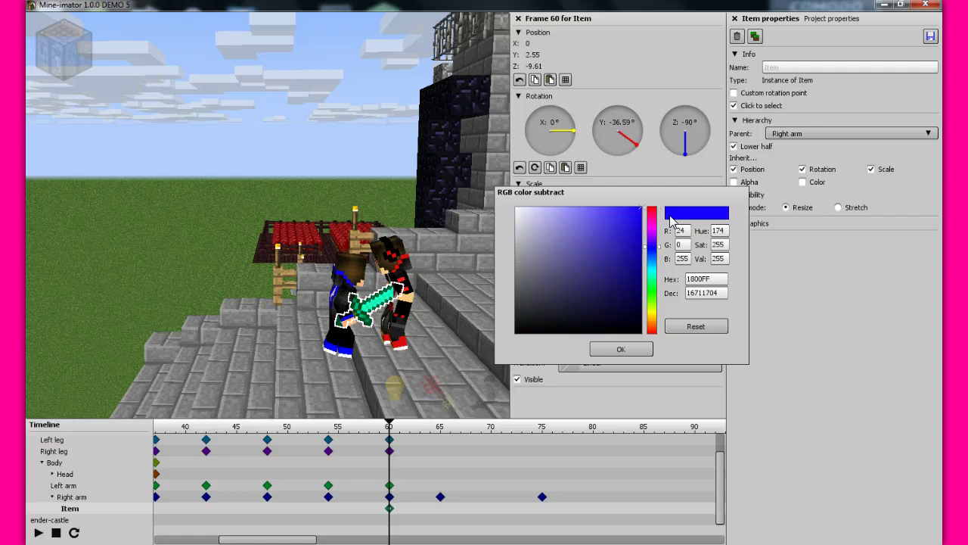
{"action": "left_click_drag", "start_coordinate": [652, 230], "coordinate": [605, 260]}
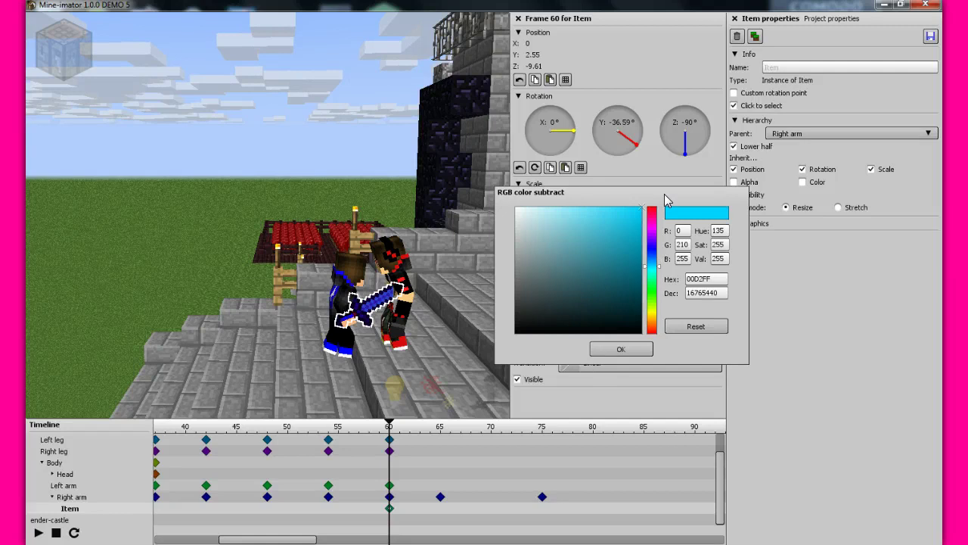
{"action": "mouse_move", "coordinate": [624, 212]}
{"action": "left_mouse_down"}
{"action": "mouse_move", "coordinate": [462, 352]}
{"action": "mouse_move", "coordinate": [421, 366]}
{"action": "left_mouse_up"}
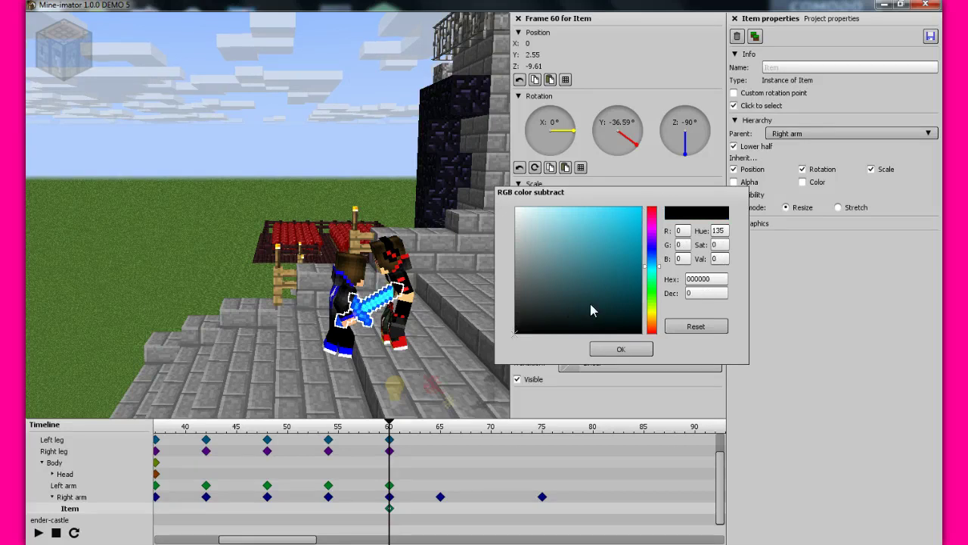
{"action": "left_click", "coordinate": [619, 357]}
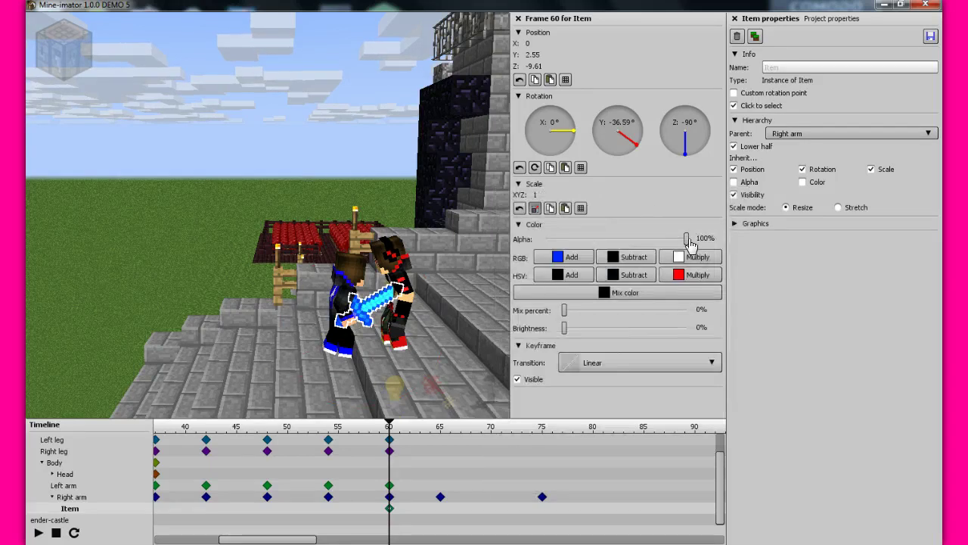
Add keyframes for the sword Item at frames 65 and 75 with its alpha at 0%
{"action": "left_click", "coordinate": [437, 515]}
{"action": "left_click", "coordinate": [544, 514]}
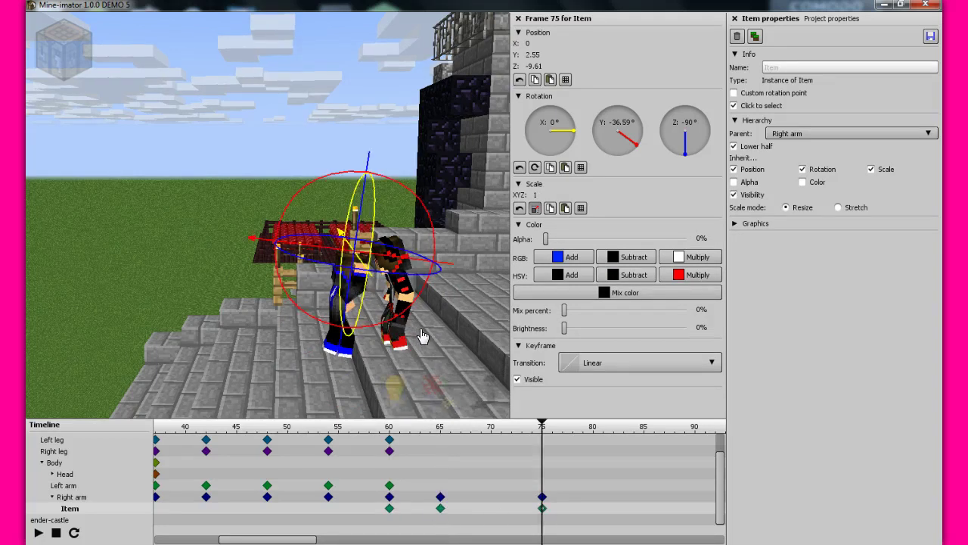
{"action": "key", "text": "w"}
{"action": "right_click_drag", "start_coordinate": [268, 214], "coordinate": [333, 242]}
{"action": "key", "text": "w"}
{"action": "key", "text": "w"}
{"action": "key", "text": "s"}
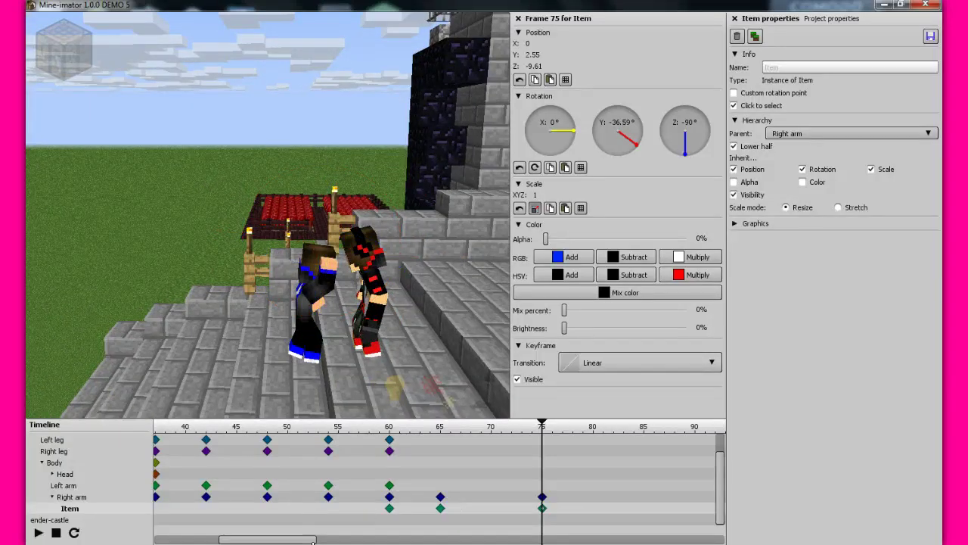
Add a keyframe for the sword Item at frame 85 with alpha 100%, and go back to its keyframe at frame 75
{"action": "left_click_drag", "start_coordinate": [314, 542], "coordinate": [418, 507]}
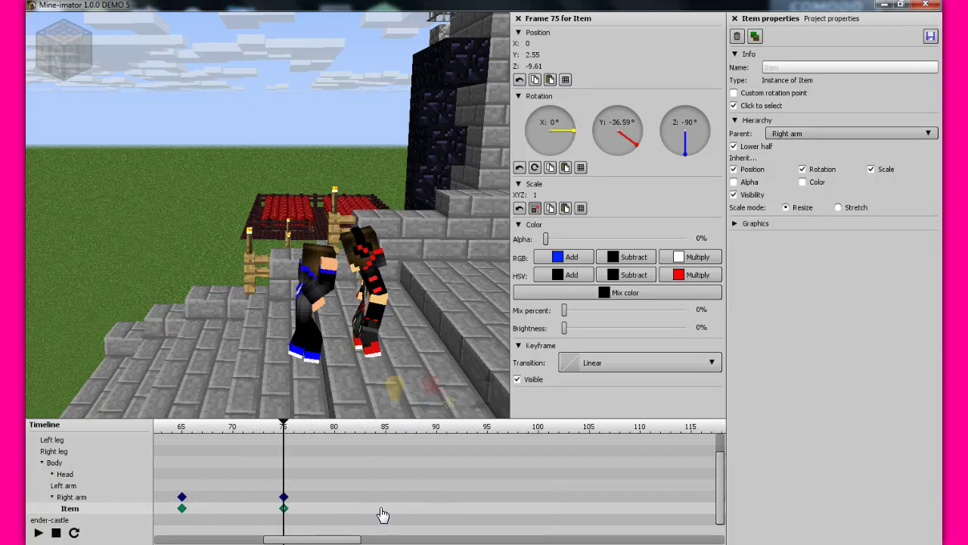
{"action": "left_click", "coordinate": [385, 508]}
{"action": "left_click_drag", "start_coordinate": [545, 239], "coordinate": [726, 239]}
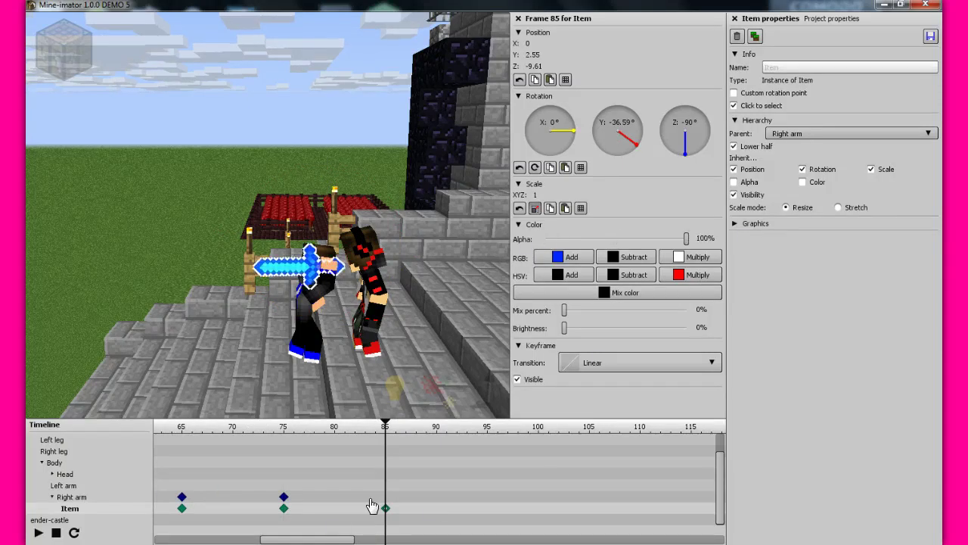
{"action": "left_click", "coordinate": [284, 509]}
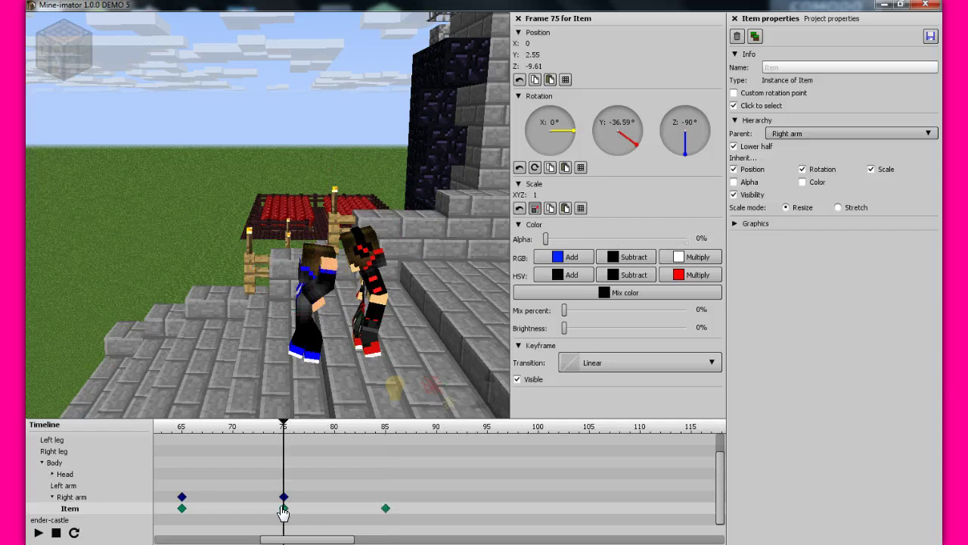
Set the sword's alpha at frame 75 to 100%, try rotating it about X, and return the X rotation to 0
{"action": "left_click_drag", "start_coordinate": [546, 239], "coordinate": [785, 244]}
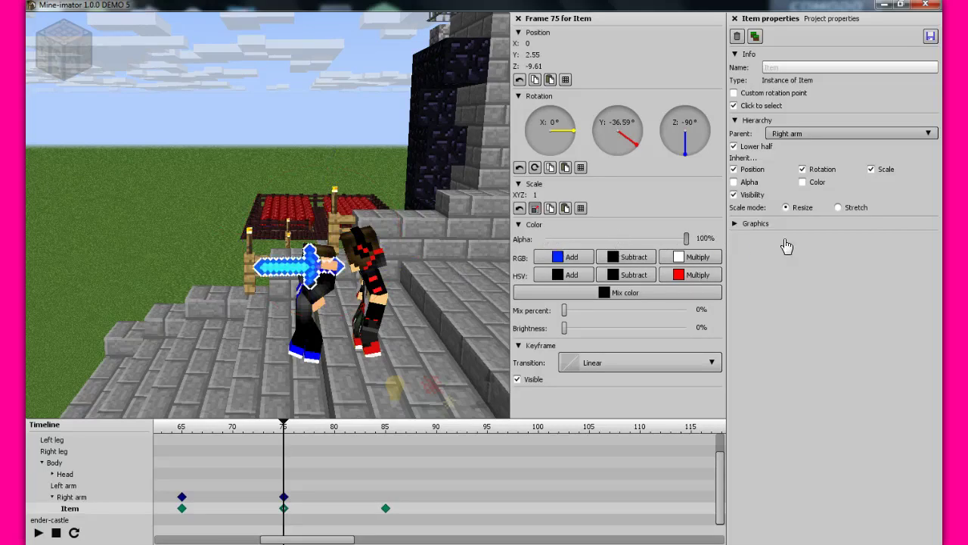
{"action": "left_click_drag", "start_coordinate": [335, 189], "coordinate": [259, 389]}
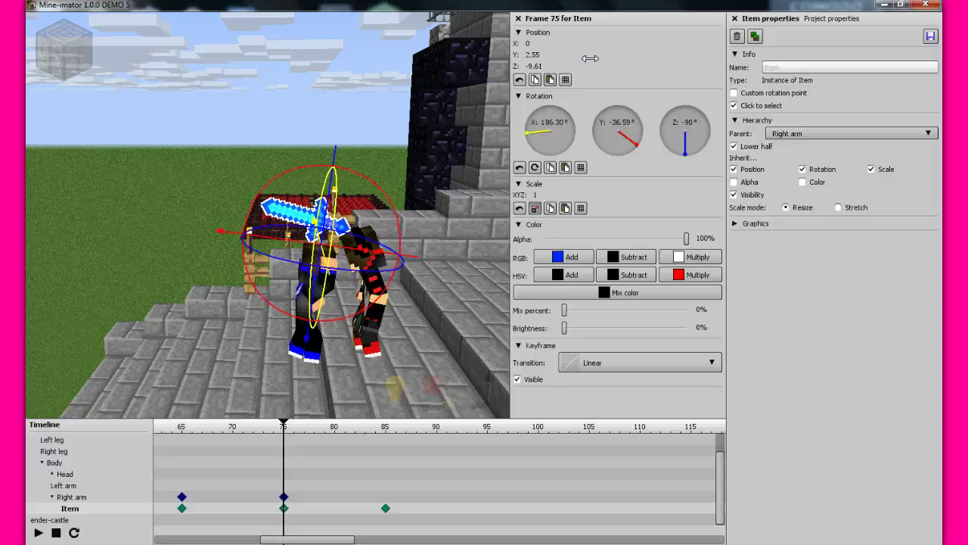
{"action": "left_click", "coordinate": [560, 126]}
{"action": "type", "text": "0"}
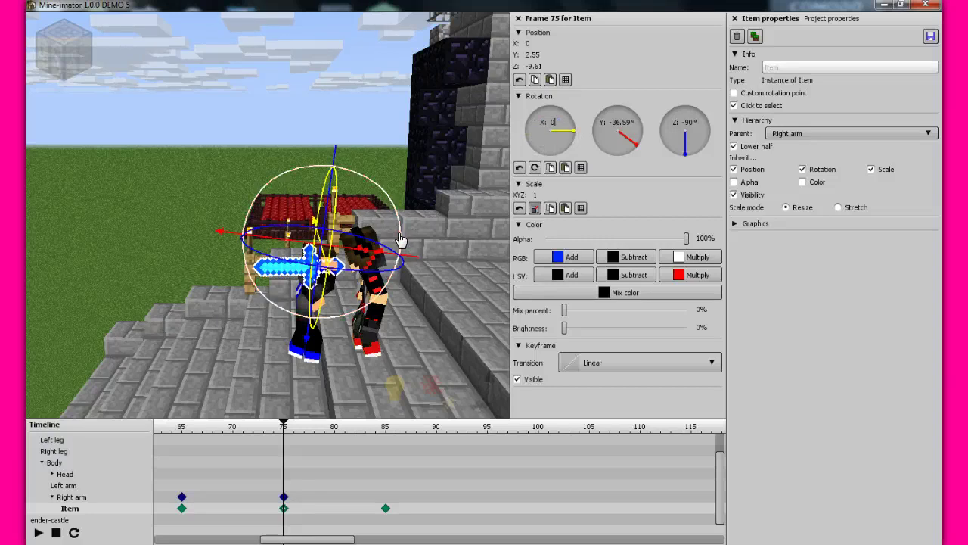
Try rotating the sword about Y at frame 75, and set its Y rotation to 0
{"action": "left_click_drag", "start_coordinate": [415, 237], "coordinate": [401, 171]}
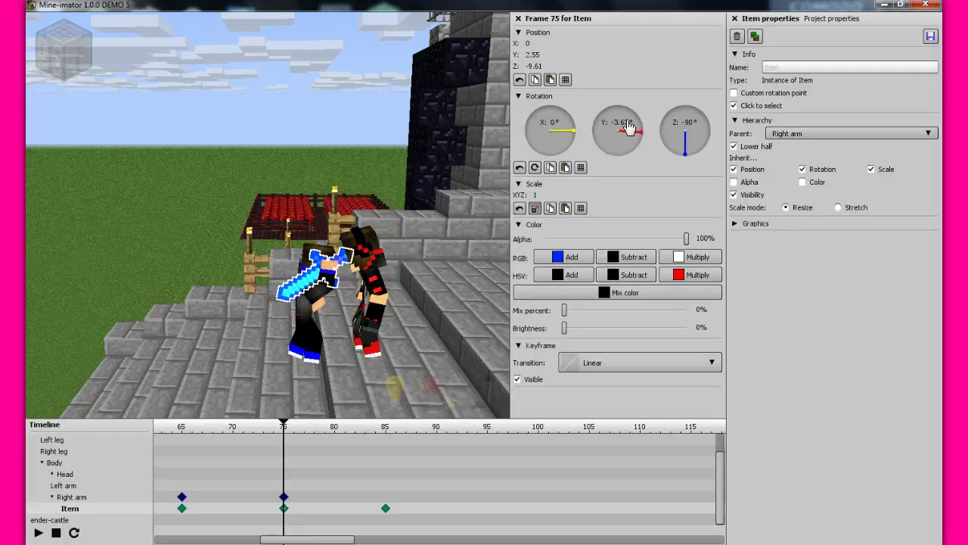
{"action": "left_click", "coordinate": [629, 125]}
{"action": "type", "text": "0"}
{"action": "left_click", "coordinate": [489, 209]}
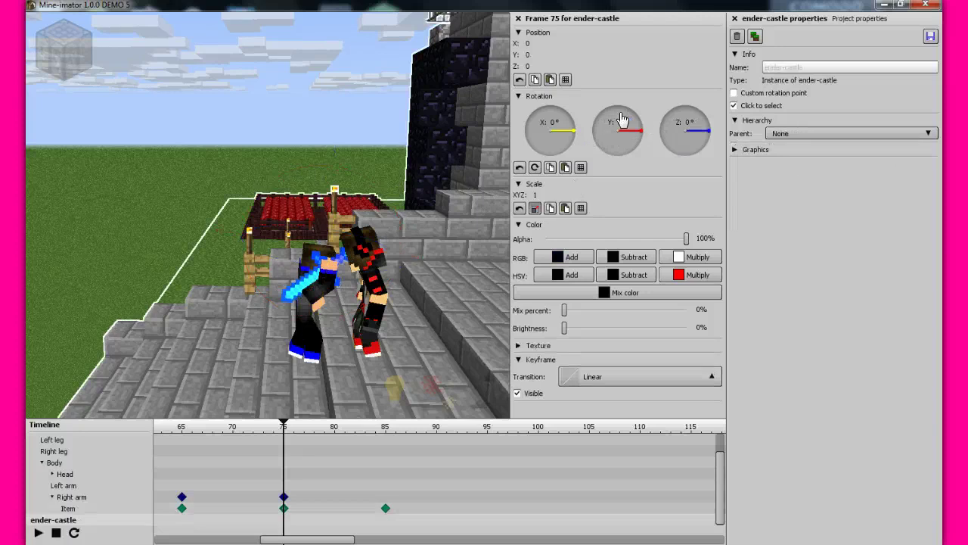
Rotate the sword at frame 75 to about -30.50° in Y and -714.73° in X, and set its alpha to 0%
{"action": "left_click", "coordinate": [307, 286]}
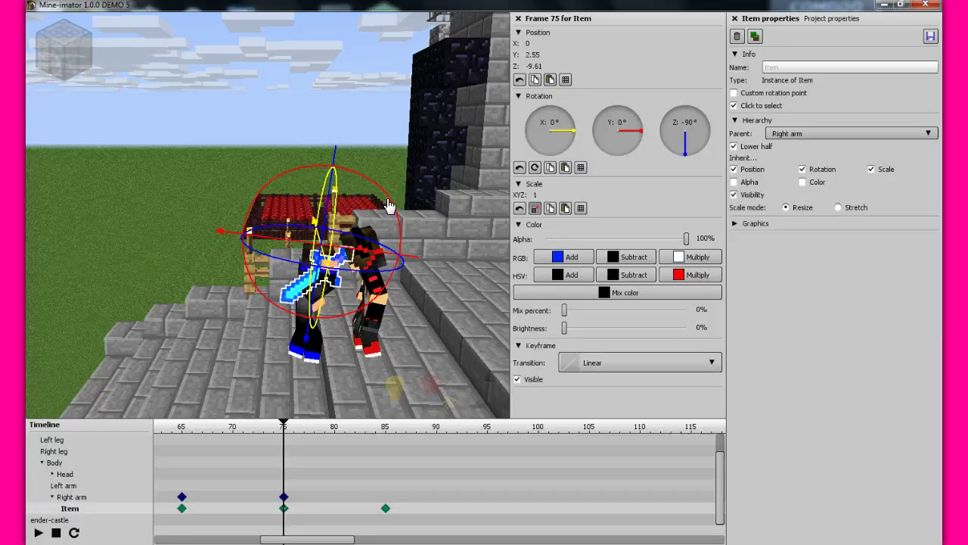
{"action": "left_click_drag", "start_coordinate": [403, 244], "coordinate": [406, 247]}
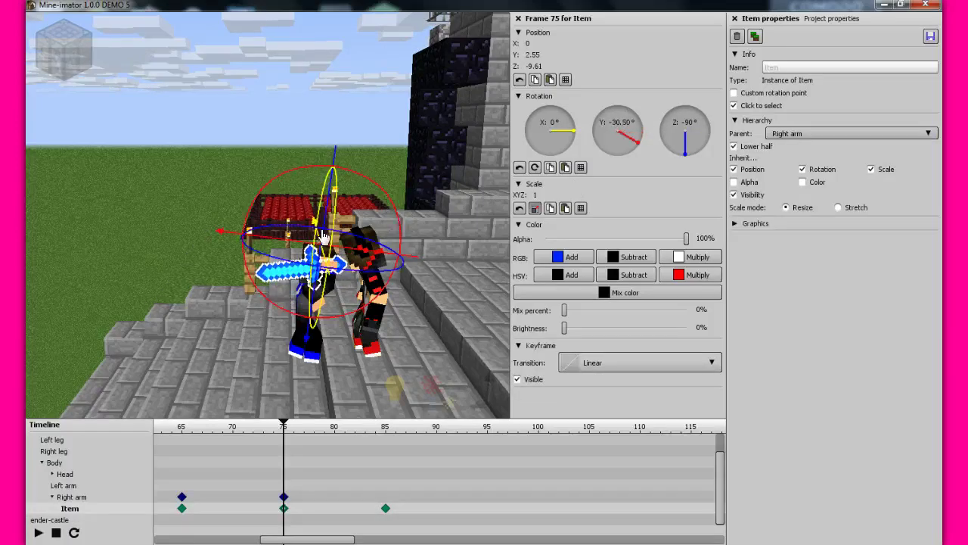
{"action": "left_click_drag", "start_coordinate": [338, 198], "coordinate": [339, 162]}
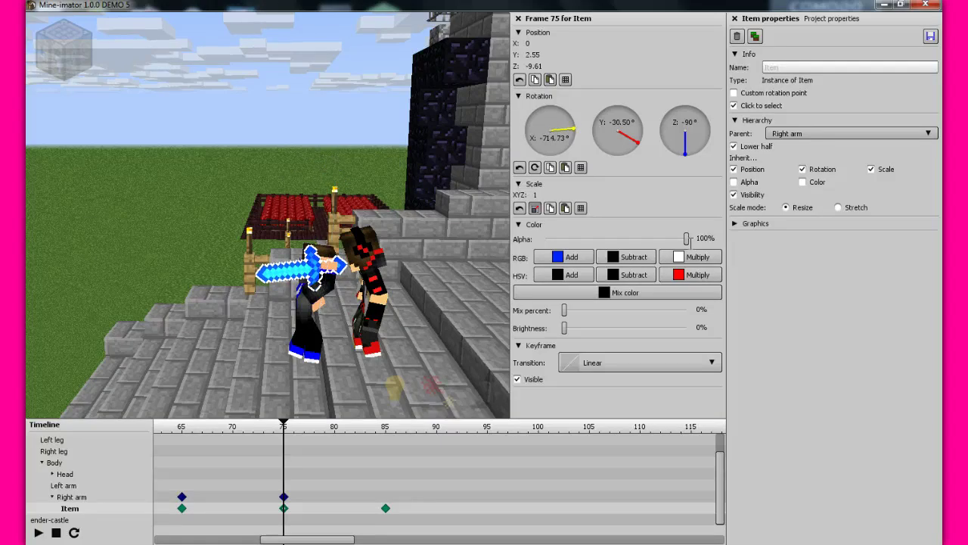
{"action": "left_click_drag", "start_coordinate": [686, 243], "coordinate": [349, 257]}
Deselect the sword and play the animation from frame 75 to check how the sword appears
{"action": "scroll", "coordinate": [277, 228], "scroll_direction": "down", "scroll_amount": 3}
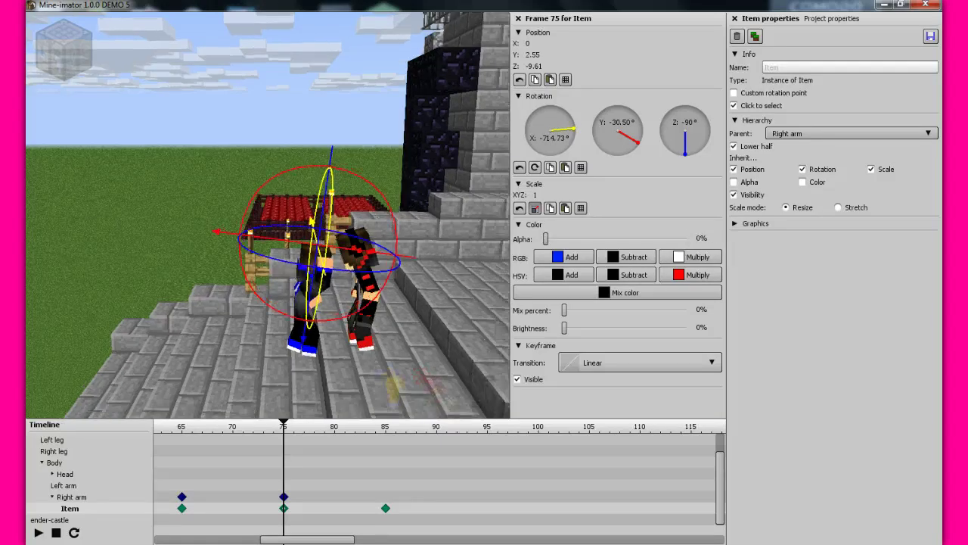
{"action": "left_click", "coordinate": [396, 355]}
{"action": "left_click", "coordinate": [396, 355]}
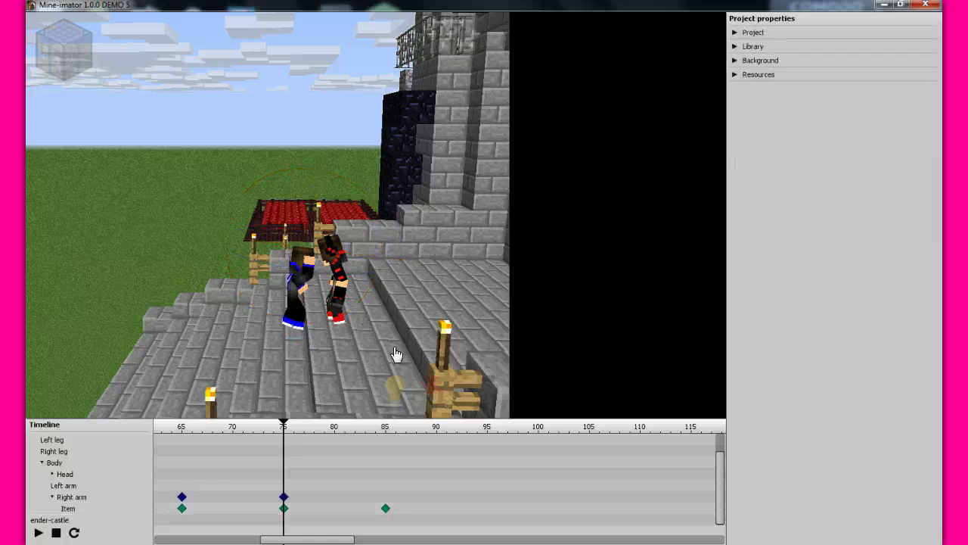
{"action": "key", "text": "space"}
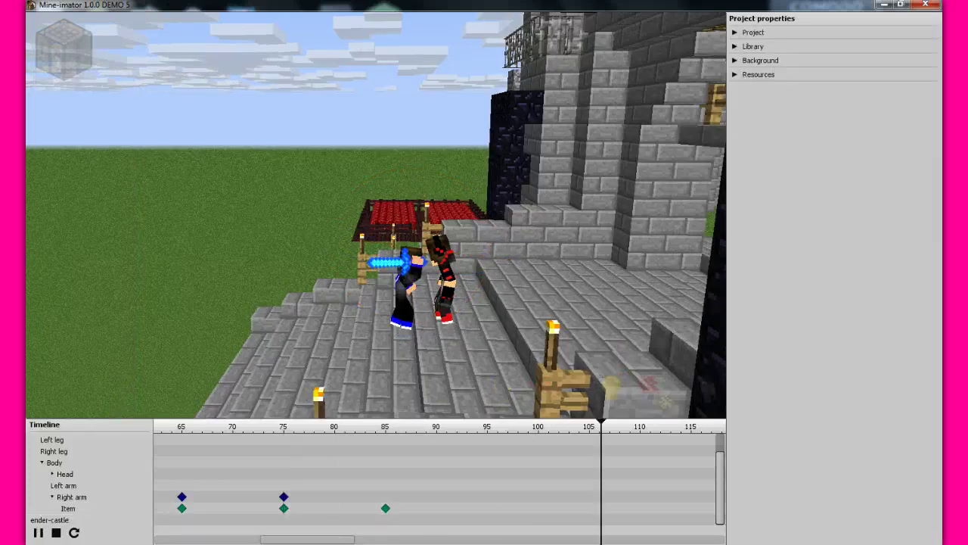
{"action": "right_click_drag", "start_coordinate": [404, 321], "coordinate": [387, 321]}
{"action": "key", "text": "s"}
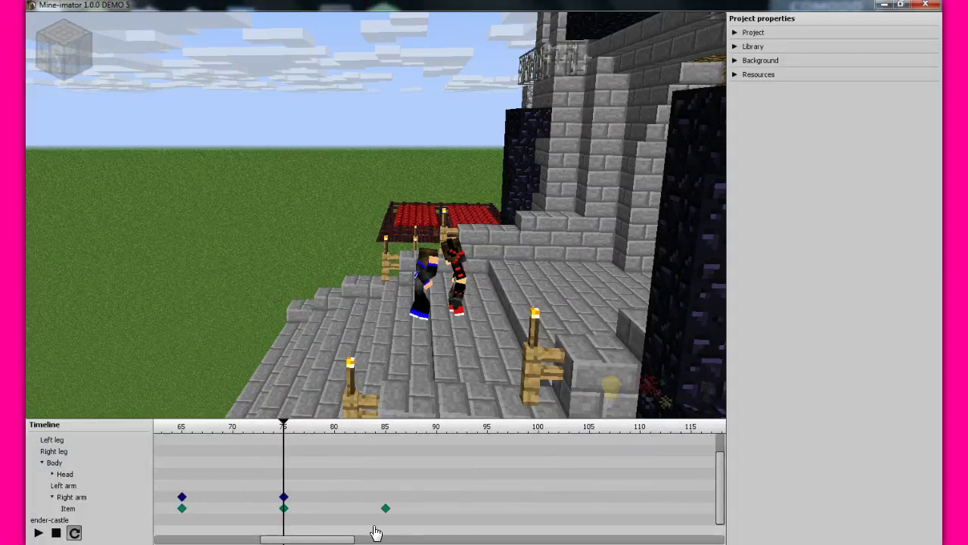
Add keyframes for Human's right arm at frames 85 and 90, swinging it at frame 90 to an X rotation of about -81°
{"action": "left_click", "coordinate": [386, 508]}
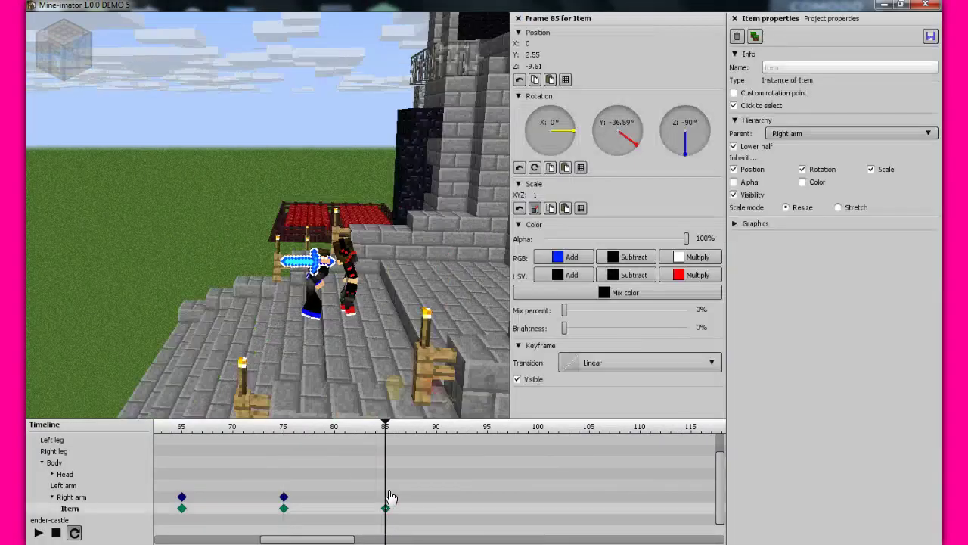
{"action": "left_click", "coordinate": [383, 498]}
{"action": "left_click", "coordinate": [435, 498]}
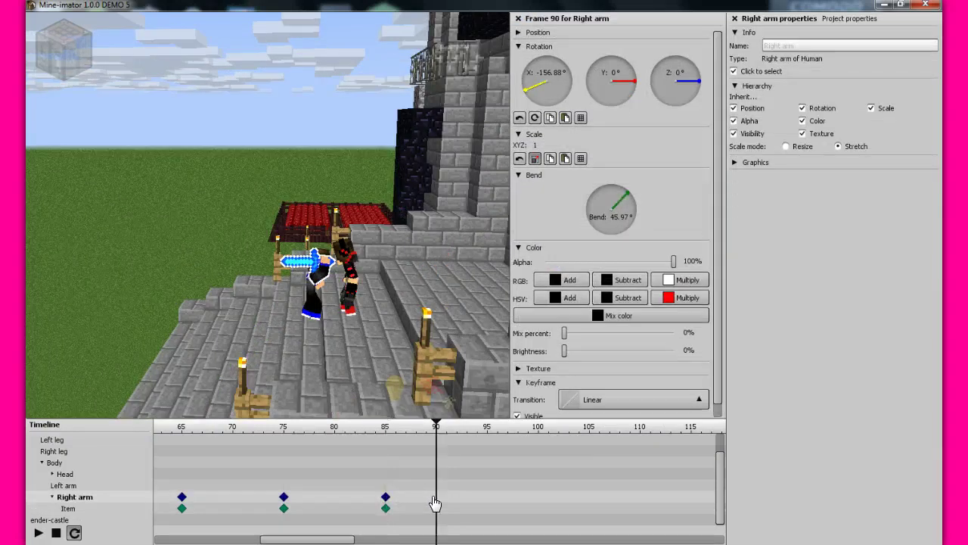
{"action": "left_click_drag", "start_coordinate": [372, 227], "coordinate": [411, 401]}
{"action": "key", "text": "w"}
{"action": "right_click_drag", "start_coordinate": [378, 99], "coordinate": [378, 98]}
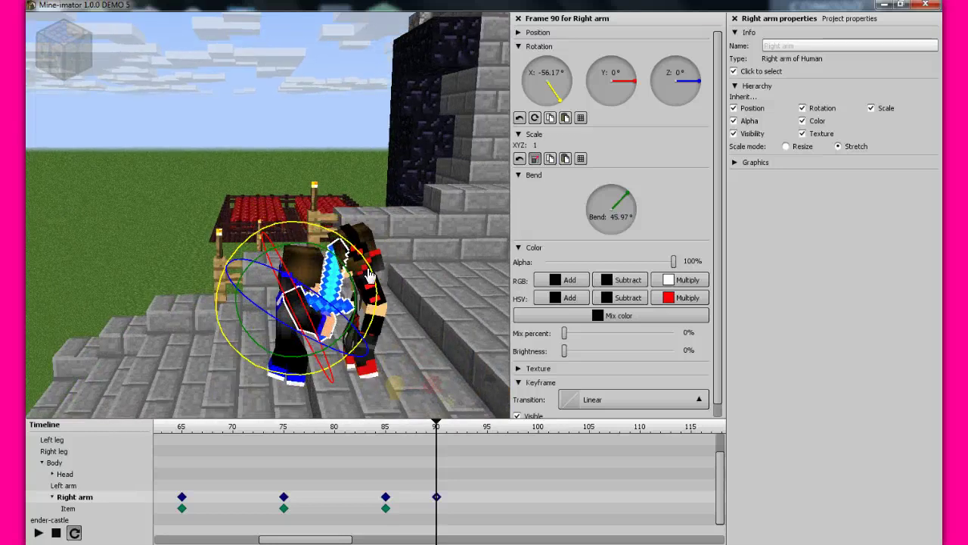
{"action": "left_click_drag", "start_coordinate": [371, 272], "coordinate": [372, 221]}
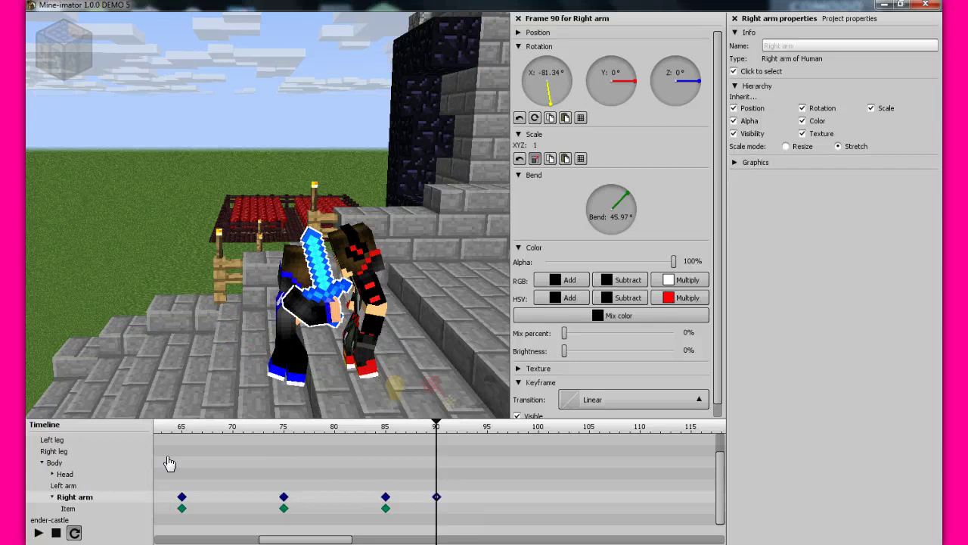
Collapse the parts of Human in the timeline and frame both characters in the view
{"action": "double_click", "coordinate": [56, 464]}
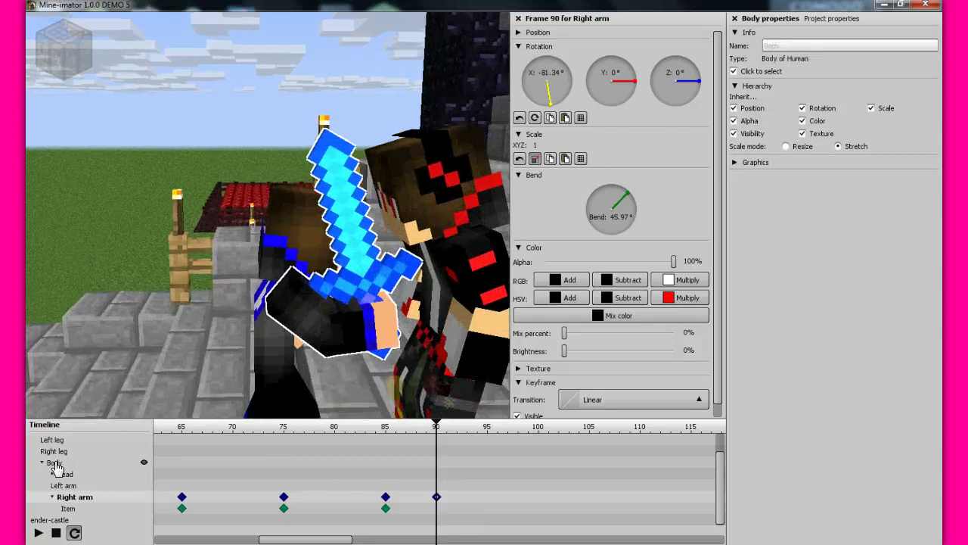
{"action": "scroll", "coordinate": [56, 465], "scroll_direction": "up", "scroll_amount": 1}
{"action": "left_click", "coordinate": [33, 452]}
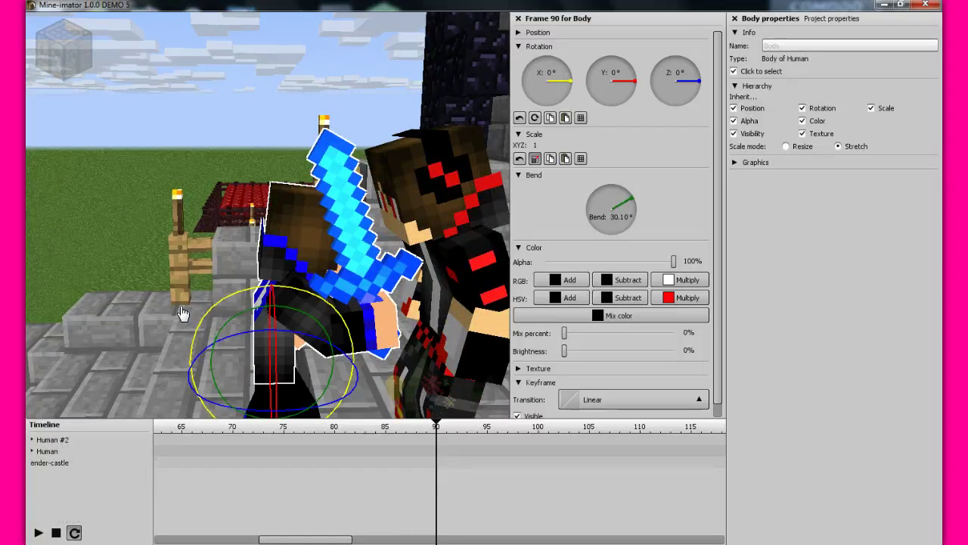
{"action": "double_click", "coordinate": [221, 241]}
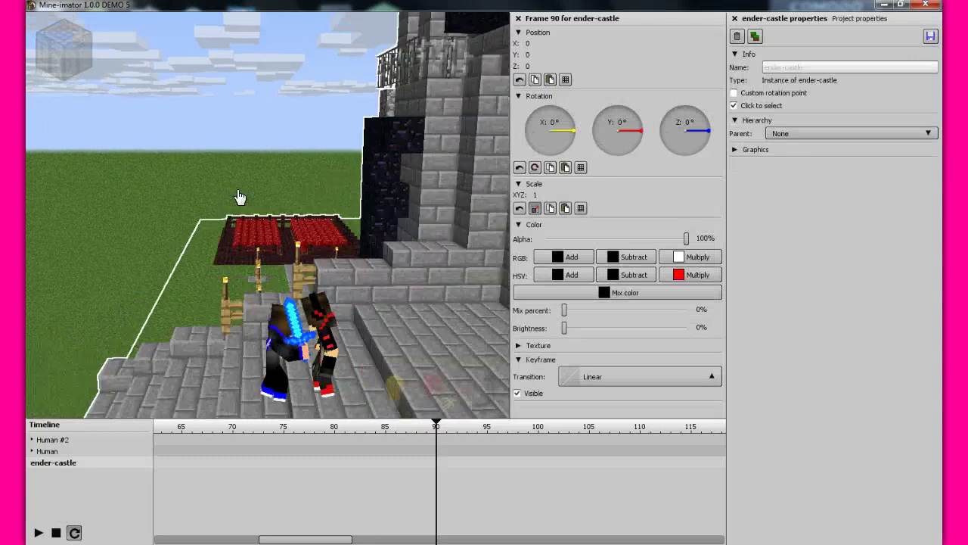
{"action": "scroll", "coordinate": [157, 400], "scroll_direction": "up", "scroll_amount": 1}
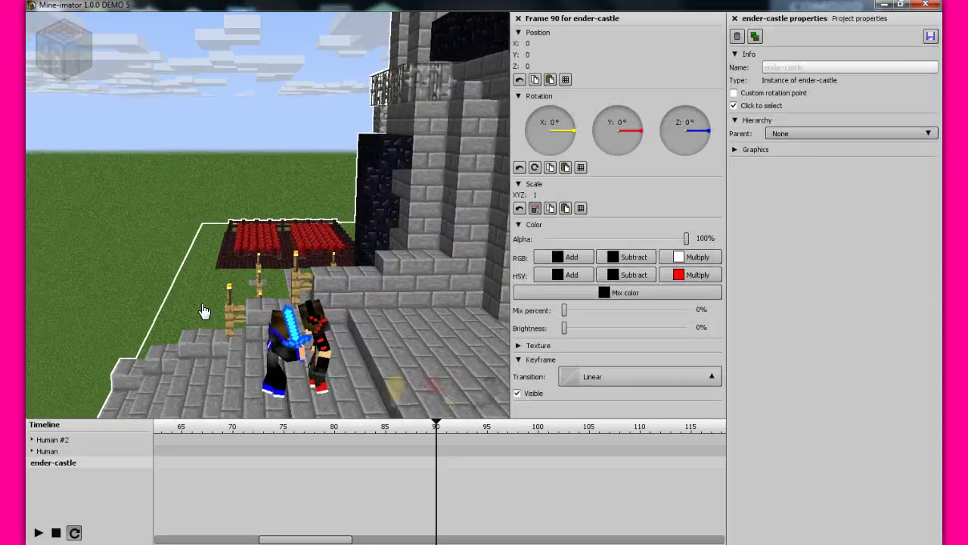
{"action": "scroll", "coordinate": [205, 313], "scroll_direction": "up", "scroll_amount": 4}
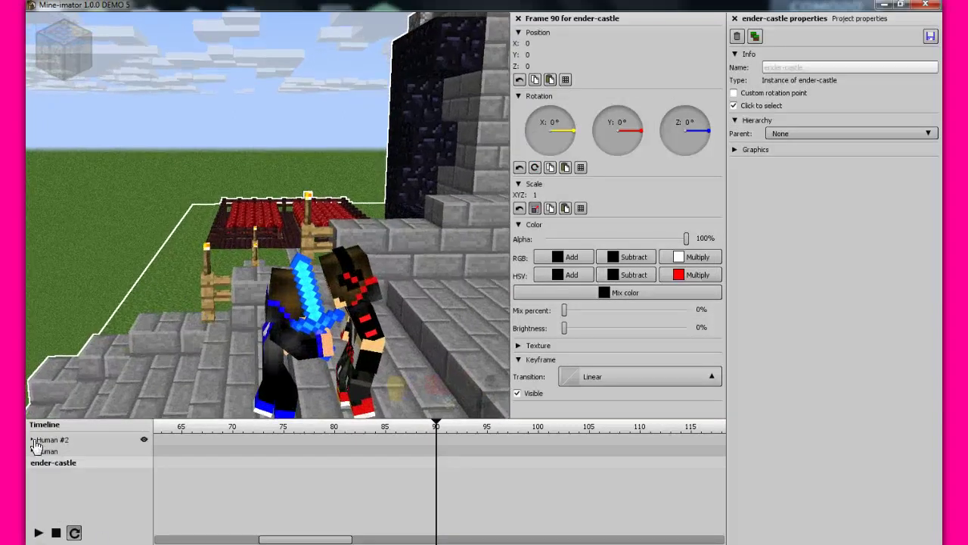
Expand Human #2 in the timeline and select its left arm
{"action": "left_click", "coordinate": [31, 440]}
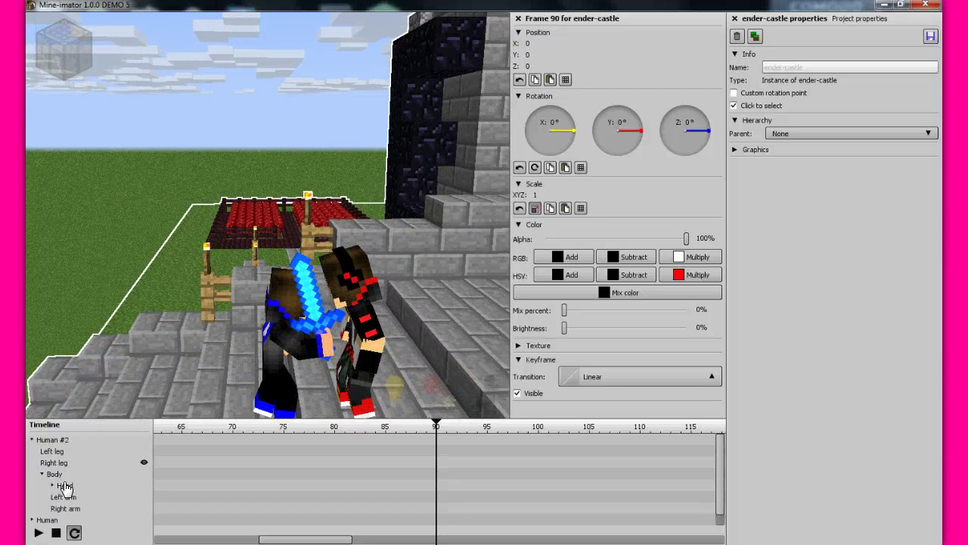
{"action": "left_click", "coordinate": [65, 509]}
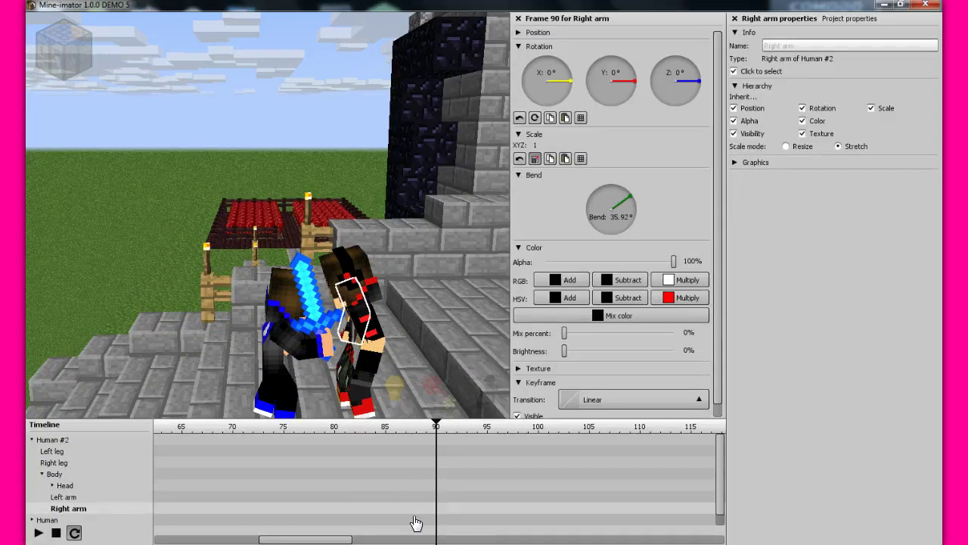
{"action": "scroll", "coordinate": [570, 454], "scroll_direction": "down", "scroll_amount": 1}
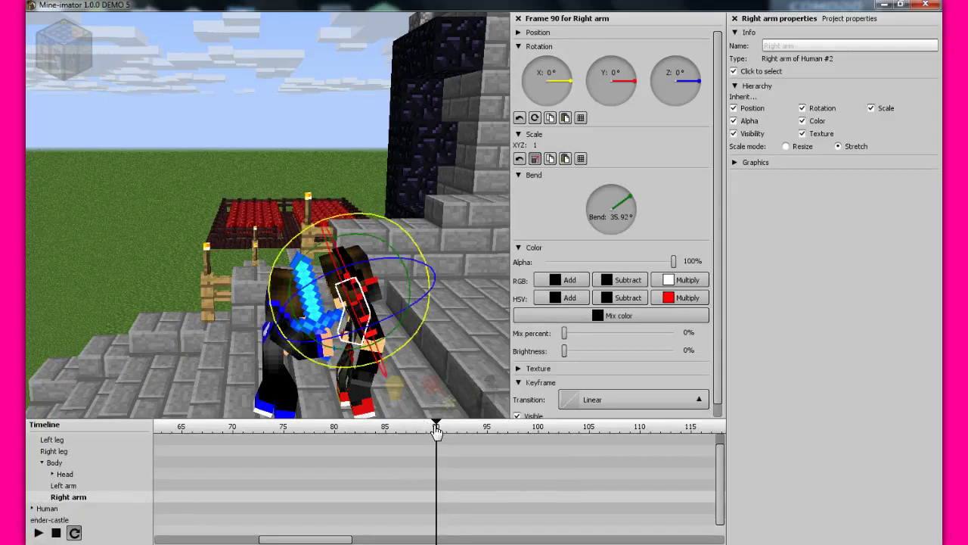
{"action": "left_click_drag", "start_coordinate": [429, 419], "coordinate": [415, 417]}
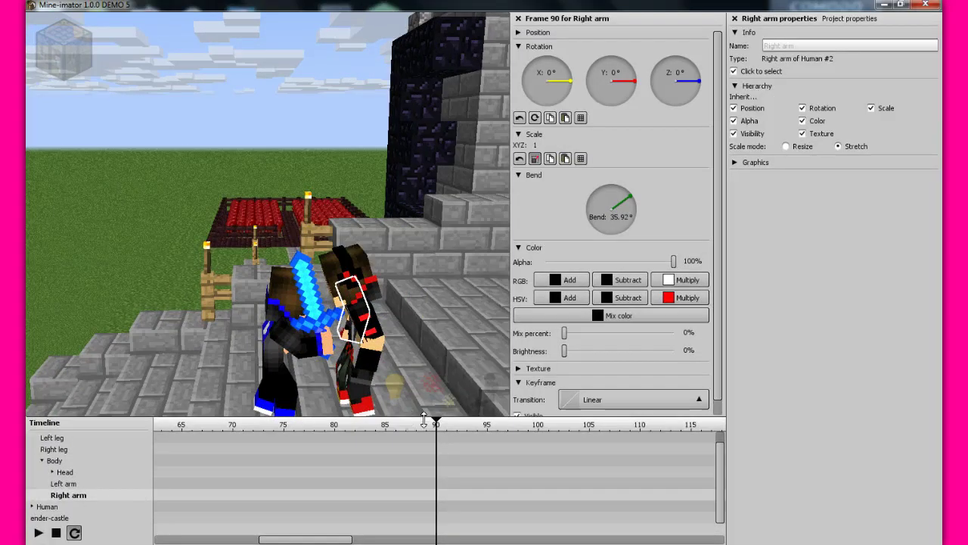
{"action": "left_click", "coordinate": [94, 485]}
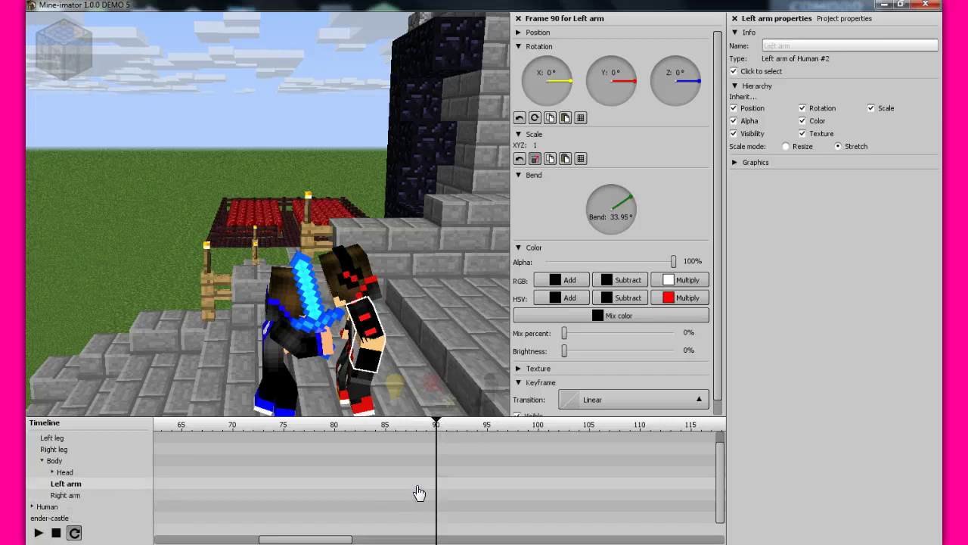
Add keyframes for Human #2's left arm at frames 90 and 85, and raise it at frame 90 to an X rotation of -100°
{"action": "left_click", "coordinate": [437, 484]}
{"action": "left_click_drag", "start_coordinate": [439, 425], "coordinate": [416, 462]}
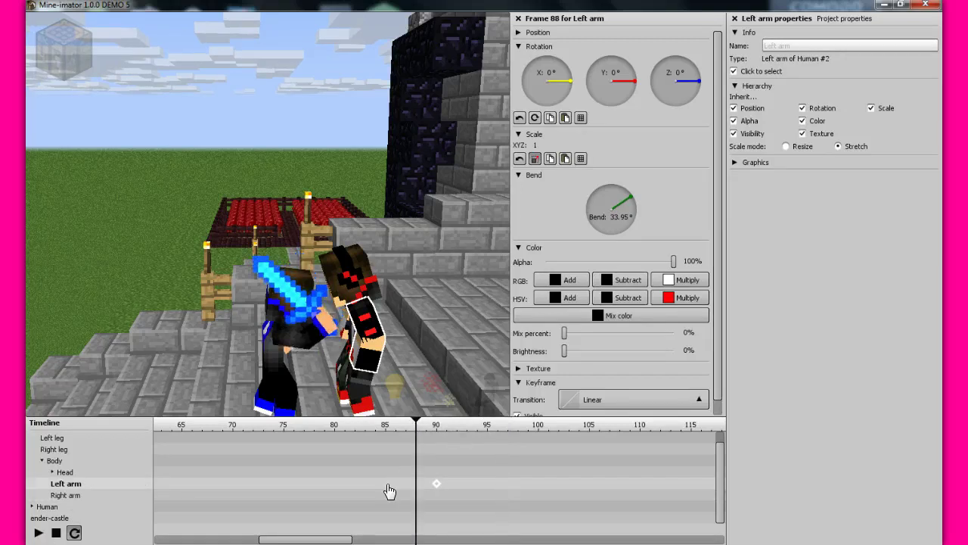
{"action": "left_click", "coordinate": [390, 491]}
{"action": "left_click", "coordinate": [436, 486]}
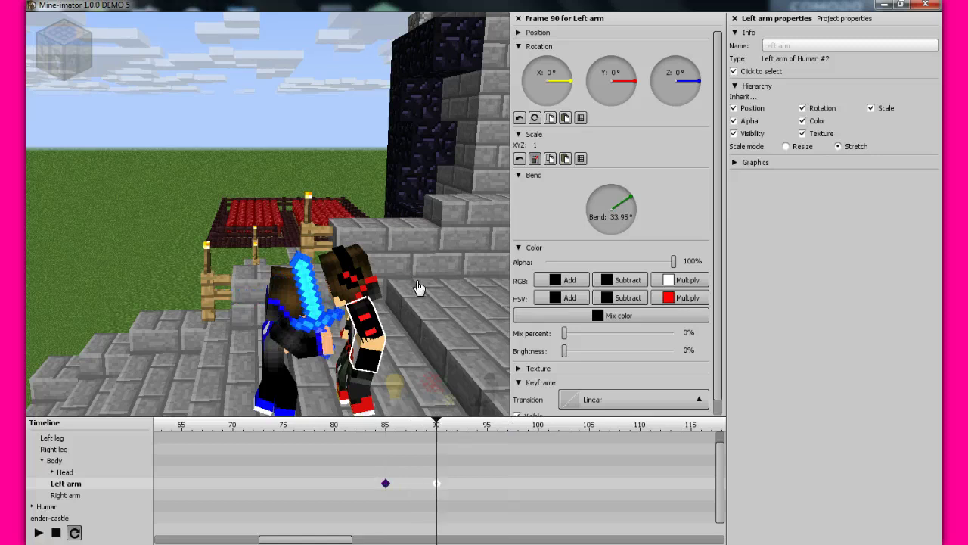
{"action": "left_click_drag", "start_coordinate": [446, 286], "coordinate": [474, 365]}
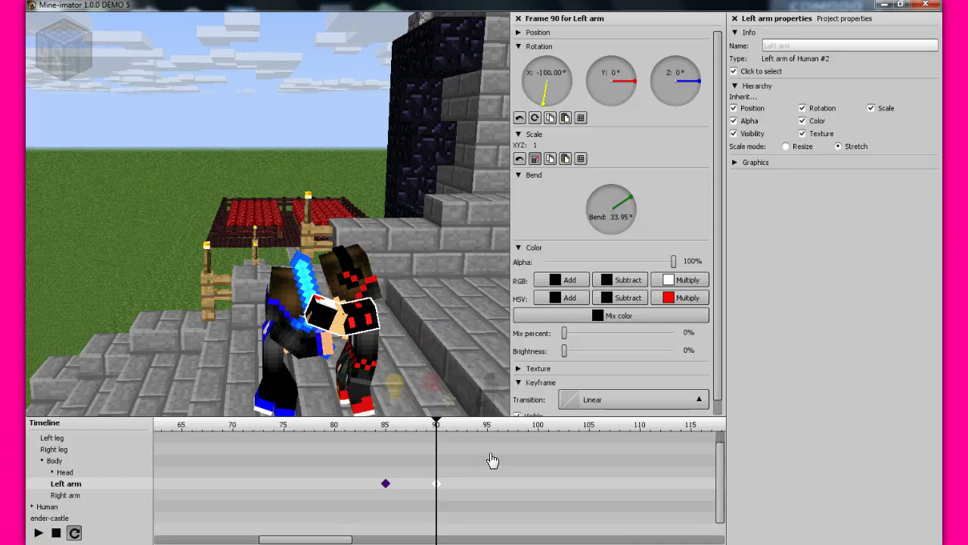
Add a keyframe for Human #2's left arm at frame 95 with the same raised pose
{"action": "left_click", "coordinate": [491, 488]}
{"action": "key", "text": "ctrl+v"}
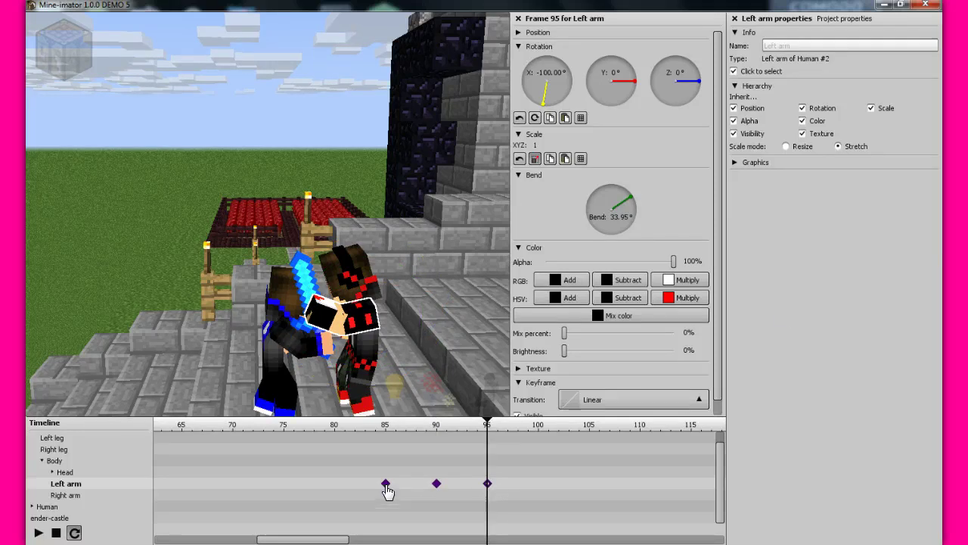
Set the transition of the left arm's keyframe at frame 85 to Instant, leaving the mix color at black 000000
{"action": "left_click", "coordinate": [386, 483]}
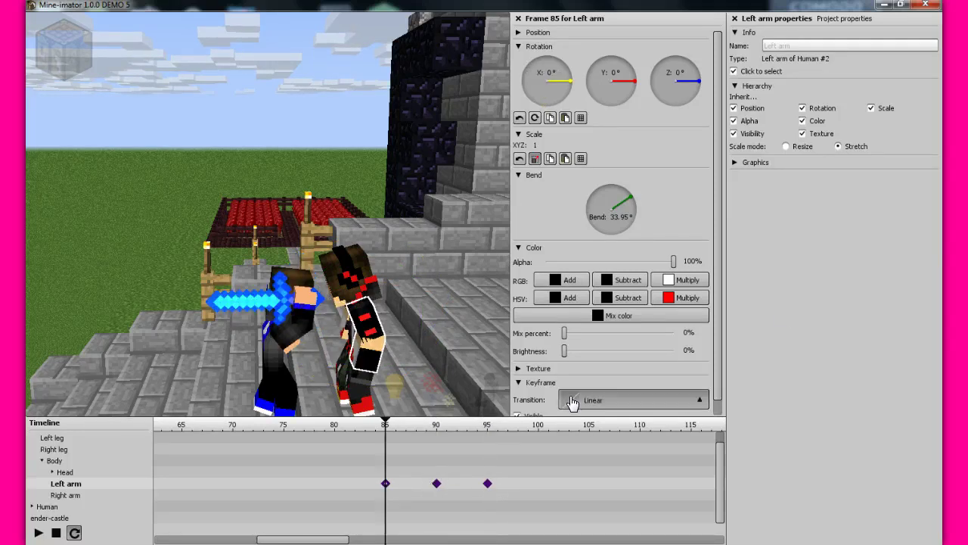
{"action": "left_click", "coordinate": [569, 399]}
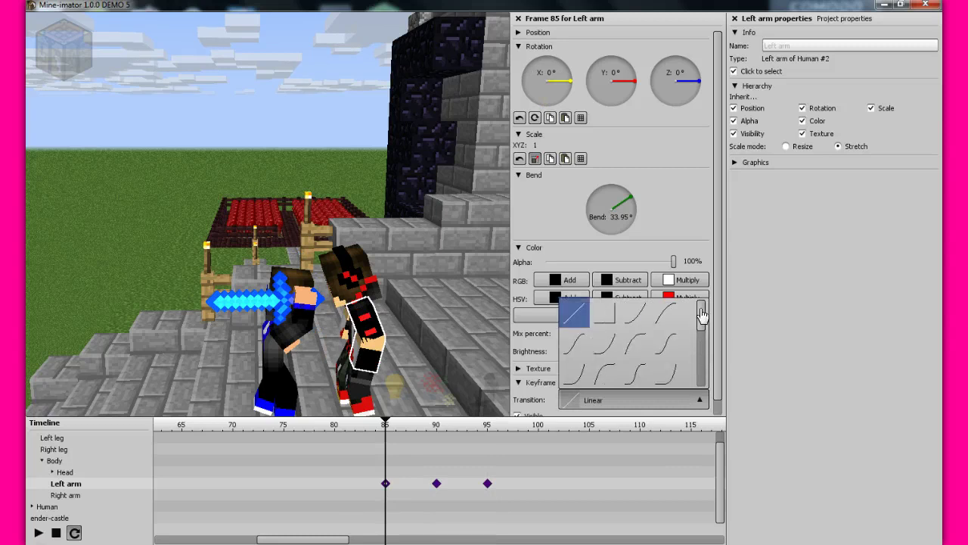
{"action": "left_click", "coordinate": [573, 311]}
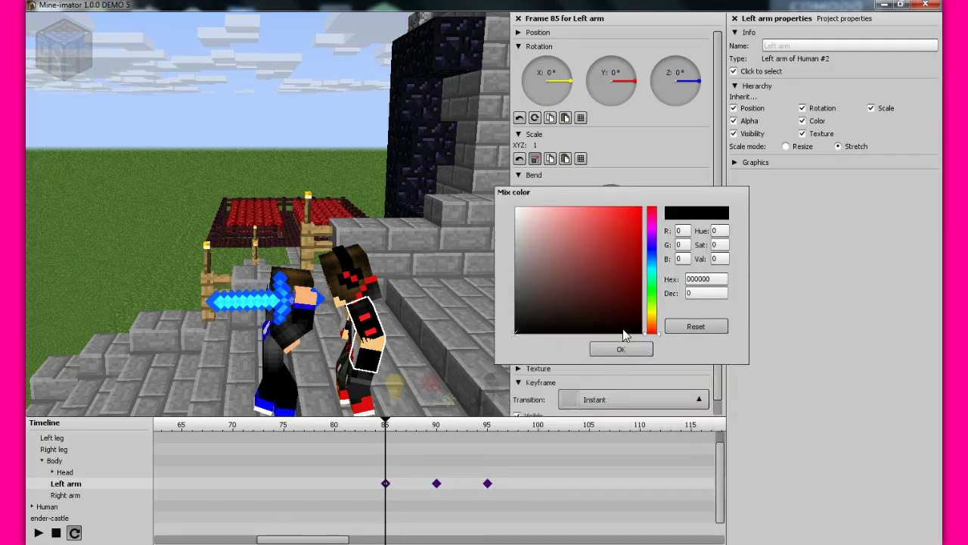
{"action": "left_click", "coordinate": [620, 349]}
Delete the left arm's keyframe at frame 95 and go back to its keyframe at frame 90
{"action": "left_click", "coordinate": [488, 486]}
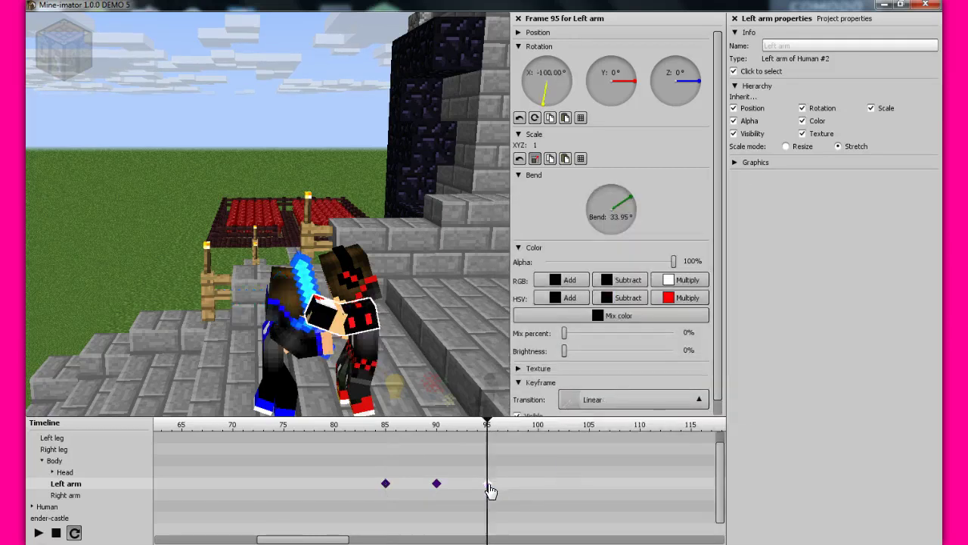
{"action": "key", "text": "Delete"}
{"action": "left_click", "coordinate": [436, 484]}
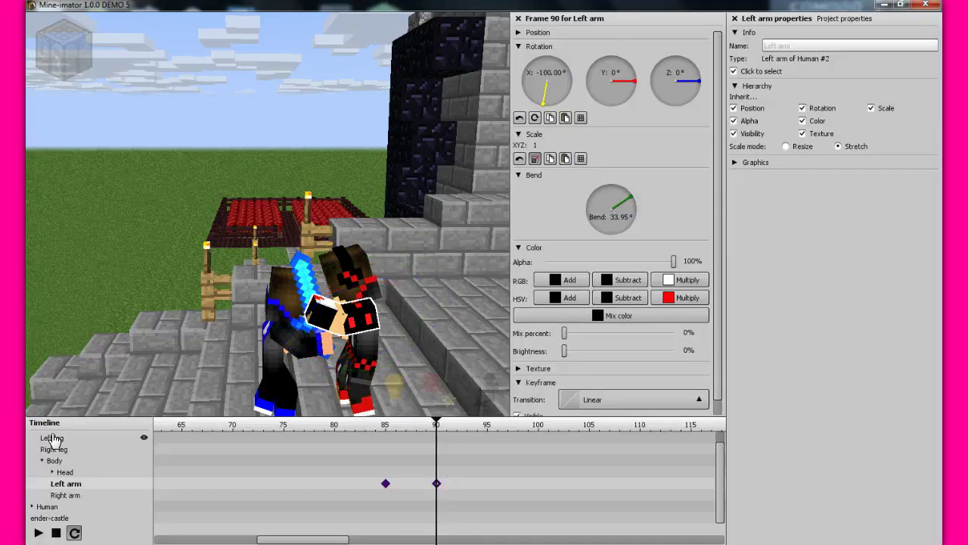
Add another diamond sword item to the scene and parent it to Human #2's left arm
{"action": "scroll", "coordinate": [53, 438], "scroll_direction": "up", "scroll_amount": 2}
{"action": "left_click", "coordinate": [60, 48]}
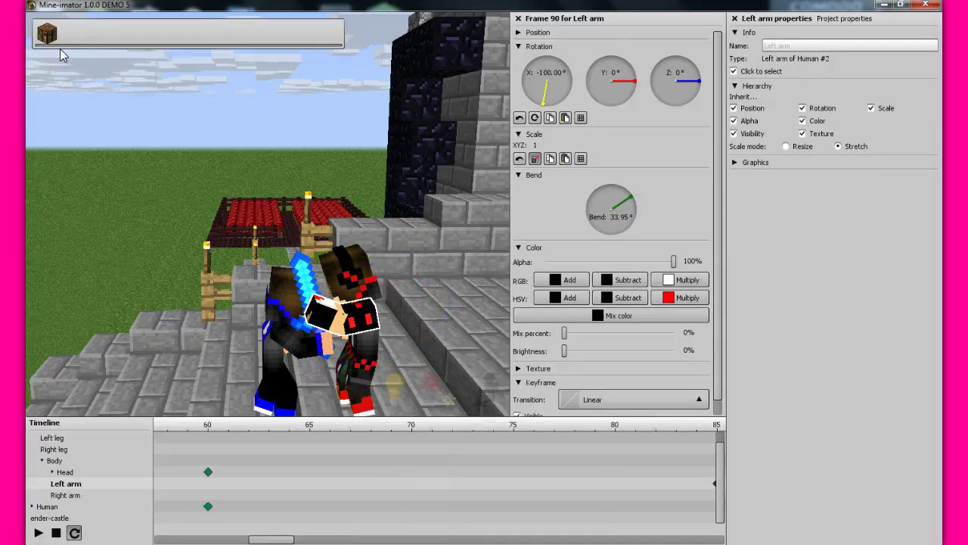
{"action": "left_click", "coordinate": [170, 72]}
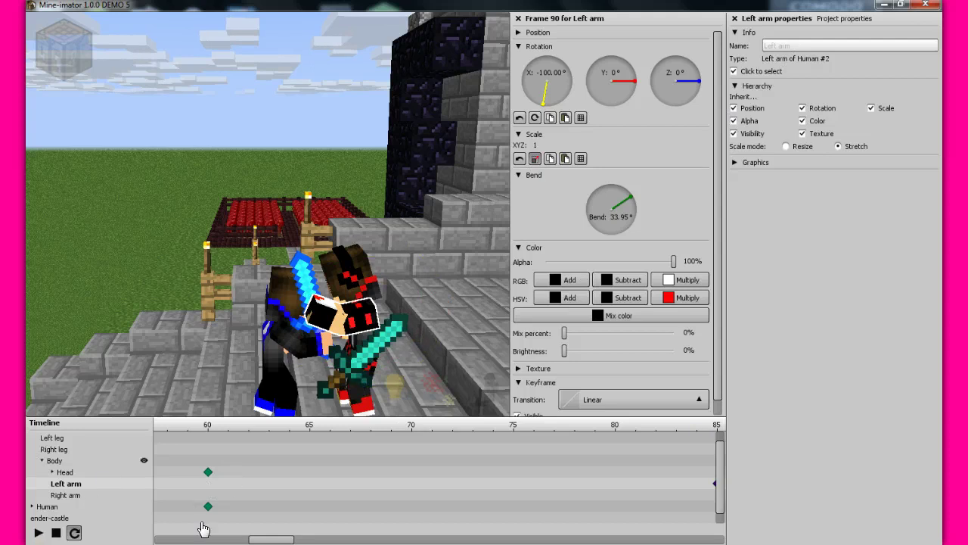
{"action": "left_click", "coordinate": [376, 346]}
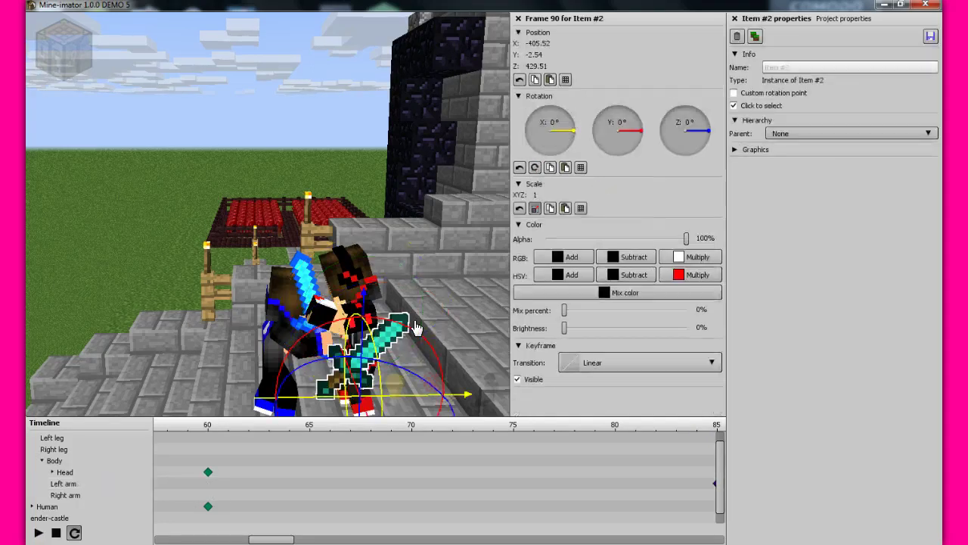
{"action": "left_click", "coordinate": [801, 134]}
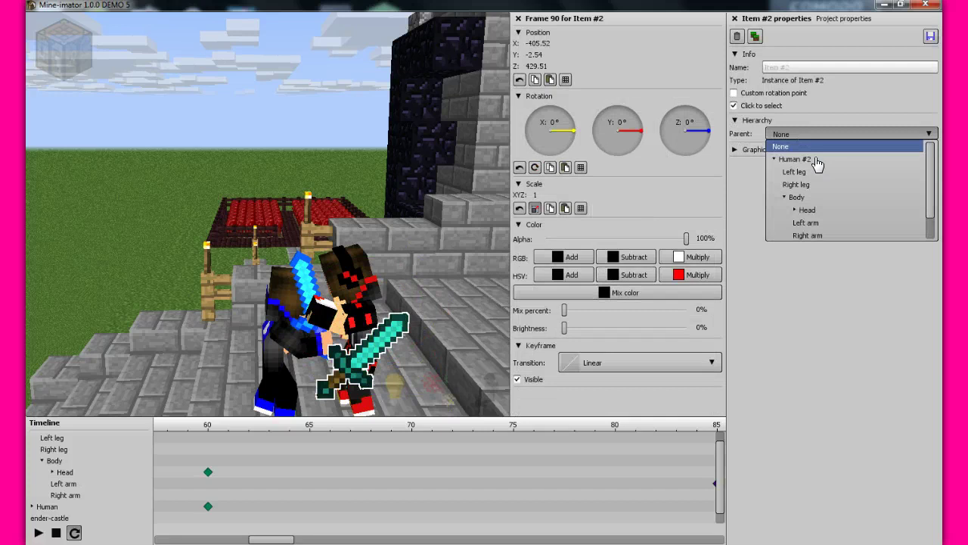
{"action": "scroll", "coordinate": [803, 218], "scroll_direction": "down", "scroll_amount": 2}
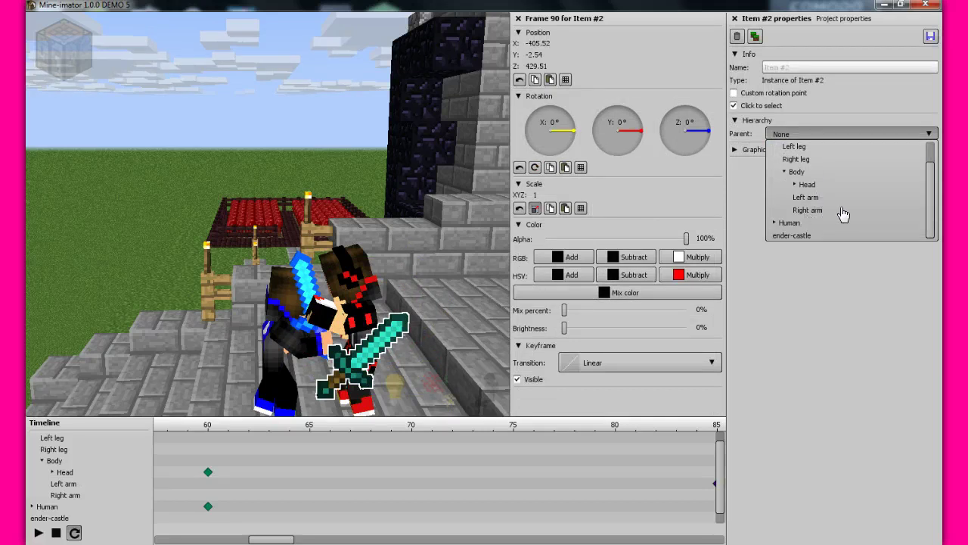
{"action": "left_click", "coordinate": [811, 196]}
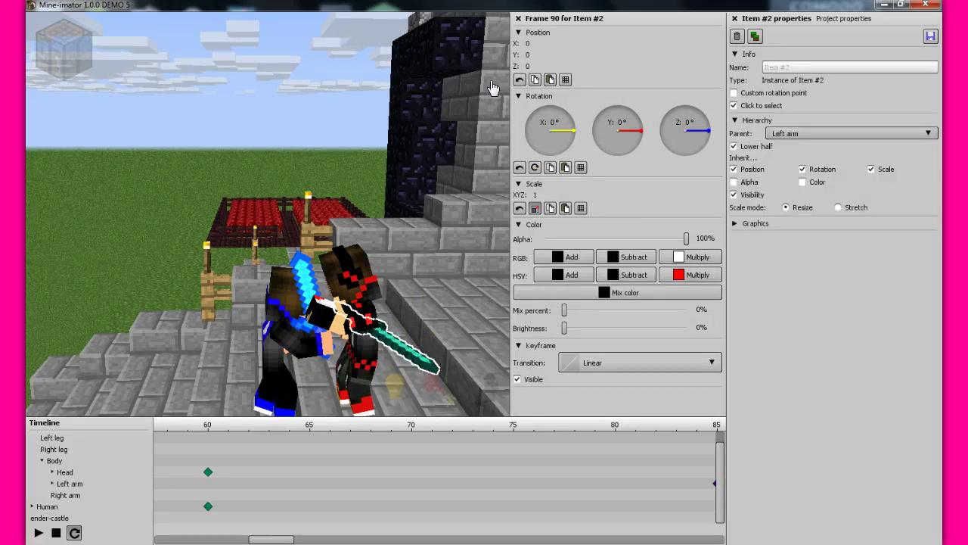
Set the new diamond sword's Z rotation to 90° at frame 90
{"action": "left_click", "coordinate": [395, 333]}
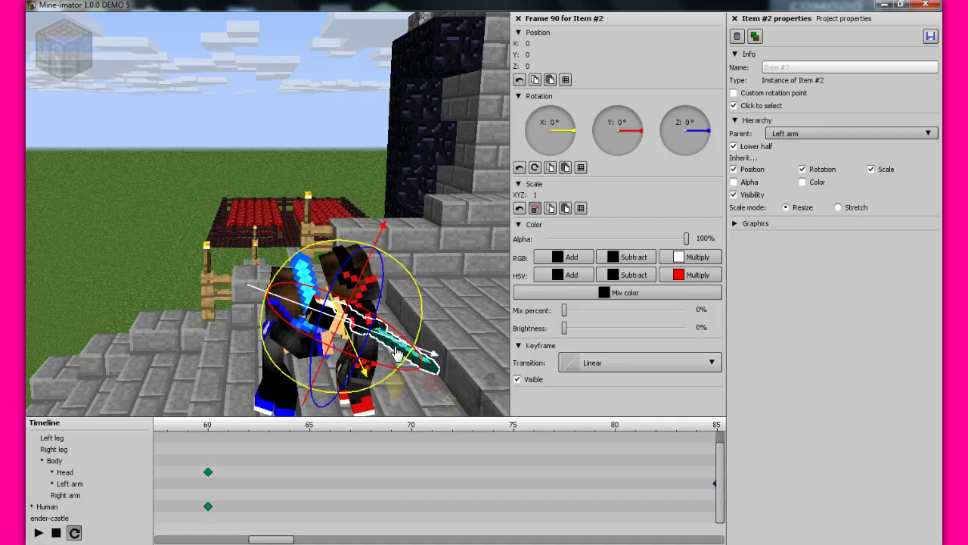
{"action": "left_click_drag", "start_coordinate": [398, 334], "coordinate": [605, 172]}
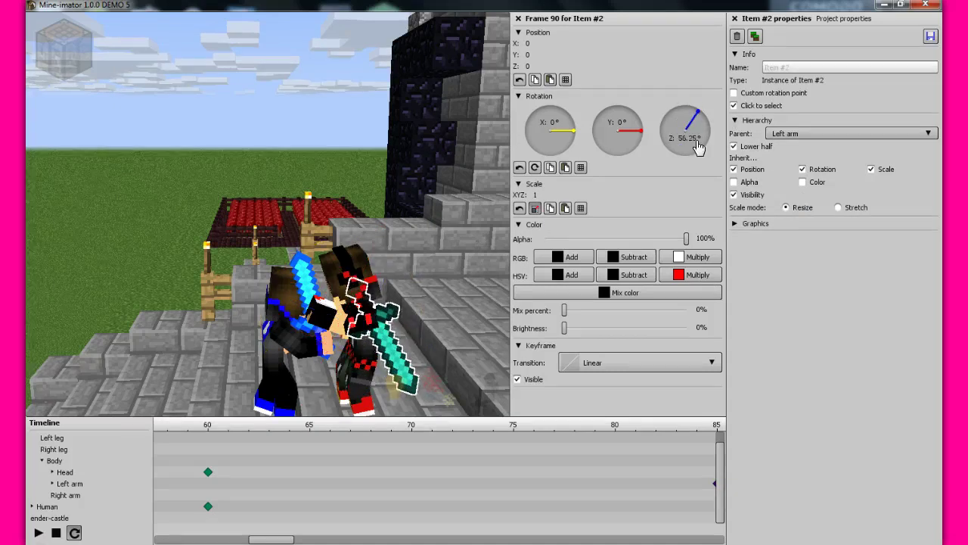
{"action": "left_click", "coordinate": [692, 142]}
{"action": "type", "text": "90"}
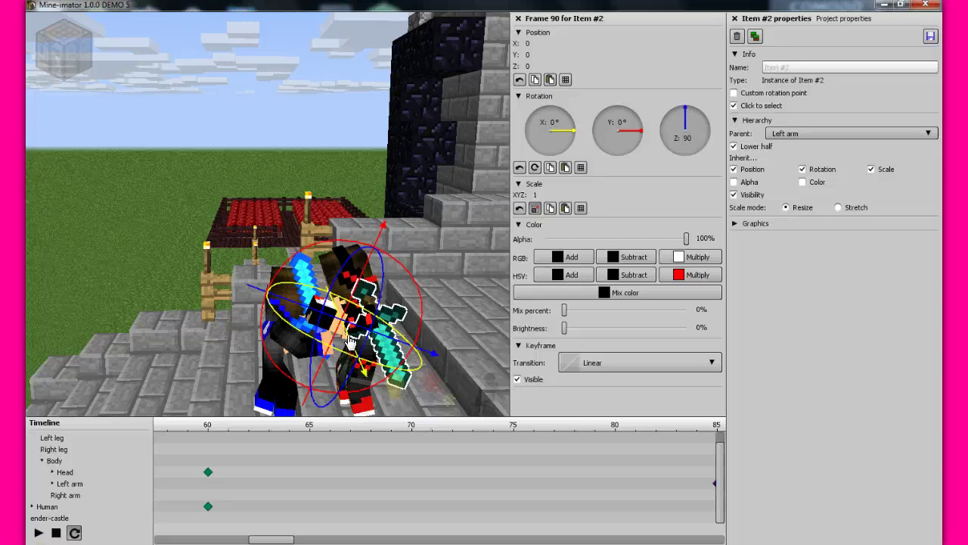
Fit the sword into Human #2's left hand with a Y rotation of about -242° and a Z position of about 1.84
{"action": "left_click_drag", "start_coordinate": [347, 325], "coordinate": [281, 303]}
{"action": "left_click_drag", "start_coordinate": [355, 301], "coordinate": [324, 322]}
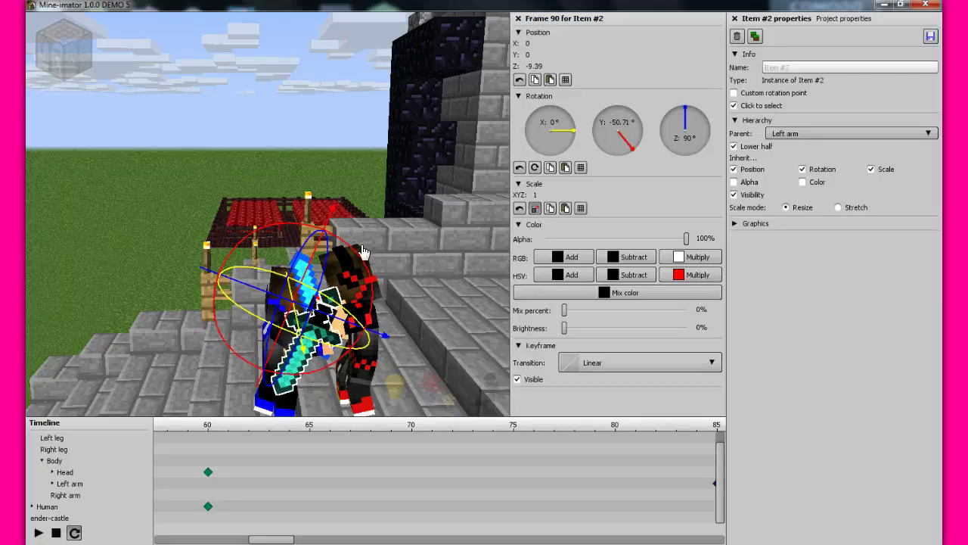
{"action": "left_click_drag", "start_coordinate": [363, 251], "coordinate": [202, 358]}
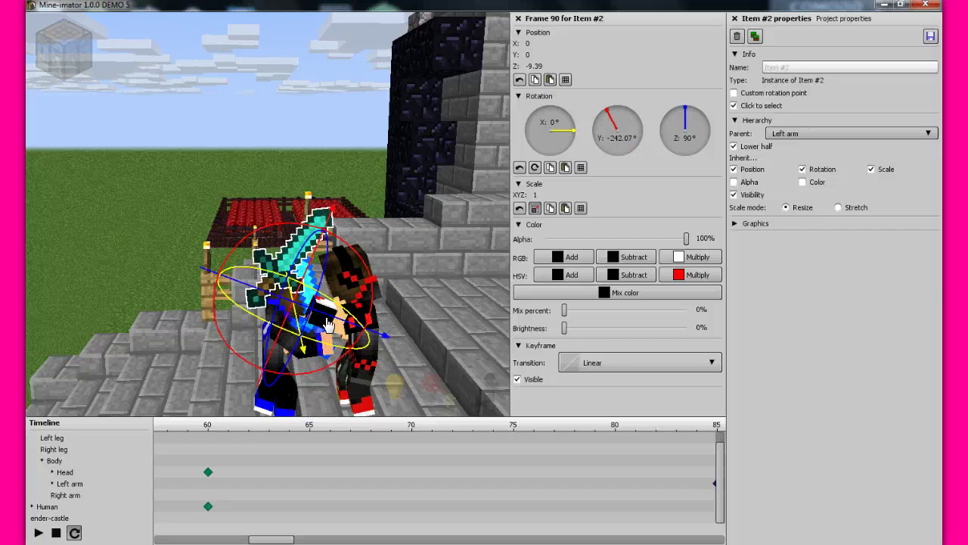
{"action": "left_click_drag", "start_coordinate": [328, 324], "coordinate": [319, 233]}
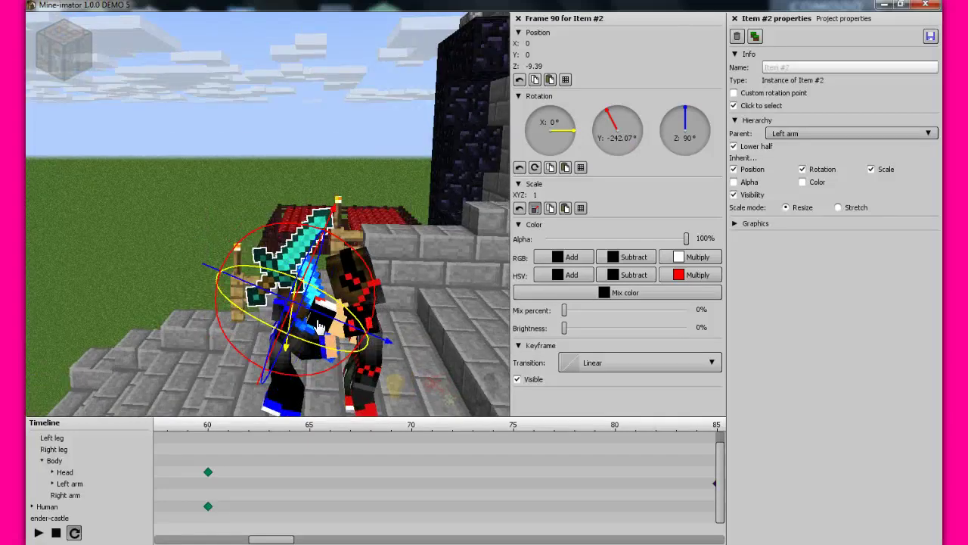
{"action": "left_click_drag", "start_coordinate": [321, 318], "coordinate": [382, 356]}
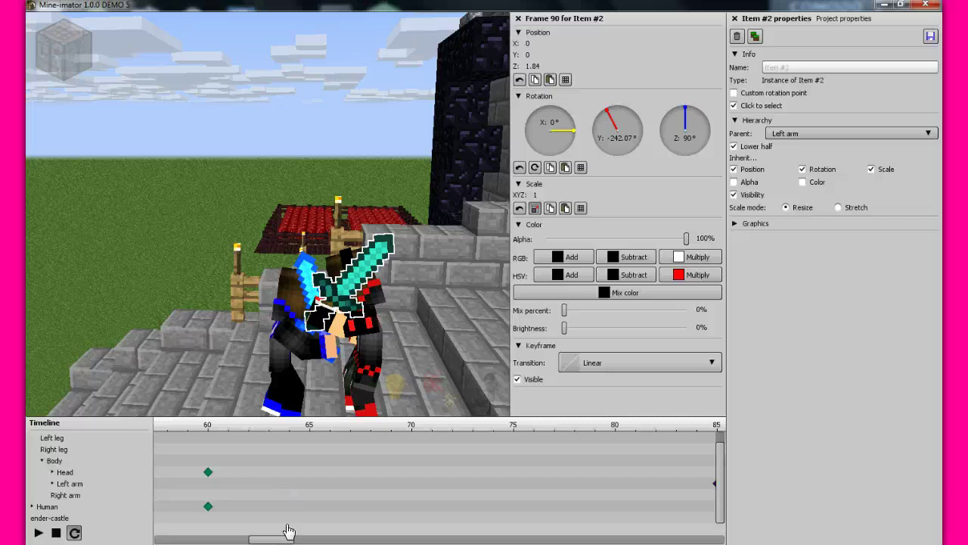
Bring frames 85 and 90 into view, expand Human #2's left arm in the timeline and select Item #2 beneath it
{"action": "left_click_drag", "start_coordinate": [262, 533], "coordinate": [186, 537]}
{"action": "left_click_drag", "start_coordinate": [419, 537], "coordinate": [274, 527]}
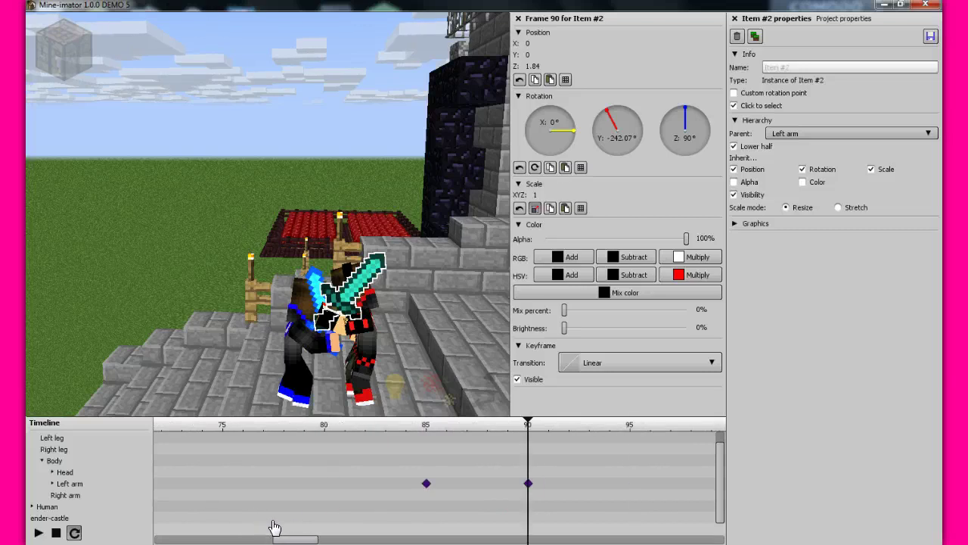
{"action": "left_click", "coordinate": [61, 486]}
{"action": "left_click", "coordinate": [53, 484]}
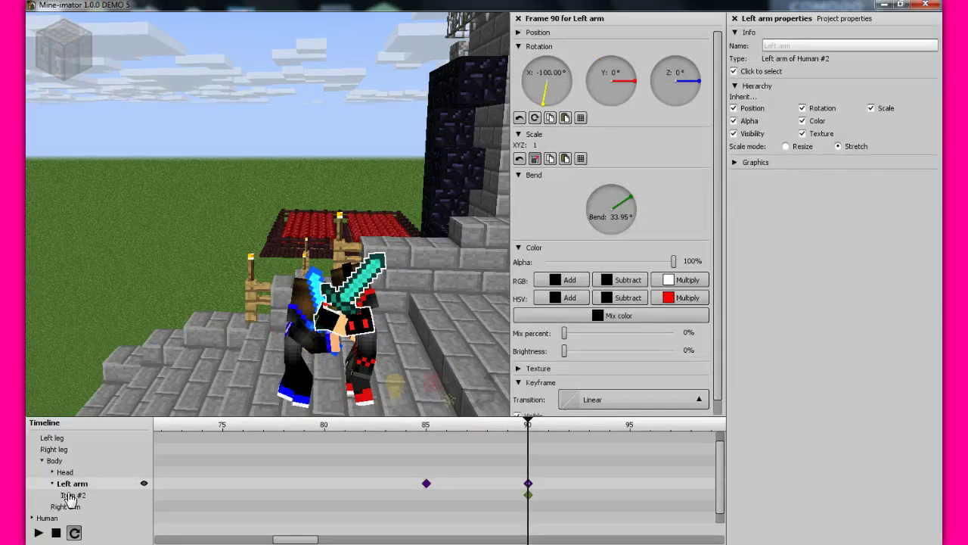
{"action": "left_click", "coordinate": [71, 496]}
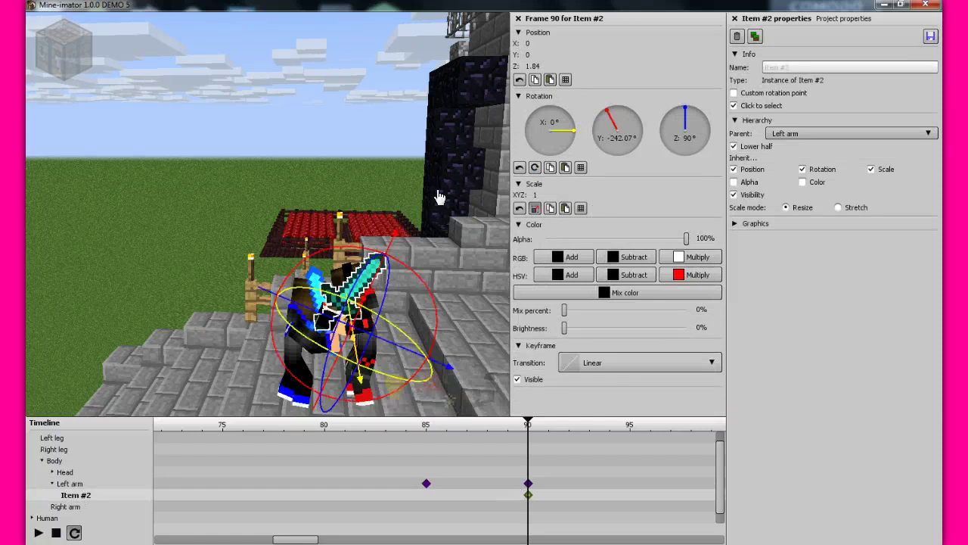
Rotate Human #2's left arm at frame 90 to about X -134° and Z 132° so its sword blocks the blue sword
{"action": "scroll", "coordinate": [371, 302], "scroll_direction": "up", "scroll_amount": 3}
{"action": "left_click", "coordinate": [527, 486]}
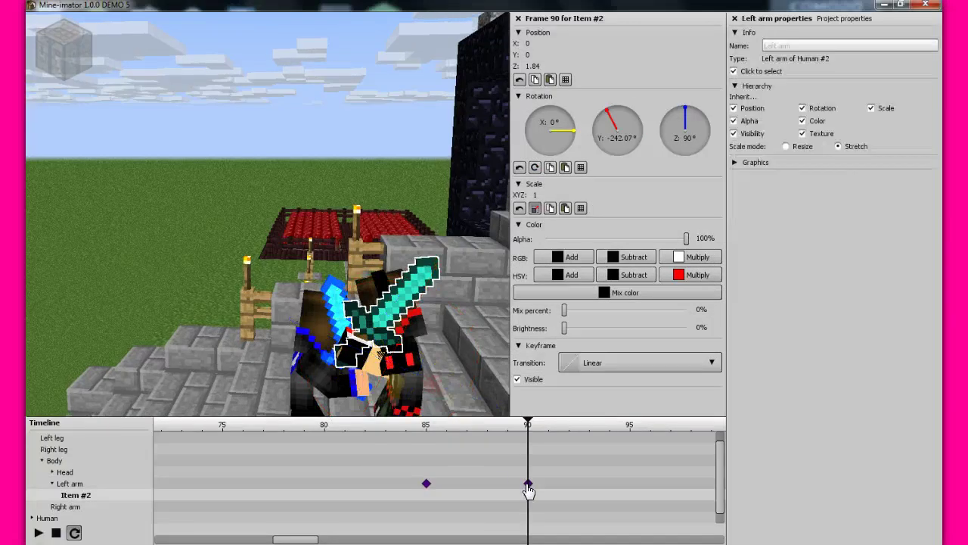
{"action": "key", "text": "s"}
{"action": "right_click_drag", "start_coordinate": [444, 347], "coordinate": [444, 355]}
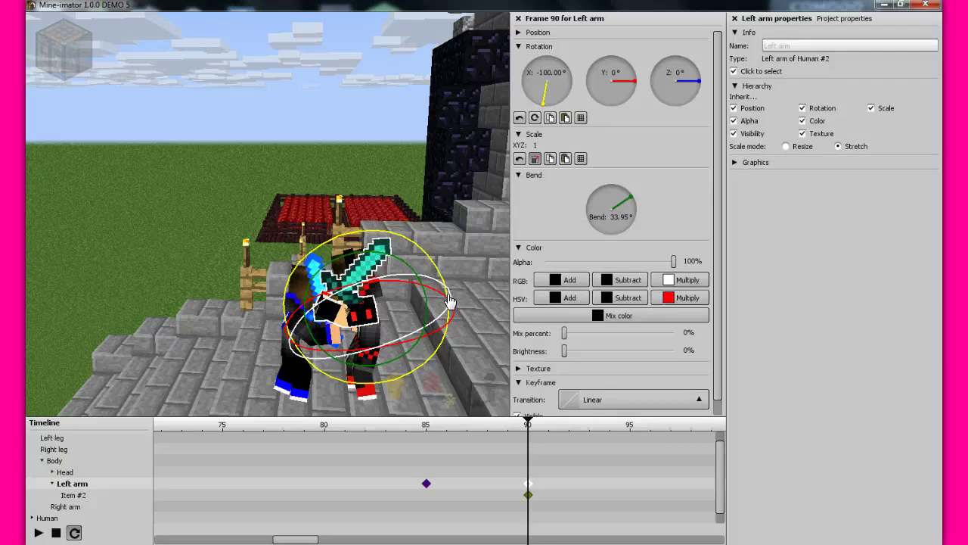
{"action": "left_click_drag", "start_coordinate": [450, 295], "coordinate": [414, 382]}
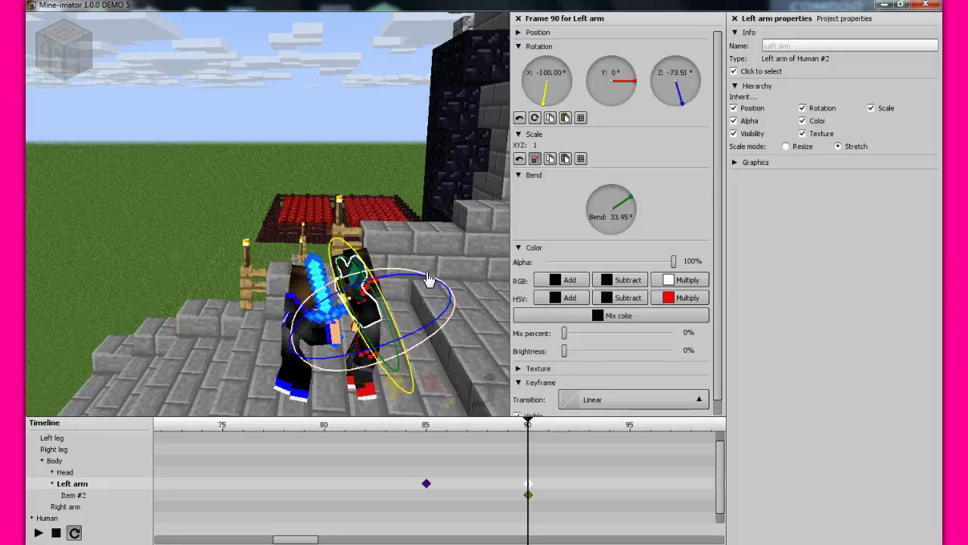
{"action": "left_click_drag", "start_coordinate": [426, 279], "coordinate": [367, 388]}
{"action": "right_click_drag", "start_coordinate": [367, 388], "coordinate": [368, 388]}
{"action": "key", "text": "w"}
{"action": "right_click_drag", "start_coordinate": [323, 161], "coordinate": [323, 158]}
{"action": "left_click_drag", "start_coordinate": [322, 156], "coordinate": [314, 146]}
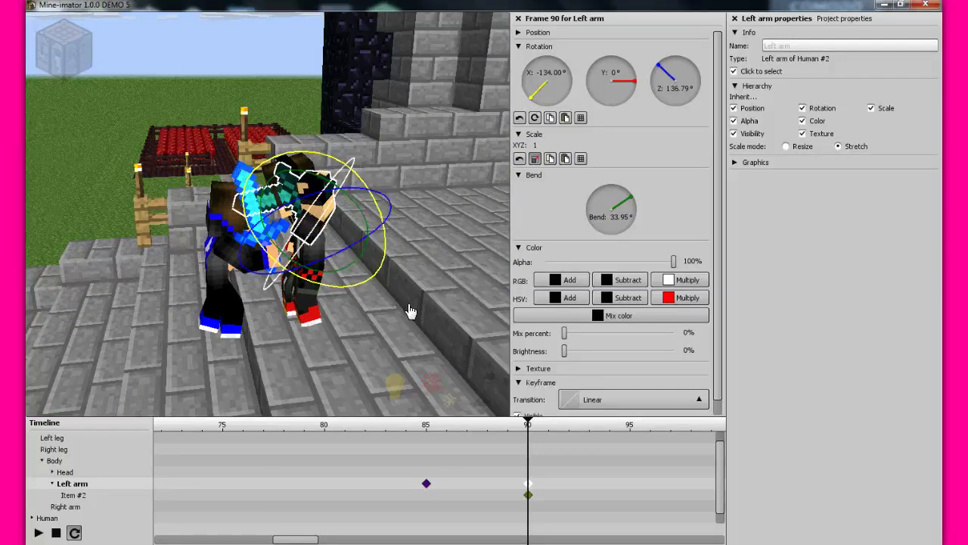
{"action": "left_click_drag", "start_coordinate": [396, 203], "coordinate": [386, 214]}
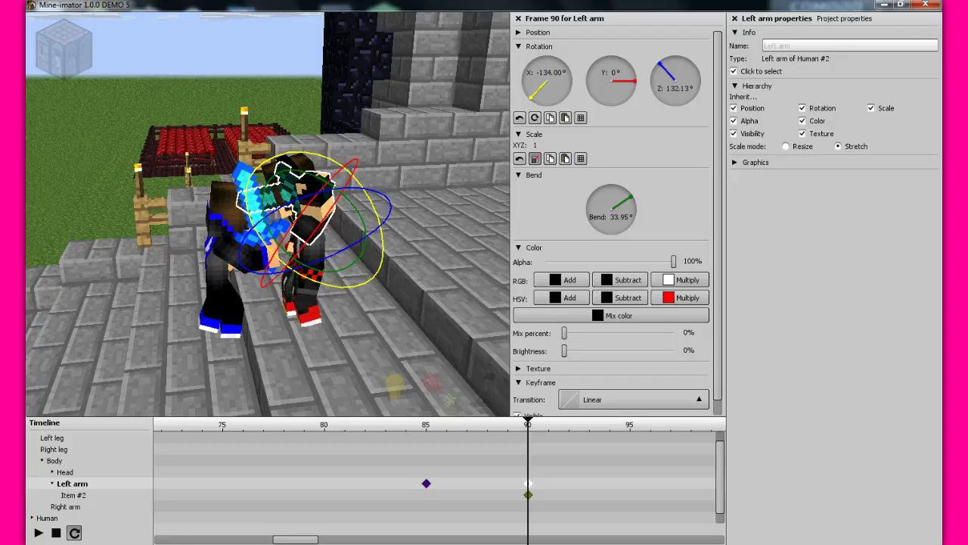
{"action": "mouse_move", "coordinate": [244, 352]}
{"action": "left_mouse_down"}
{"action": "mouse_move", "coordinate": [189, 353]}
{"action": "mouse_move", "coordinate": [243, 352]}
{"action": "left_mouse_up"}
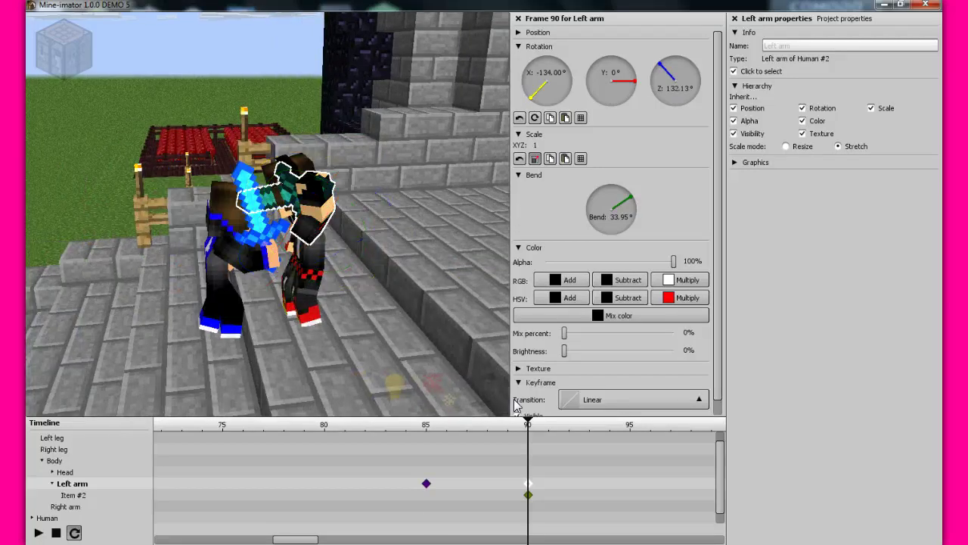
Add a keyframe for Item #2 at frame 85 and set its transition to Instant
{"action": "left_click", "coordinate": [426, 496]}
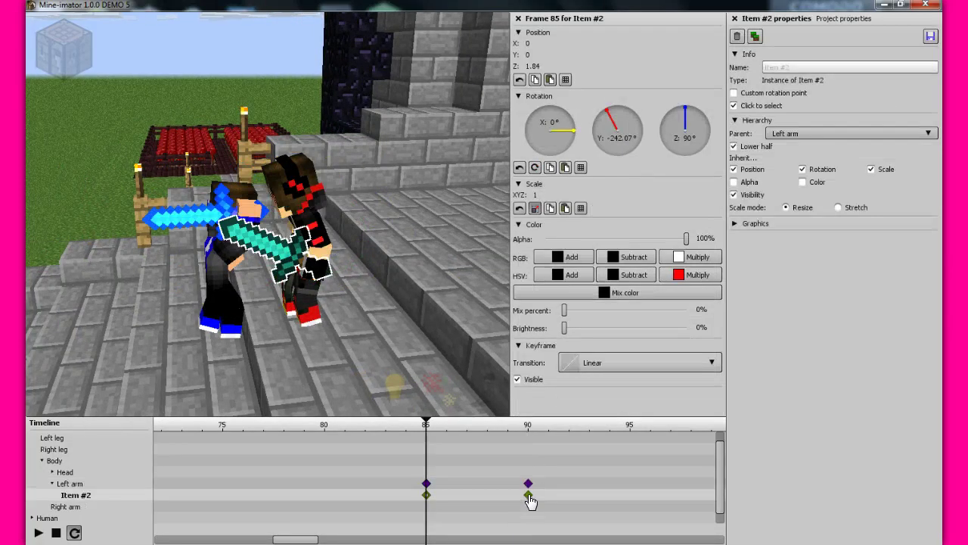
{"action": "left_click", "coordinate": [528, 495]}
{"action": "left_click", "coordinate": [426, 495]}
{"action": "left_click", "coordinate": [590, 362]}
{"action": "left_click", "coordinate": [605, 388]}
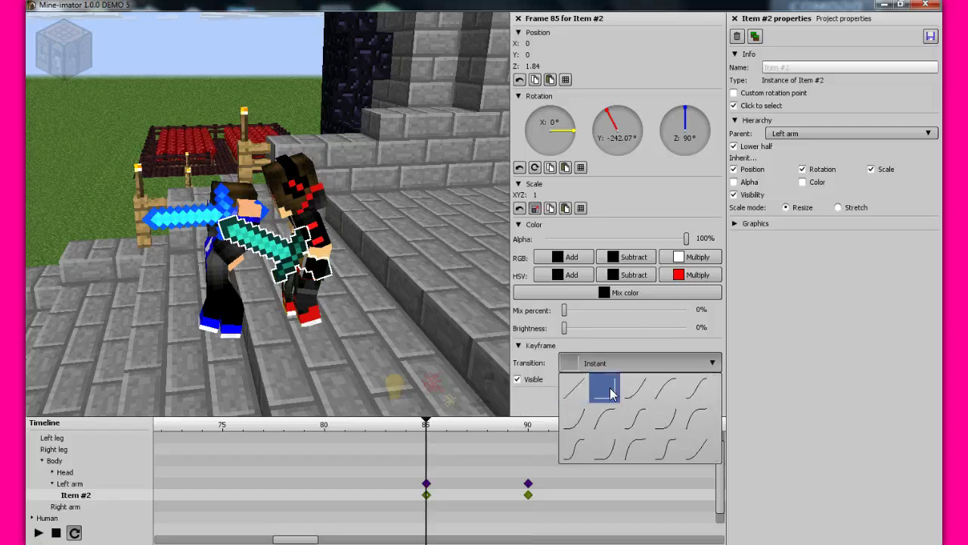
Set the RGB add color of Item #2's keyframe at frame 90 to red
{"action": "left_click", "coordinate": [528, 496]}
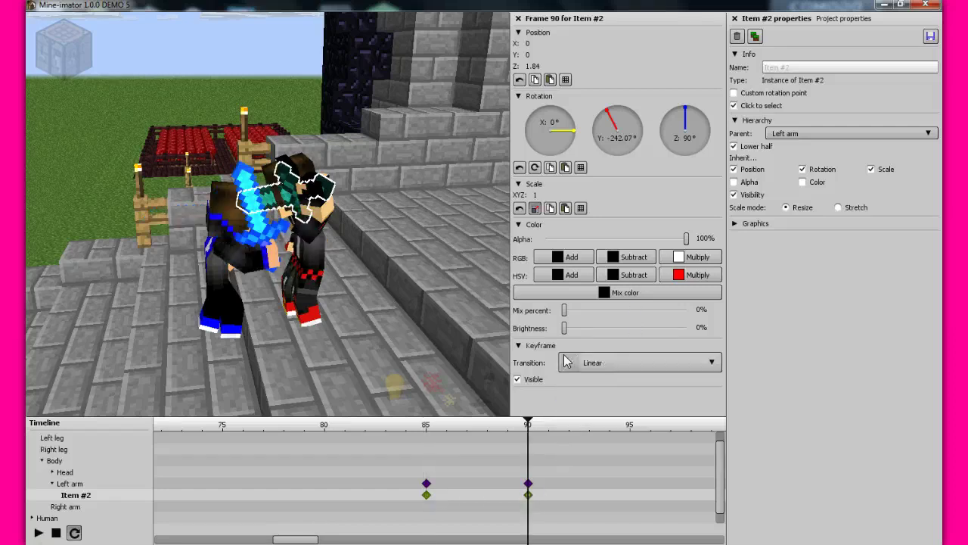
{"action": "left_click", "coordinate": [571, 258]}
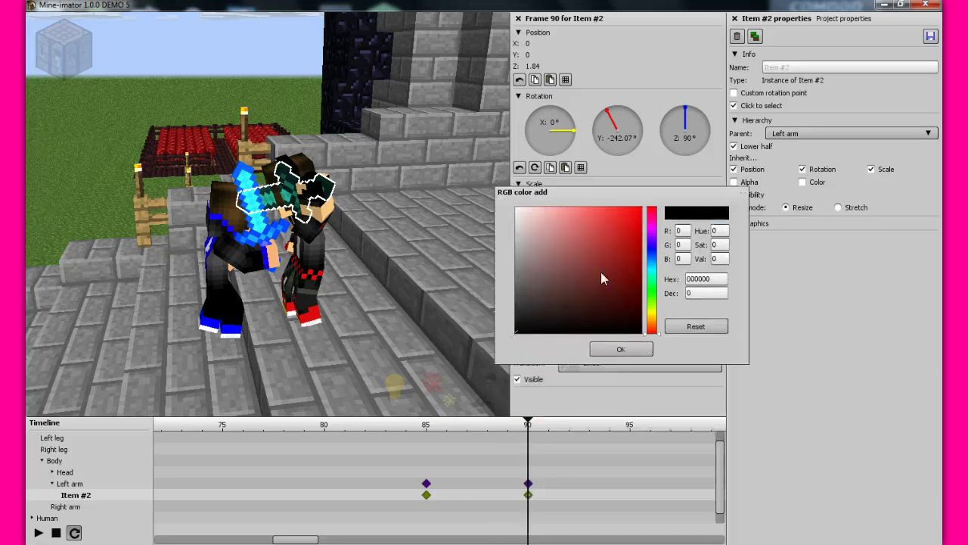
{"action": "left_click_drag", "start_coordinate": [600, 272], "coordinate": [734, 174]}
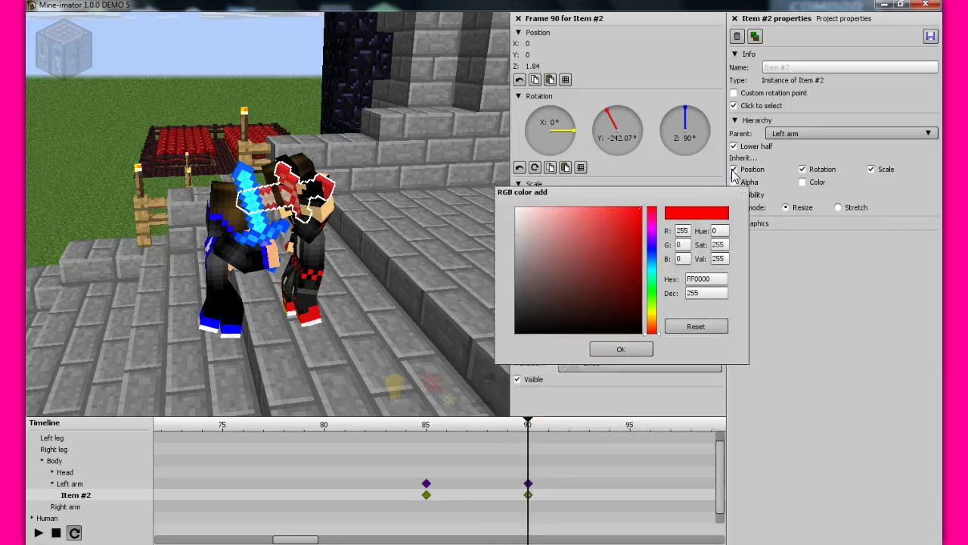
{"action": "left_click", "coordinate": [617, 348]}
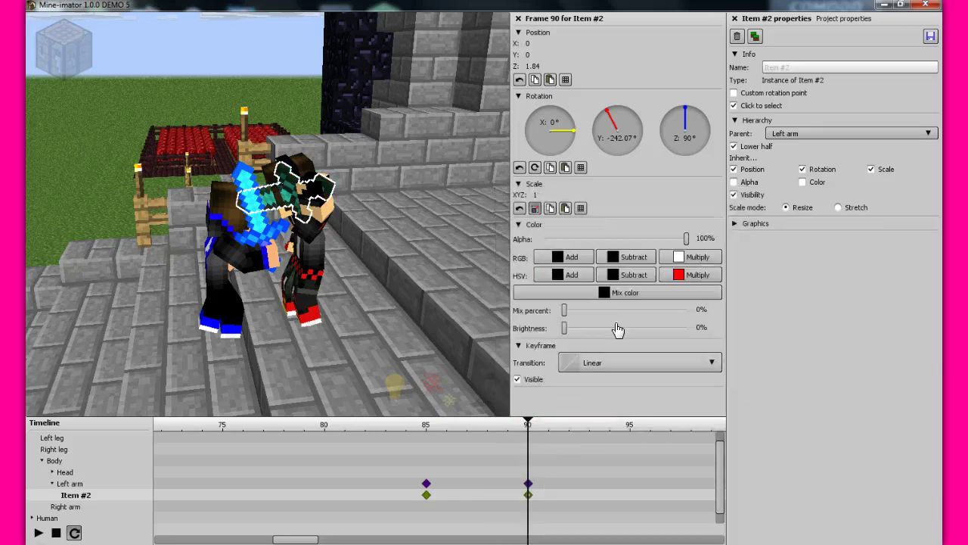
{"action": "left_click", "coordinate": [551, 259]}
{"action": "left_click_drag", "start_coordinate": [514, 205], "coordinate": [414, 36]}
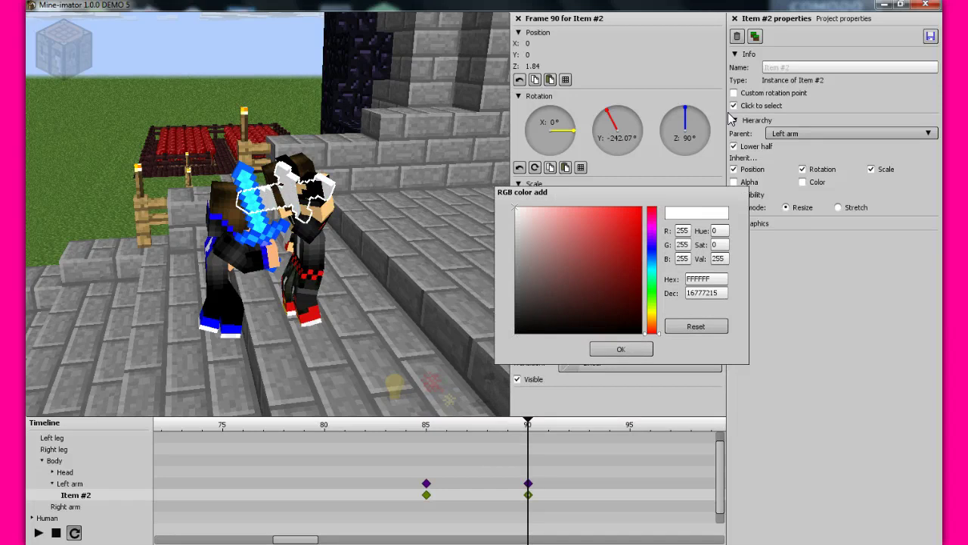
{"action": "left_click_drag", "start_coordinate": [731, 120], "coordinate": [943, 218]}
{"action": "left_click", "coordinate": [620, 350]}
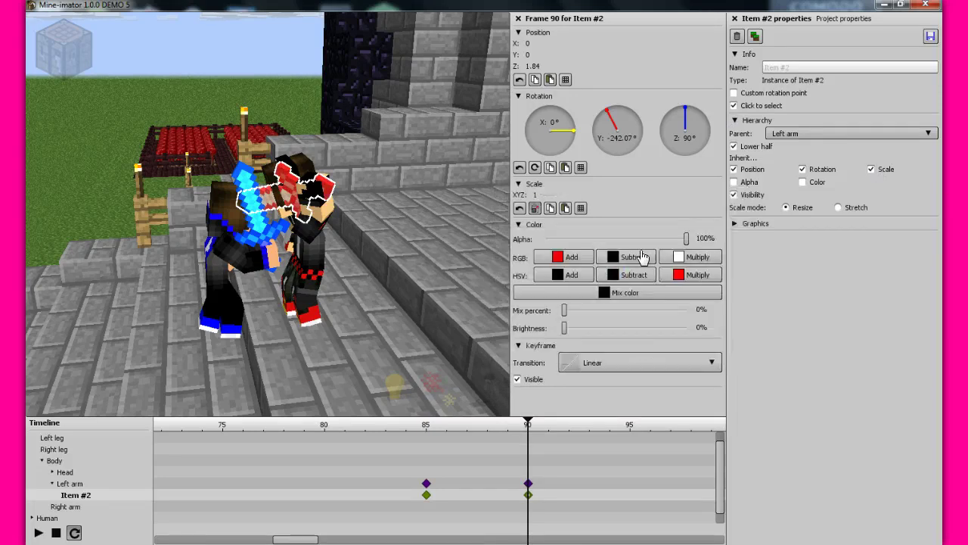
Set the RGB subtract color of Item #2's keyframe at frame 90 to blue 0036FF
{"action": "left_click", "coordinate": [637, 259]}
{"action": "left_click_drag", "start_coordinate": [567, 268], "coordinate": [798, 166]}
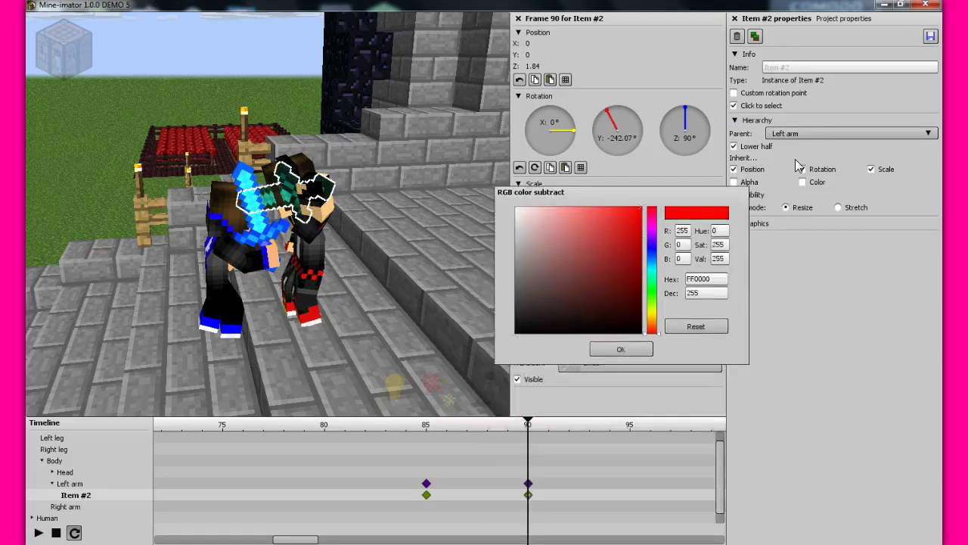
{"action": "left_click_drag", "start_coordinate": [651, 270], "coordinate": [641, 255]}
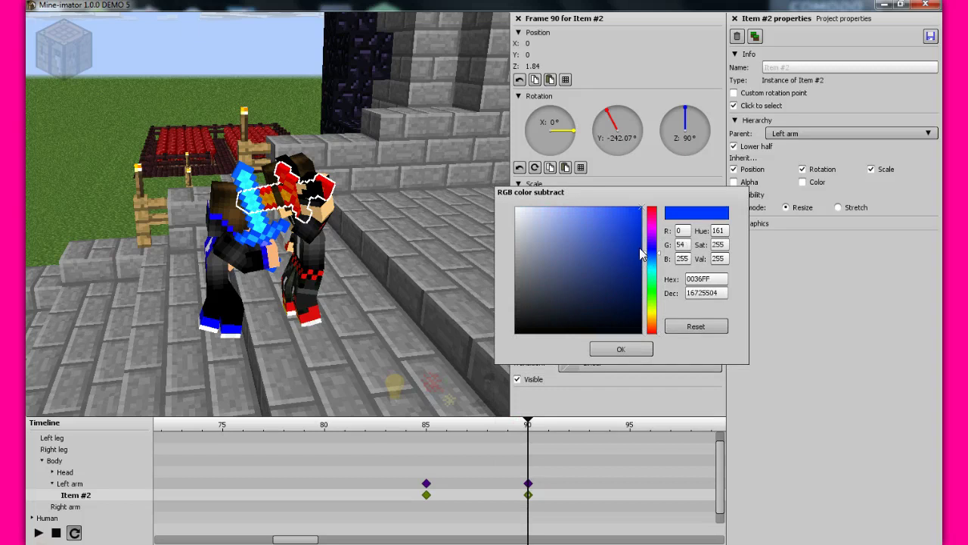
{"action": "left_click", "coordinate": [620, 351]}
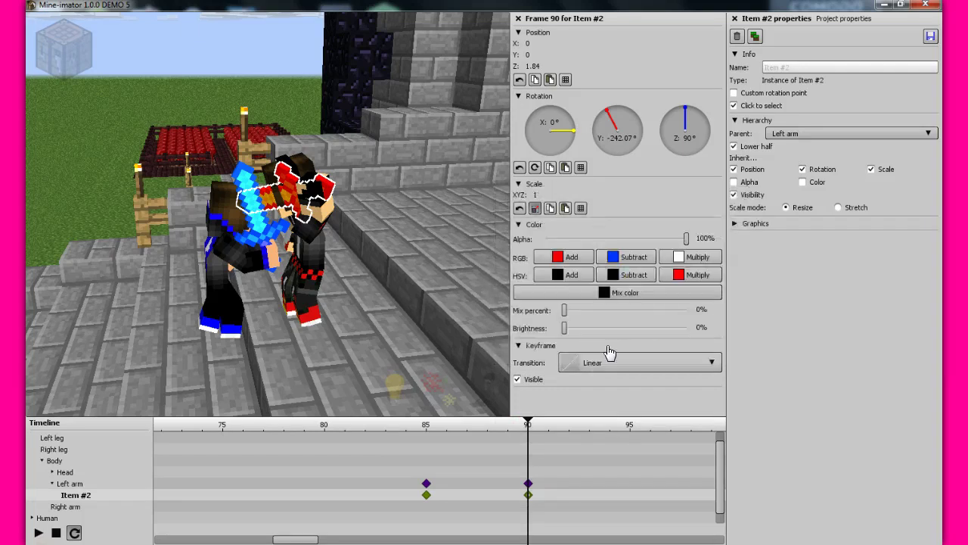
Add a keyframe for Human #2's left arm at frame 95 with the same blocking pose, then deselect it and preview the animation
{"action": "scroll", "coordinate": [337, 103], "scroll_direction": "down", "scroll_amount": 2}
{"action": "left_click_drag", "start_coordinate": [337, 104], "coordinate": [371, 114]}
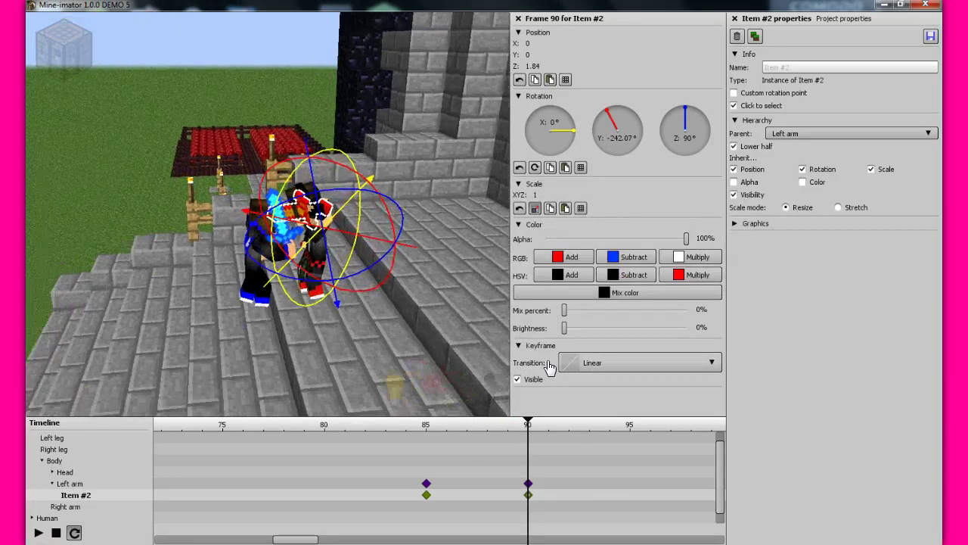
{"action": "left_click", "coordinate": [631, 485]}
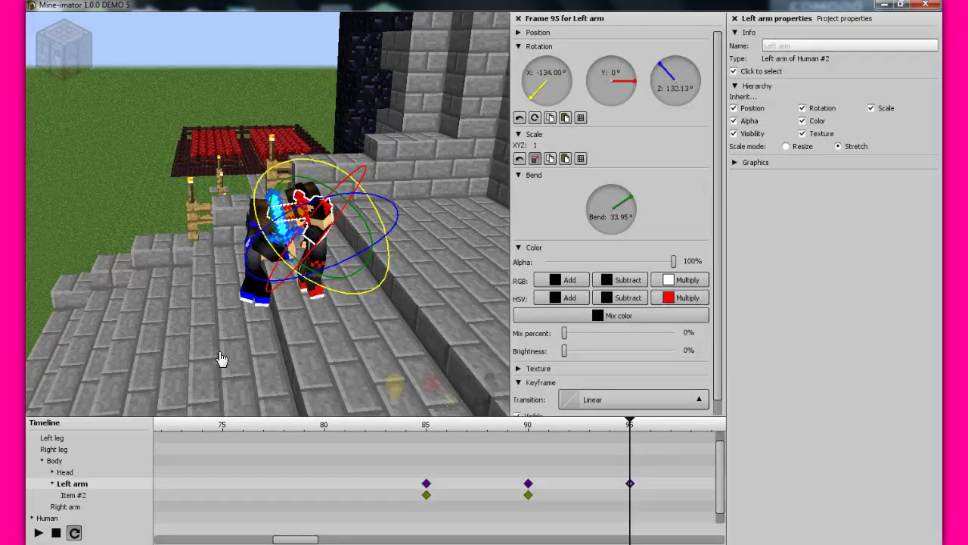
{"action": "left_click", "coordinate": [221, 359]}
{"action": "key", "text": "space"}
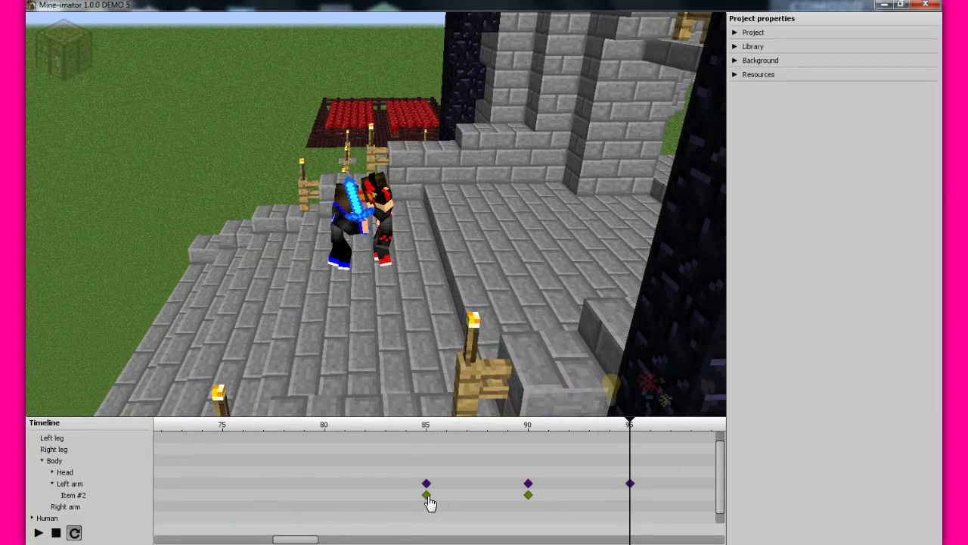
Set the alpha of Item #2's keyframe at frame 85 to 0% and preview the animation
{"action": "left_click", "coordinate": [426, 495]}
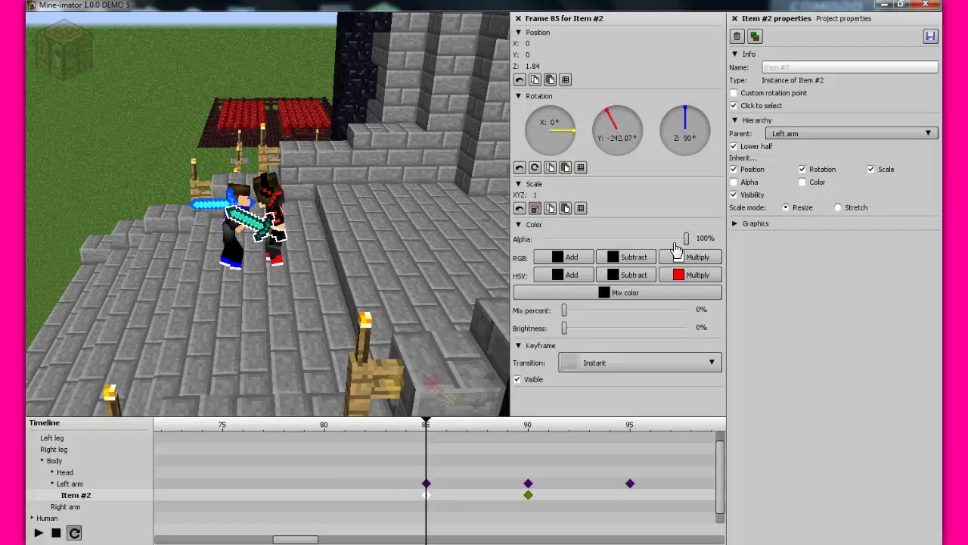
{"action": "left_click_drag", "start_coordinate": [684, 239], "coordinate": [545, 239]}
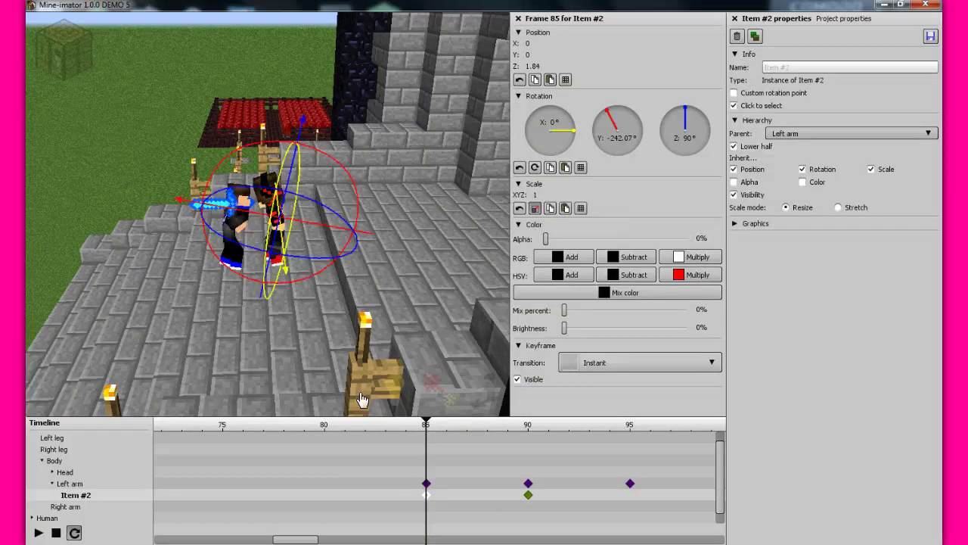
{"action": "left_click", "coordinate": [133, 330]}
{"action": "key", "text": "space"}
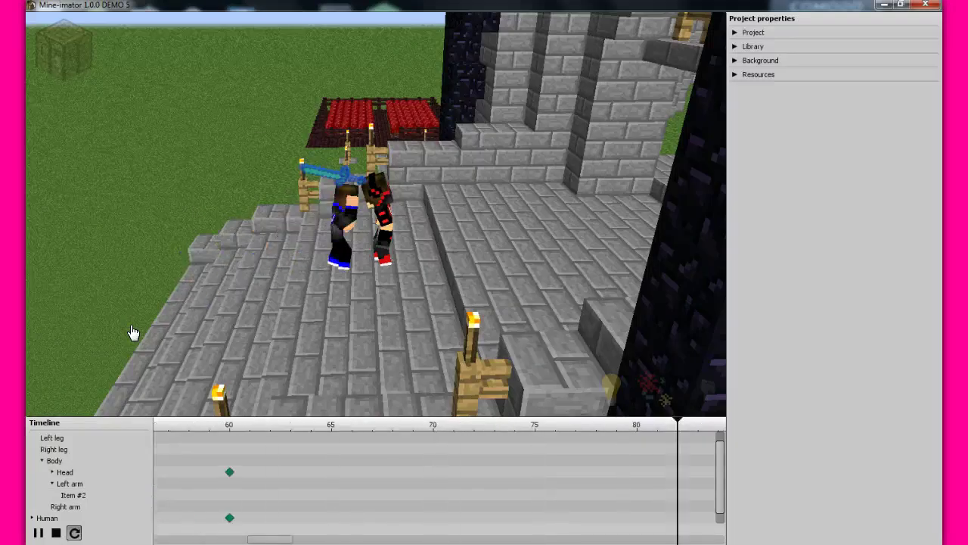
{"action": "key", "text": "space"}
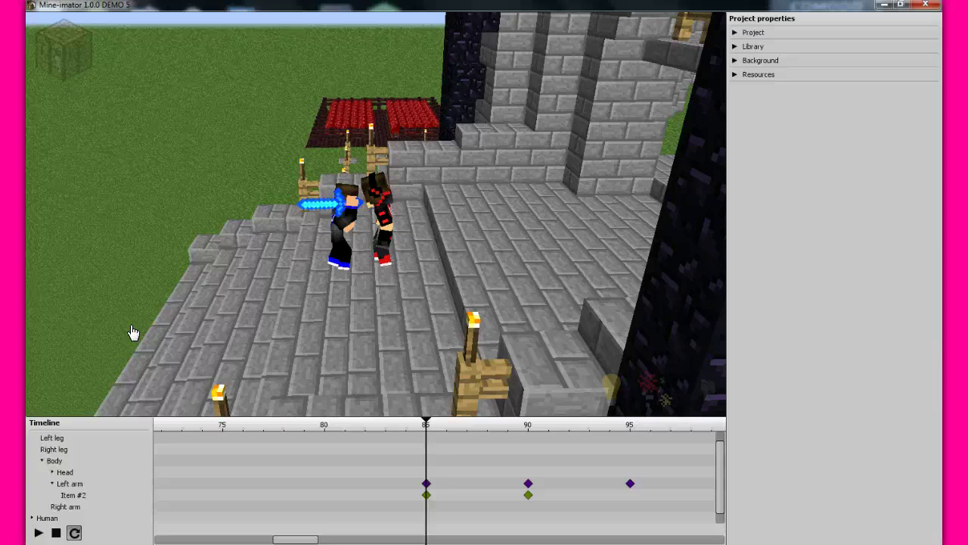
{"action": "key", "text": "w"}
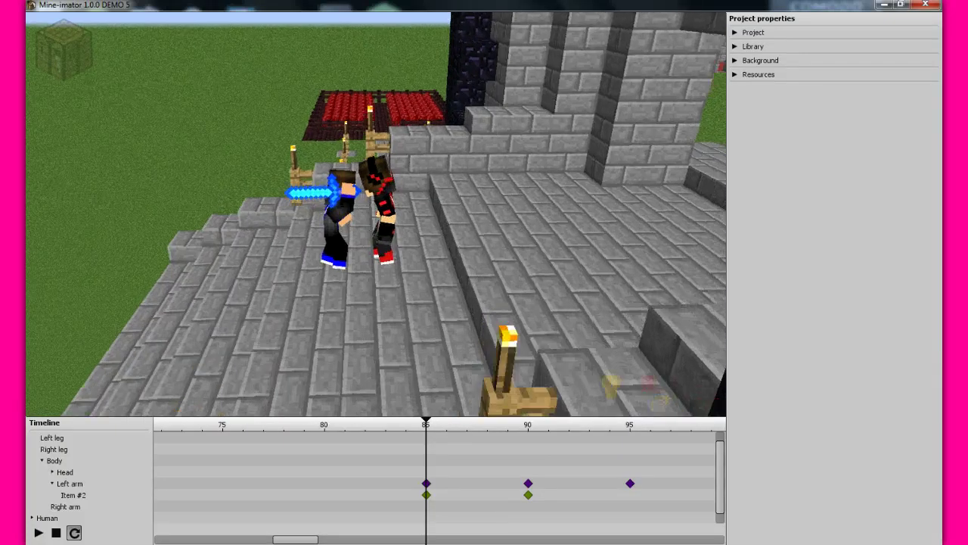
Switch to Blender, dismiss the splash screen and turn on automatic keyframing
{"action": "mouse_move", "coordinate": [94, 59]}
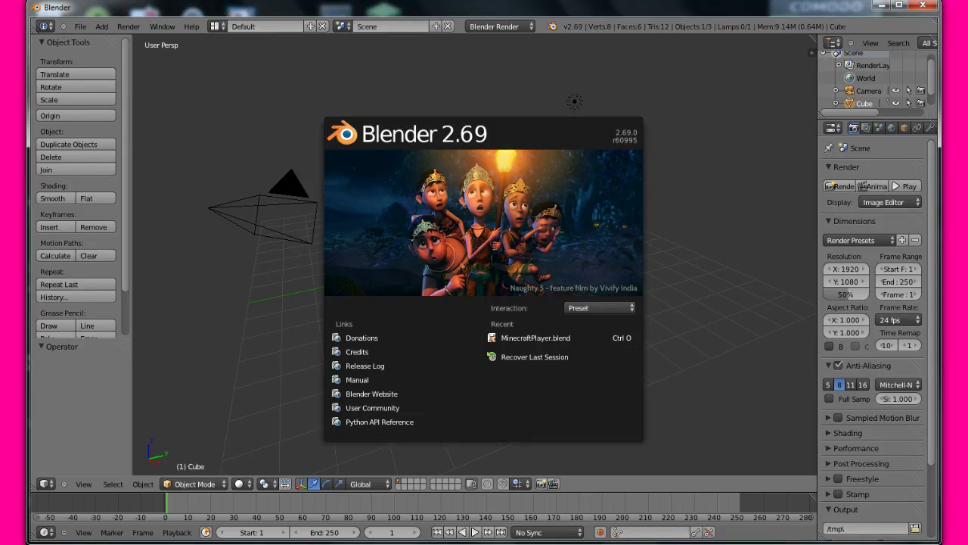
{"action": "left_click", "coordinate": [370, 266]}
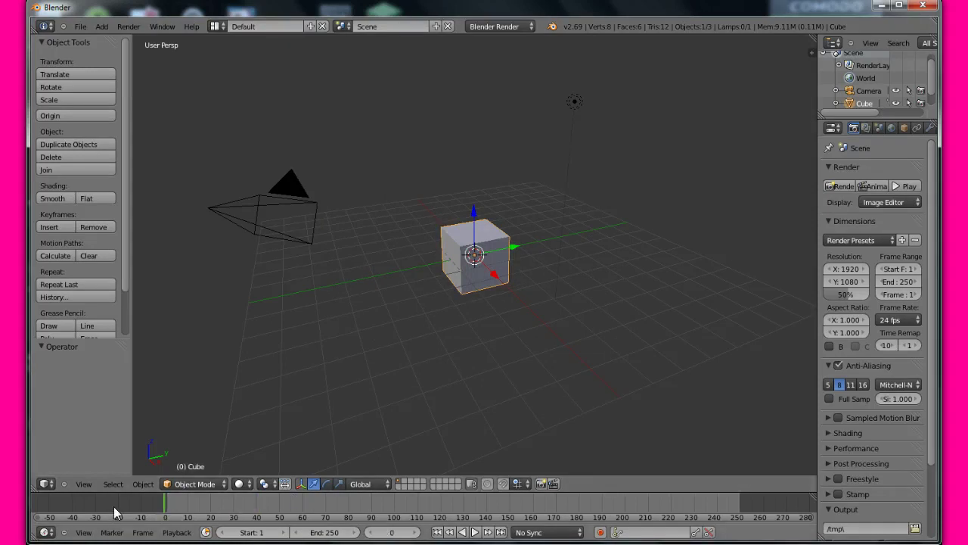
{"action": "left_click", "coordinate": [600, 533]}
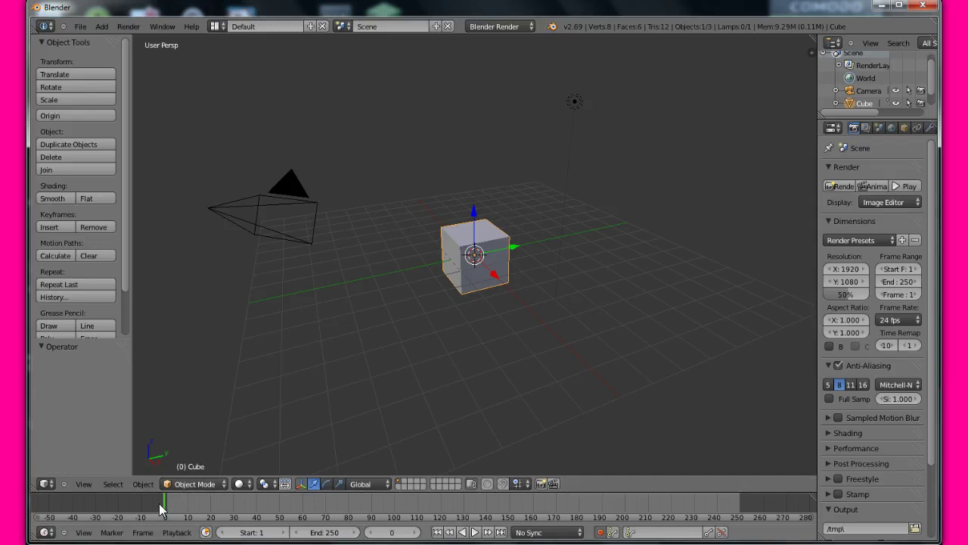
Keyframe the cube at frame 25, moved about 4.1 along Y, enlarged about 4 times and rotated about -304°
{"action": "mouse_move", "coordinate": [219, 496]}
{"action": "left_mouse_down"}
{"action": "mouse_move", "coordinate": [119, 520]}
{"action": "mouse_move", "coordinate": [221, 505]}
{"action": "left_mouse_up"}
{"action": "left_click_drag", "start_coordinate": [501, 255], "coordinate": [584, 247]}
{"action": "key", "text": "s"}
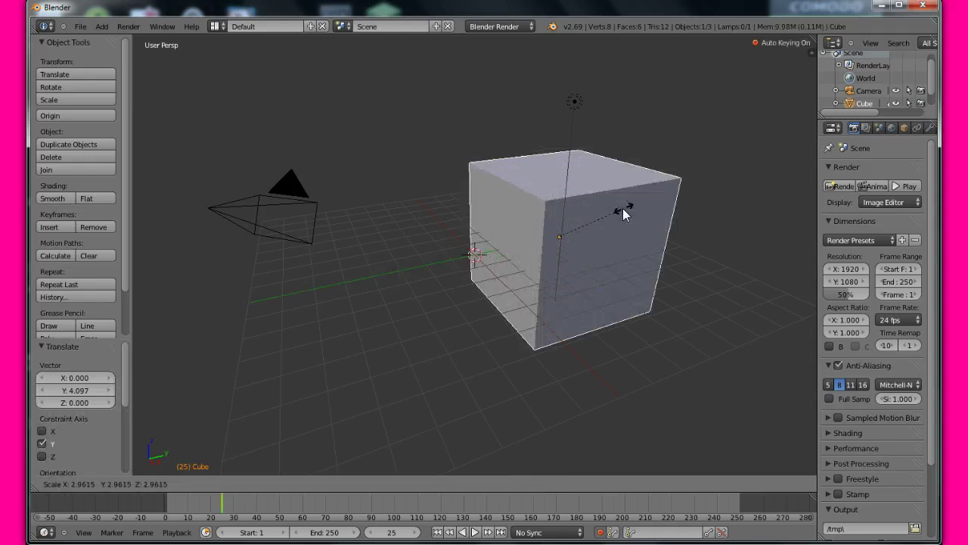
{"action": "left_click", "coordinate": [639, 200]}
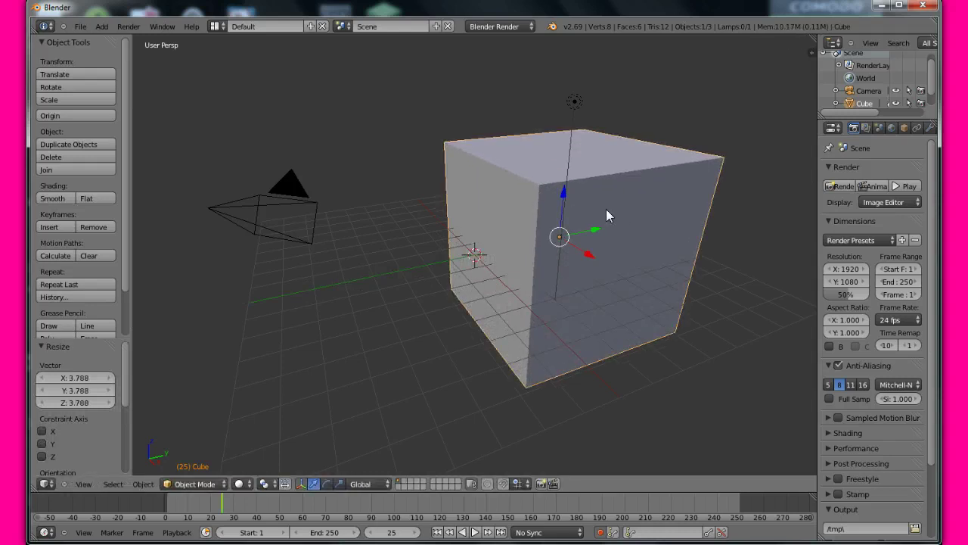
{"action": "key", "text": "s"}
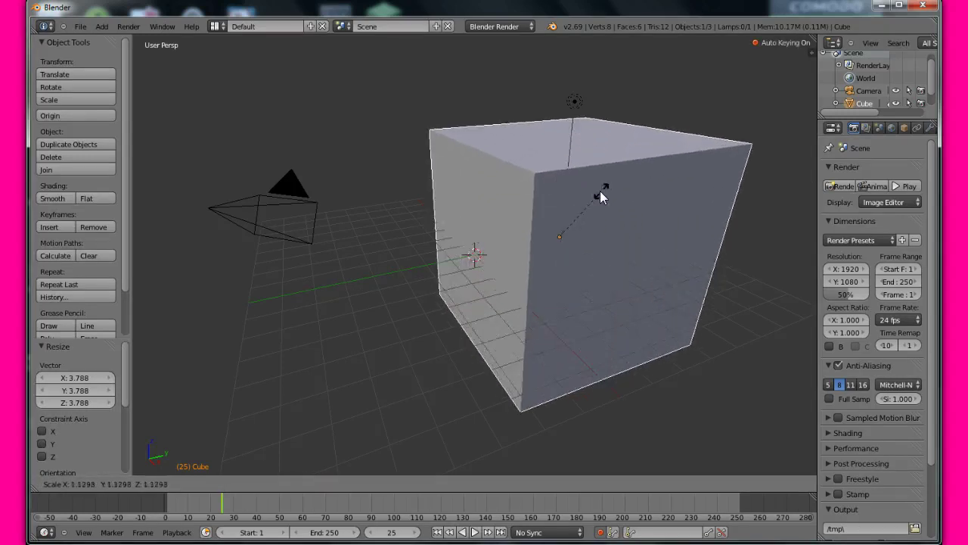
{"action": "left_click", "coordinate": [597, 193]}
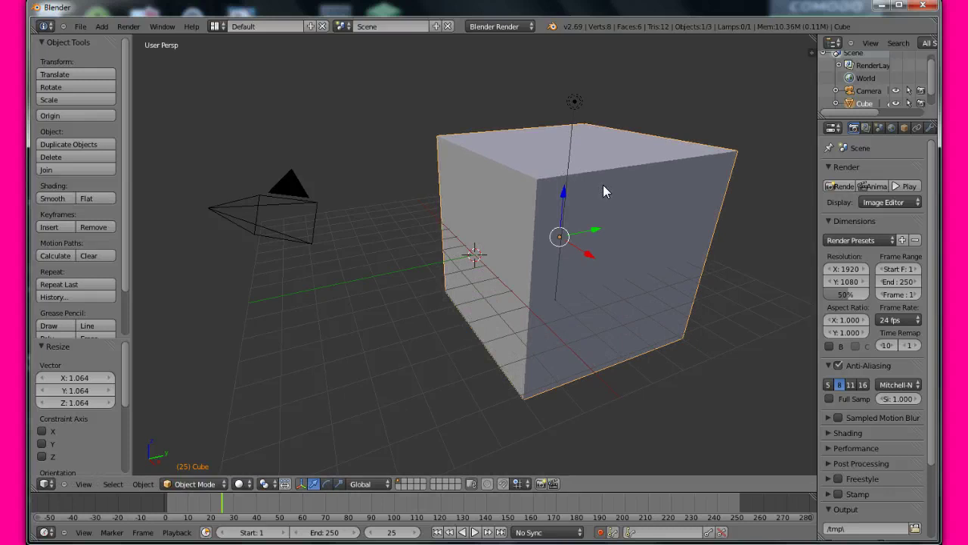
{"action": "key", "text": "r"}
{"action": "left_click", "coordinate": [642, 250]}
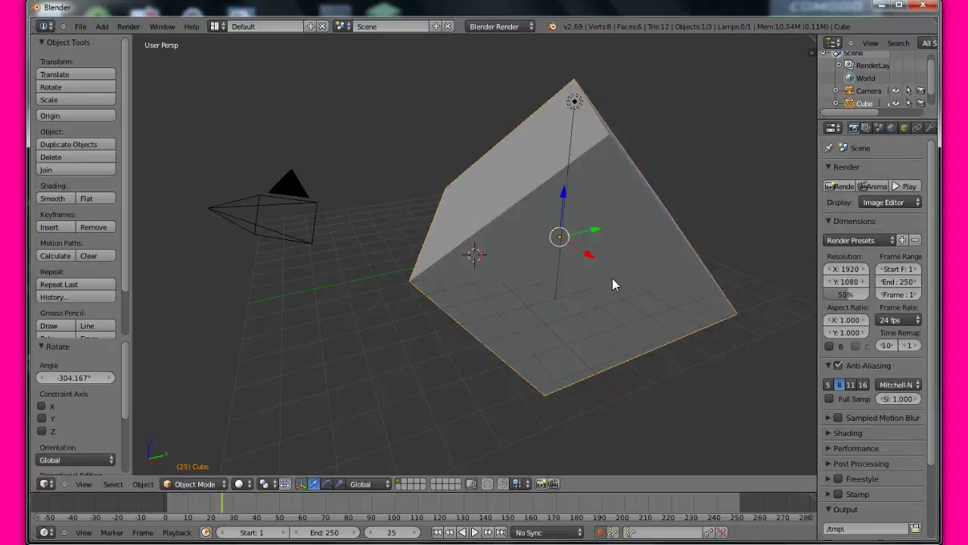
Play the cube's animation from frame 0, stop it and scrub back towards the beginning
{"action": "left_click", "coordinate": [161, 515]}
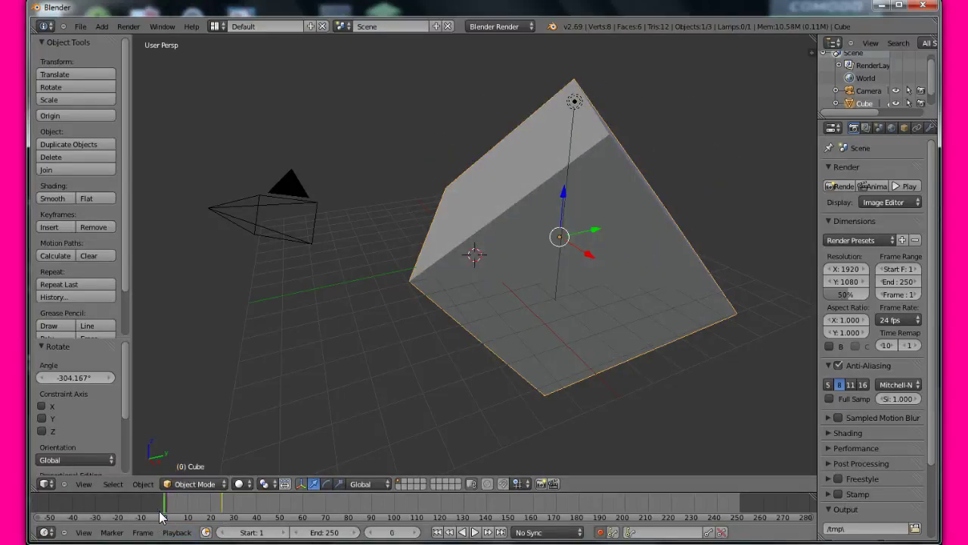
{"action": "left_click", "coordinate": [472, 532]}
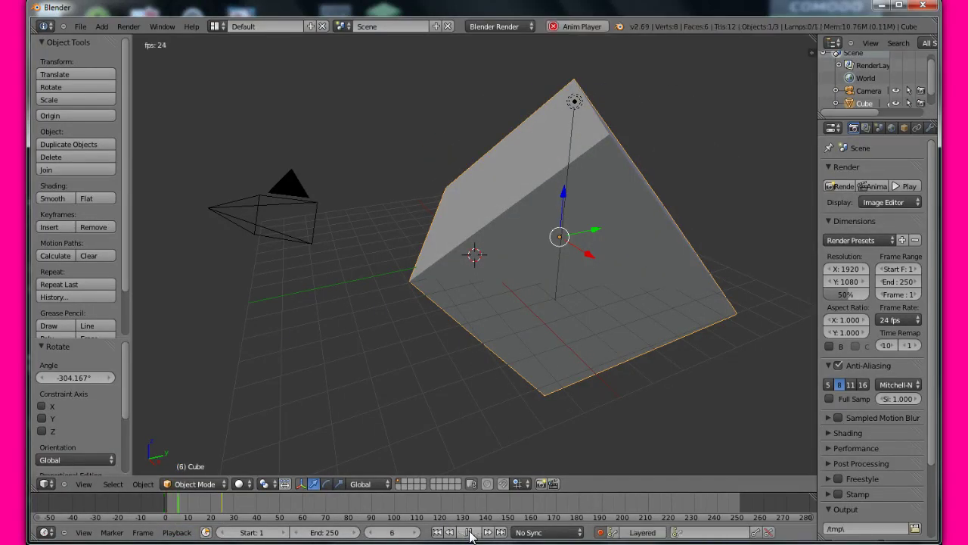
{"action": "key", "text": "space"}
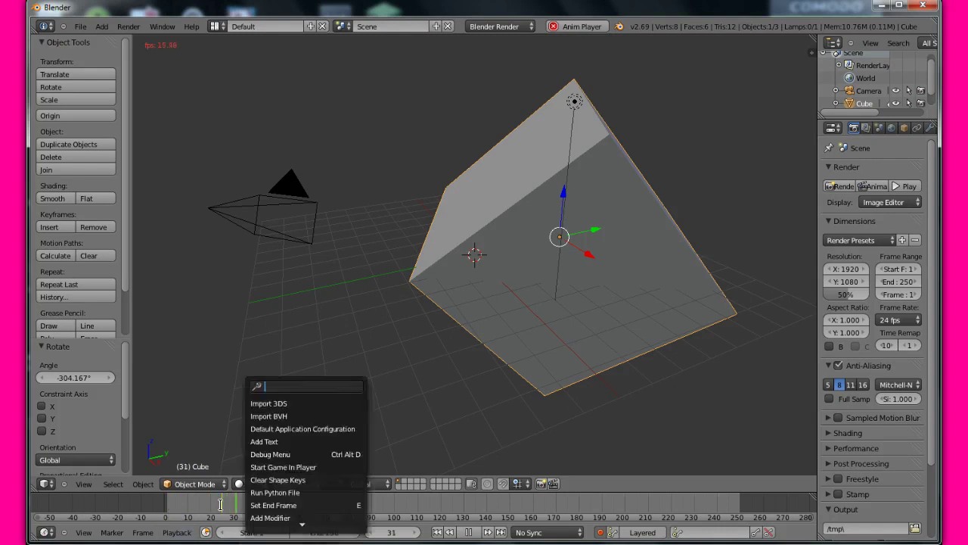
{"action": "left_click", "coordinate": [220, 505]}
{"action": "left_click", "coordinate": [471, 534]}
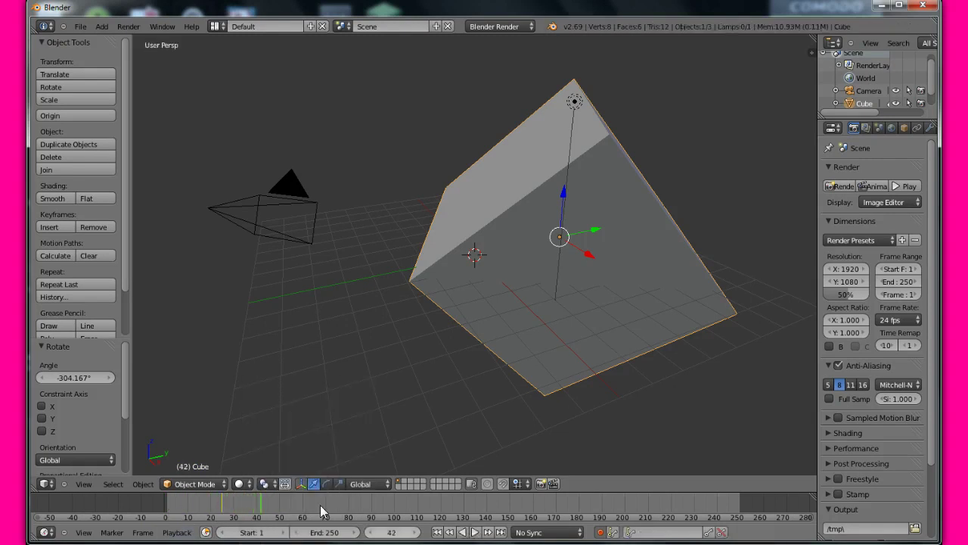
{"action": "left_click_drag", "start_coordinate": [181, 514], "coordinate": [164, 513]}
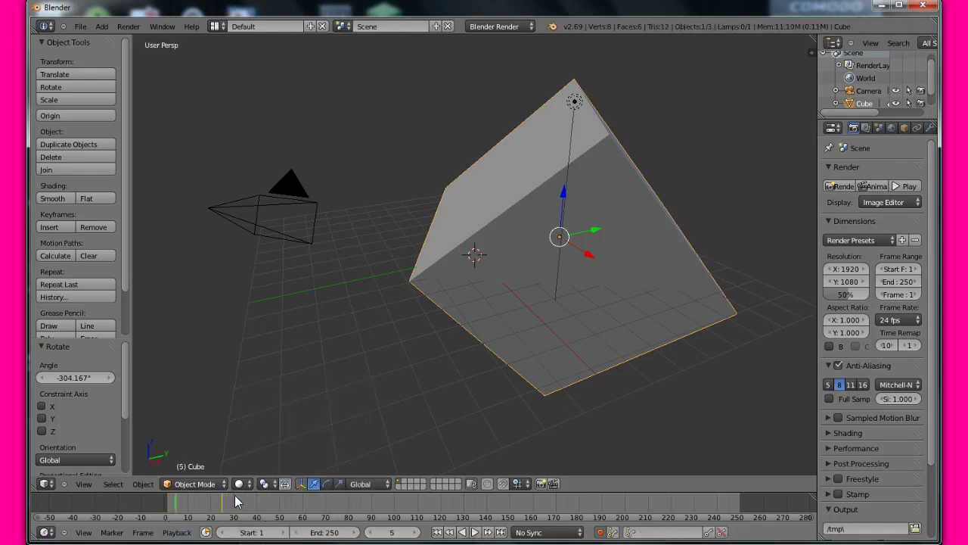
Keyframe the cube at frame 59, moved about -5.2 along Y, rotated about -357° and shrunk by a factor of about 0.069
{"action": "left_click_drag", "start_coordinate": [295, 499], "coordinate": [301, 499]}
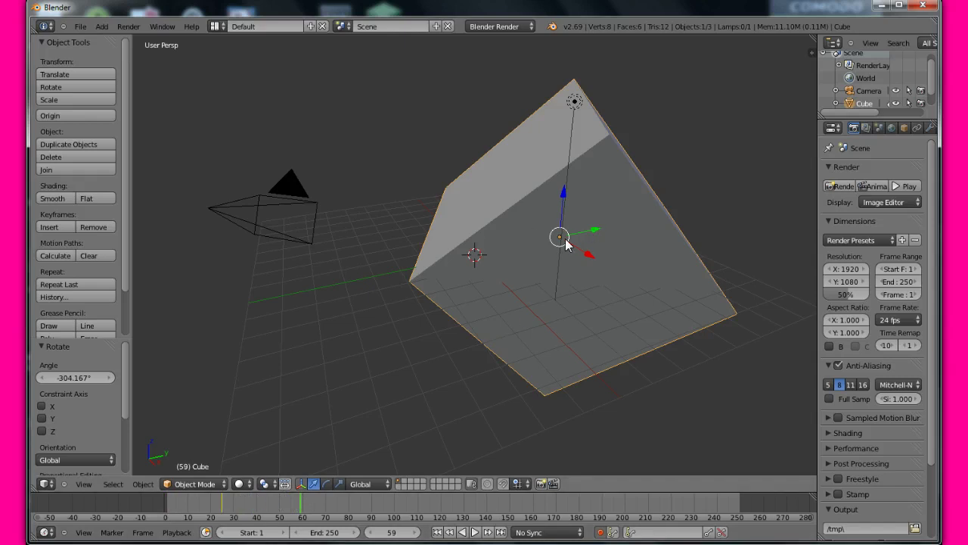
{"action": "left_click_drag", "start_coordinate": [595, 230], "coordinate": [486, 251]}
{"action": "key", "text": "r"}
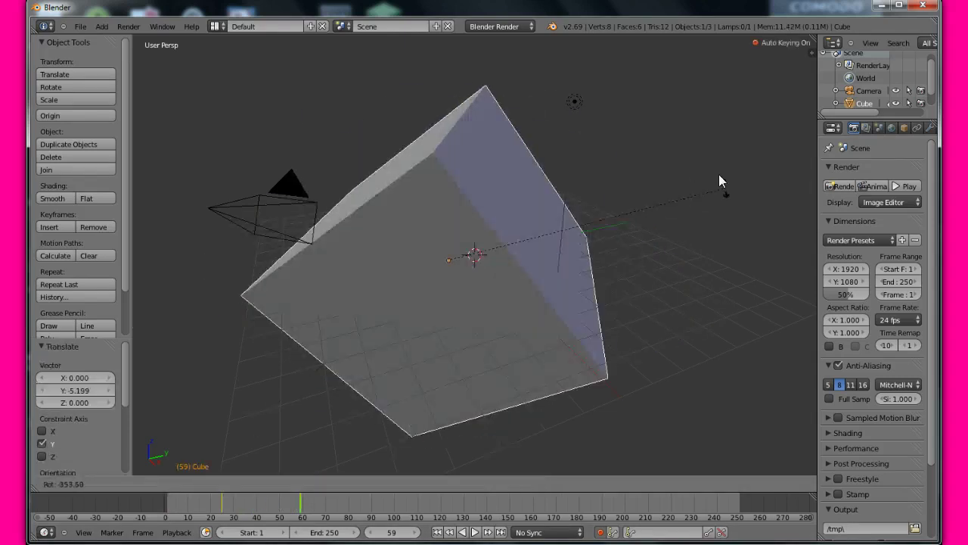
{"action": "left_click", "coordinate": [687, 182]}
{"action": "key", "text": "s"}
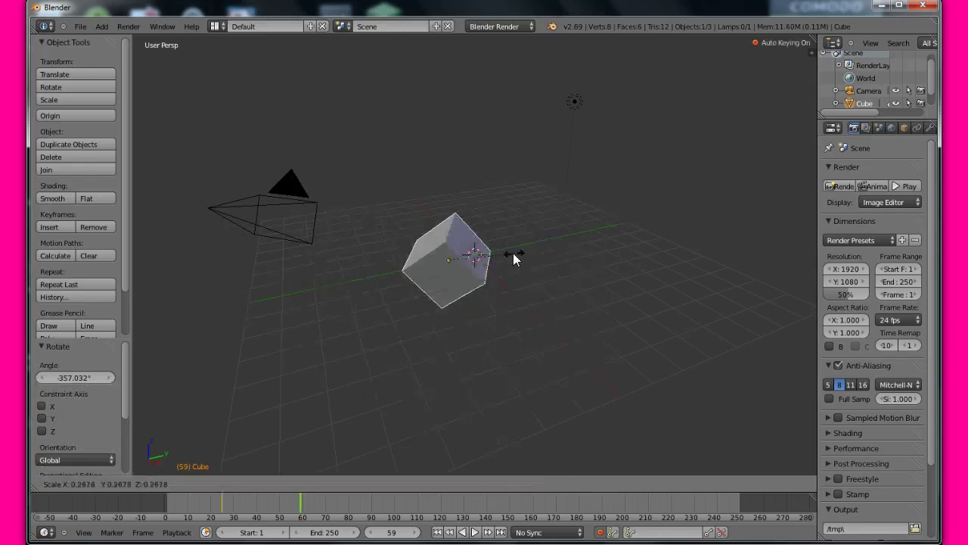
{"action": "left_click", "coordinate": [464, 274]}
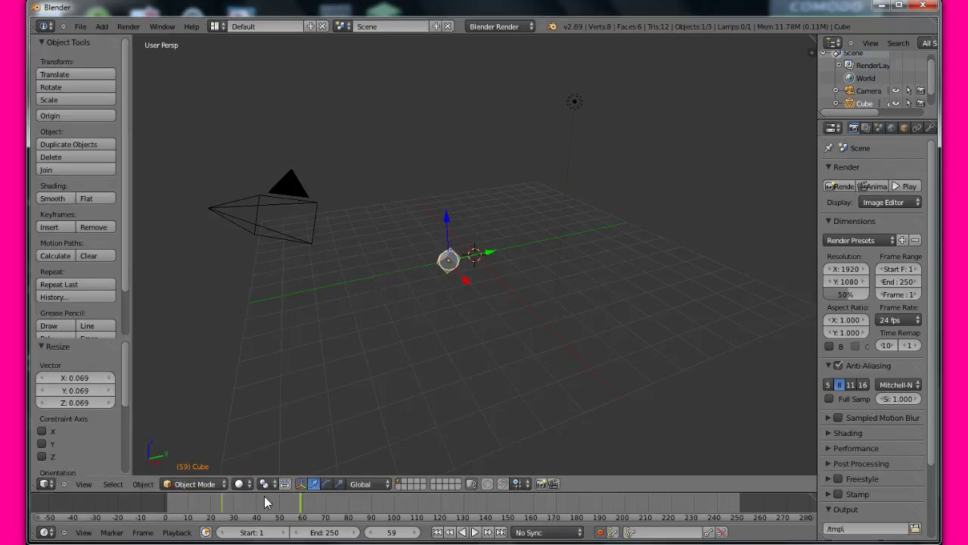
Play the animation from frame 0 to check the cube's movement between the two keyframes, and stop it
{"action": "left_click_drag", "start_coordinate": [297, 507], "coordinate": [165, 509]}
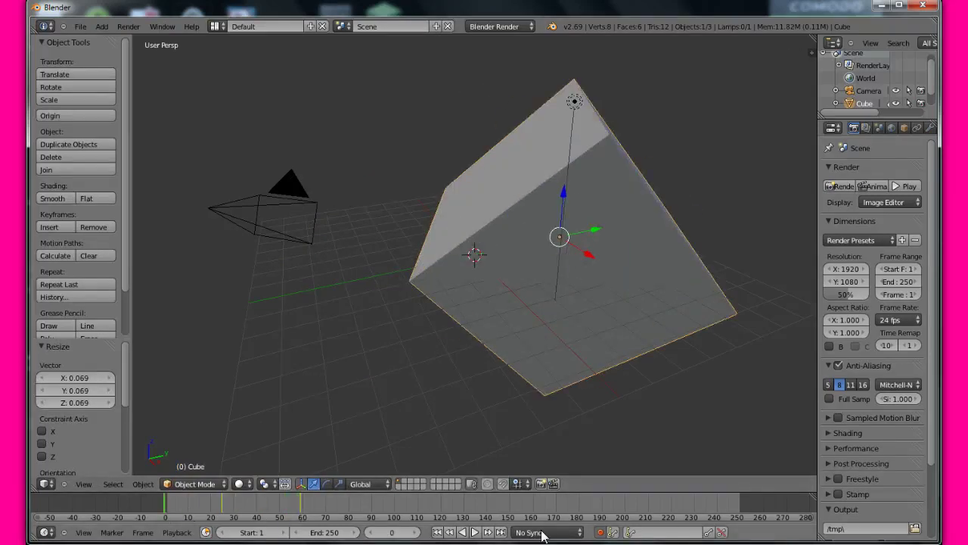
{"action": "left_click", "coordinate": [475, 531]}
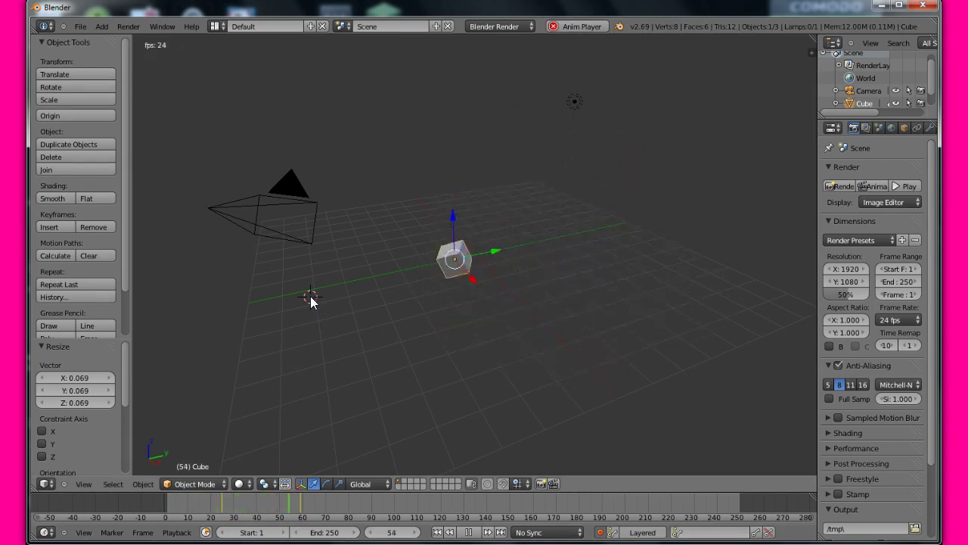
{"action": "left_click", "coordinate": [469, 533]}
Go to frame 100, show the cube's transform values and set its X rotation to 0°
{"action": "left_click_drag", "start_coordinate": [375, 511], "coordinate": [393, 515]}
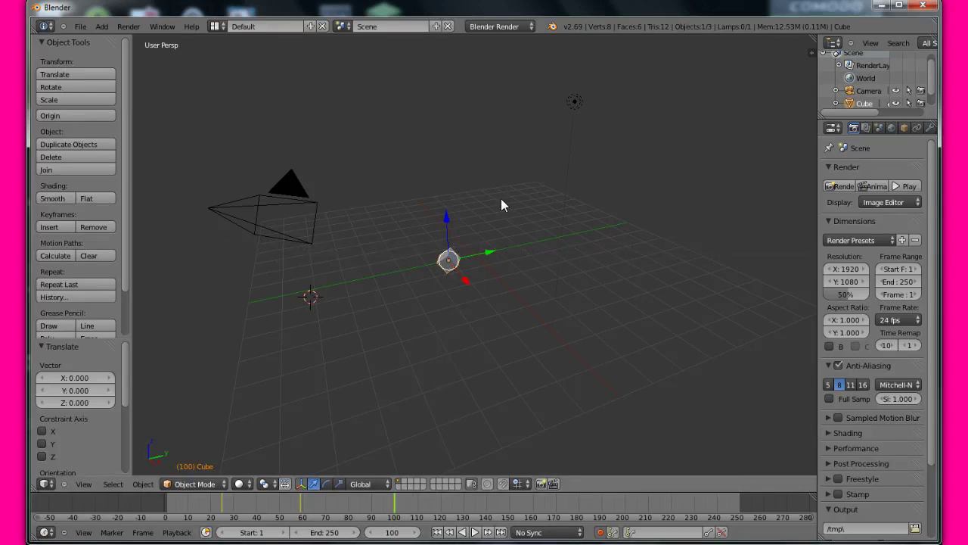
{"action": "key", "text": "n"}
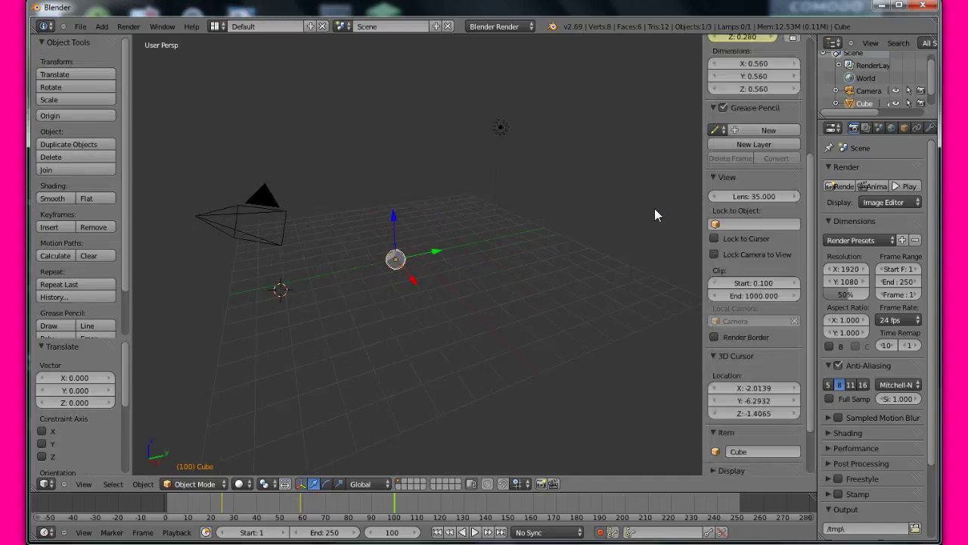
{"action": "left_click_drag", "start_coordinate": [813, 185], "coordinate": [813, 55]}
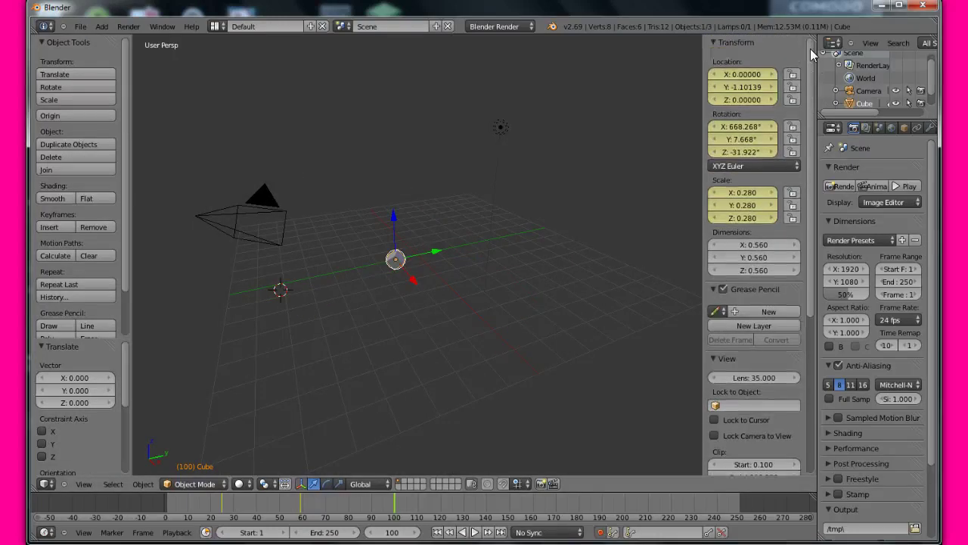
{"action": "left_click", "coordinate": [746, 127]}
{"action": "key", "text": "BackSpace"}
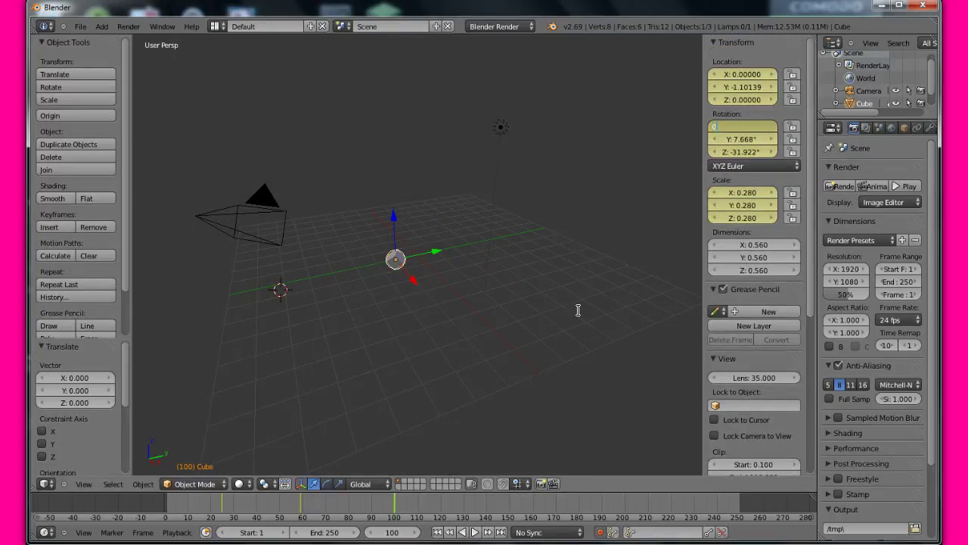
{"action": "key", "text": "Return"}
Set the cube's Y and Z rotation to 0° at frame 100
{"action": "left_click", "coordinate": [744, 141]}
{"action": "key", "text": "BackSpace"}
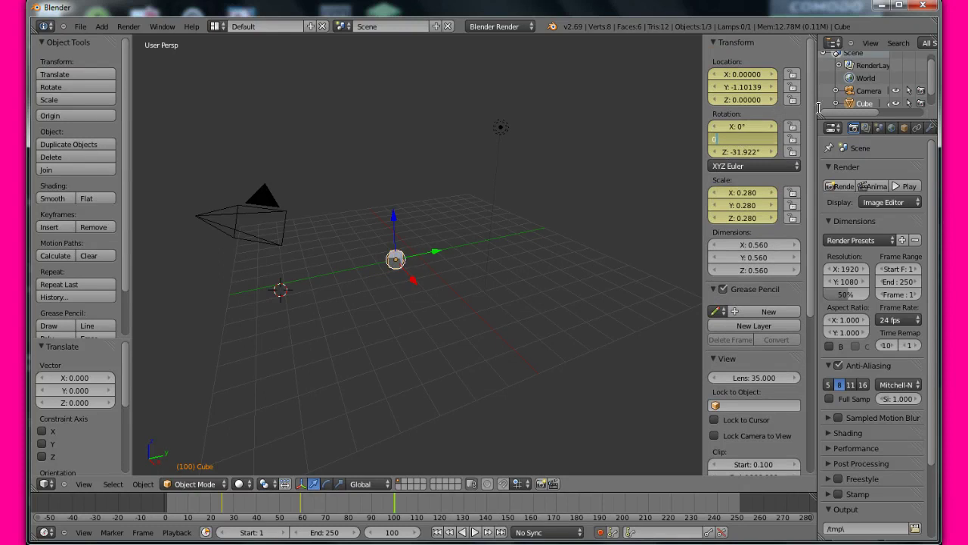
{"action": "type", "text": "0"}
{"action": "key", "text": "Return"}
{"action": "left_click", "coordinate": [724, 152]}
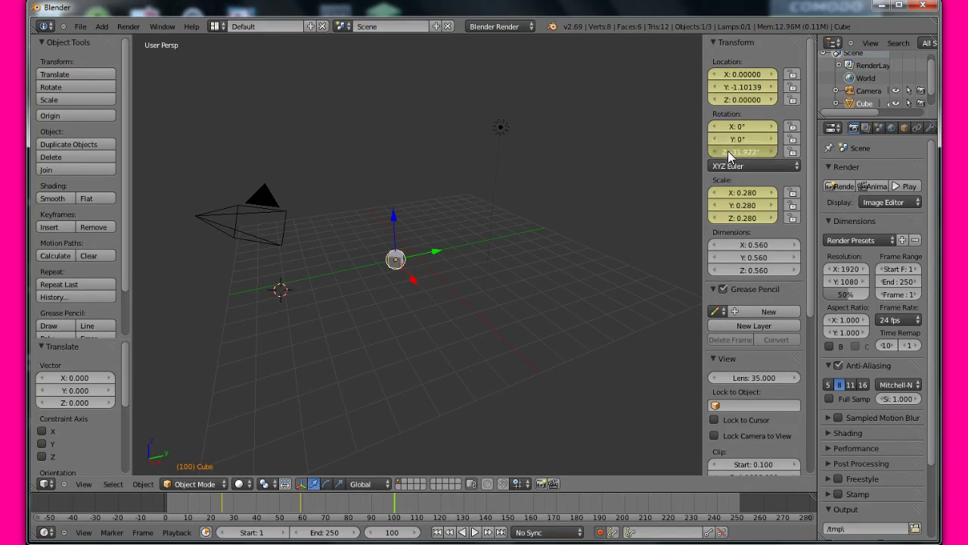
{"action": "key", "text": "BackSpace"}
{"action": "key", "text": "Return"}
At frame 130, set the cube's X and Y location to 0 and its scale to 1 on all axes
{"action": "left_click_drag", "start_coordinate": [394, 504], "coordinate": [462, 495]}
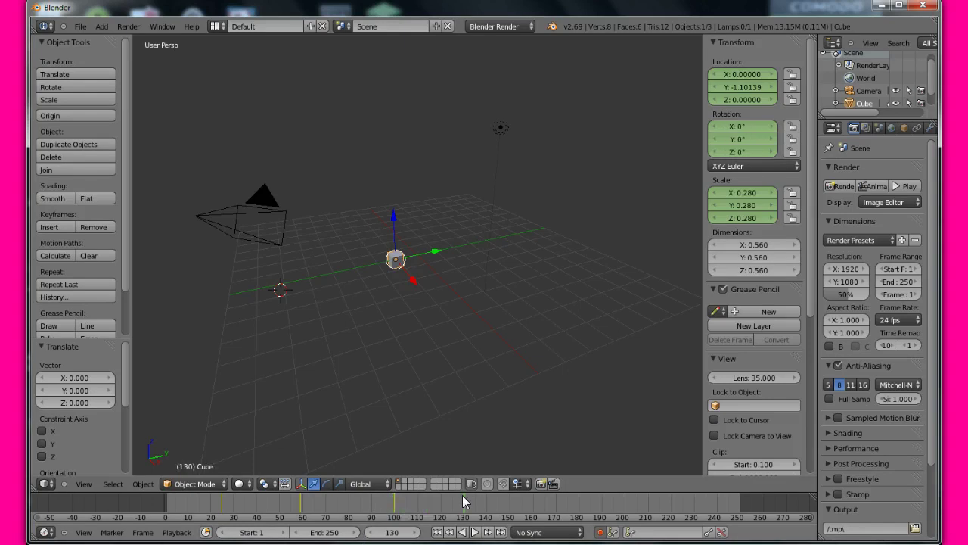
{"action": "key", "text": "i"}
{"action": "key", "text": "BackSpace"}
{"action": "left_click", "coordinate": [744, 87]}
{"action": "type", "text": "0"}
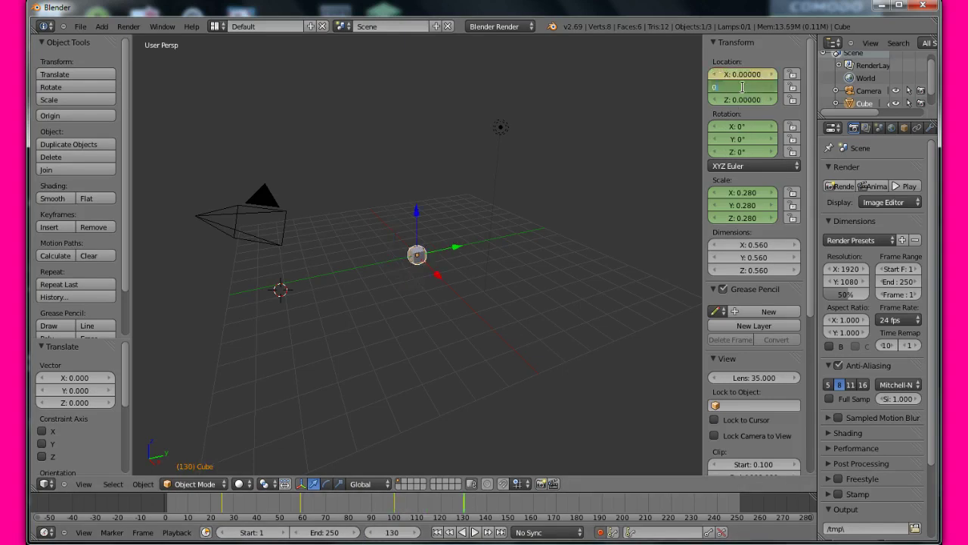
{"action": "left_click", "coordinate": [654, 144]}
{"action": "key", "text": "BackSpace"}
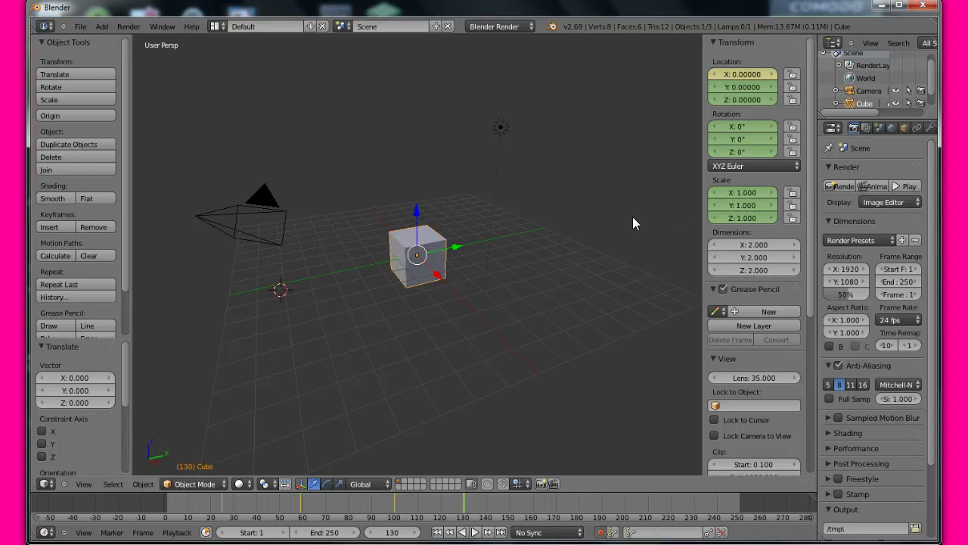
Set the cube's scale at frame 130 to about 13 on X and 0 on Y
{"action": "left_click_drag", "start_coordinate": [735, 191], "coordinate": [753, 203]}
{"action": "left_click", "coordinate": [752, 203]}
{"action": "type", "text": "6"}
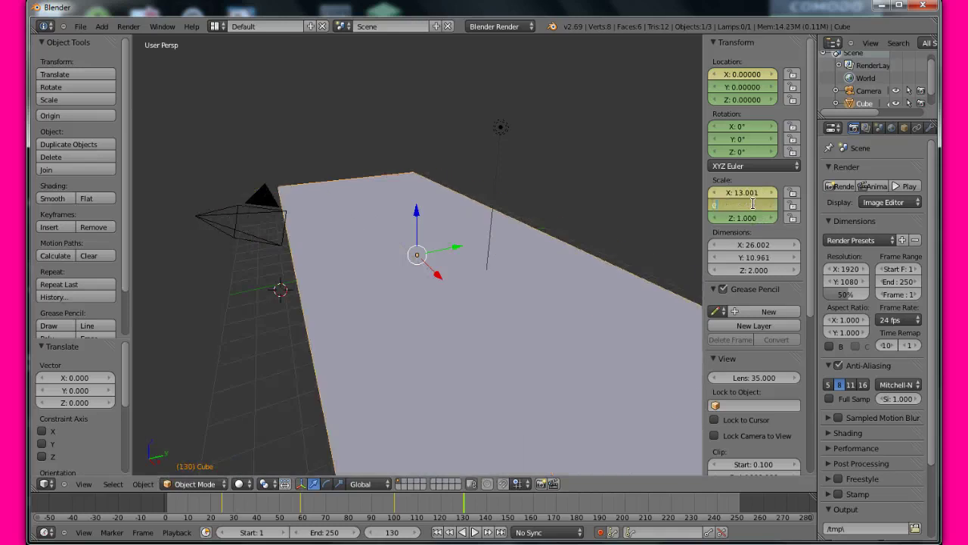
{"action": "key", "text": "Return"}
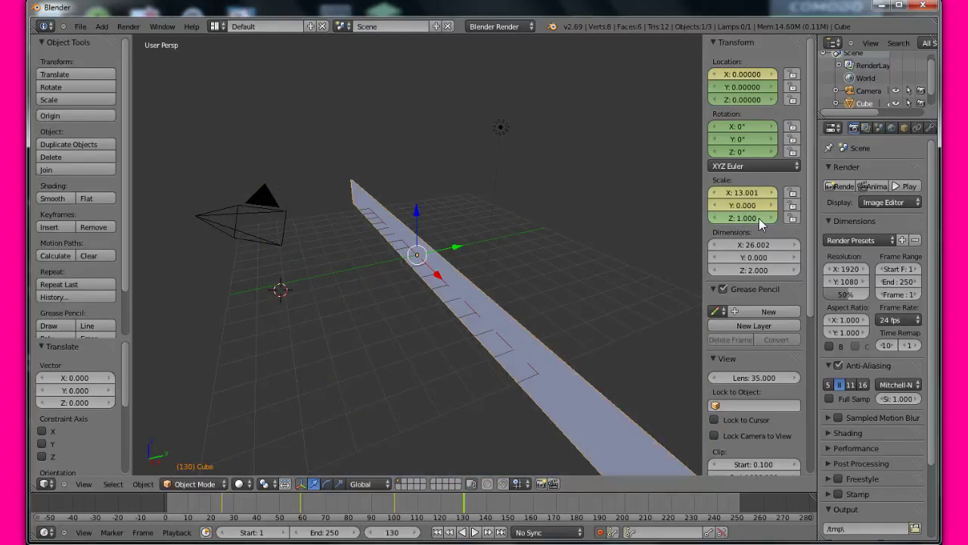
Set the cube's Z scale at frame 130 to about 7.16 and play the animation from frame 0
{"action": "mouse_move", "coordinate": [758, 218]}
{"action": "left_mouse_down"}
{"action": "mouse_move", "coordinate": [774, 217]}
{"action": "mouse_move", "coordinate": [761, 221]}
{"action": "left_mouse_up"}
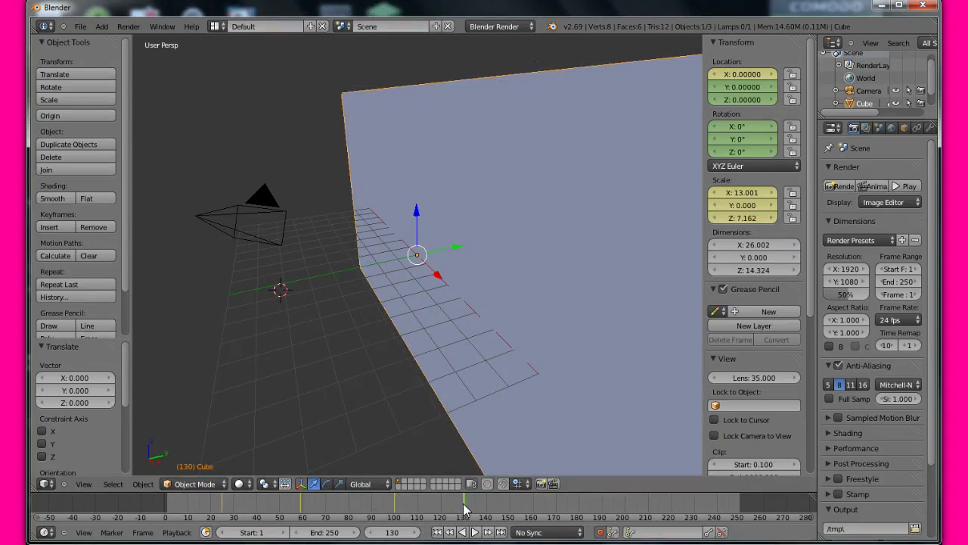
{"action": "left_click_drag", "start_coordinate": [464, 511], "coordinate": [162, 502]}
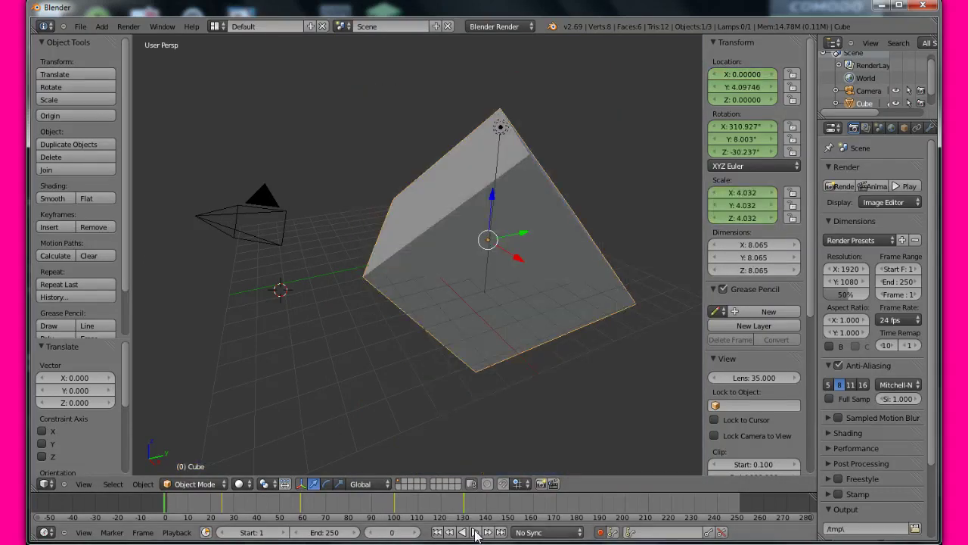
{"action": "left_click", "coordinate": [475, 533]}
{"action": "left_click", "coordinate": [286, 312]}
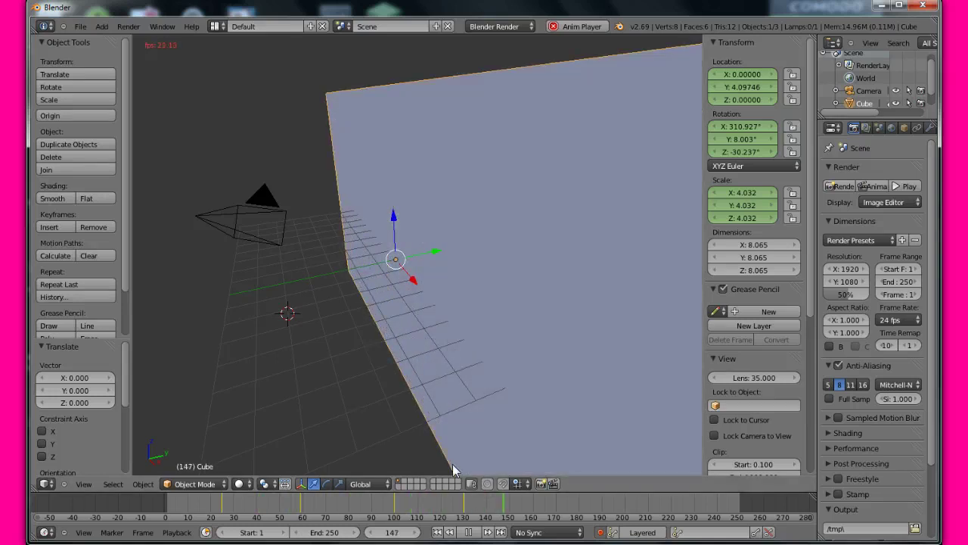
{"action": "left_click", "coordinate": [468, 532]}
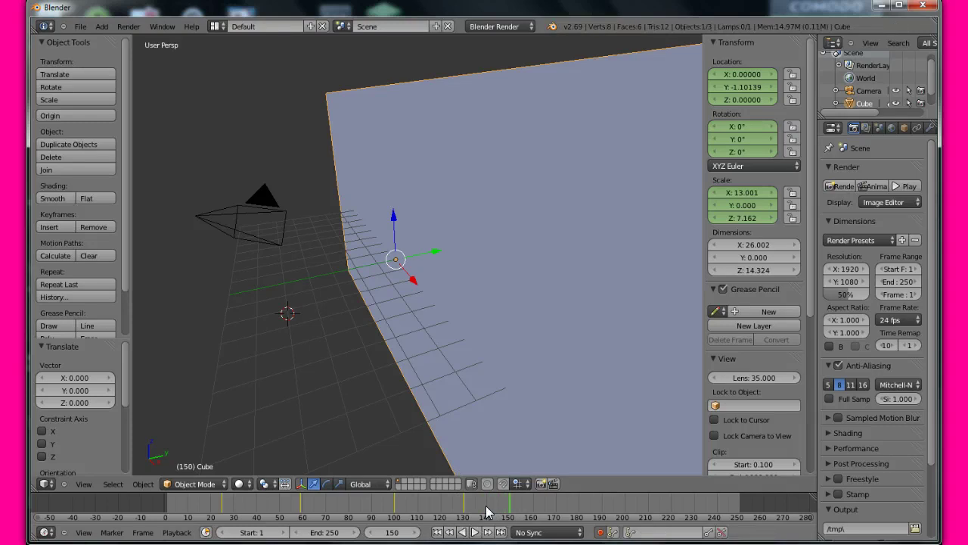
At frame 149, reset the cube's location to 0 and scale to 1, and move it about 2.83 along Y
{"action": "left_click", "coordinate": [505, 514]}
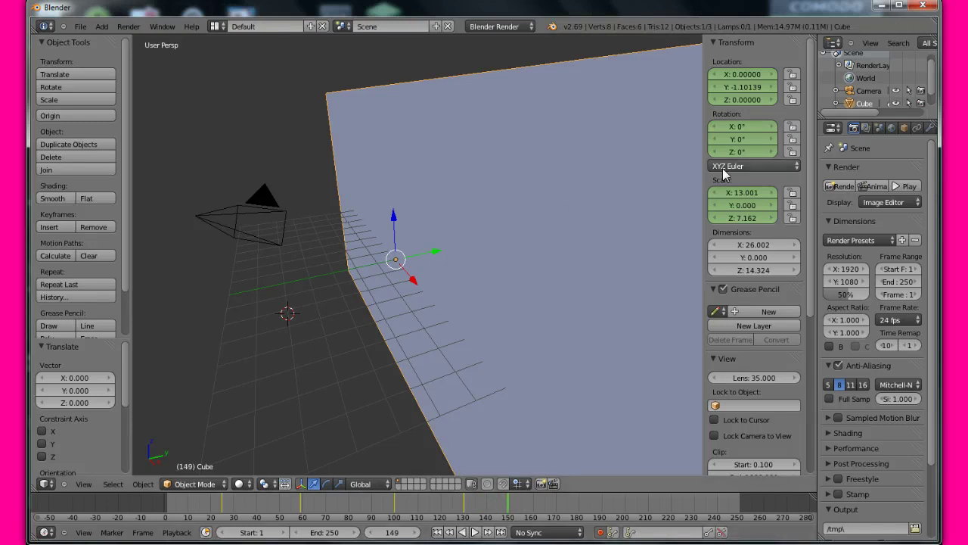
{"action": "key", "text": "BackSpace"}
{"action": "key", "text": "BackSpace"}
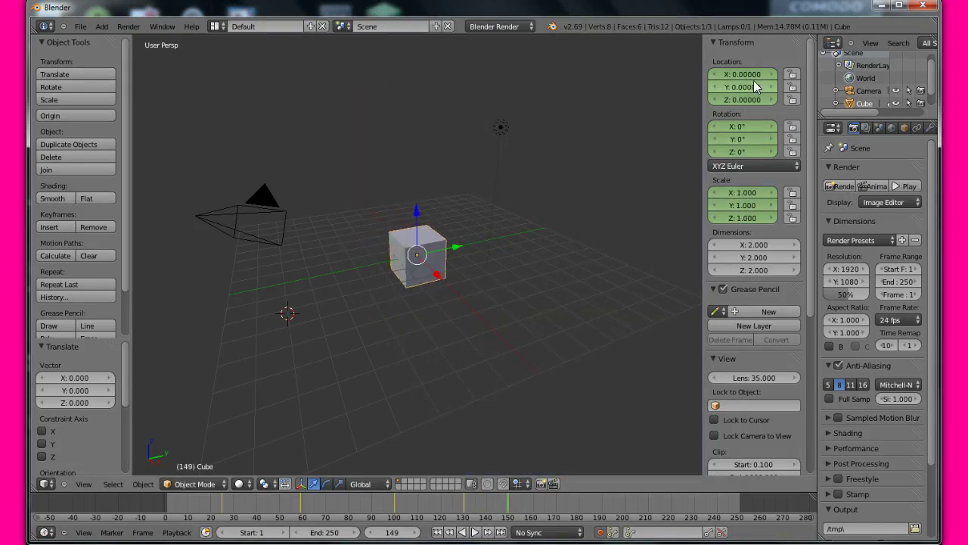
{"action": "key", "text": "g"}
{"action": "key", "text": "y"}
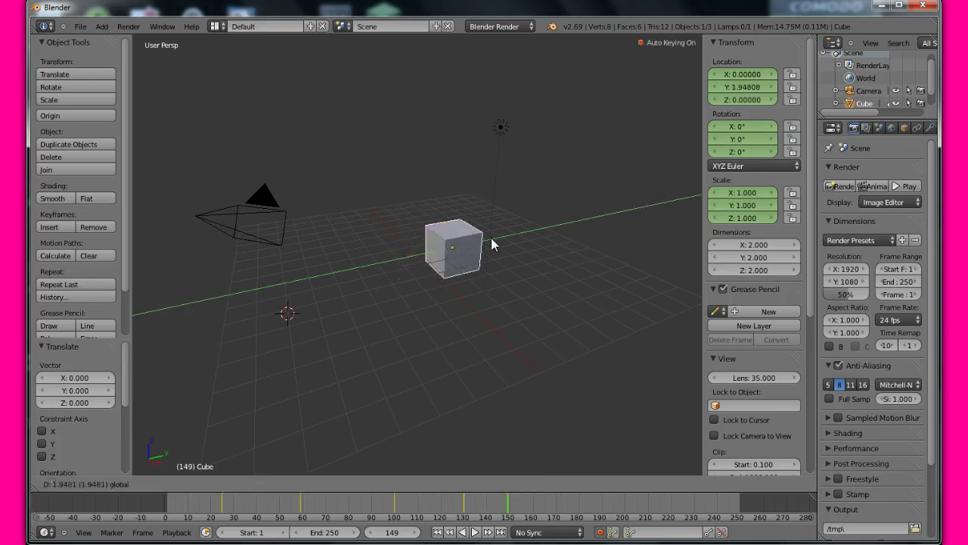
{"action": "left_click", "coordinate": [504, 237]}
Rotate the cube freely twice at frame 149 and reset its rotation to 0° on all axes
{"action": "key", "text": "r"}
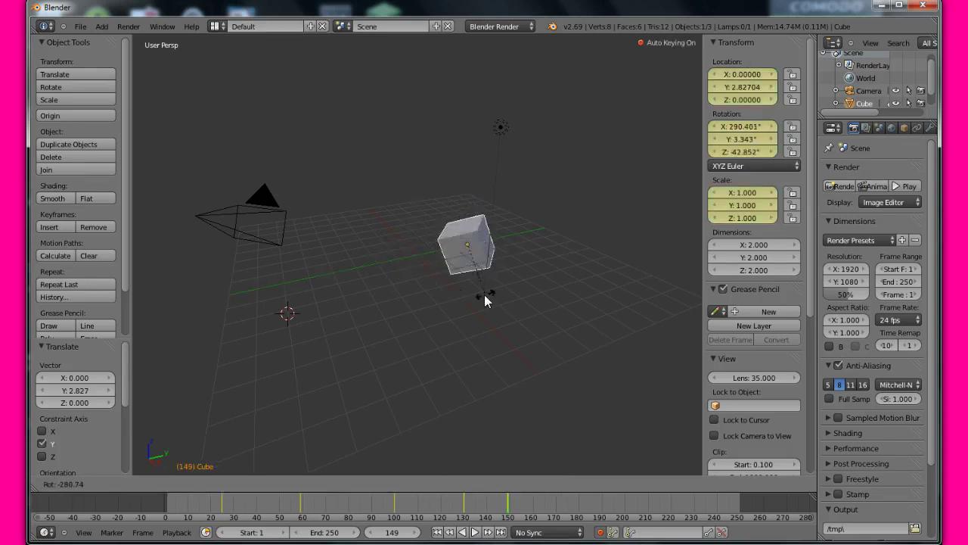
{"action": "left_click", "coordinate": [399, 224]}
{"action": "key", "text": "r"}
{"action": "left_click", "coordinate": [541, 202]}
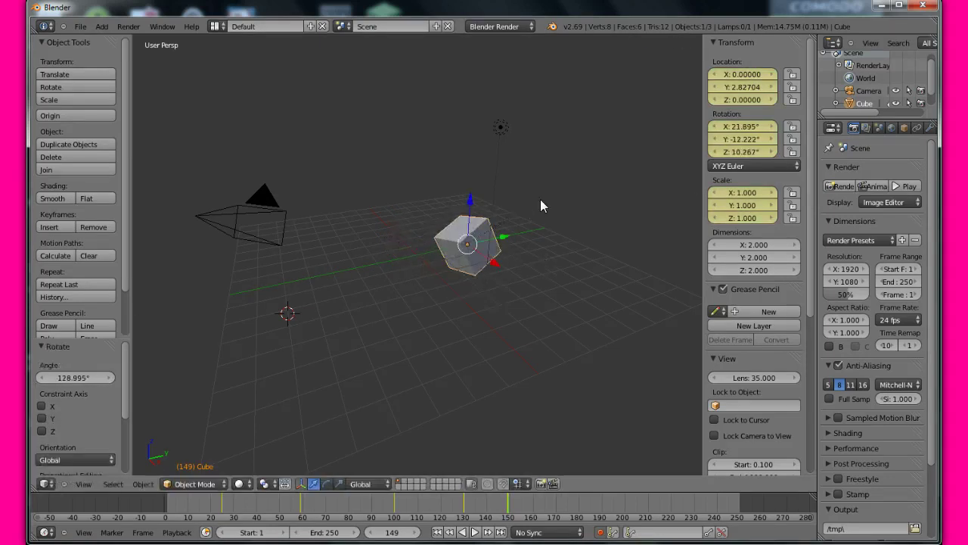
{"action": "key", "text": "BackSpace"}
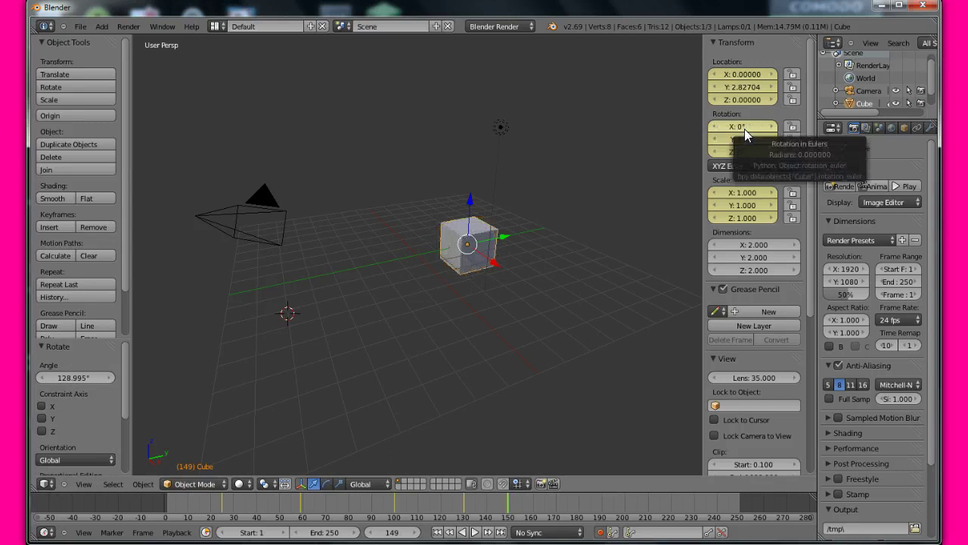
Raise the cube's X rotation at frame 149 to about 572958° and move the cube along Y to about 5.12
{"action": "left_click", "coordinate": [740, 126]}
{"action": "left_click", "coordinate": [738, 127]}
{"action": "left_click", "coordinate": [566, 177]}
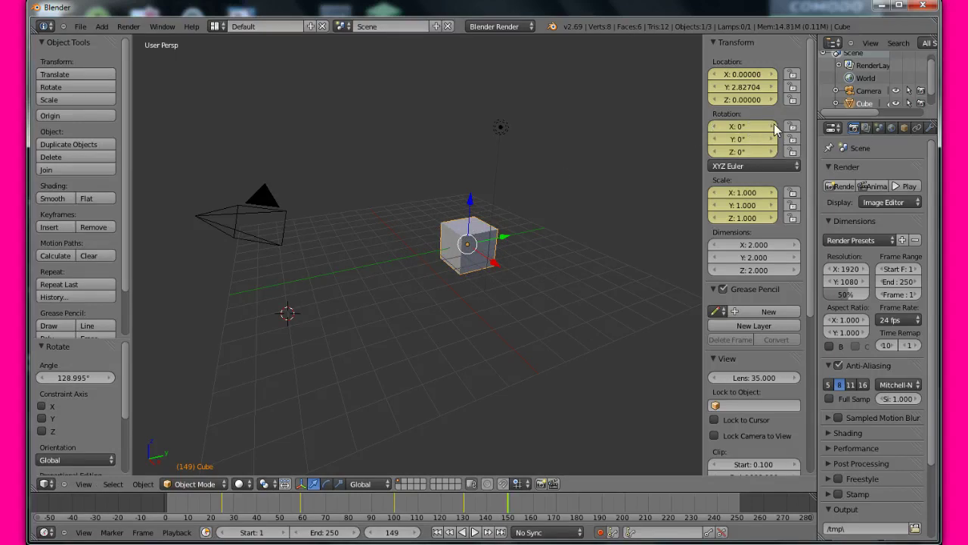
{"action": "left_click_drag", "start_coordinate": [775, 125], "coordinate": [838, 201]}
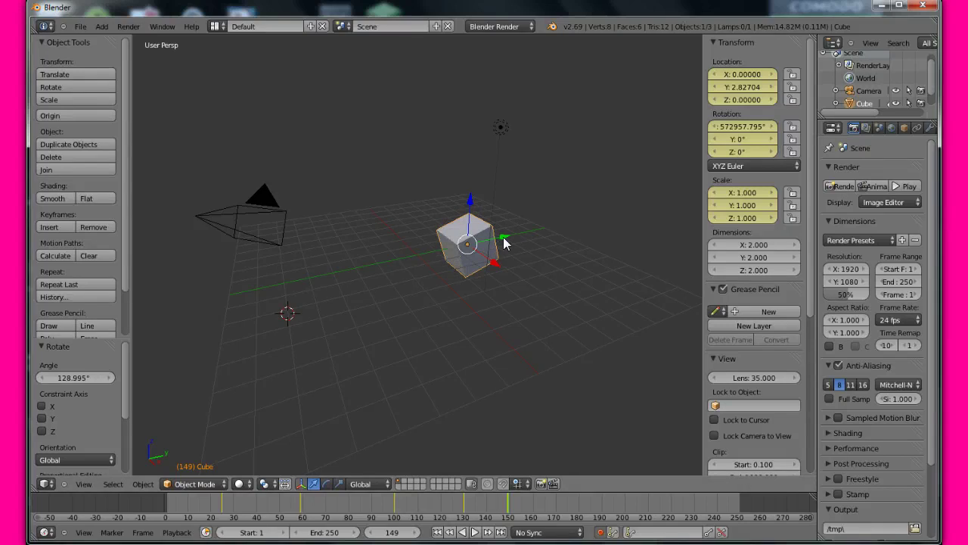
{"action": "left_click_drag", "start_coordinate": [505, 243], "coordinate": [538, 234]}
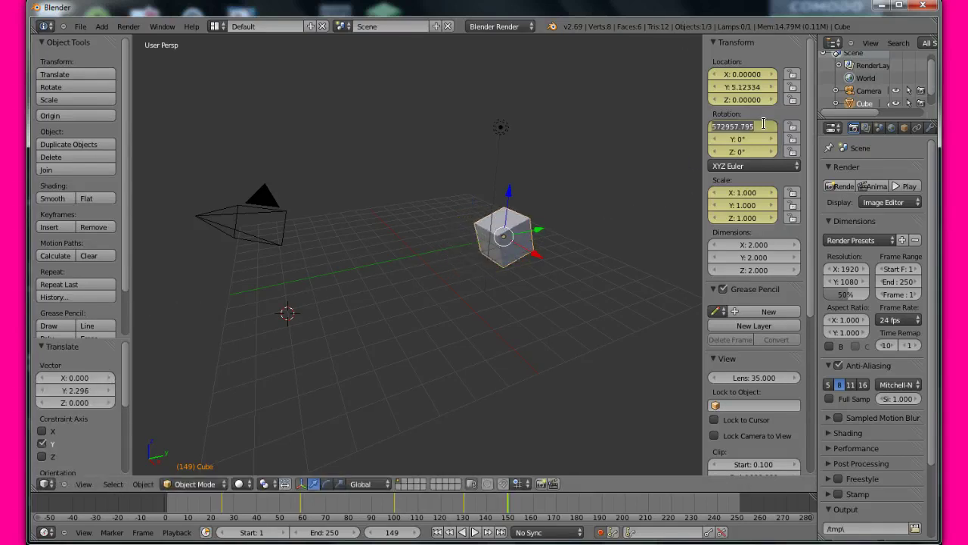
Adjust the cube's X rotation at frame 149 to about 191342°
{"action": "left_click", "coordinate": [772, 131]}
{"action": "left_click", "coordinate": [669, 136]}
{"action": "left_click", "coordinate": [773, 127]}
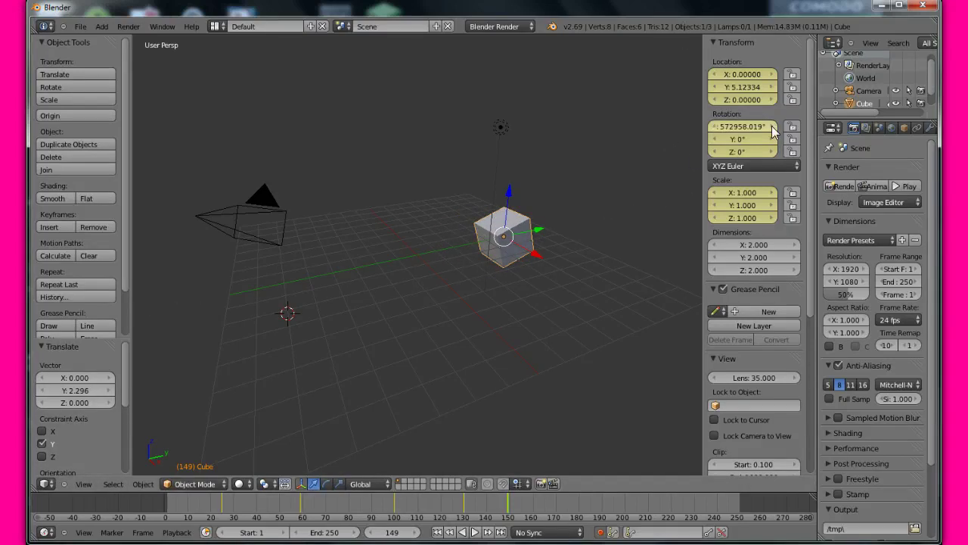
{"action": "left_click", "coordinate": [772, 127]}
{"action": "left_click", "coordinate": [772, 127]}
{"action": "left_click", "coordinate": [772, 127]}
{"action": "left_click", "coordinate": [712, 127]}
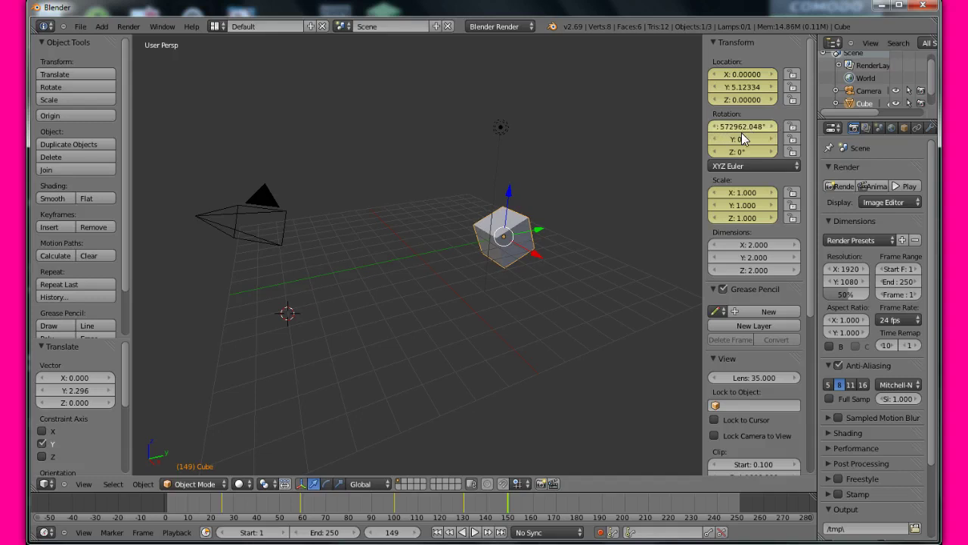
{"action": "left_click", "coordinate": [746, 128]}
{"action": "left_click_drag", "start_coordinate": [746, 128], "coordinate": [753, 126]}
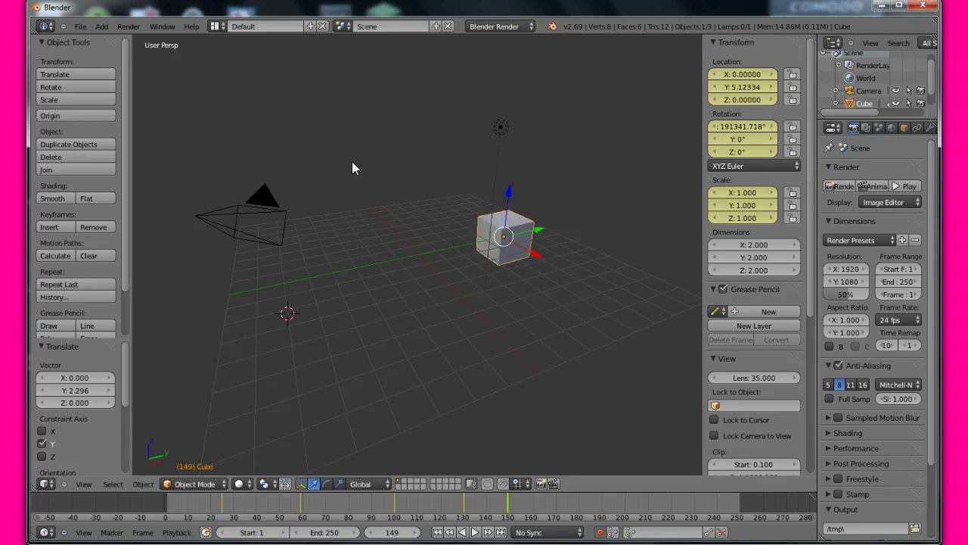
Play the animation from frame 100 to check the spinning cube, and stop playback
{"action": "key", "text": "space"}
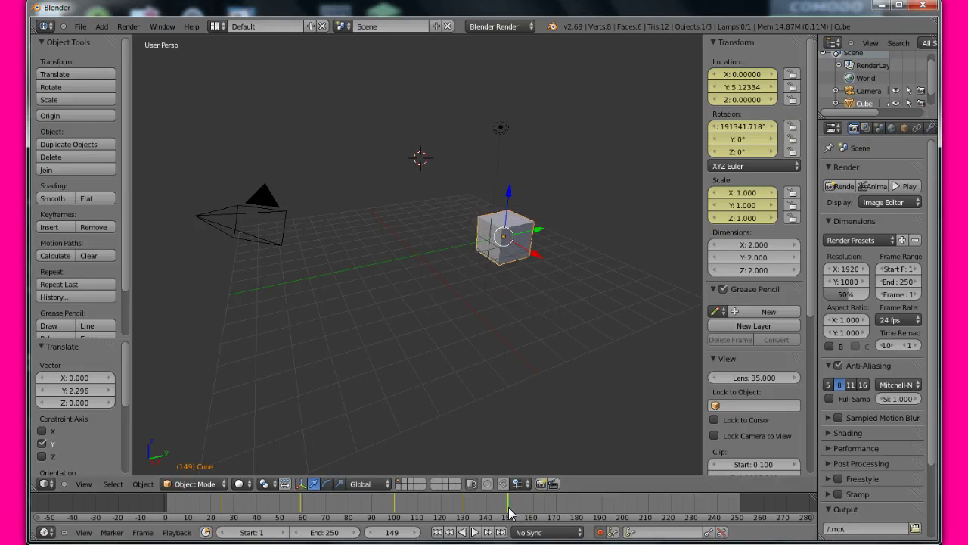
{"action": "left_click", "coordinate": [396, 499]}
{"action": "left_click", "coordinate": [475, 532]}
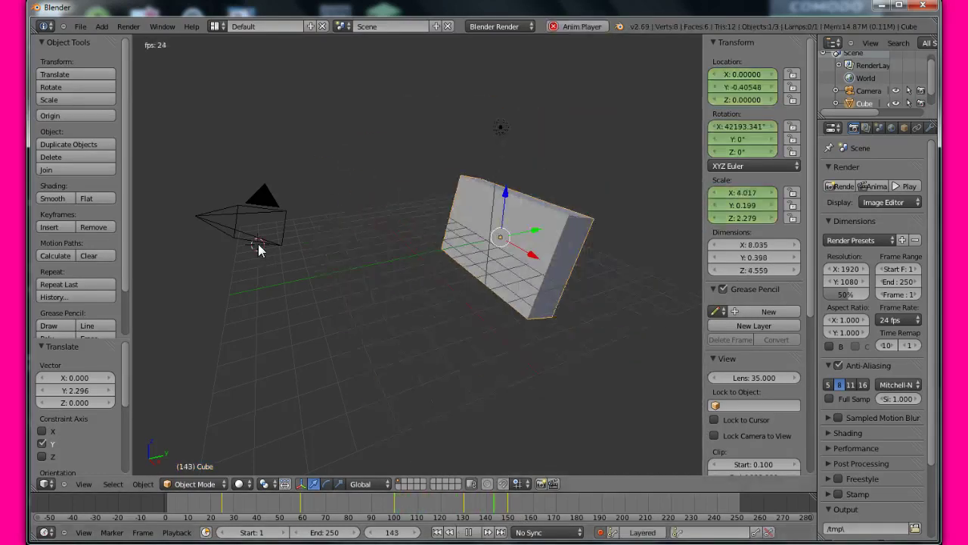
{"action": "key", "text": "space"}
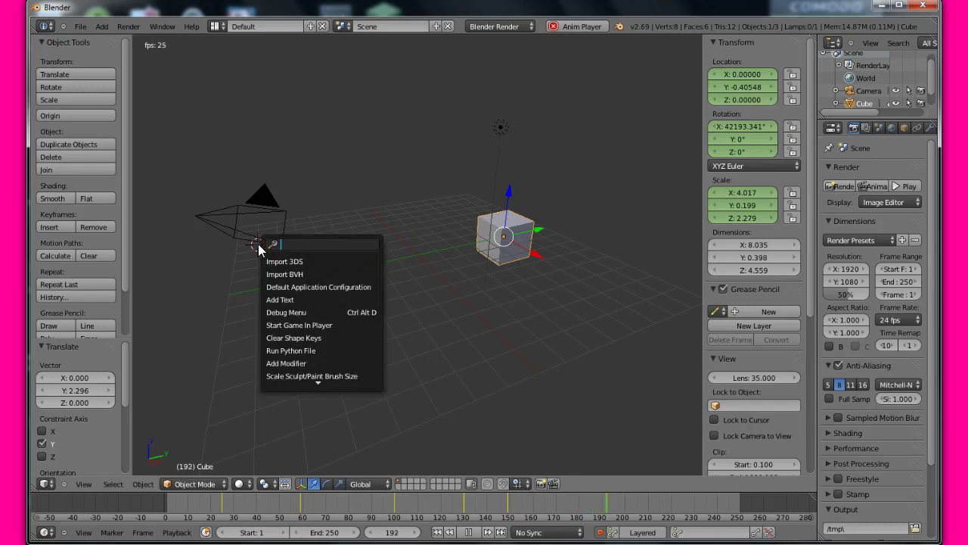
{"action": "key", "text": "Escape"}
{"action": "left_click", "coordinate": [475, 532]}
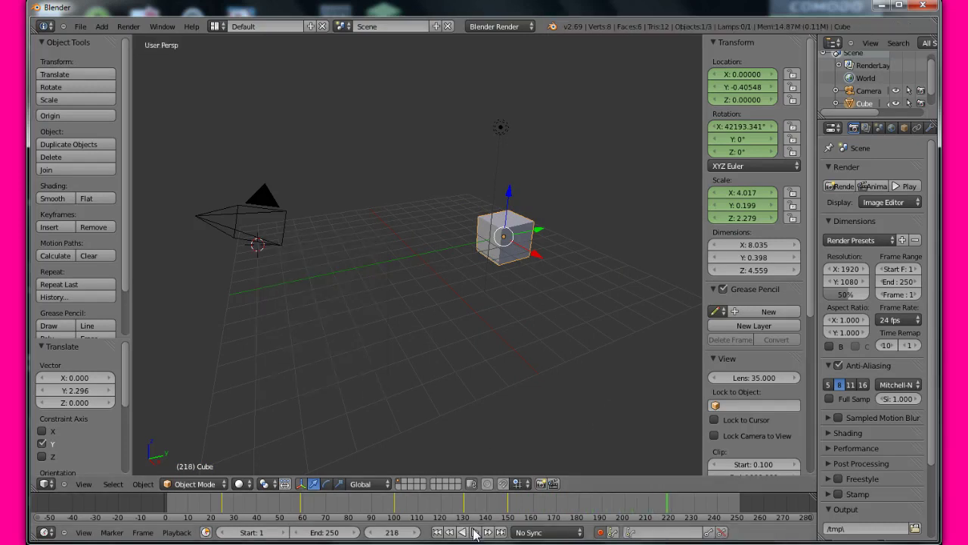
Go to frame 171 and set the cube's X rotation to 0°
{"action": "mouse_move", "coordinate": [675, 507]}
{"action": "left_mouse_down"}
{"action": "mouse_move", "coordinate": [588, 522]}
{"action": "mouse_move", "coordinate": [557, 513]}
{"action": "left_mouse_up"}
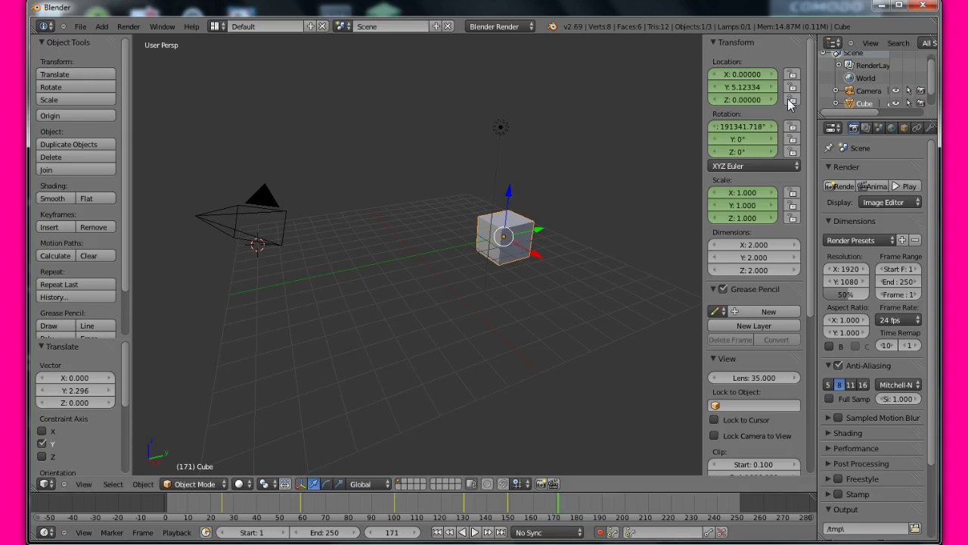
{"action": "left_click", "coordinate": [737, 133]}
{"action": "type", "text": "0"}
{"action": "key", "text": "Return"}
{"action": "key", "text": "i"}
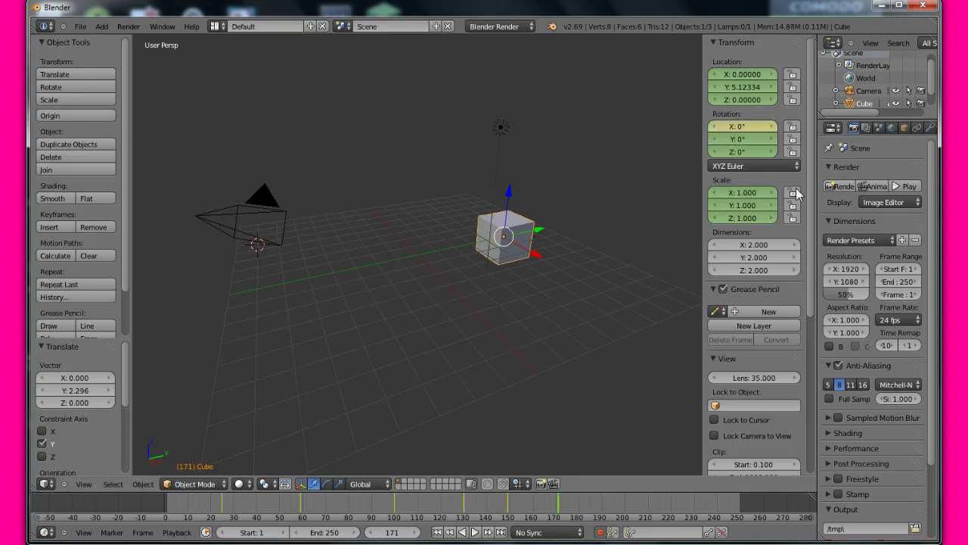
Set the cube's X and Y location to 0 at frame 171
{"action": "left_click", "coordinate": [748, 75]}
{"action": "type", "text": "0"}
{"action": "key", "text": "Return"}
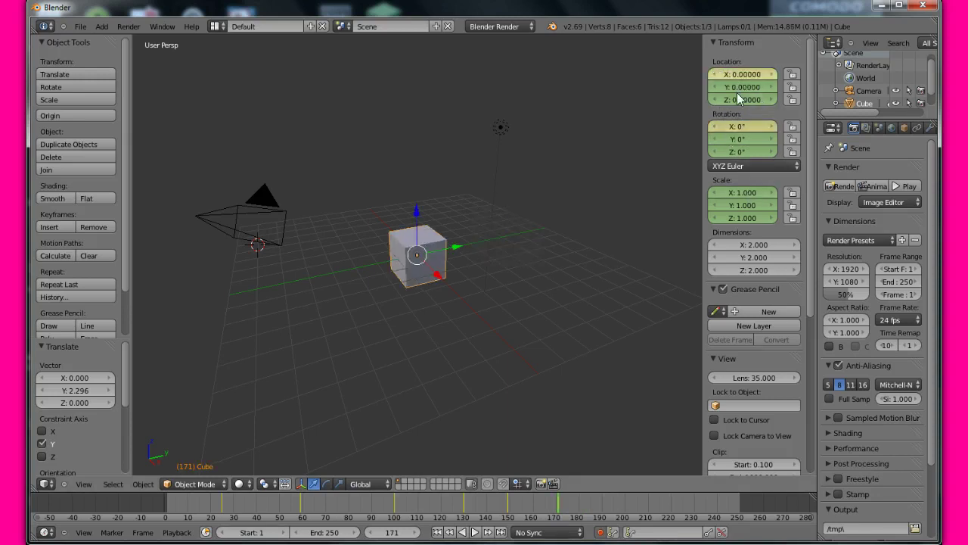
{"action": "left_click", "coordinate": [588, 139]}
Set the cube's scale at frame 171 to 0 on all axes, and restore it to 1 on all axes
{"action": "key", "text": "BackSpace"}
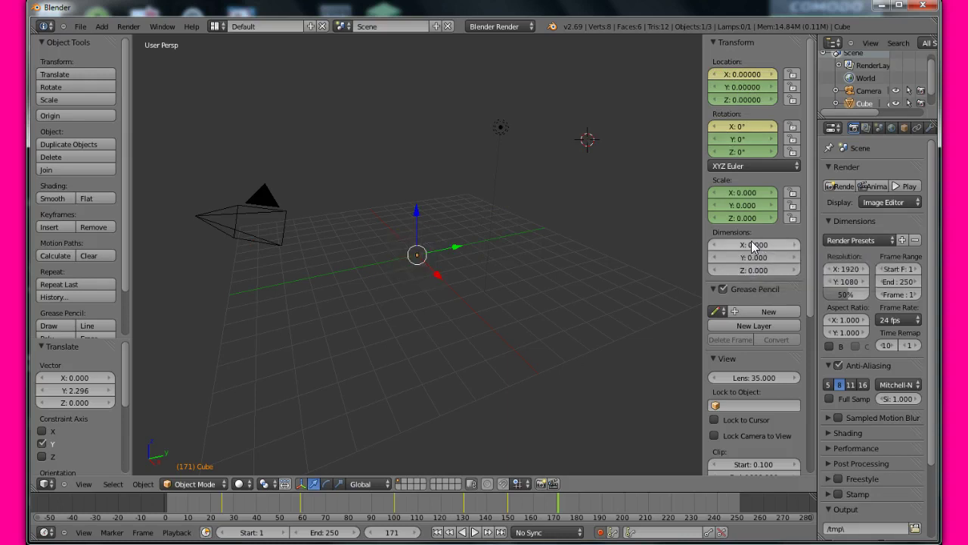
{"action": "left_click", "coordinate": [753, 244]}
{"action": "left_click", "coordinate": [734, 200]}
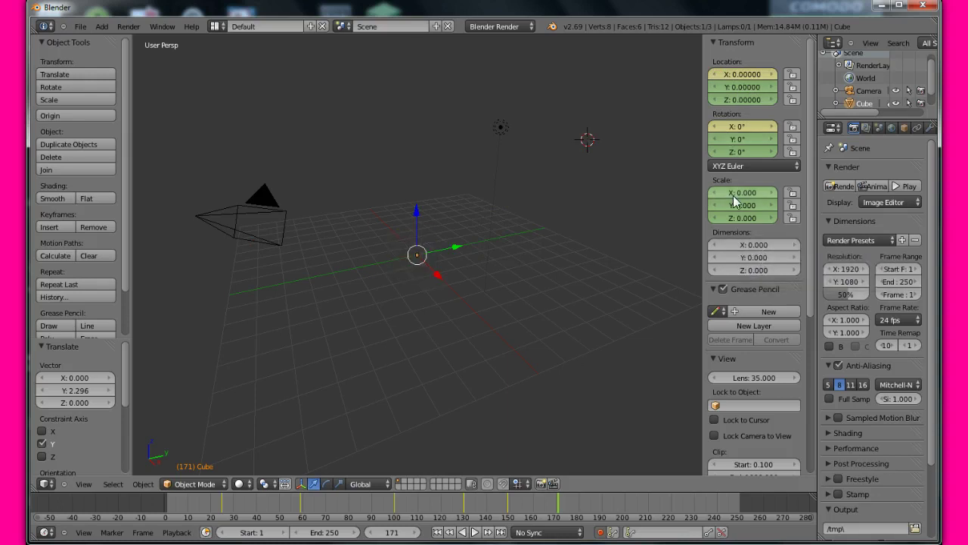
{"action": "left_click", "coordinate": [741, 192]}
{"action": "left_click", "coordinate": [505, 192]}
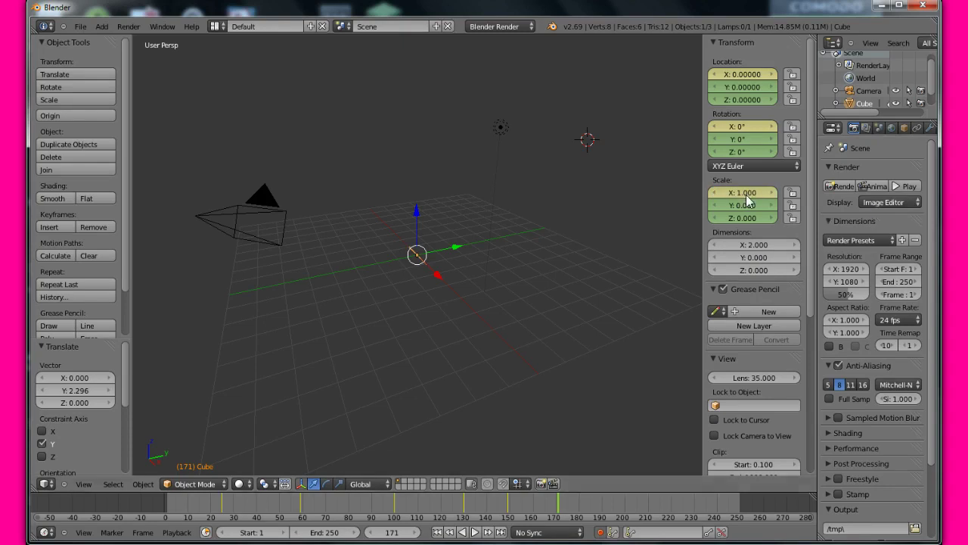
{"action": "key", "text": "BackSpace"}
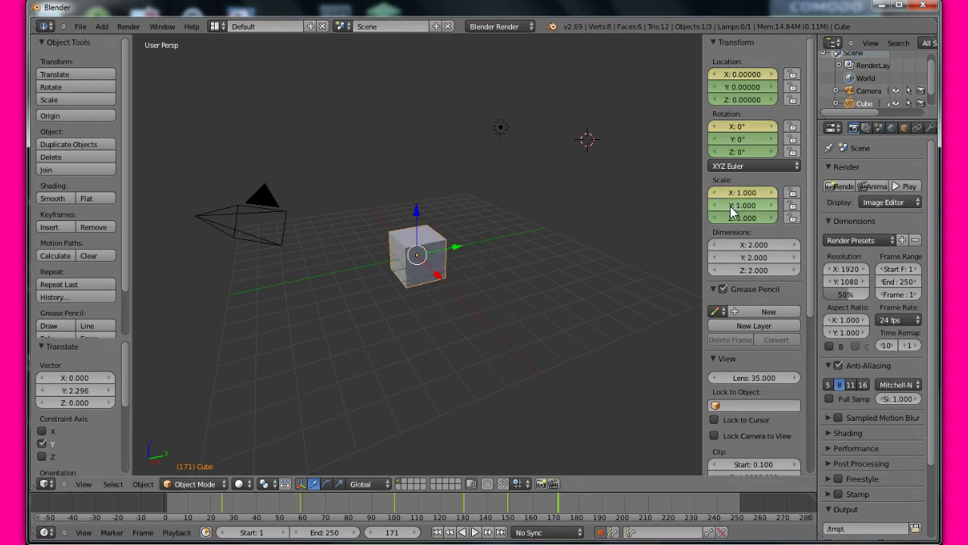
{"action": "left_click", "coordinate": [508, 185]}
Play the animation from frame 18 past the newest keyframe and stop playback
{"action": "left_click_drag", "start_coordinate": [515, 496], "coordinate": [215, 490]}
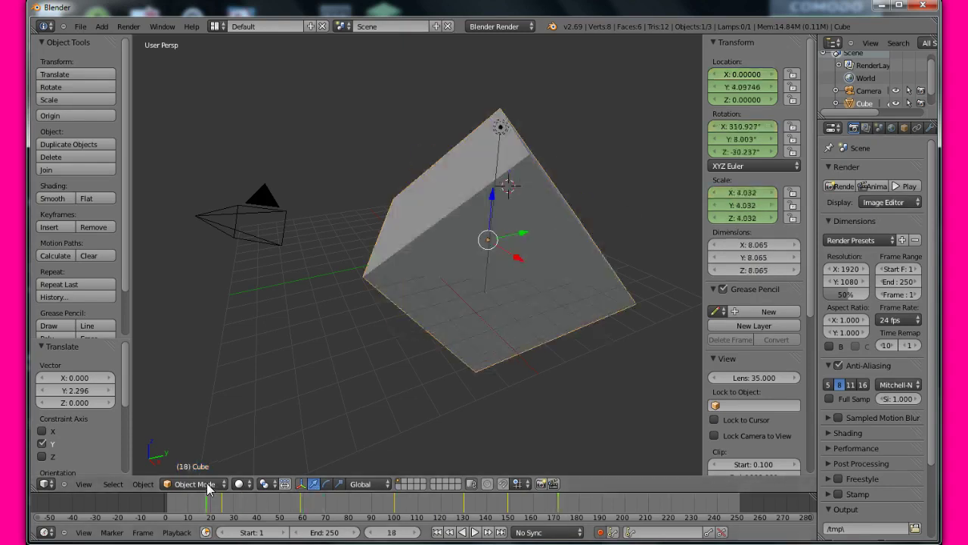
{"action": "left_click", "coordinate": [461, 533]}
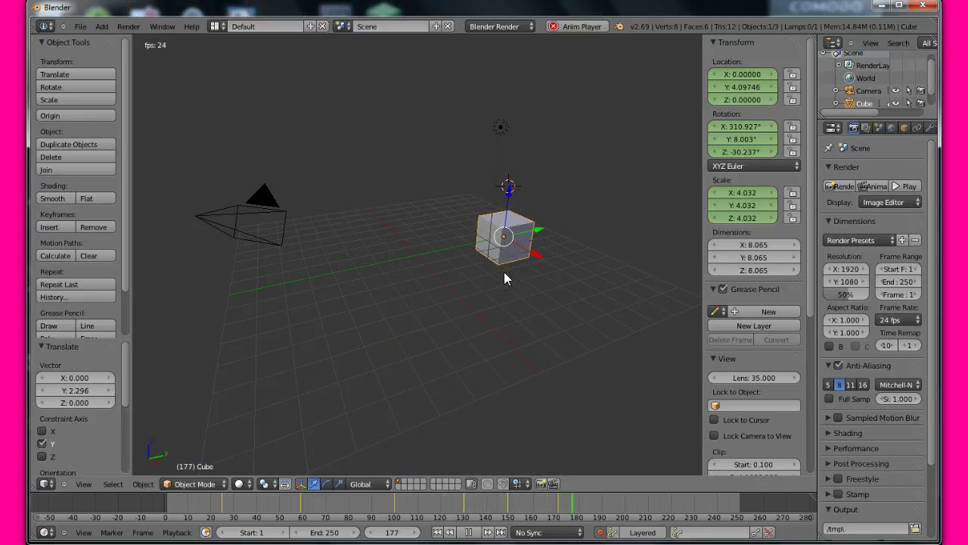
{"action": "key", "text": "space"}
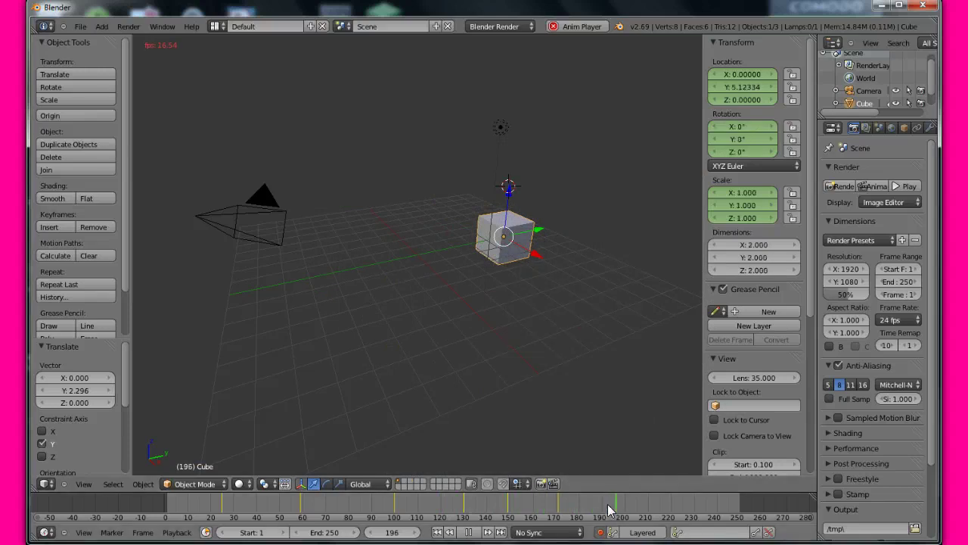
{"action": "left_click", "coordinate": [471, 532]}
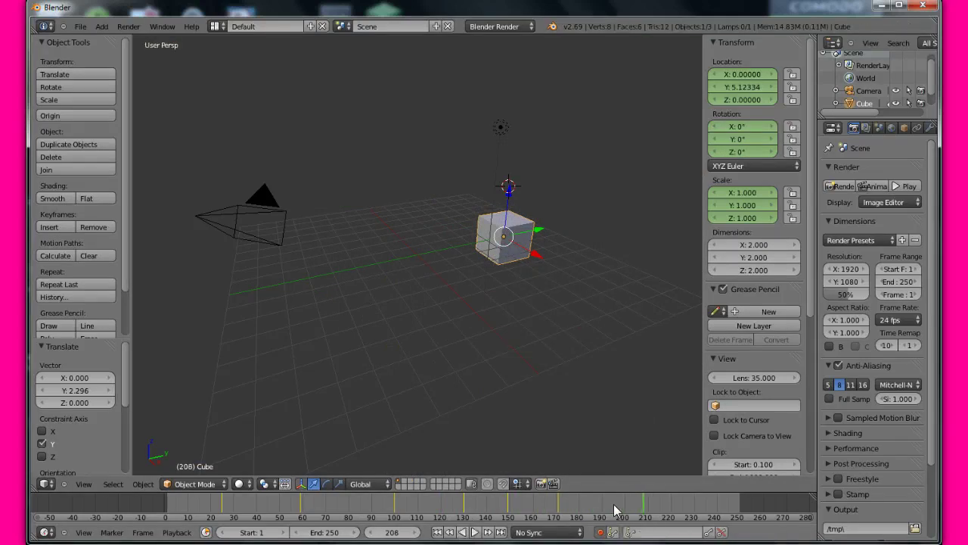
At frame 186, move the cube along Y to about -2.74 and set its X rotation to about -250791°
{"action": "left_click_drag", "start_coordinate": [630, 501], "coordinate": [575, 502]}
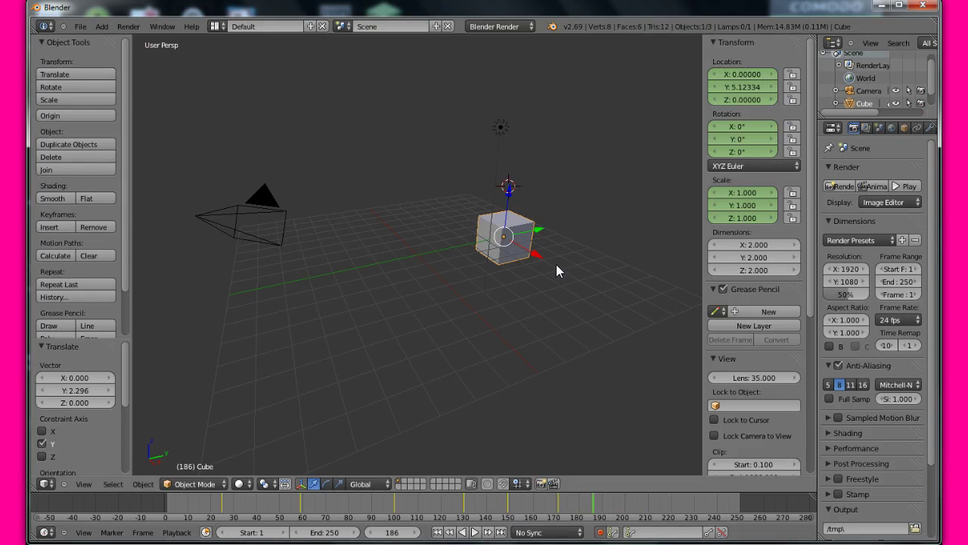
{"action": "left_click_drag", "start_coordinate": [535, 235], "coordinate": [396, 264]}
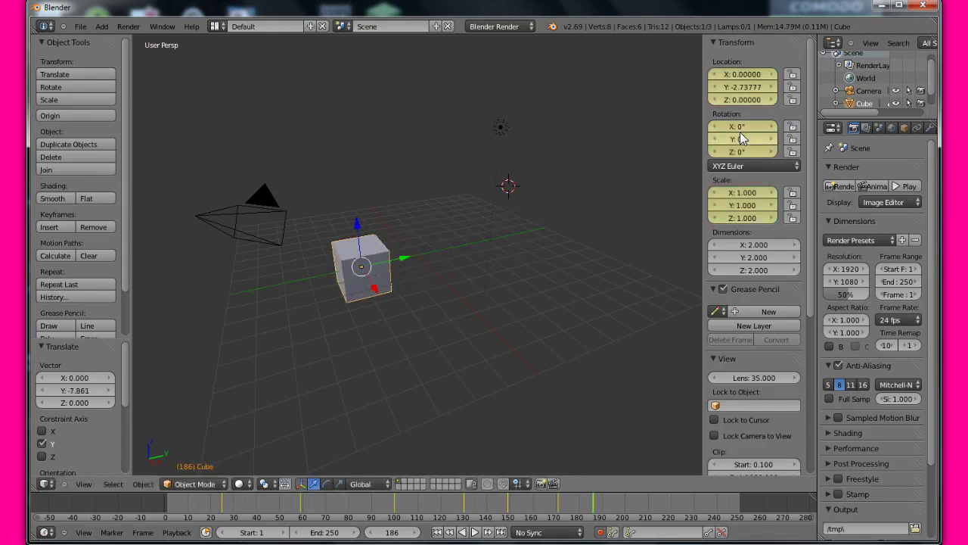
{"action": "left_click_drag", "start_coordinate": [728, 127], "coordinate": [517, 131]}
{"action": "left_click", "coordinate": [516, 133]}
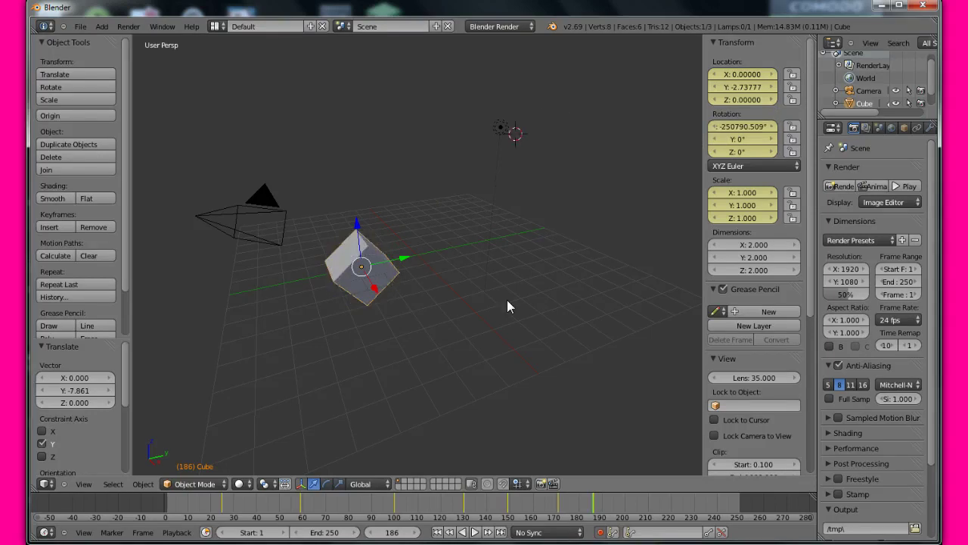
Review the cube's animation by scrubbing to frame 132, playing past the last keyframe, and returning to frame 186
{"action": "left_click_drag", "start_coordinate": [571, 495], "coordinate": [466, 481]}
{"action": "key", "text": "8"}
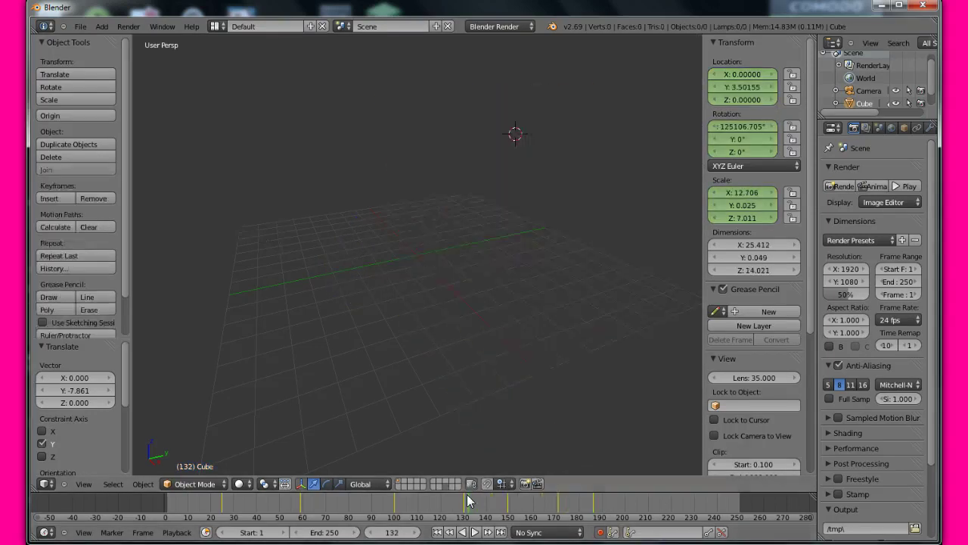
{"action": "left_click", "coordinate": [370, 215]}
{"action": "left_click", "coordinate": [474, 532]}
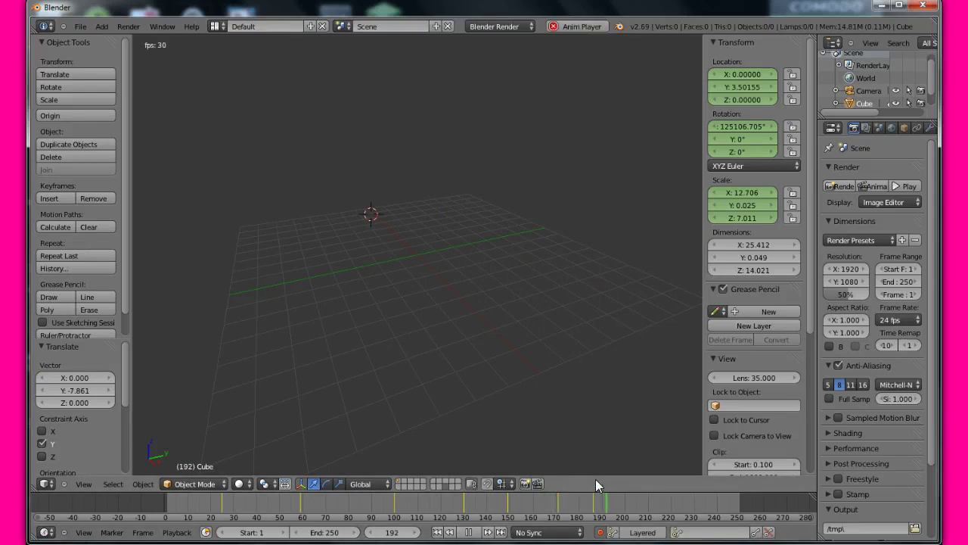
{"action": "left_click", "coordinate": [469, 532]}
{"action": "left_click", "coordinate": [605, 504]}
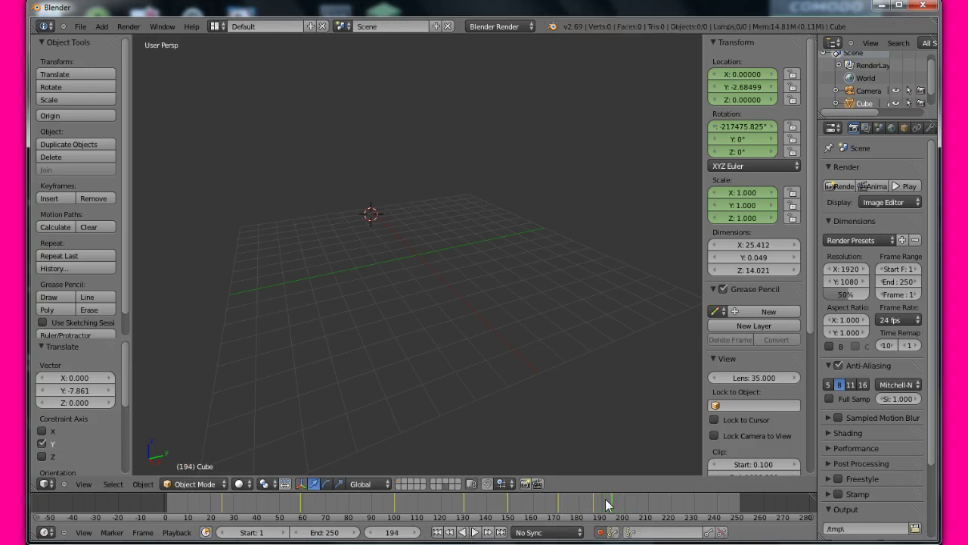
{"action": "left_click_drag", "start_coordinate": [606, 504], "coordinate": [593, 508]}
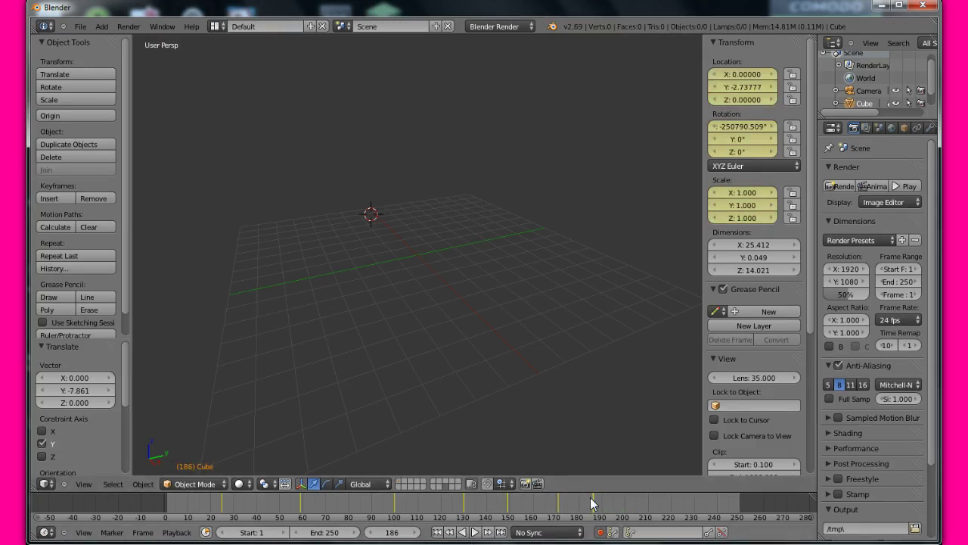
Try to delete the cube globally at frame 186
{"action": "key", "text": "x"}
{"action": "left_click", "coordinate": [492, 315]}
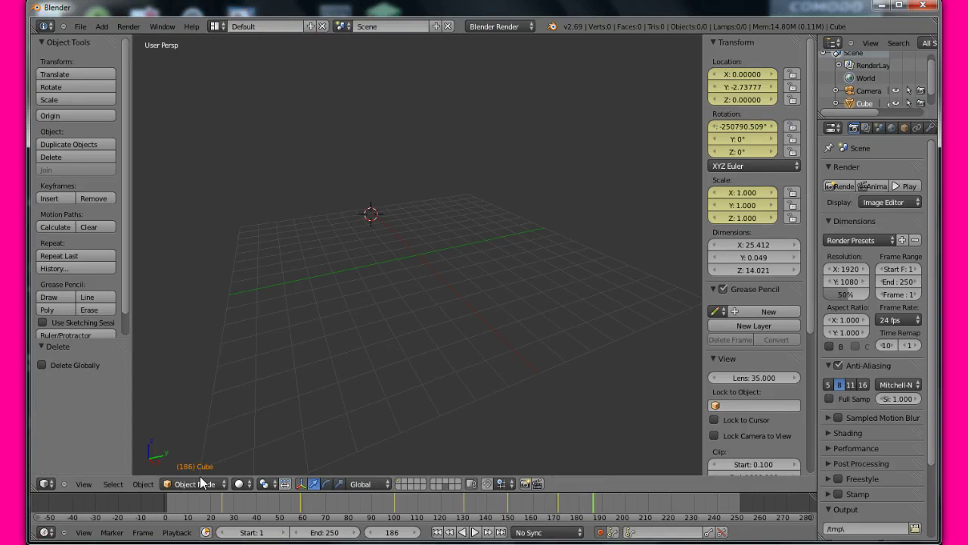
{"action": "left_click", "coordinate": [46, 367]}
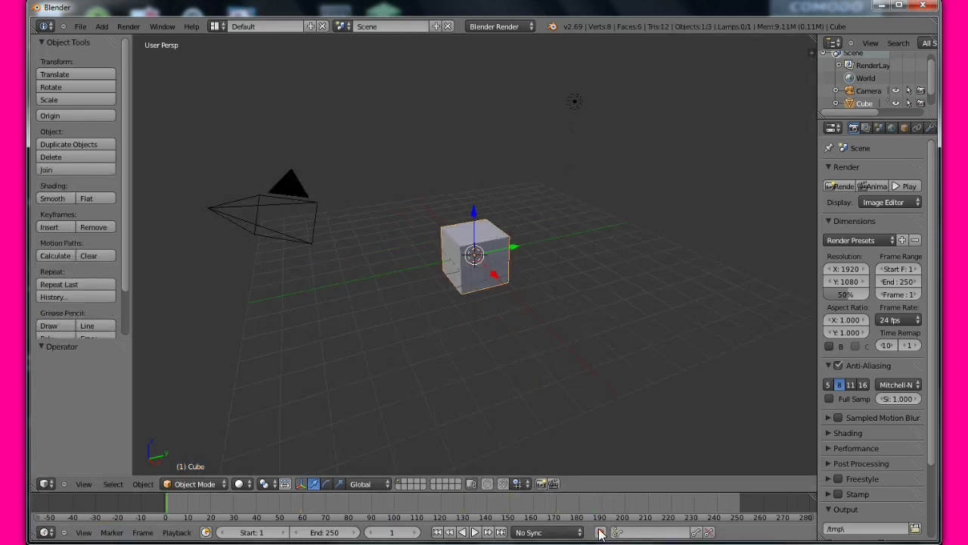
Enable automatic keyframing, move the cube at frame 1 to about Y 2.95 and Z 2.92, and show its transform properties
{"action": "left_click", "coordinate": [599, 532]}
{"action": "left_click_drag", "start_coordinate": [497, 254], "coordinate": [547, 149]}
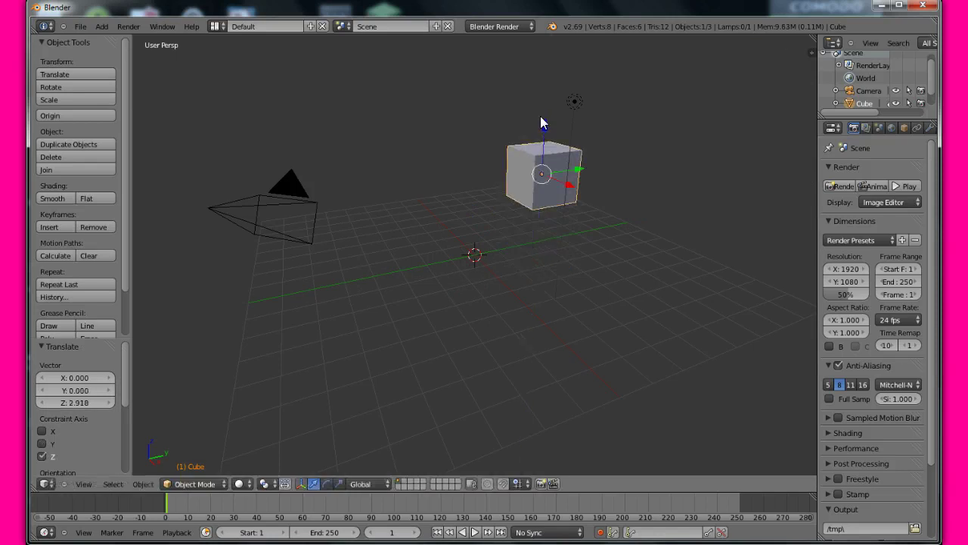
{"action": "key", "text": "n"}
{"action": "scroll", "coordinate": [782, 145], "scroll_direction": "up", "scroll_amount": 4}
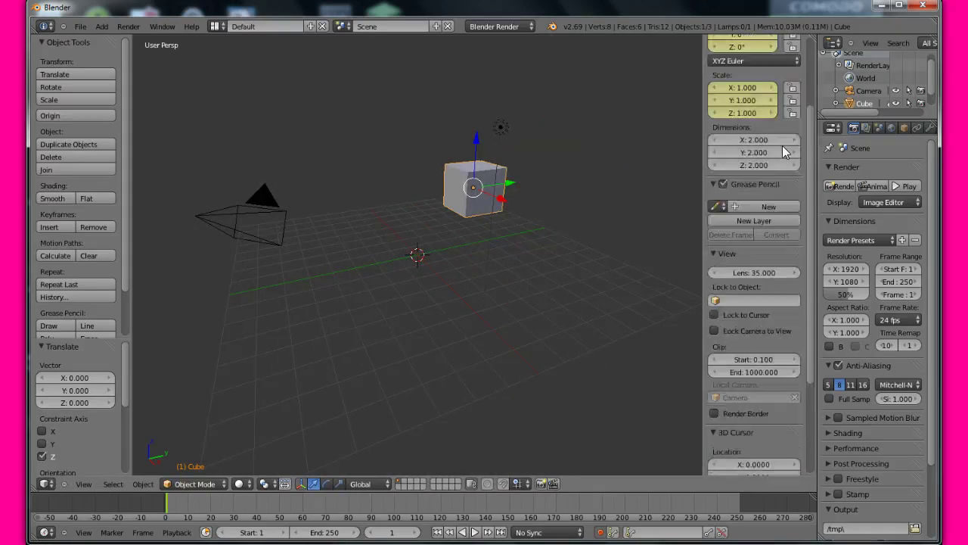
{"action": "scroll", "coordinate": [756, 152], "scroll_direction": "up", "scroll_amount": 1}
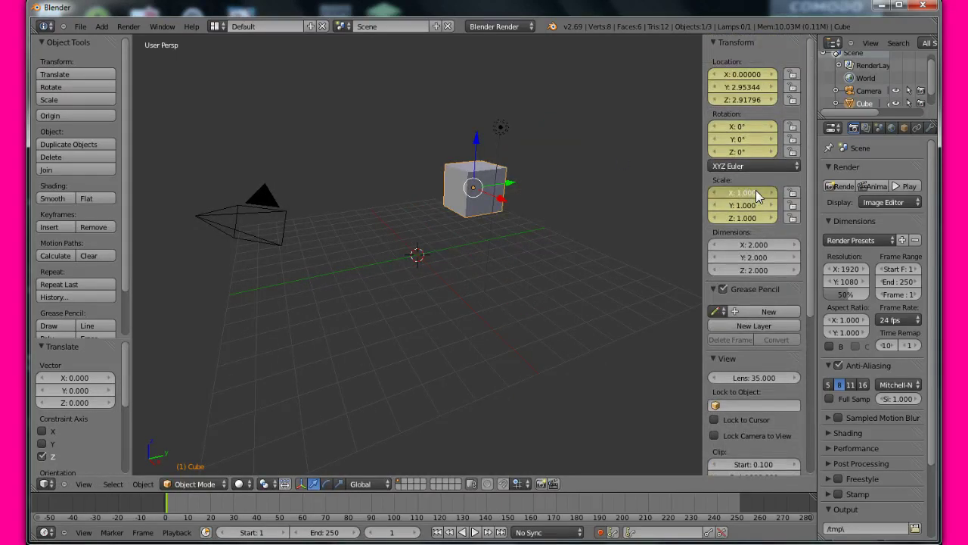
Set the cube's Z scale to 5 at frame 1
{"action": "left_click_drag", "start_coordinate": [755, 189], "coordinate": [748, 217]}
{"action": "key", "text": "ctrl+z"}
{"action": "key", "text": "ctrl+z"}
{"action": "left_click", "coordinate": [748, 217]}
{"action": "type", "text": "5"}
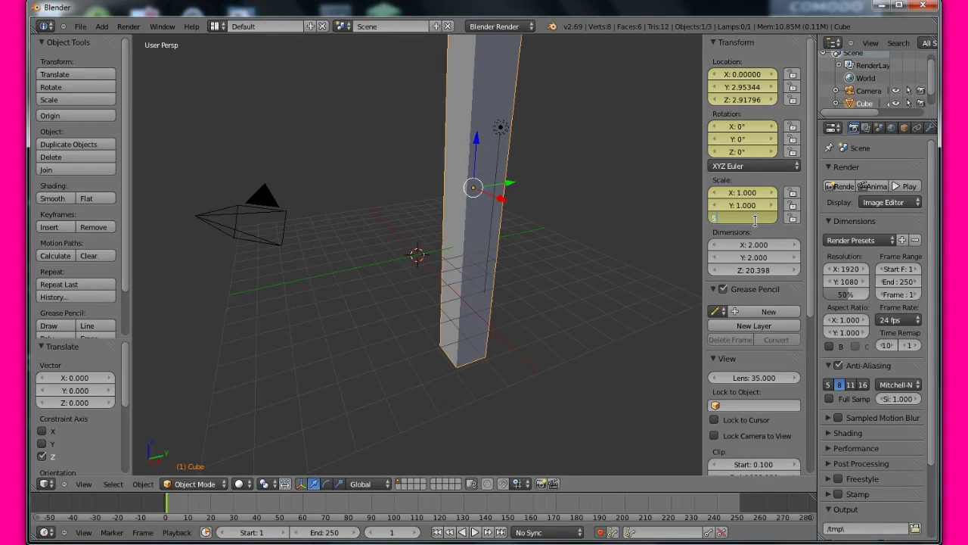
{"action": "key", "text": "Return"}
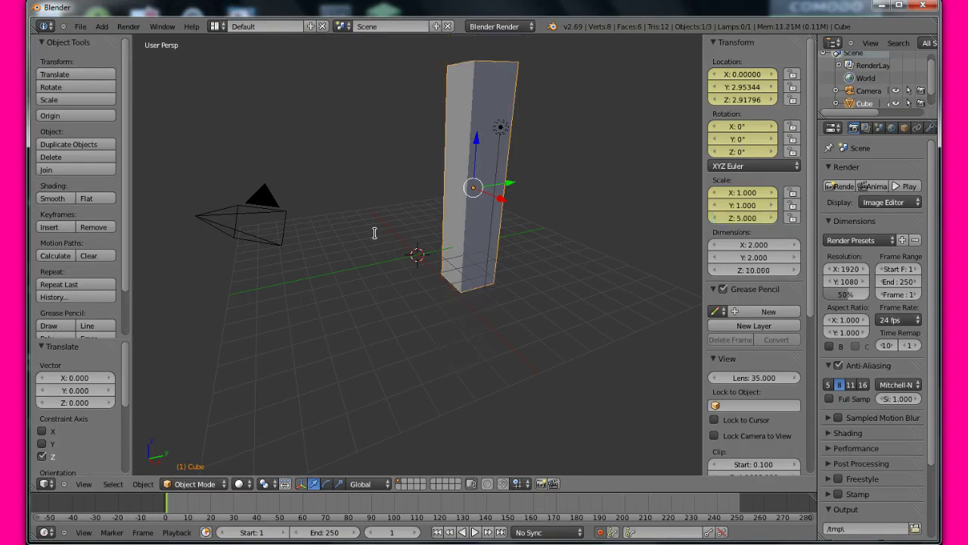
Set the cube's Y scale to 5 at frame 1
{"action": "left_click", "coordinate": [745, 202]}
{"action": "type", "text": "5"}
{"action": "key", "text": "Return"}
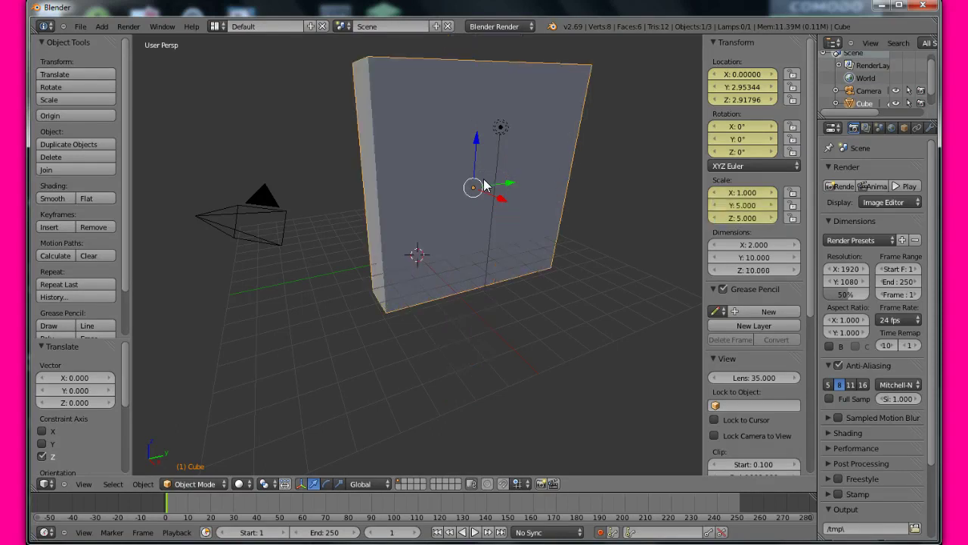
Flatten the cube into a plane at frame 1 by setting its Y scale to 0 and X scale to 5
{"action": "left_click", "coordinate": [745, 205]}
{"action": "type", "text": "0"}
{"action": "key", "text": "Return"}
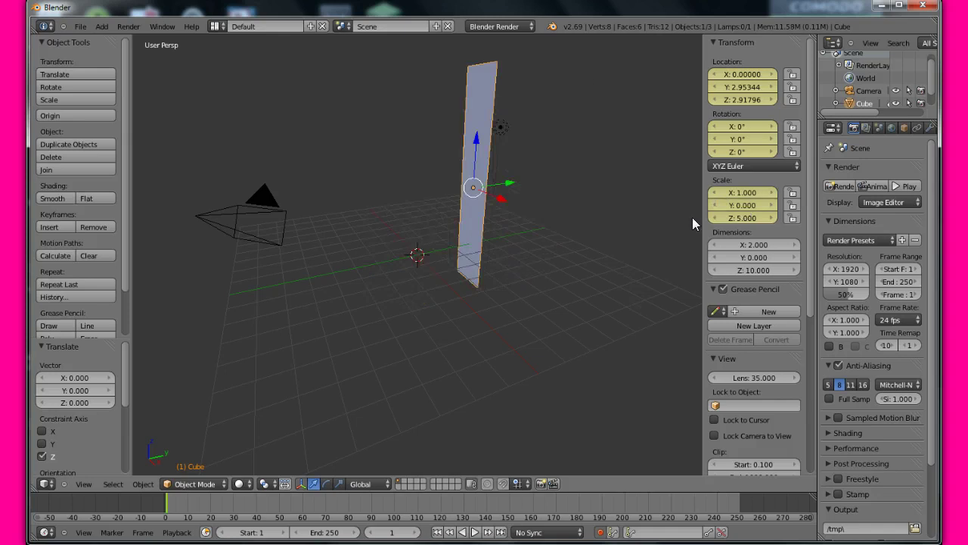
{"action": "left_click", "coordinate": [742, 189]}
{"action": "type", "text": "5"}
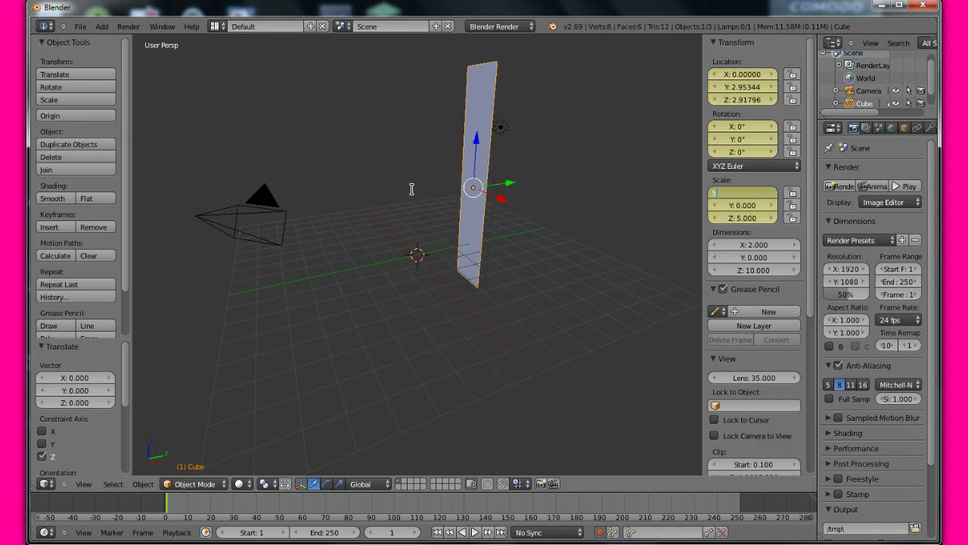
{"action": "key", "text": "Return"}
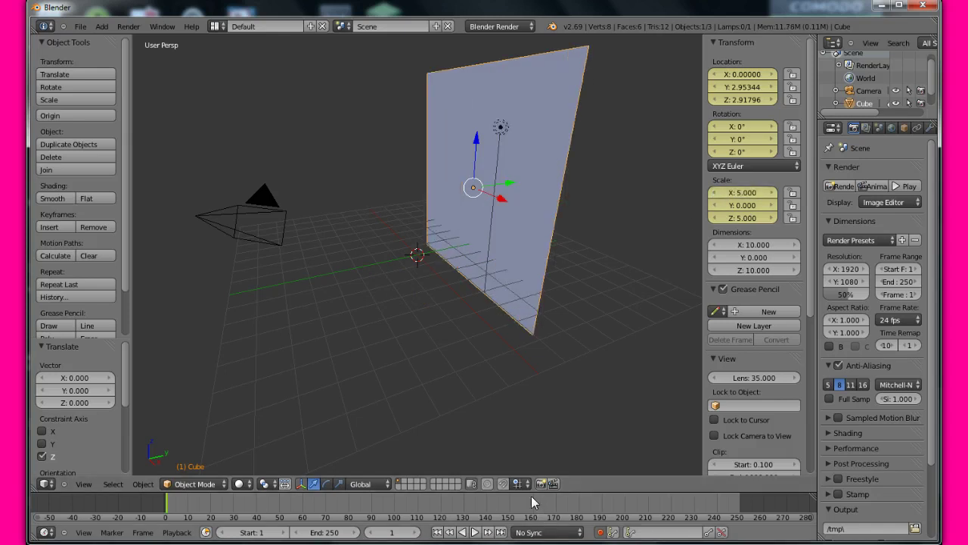
Advance the animation from frame 1 to frame 18
{"action": "left_click_drag", "start_coordinate": [171, 514], "coordinate": [180, 510]}
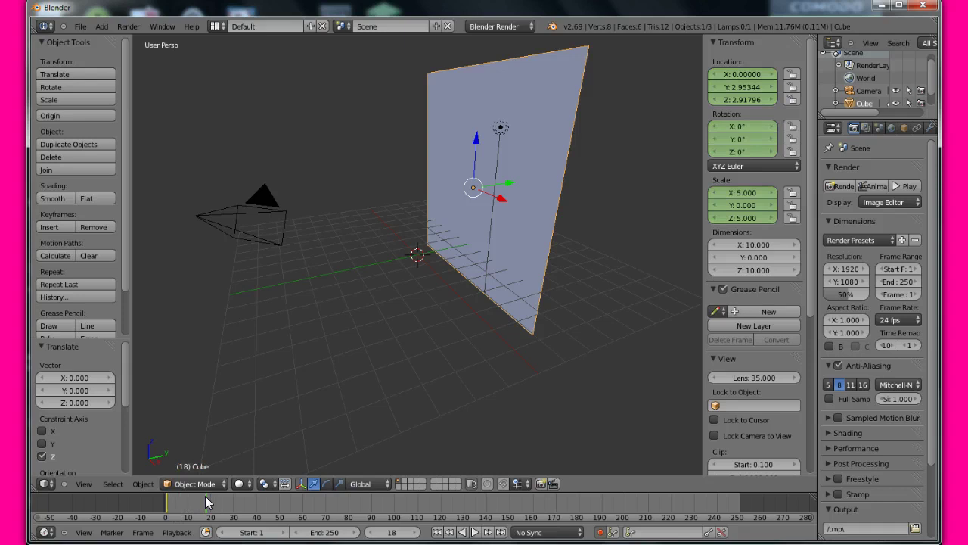
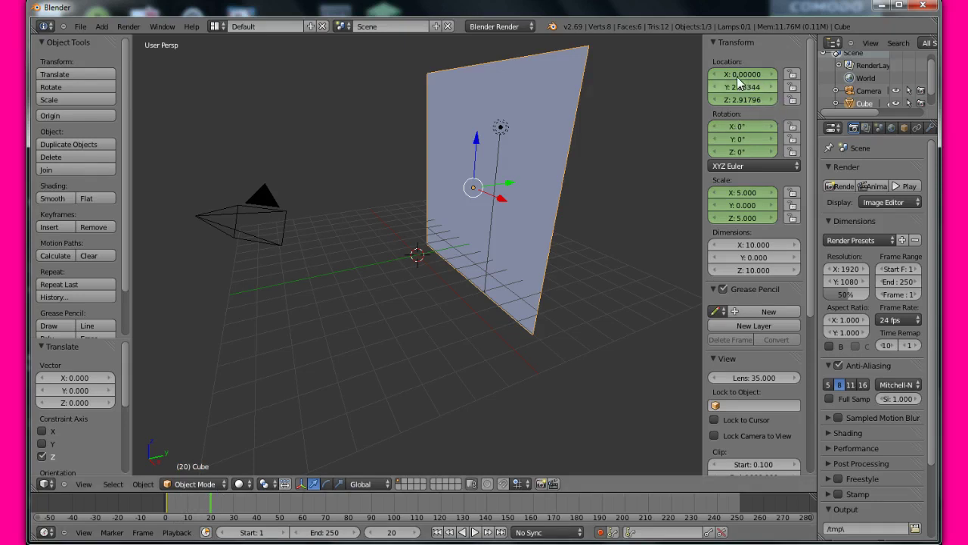
Try to return the cube to its default location and scale at frame 20
{"action": "key", "text": "BackSpace"}
{"action": "key", "text": "BackSpace"}
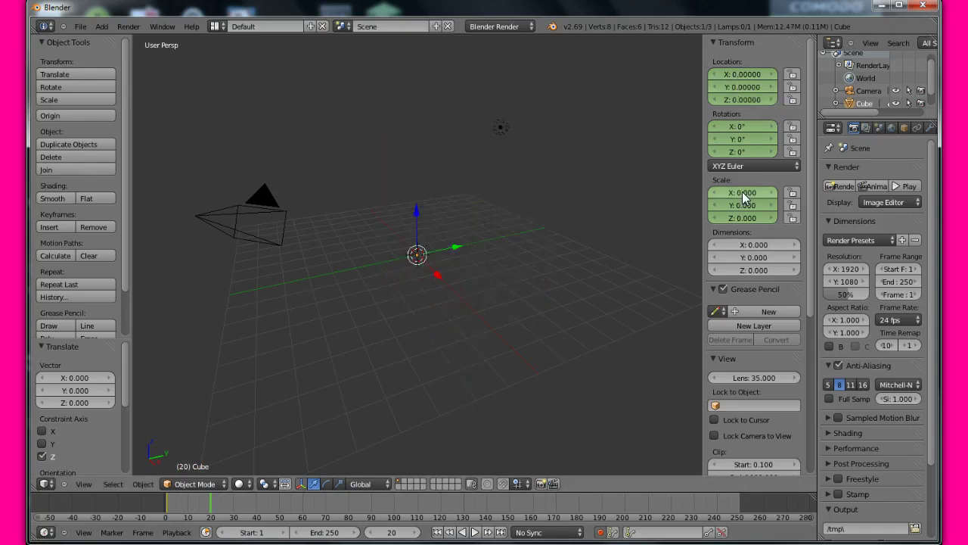
{"action": "key", "text": "BackSpace"}
{"action": "key", "text": "space"}
{"action": "key", "text": "Escape"}
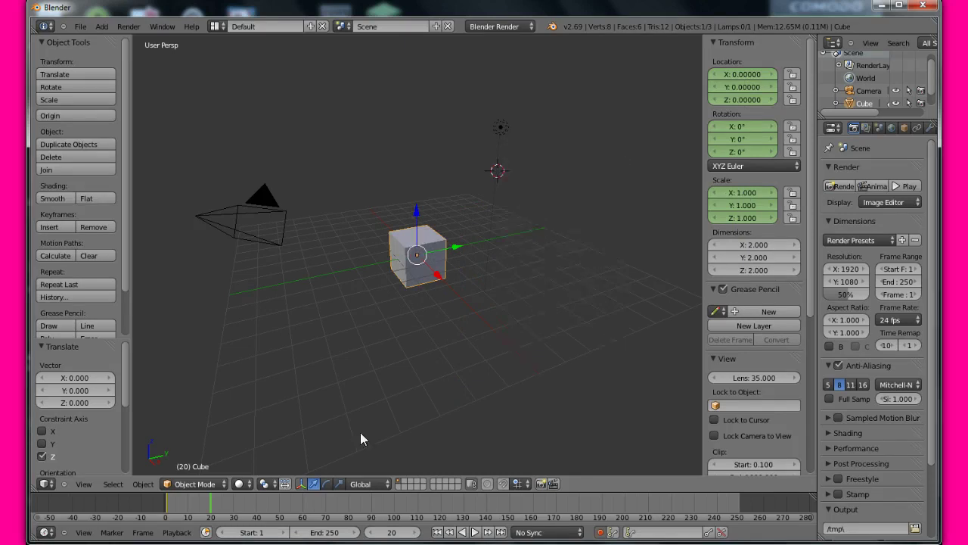
Play the animation from frame 0 to check the cube's motion, and stop playback
{"action": "left_click_drag", "start_coordinate": [206, 497], "coordinate": [161, 503]}
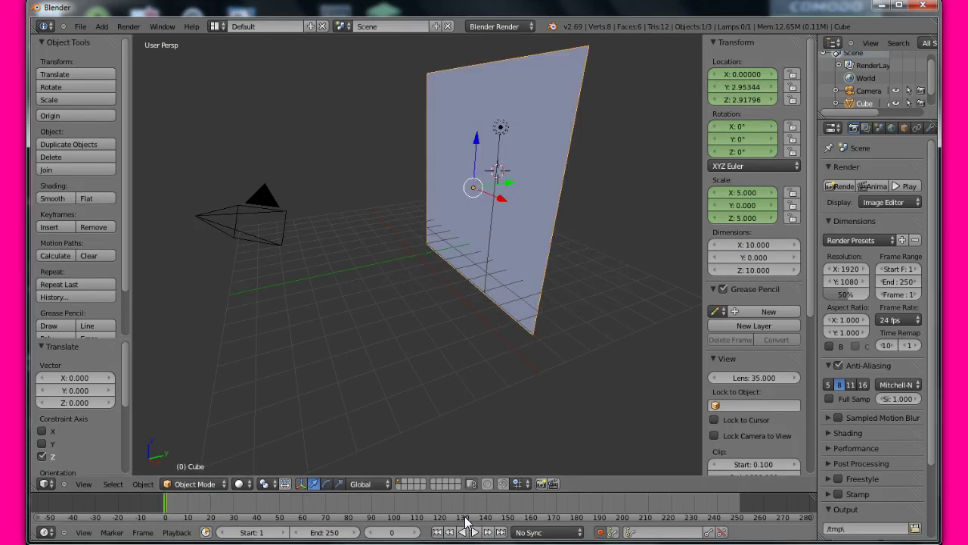
{"action": "left_click", "coordinate": [474, 532]}
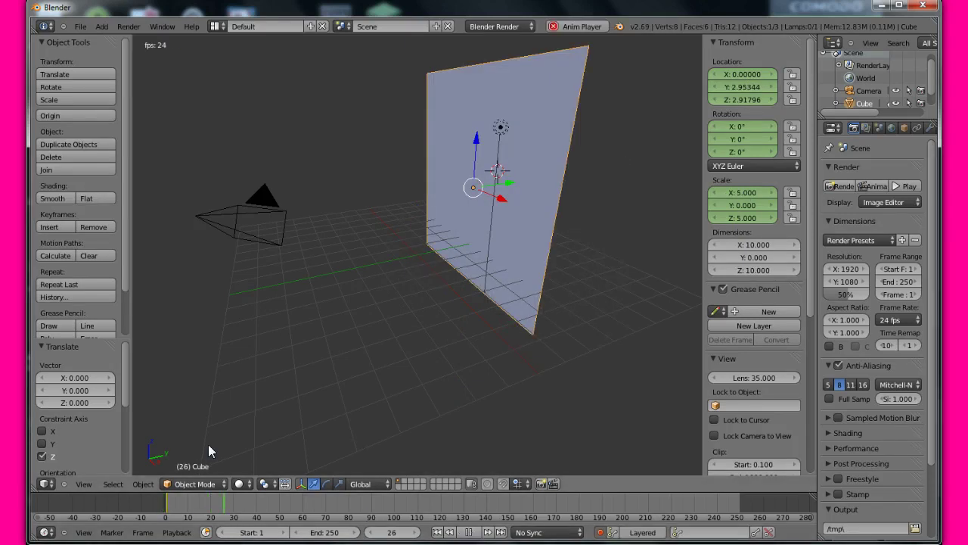
{"action": "left_click", "coordinate": [469, 533]}
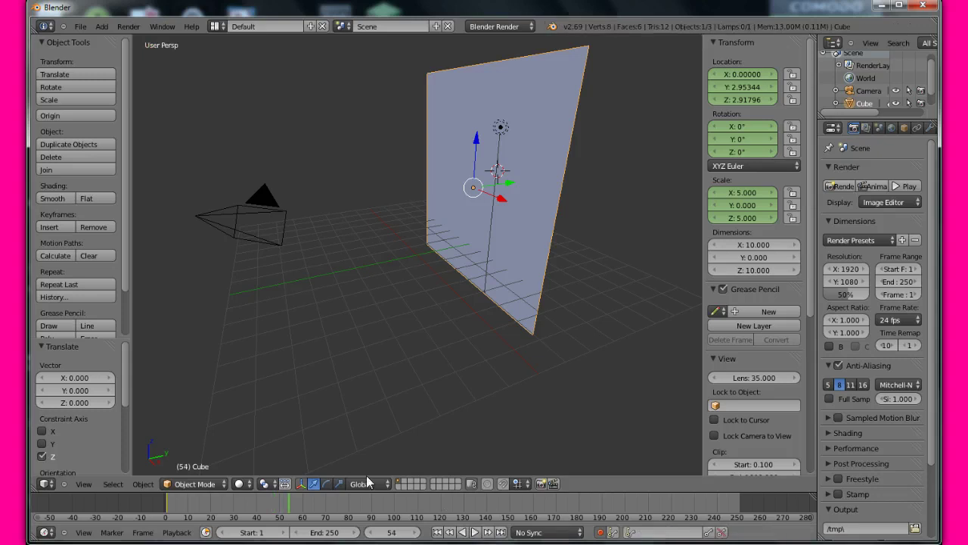
Try to reset the cube's location and scale to defaults at frame 50
{"action": "left_click", "coordinate": [279, 499]}
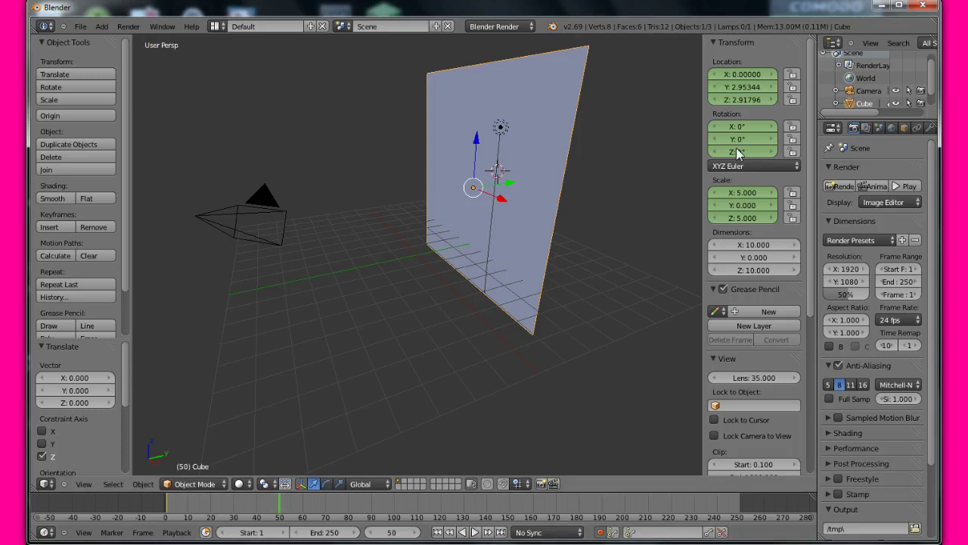
{"action": "key", "text": "BackSpace"}
{"action": "key", "text": "alt+g"}
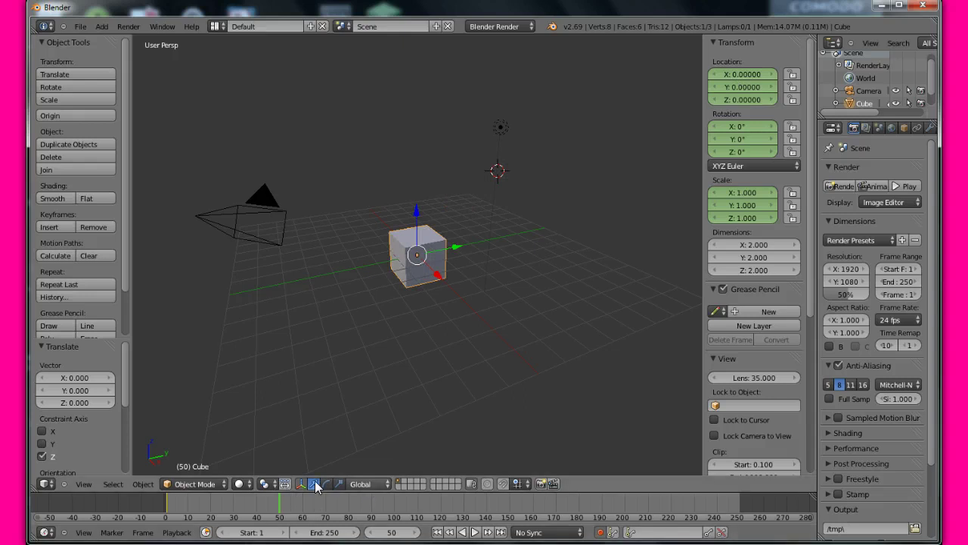
At frame 48, move the plane-shaped cube about -0.807 along the Y axis, and reset its location and scale
{"action": "mouse_move", "coordinate": [277, 497]}
{"action": "left_mouse_down"}
{"action": "mouse_move", "coordinate": [229, 500]}
{"action": "mouse_move", "coordinate": [274, 499]}
{"action": "left_mouse_up"}
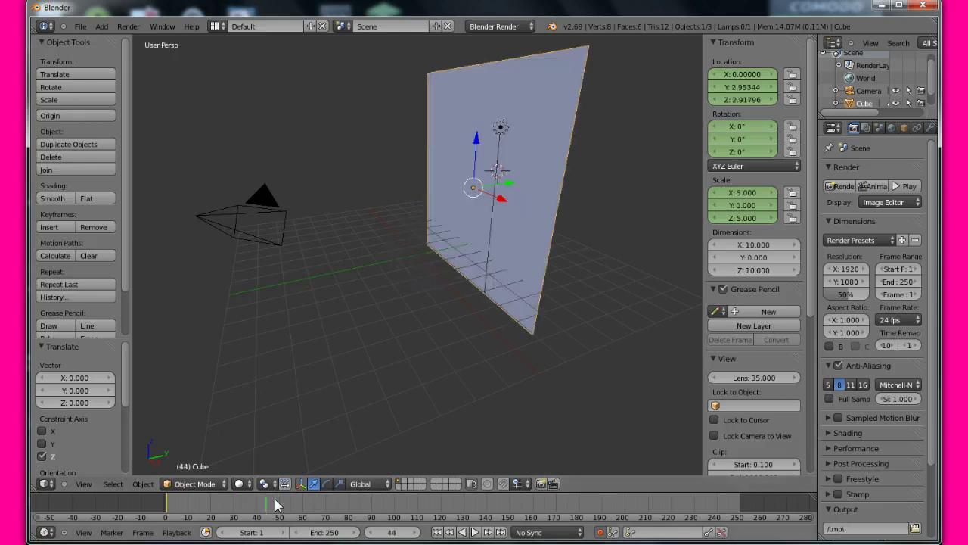
{"action": "key", "text": "g"}
{"action": "key", "text": "y"}
{"action": "left_click", "coordinate": [502, 188]}
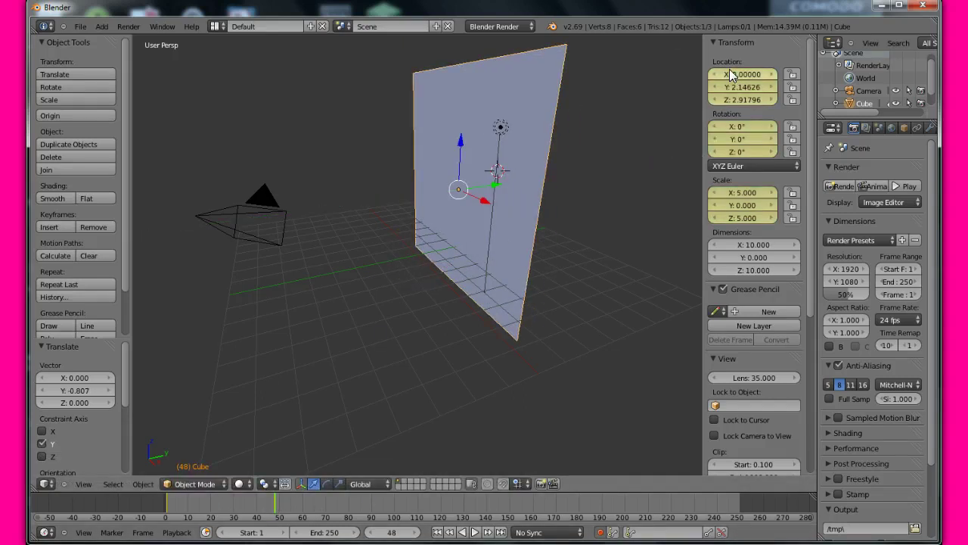
{"action": "key", "text": "alt+g"}
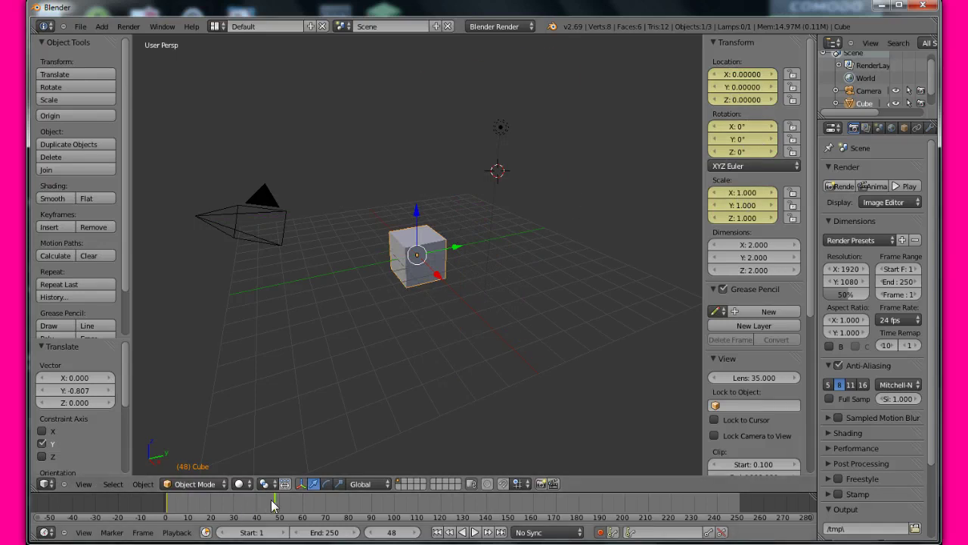
Rewind to frame 0, play back the animation with the frame 48 move, and pause it
{"action": "left_click_drag", "start_coordinate": [273, 502], "coordinate": [161, 504]}
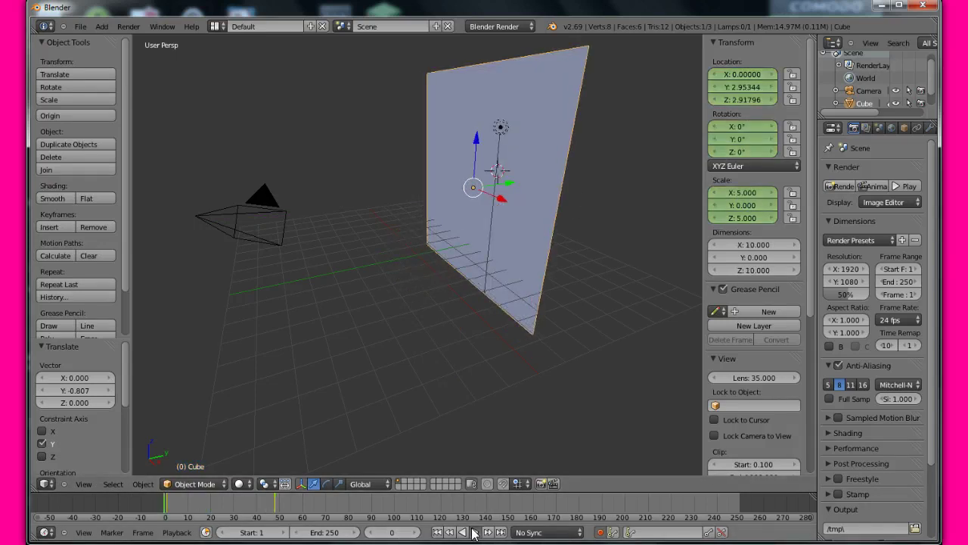
{"action": "left_click", "coordinate": [475, 532]}
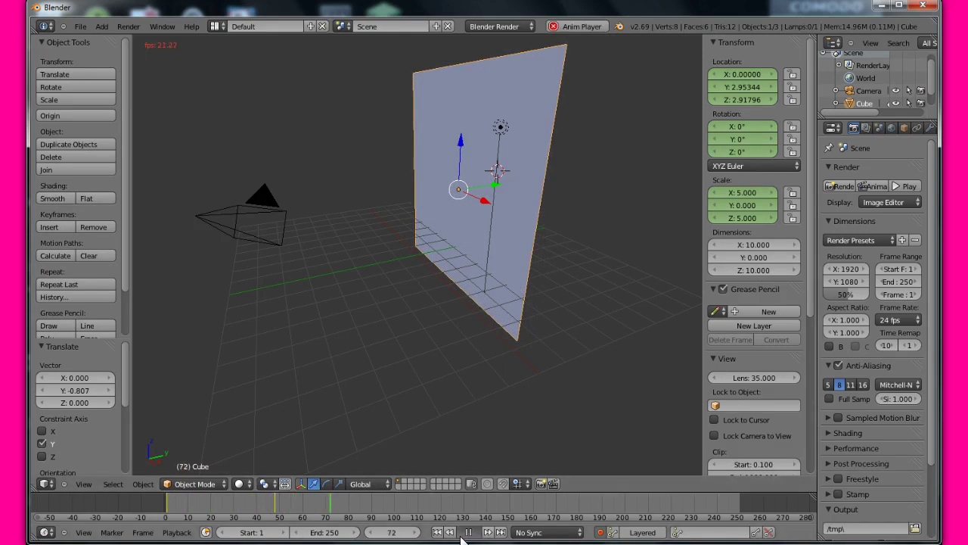
{"action": "left_click", "coordinate": [467, 533]}
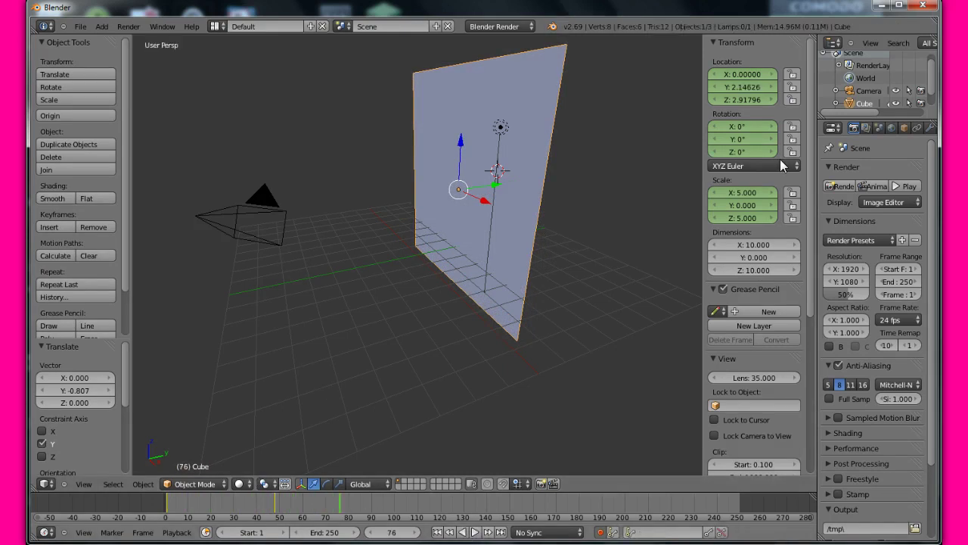
At frame 76, reset the cube's location and scale to defaults and move it about 1.694 along the Y axis
{"action": "key", "text": "BackSpace"}
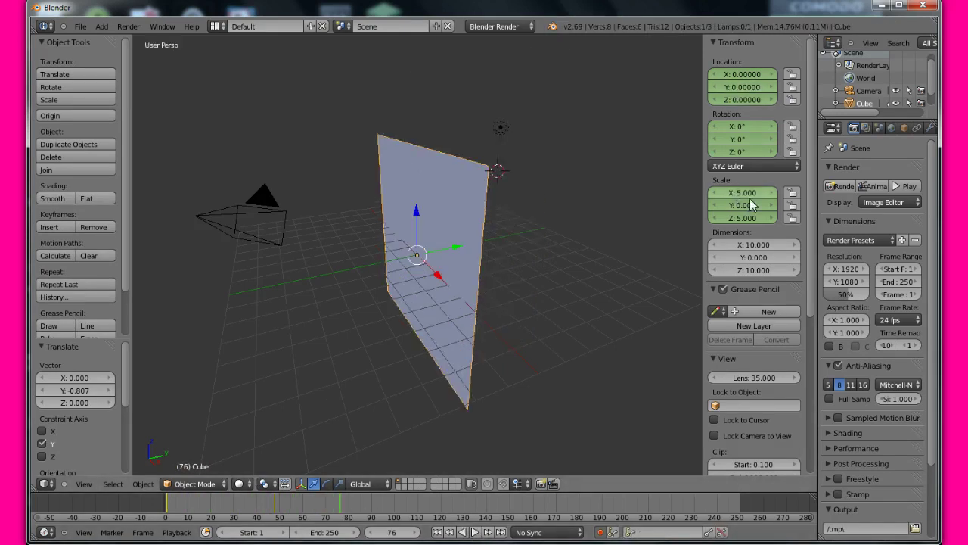
{"action": "key", "text": "BackSpace"}
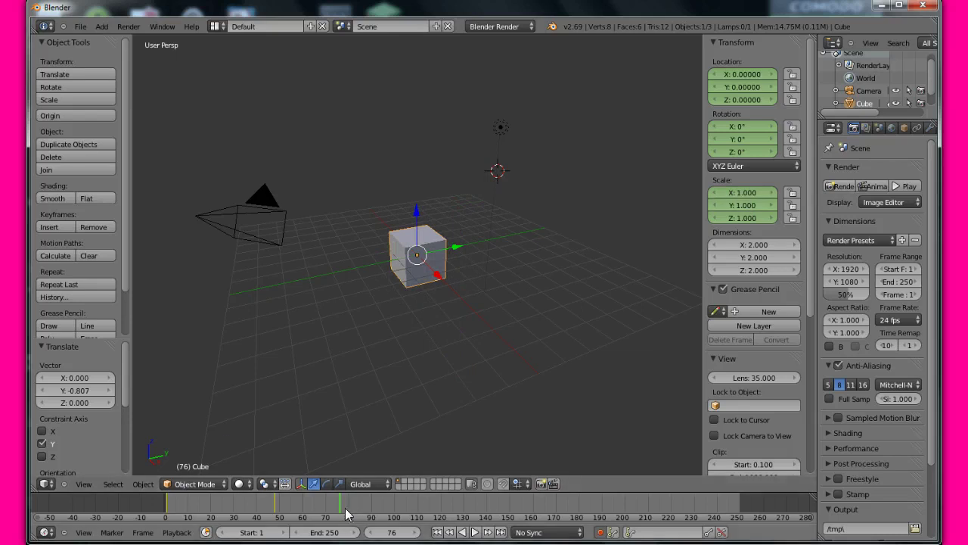
{"action": "left_click_drag", "start_coordinate": [446, 258], "coordinate": [477, 252]}
{"action": "left_click", "coordinate": [346, 340]}
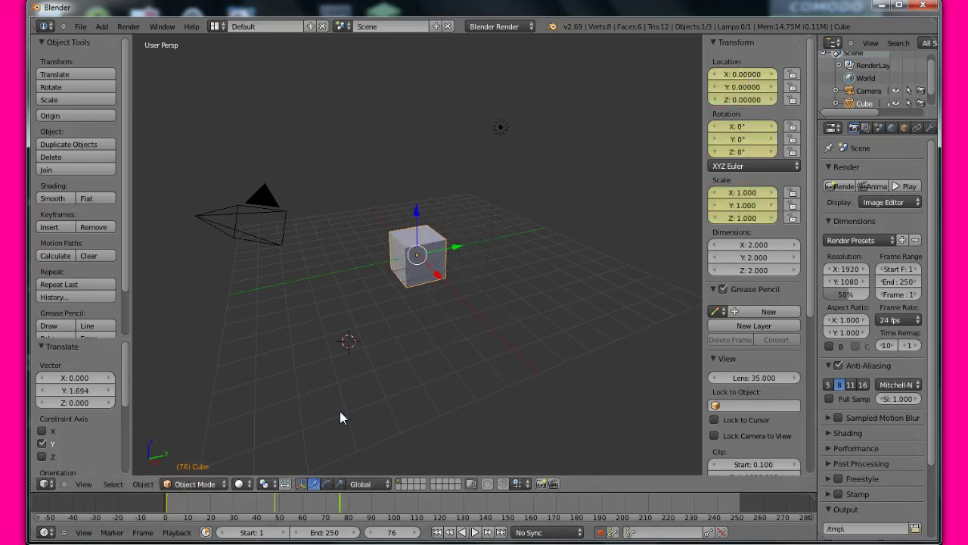
Return to frame 0 and play the animation past the frame 76 keyframe to review the change of shape
{"action": "left_click_drag", "start_coordinate": [339, 503], "coordinate": [276, 488]}
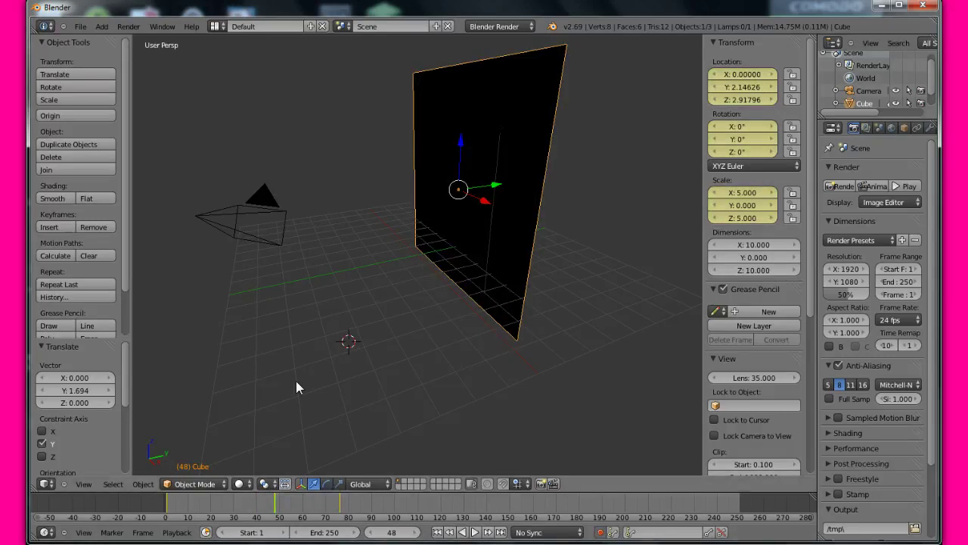
{"action": "left_click", "coordinate": [165, 518]}
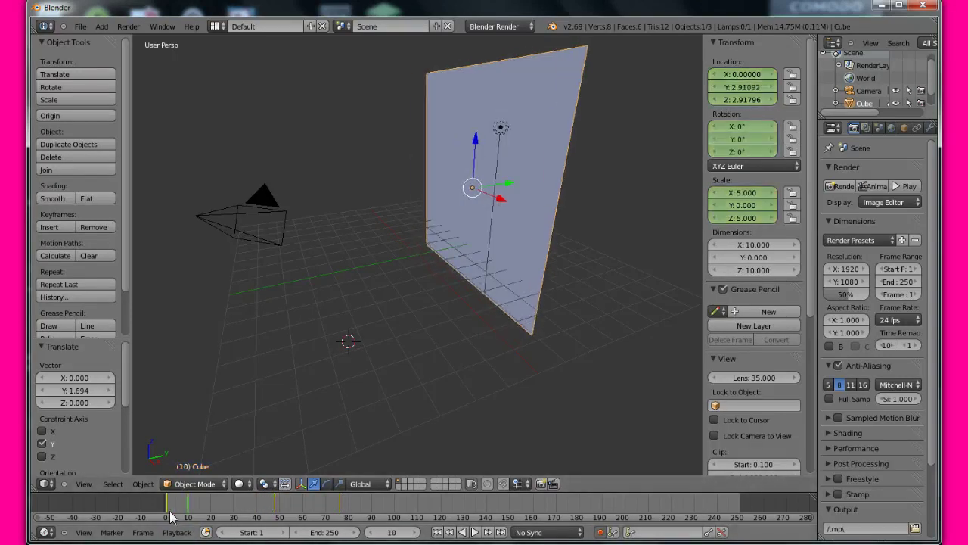
{"action": "left_click", "coordinate": [318, 279]}
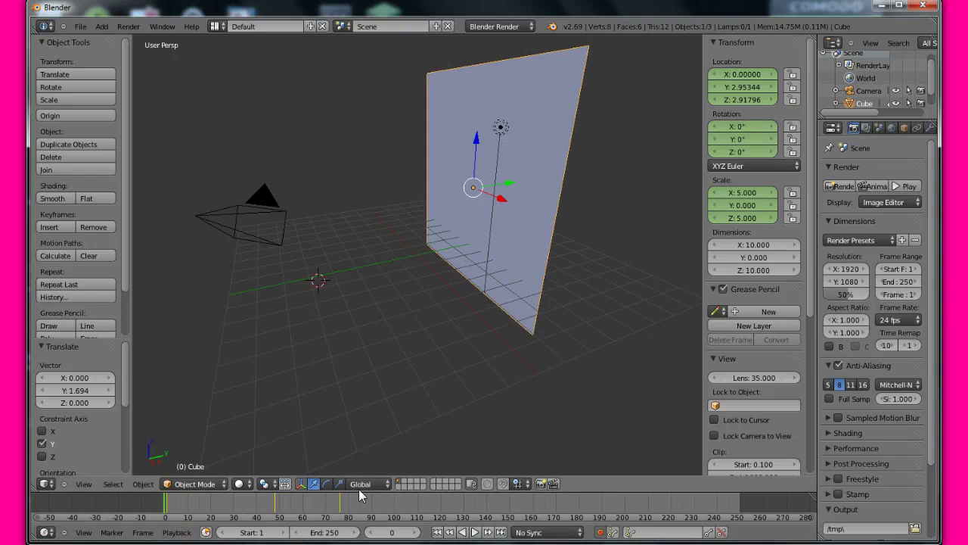
{"action": "left_click", "coordinate": [475, 531]}
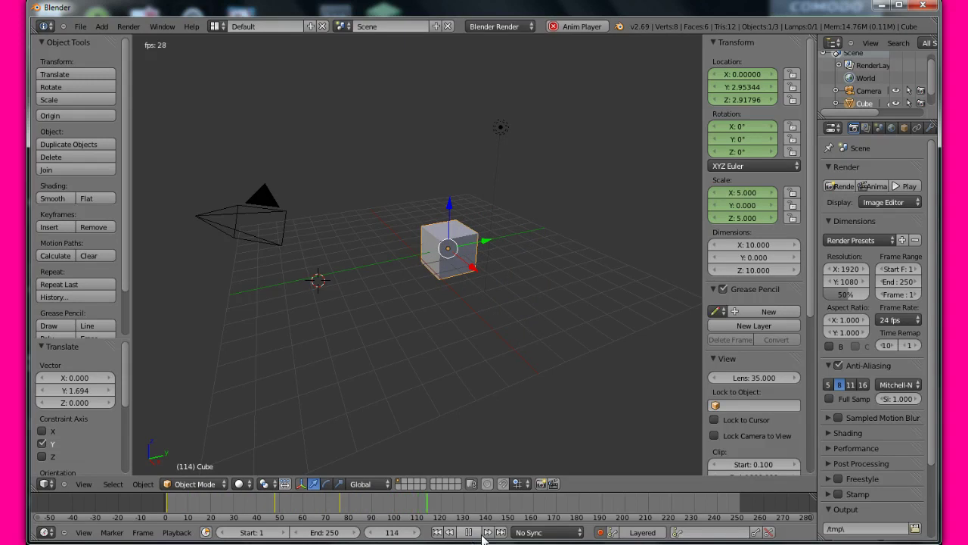
{"action": "left_click", "coordinate": [470, 531]}
At frame 100, move the cube from the origin about -0.397 along the Y axis and reset its location
{"action": "left_click_drag", "start_coordinate": [463, 513], "coordinate": [394, 515]}
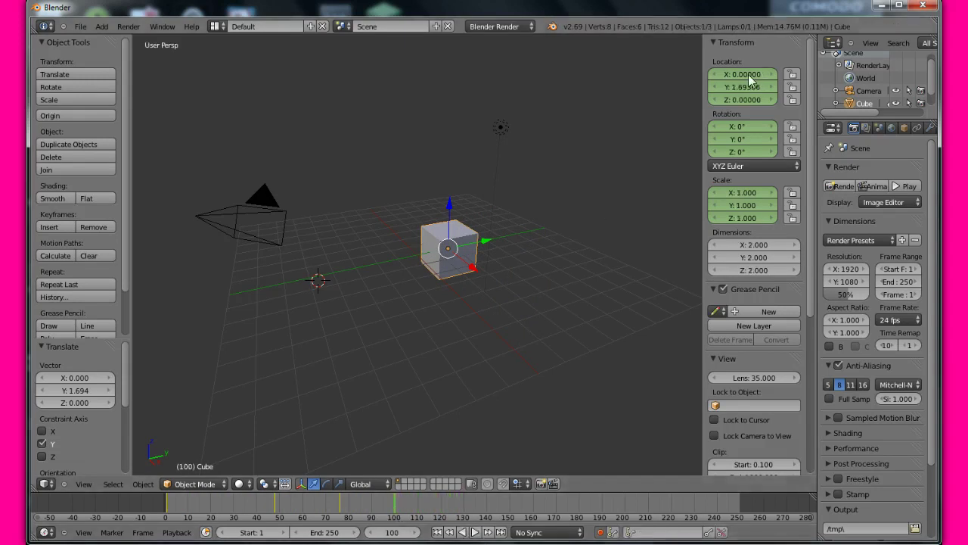
{"action": "key", "text": "BackSpace"}
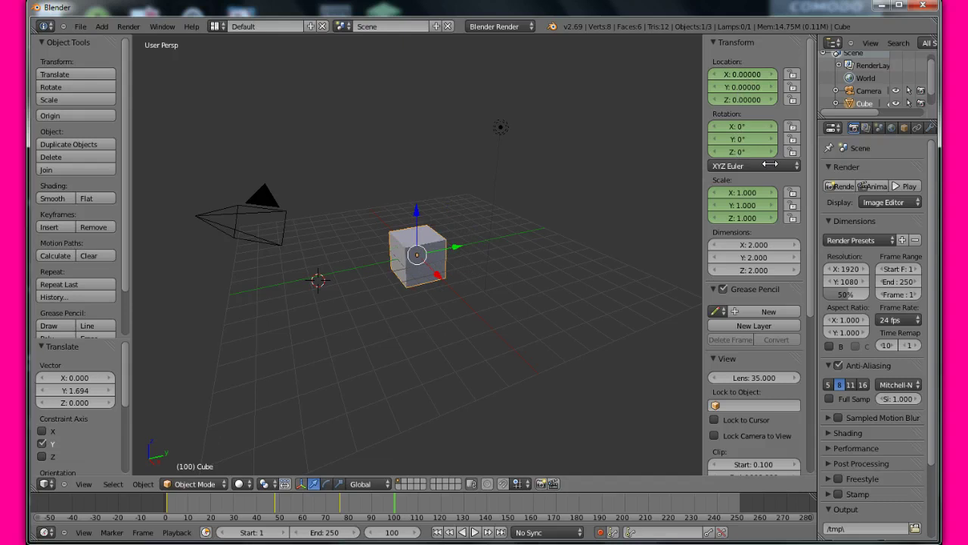
{"action": "left_click_drag", "start_coordinate": [446, 249], "coordinate": [437, 253]}
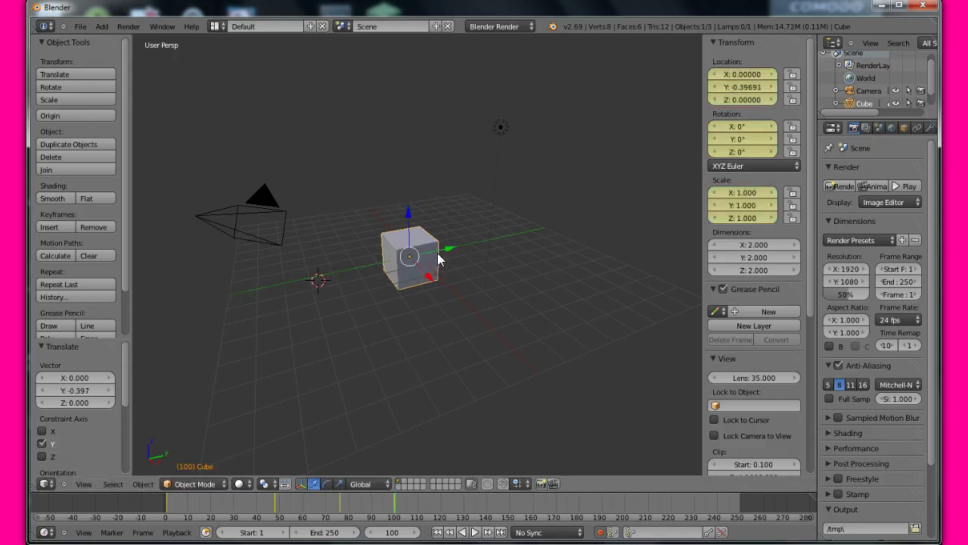
{"action": "key", "text": "BackSpace"}
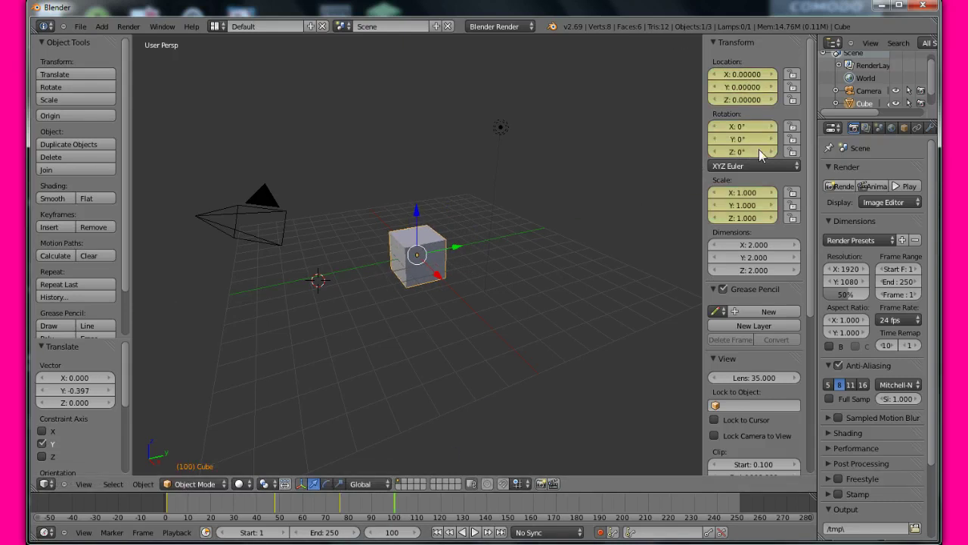
Spin the cube around its X axis at frame 100, setting the X rotation to about 253528.117°
{"action": "left_click_drag", "start_coordinate": [745, 129], "coordinate": [945, 159]}
{"action": "left_click_drag", "start_coordinate": [798, 137], "coordinate": [770, 133]}
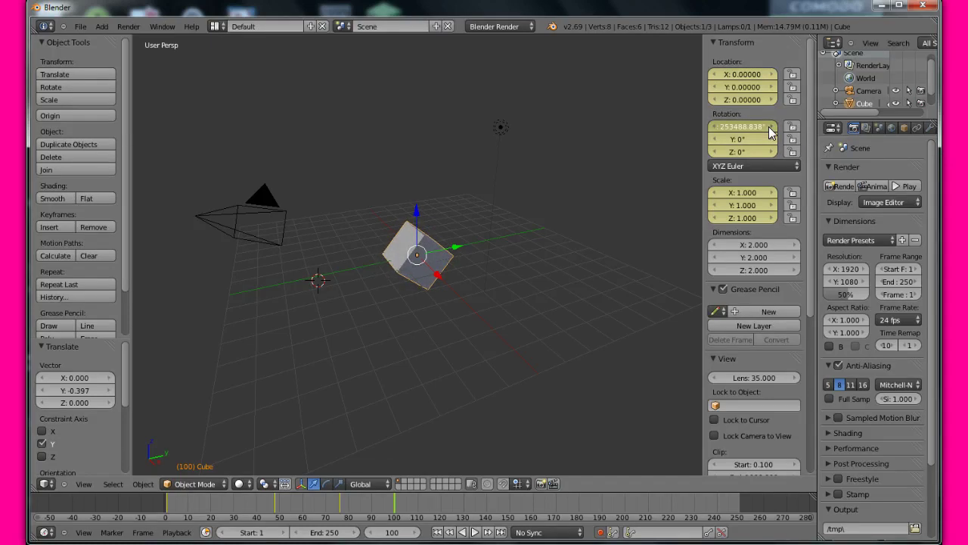
{"action": "left_click", "coordinate": [769, 127]}
{"action": "left_click", "coordinate": [769, 127]}
{"action": "left_click", "coordinate": [770, 128]}
{"action": "left_click", "coordinate": [770, 127]}
{"action": "left_click", "coordinate": [770, 127]}
{"action": "left_click", "coordinate": [770, 127]}
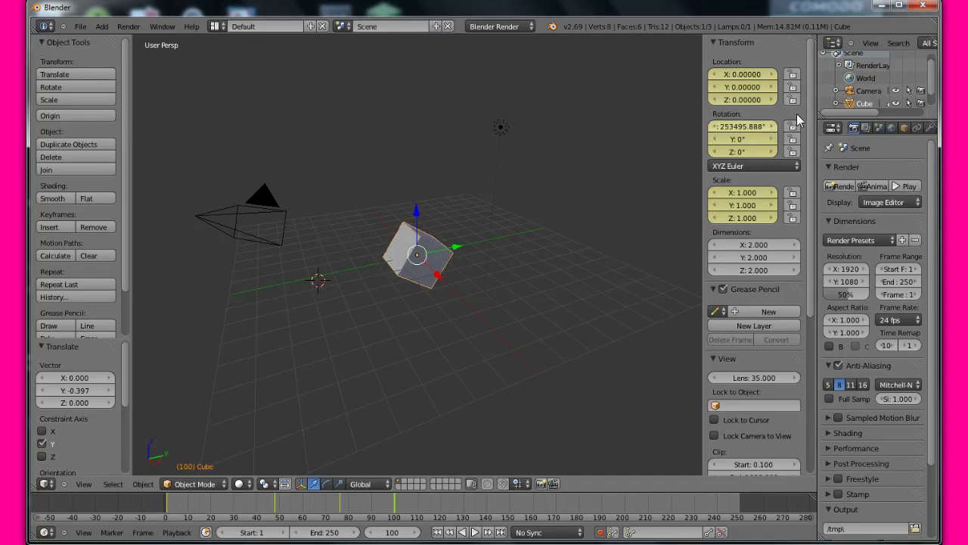
{"action": "left_click_drag", "start_coordinate": [779, 130], "coordinate": [778, 127]}
{"action": "left_click", "coordinate": [772, 128]}
{"action": "left_click", "coordinate": [772, 128]}
{"action": "left_click", "coordinate": [773, 127]}
{"action": "left_click", "coordinate": [772, 127]}
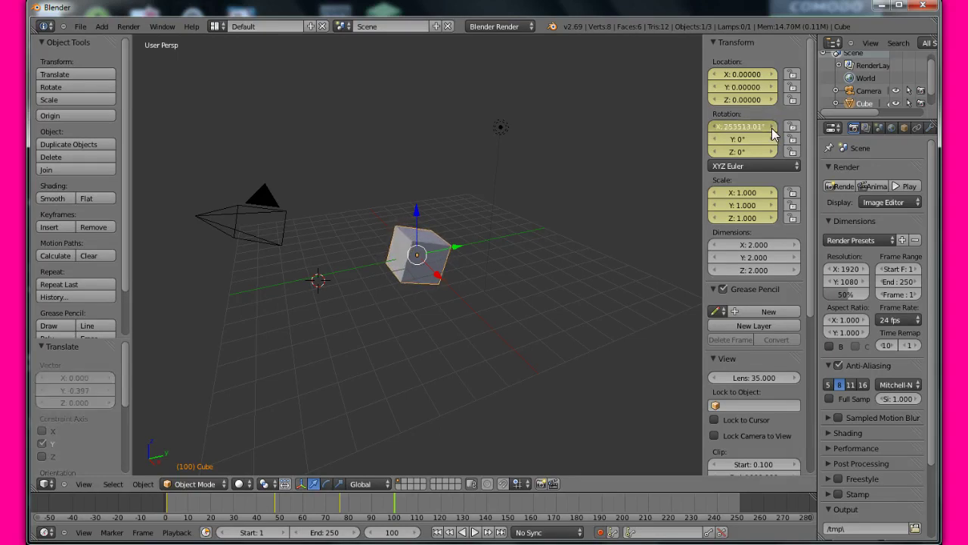
{"action": "left_click", "coordinate": [773, 128]}
{"action": "left_click", "coordinate": [772, 127]}
{"action": "left_click_drag", "start_coordinate": [778, 128], "coordinate": [790, 132]}
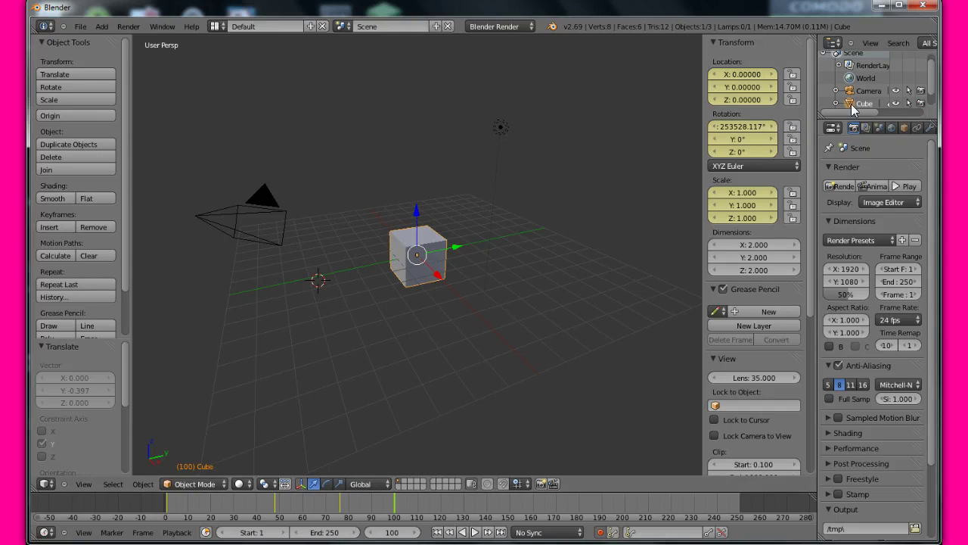
Widen the Properties editor and show the cube's material settings
{"action": "left_click", "coordinate": [904, 128]}
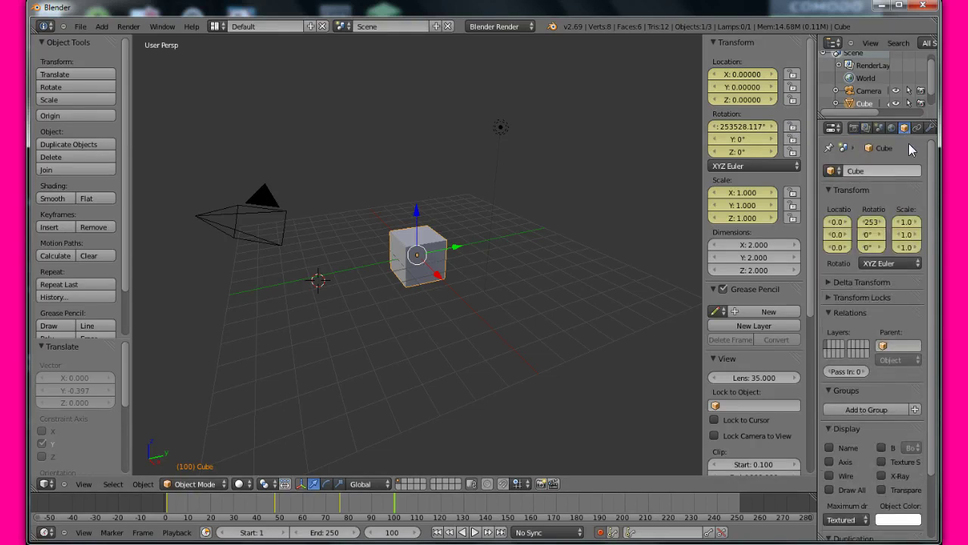
{"action": "left_click", "coordinate": [929, 127]}
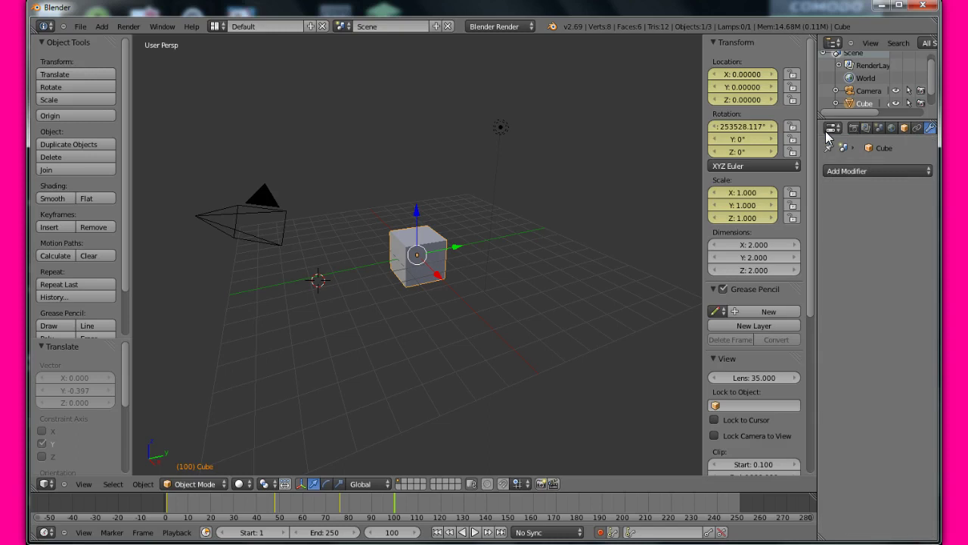
{"action": "left_click_drag", "start_coordinate": [818, 133], "coordinate": [764, 133]}
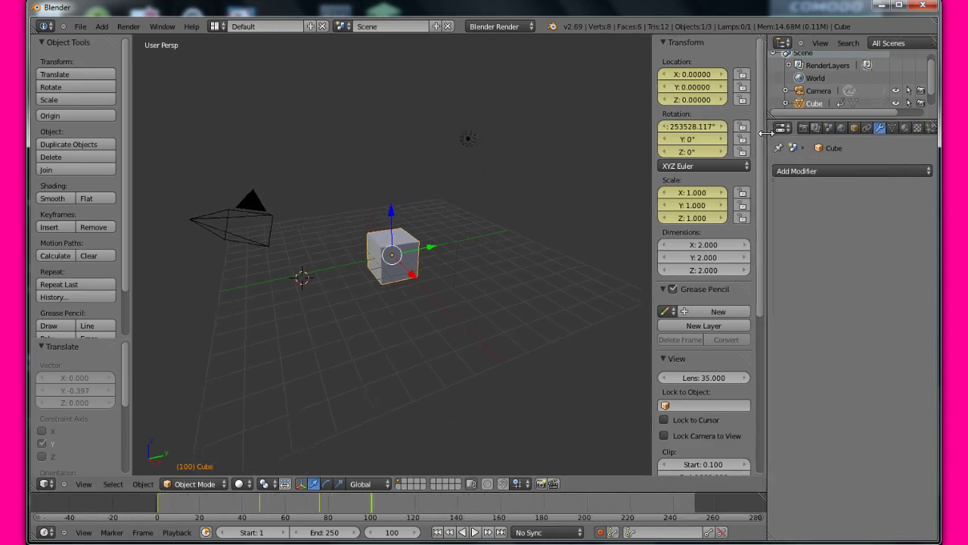
{"action": "left_click", "coordinate": [904, 128]}
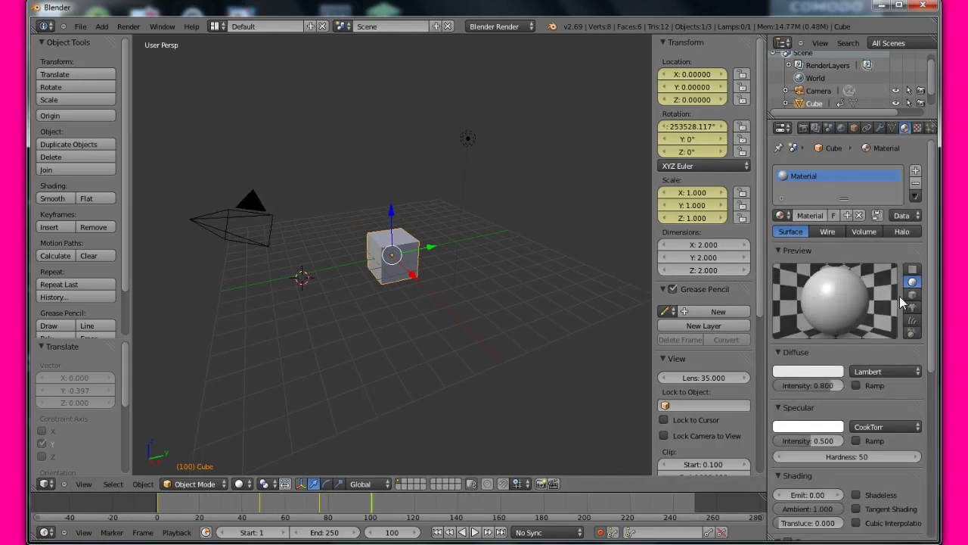
Change the diffuse color of the cube's material to a bright yellow-green
{"action": "left_click_drag", "start_coordinate": [933, 300], "coordinate": [933, 329]}
{"action": "left_click", "coordinate": [812, 326]}
{"action": "mouse_move", "coordinate": [787, 198]}
{"action": "left_mouse_down"}
{"action": "mouse_move", "coordinate": [793, 167]}
{"action": "mouse_move", "coordinate": [771, 140]}
{"action": "mouse_move", "coordinate": [719, 132]}
{"action": "left_mouse_up"}
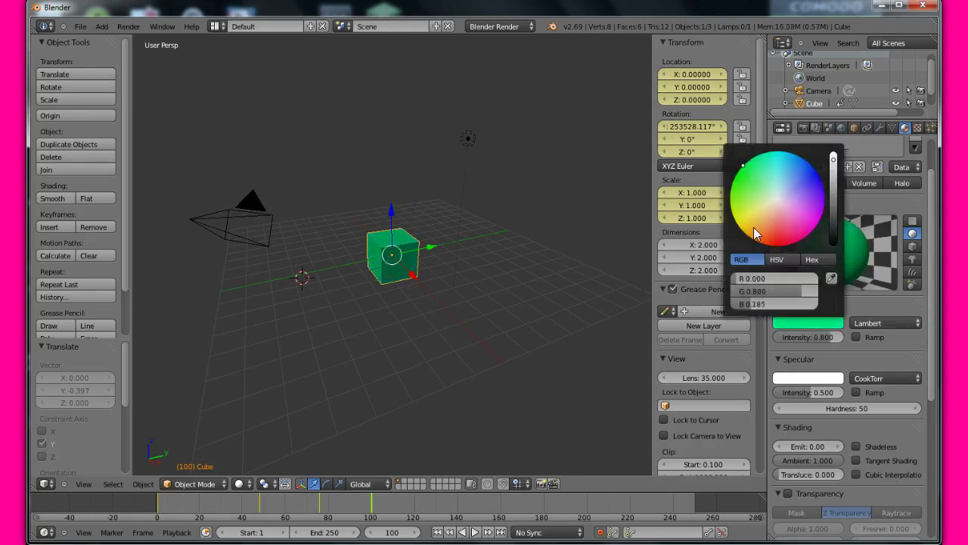
{"action": "mouse_move", "coordinate": [754, 227]}
{"action": "left_mouse_down"}
{"action": "mouse_move", "coordinate": [733, 191]}
{"action": "mouse_move", "coordinate": [697, 220]}
{"action": "left_mouse_up"}
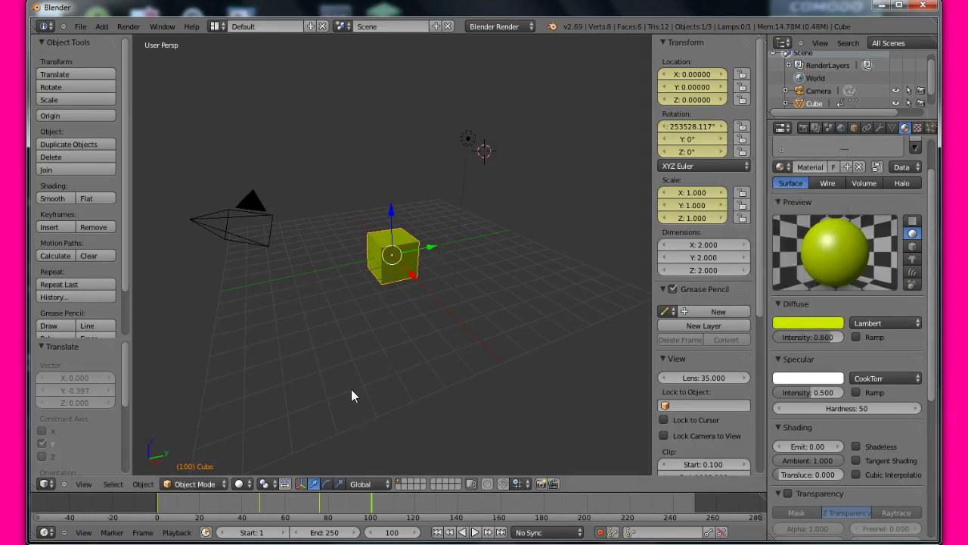
Rewind to frame 0 and play the animation with the recolored cube
{"action": "left_click_drag", "start_coordinate": [371, 510], "coordinate": [149, 516]}
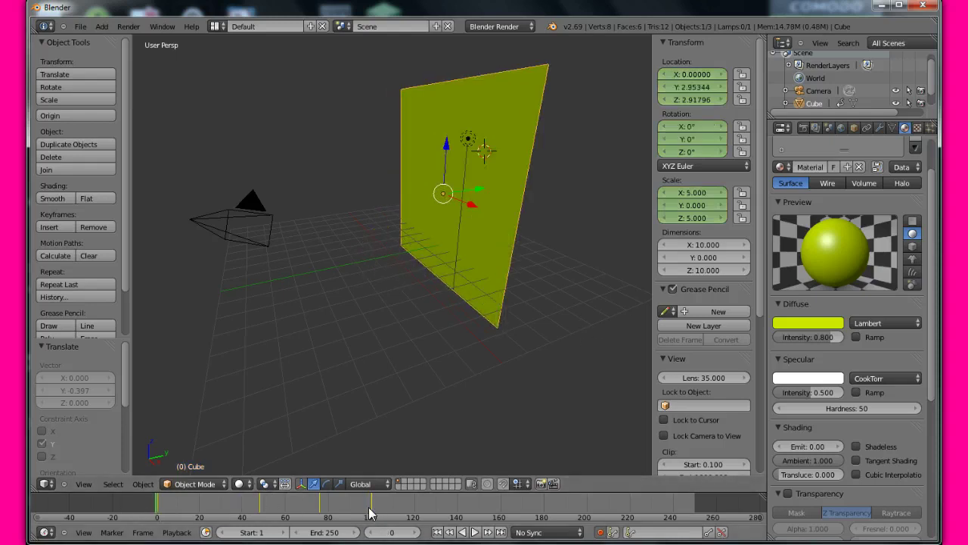
{"action": "left_click", "coordinate": [471, 532]}
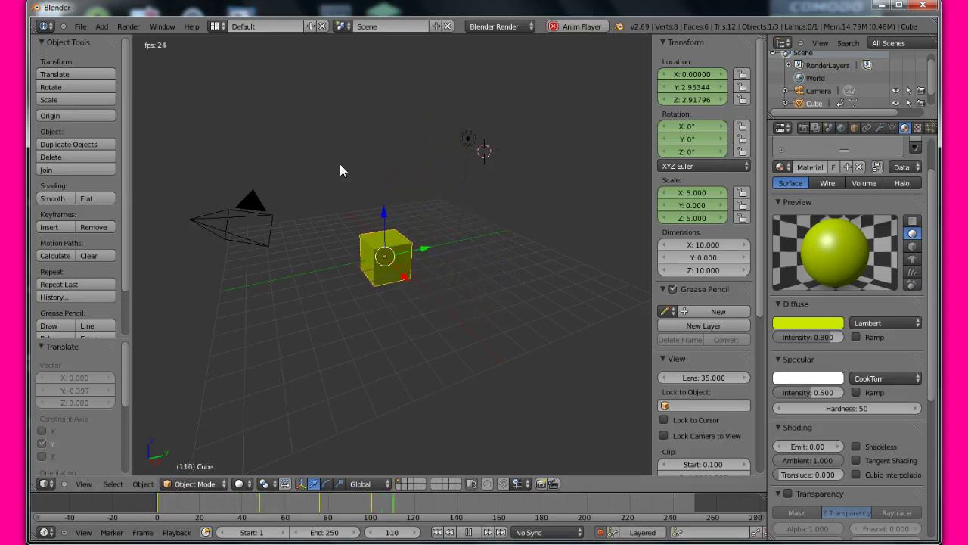
Stop the playback and return to frame 1
{"action": "left_click", "coordinate": [468, 532]}
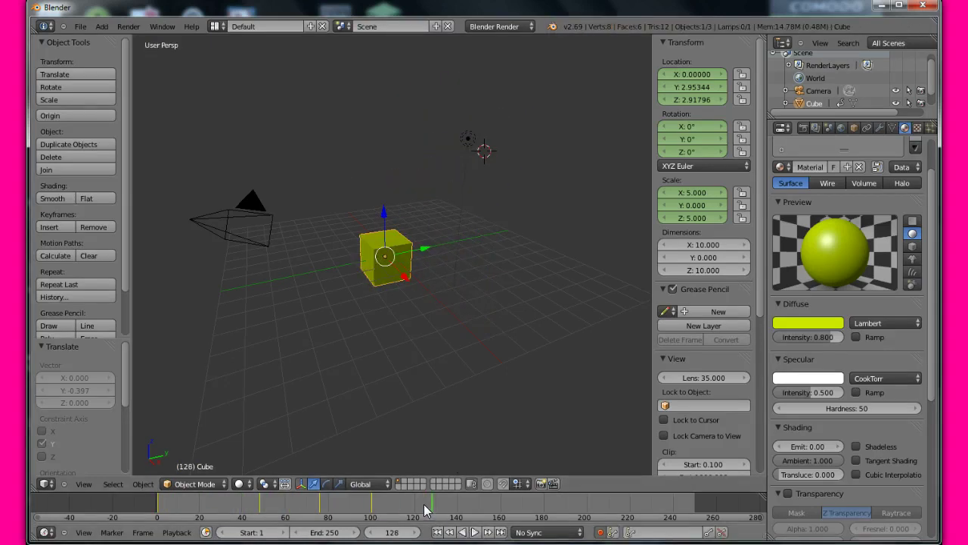
{"action": "left_click_drag", "start_coordinate": [424, 511], "coordinate": [157, 478]}
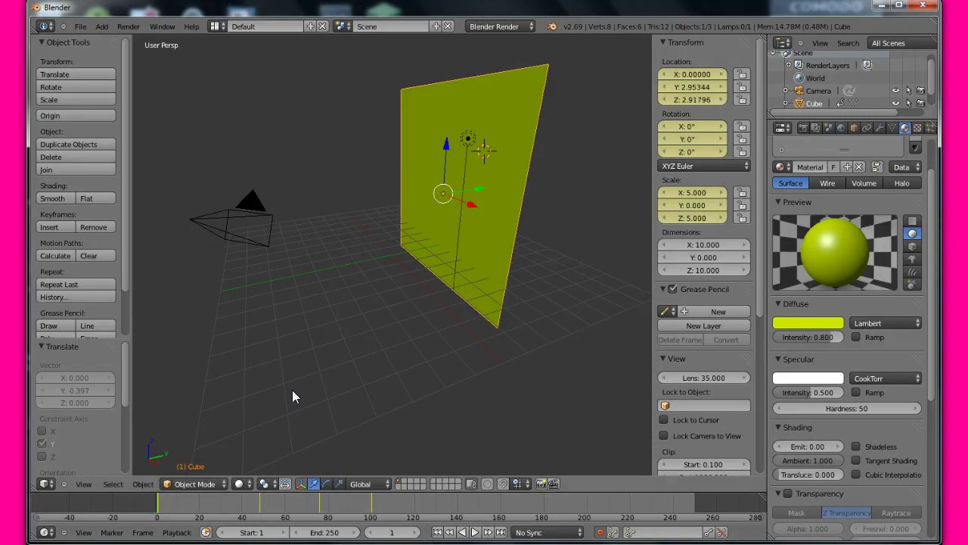
{"action": "key", "text": "shift+a"}
{"action": "mouse_move", "coordinate": [280, 351]}
{"action": "left_click", "coordinate": [328, 275]}
{"action": "key", "text": "shift+a"}
{"action": "mouse_move", "coordinate": [333, 270]}
{"action": "key", "text": "shift+a"}
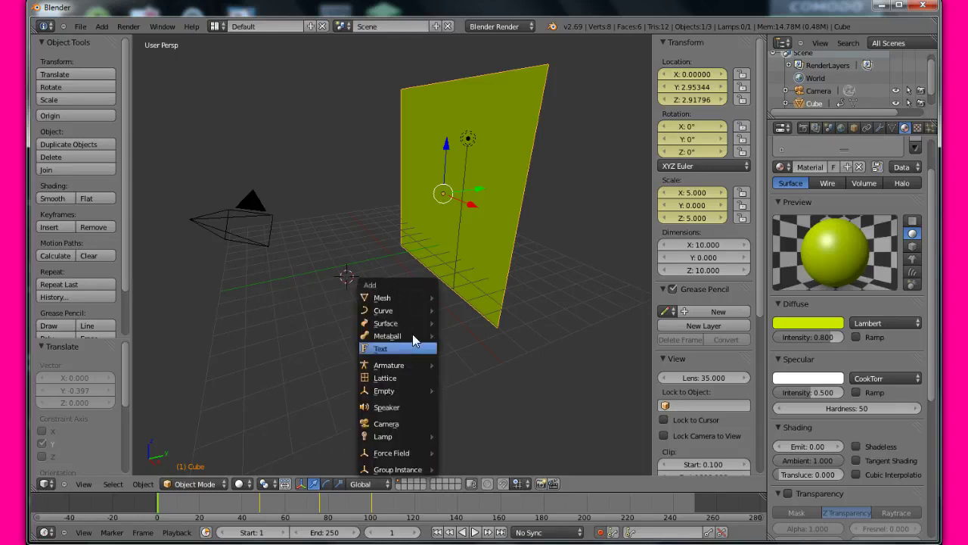
{"action": "mouse_move", "coordinate": [418, 335]}
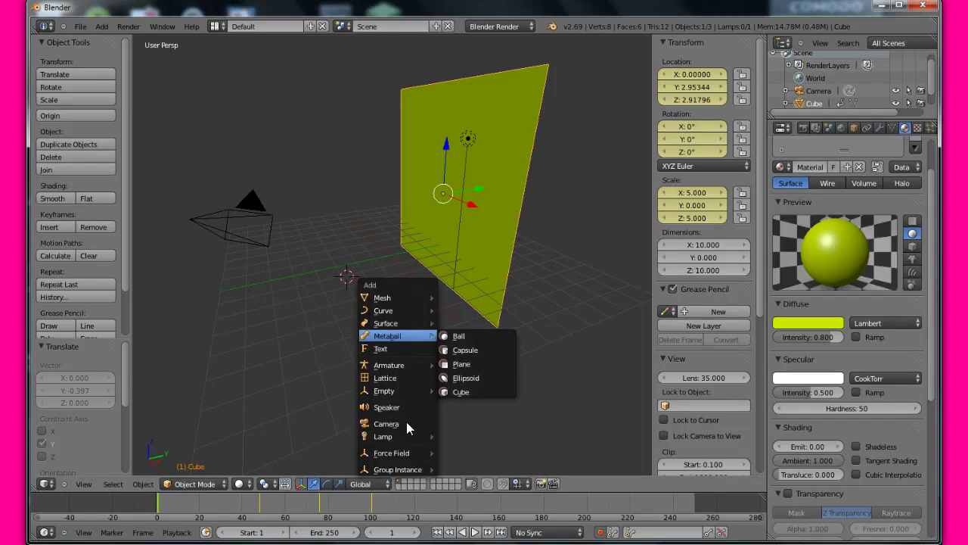
Add a mesh circle at frame 1 and move it to about X -0.69, Y -3.34, Z -1.44
{"action": "left_click", "coordinate": [291, 368]}
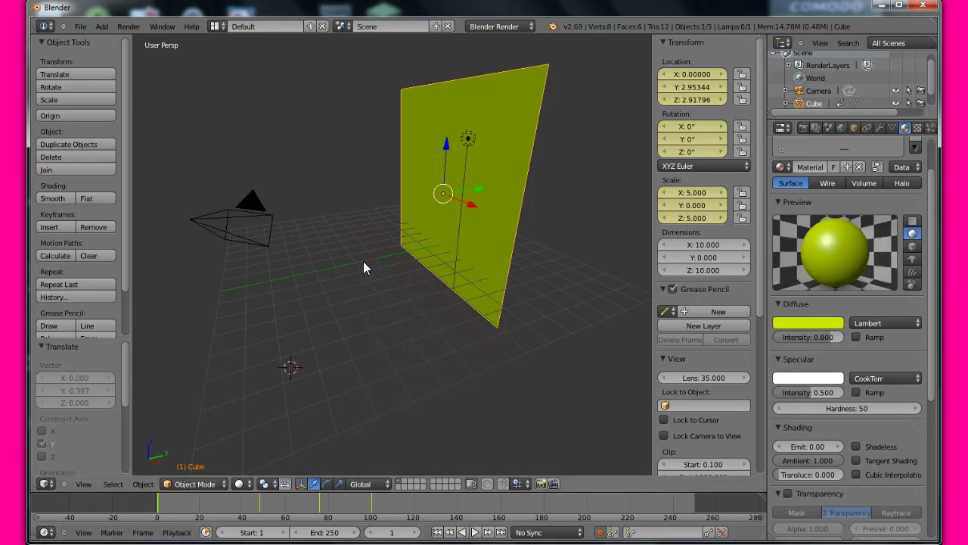
{"action": "key", "text": "shift+a"}
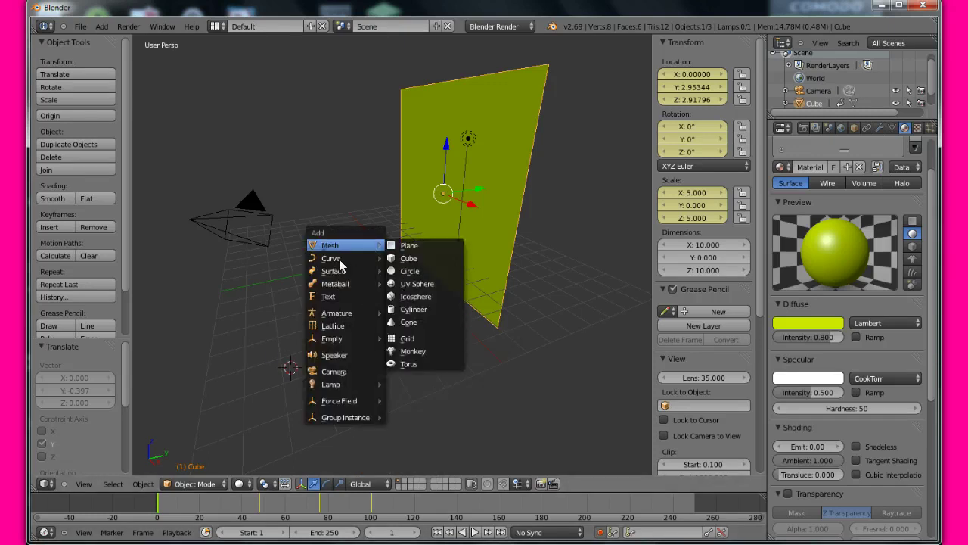
{"action": "key", "text": "Escape"}
{"action": "key", "text": "shift+a"}
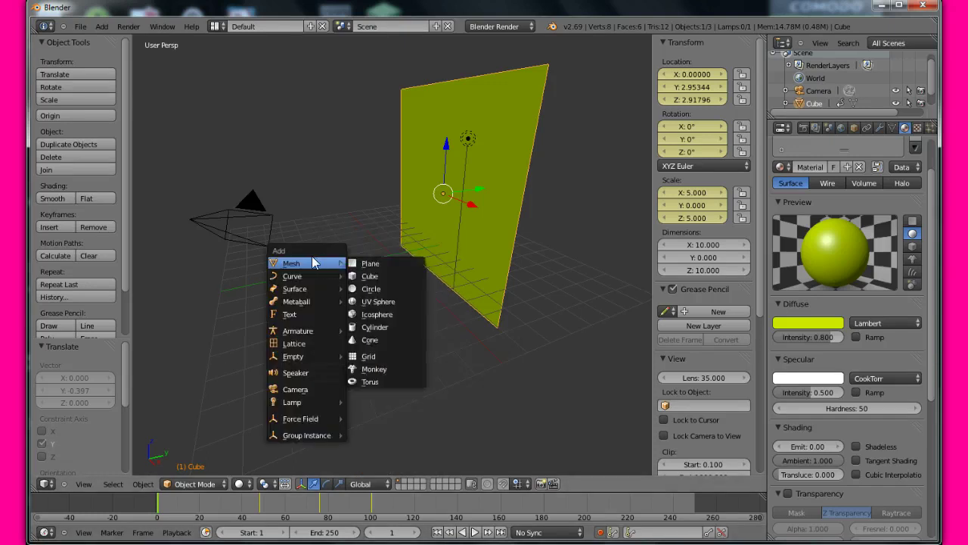
{"action": "left_click", "coordinate": [363, 290]}
{"action": "key", "text": "g"}
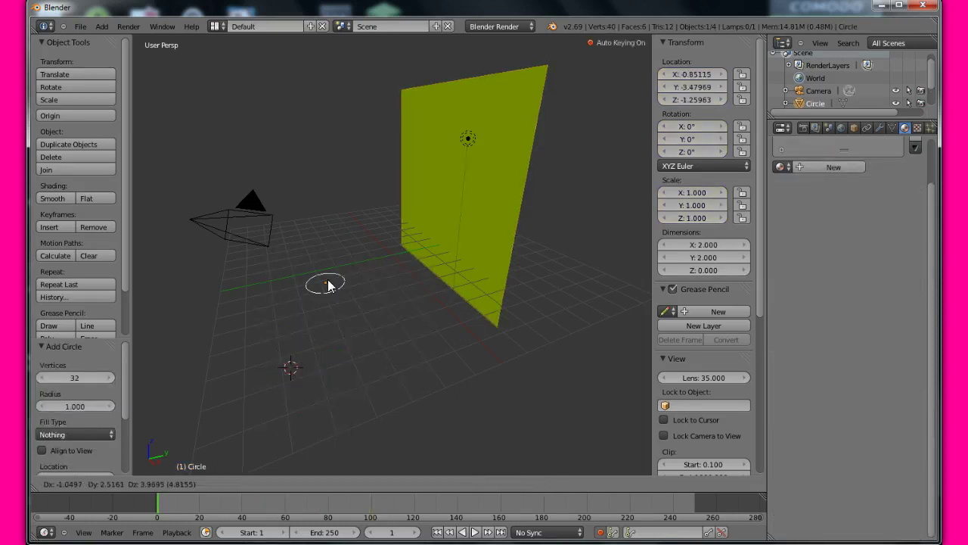
{"action": "left_click", "coordinate": [330, 286]}
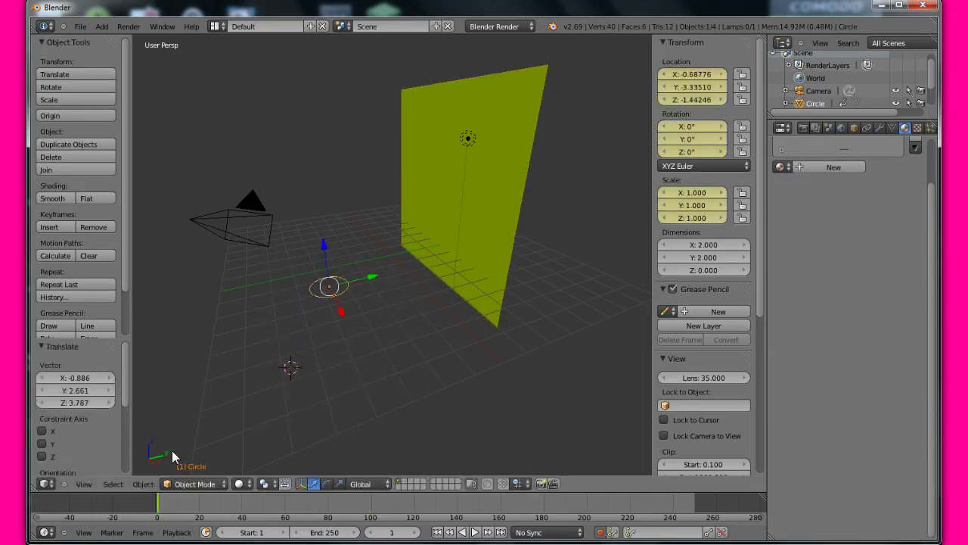
Raise the circle along Z to about 0.62 at frame 21
{"action": "left_click_drag", "start_coordinate": [162, 500], "coordinate": [199, 488]}
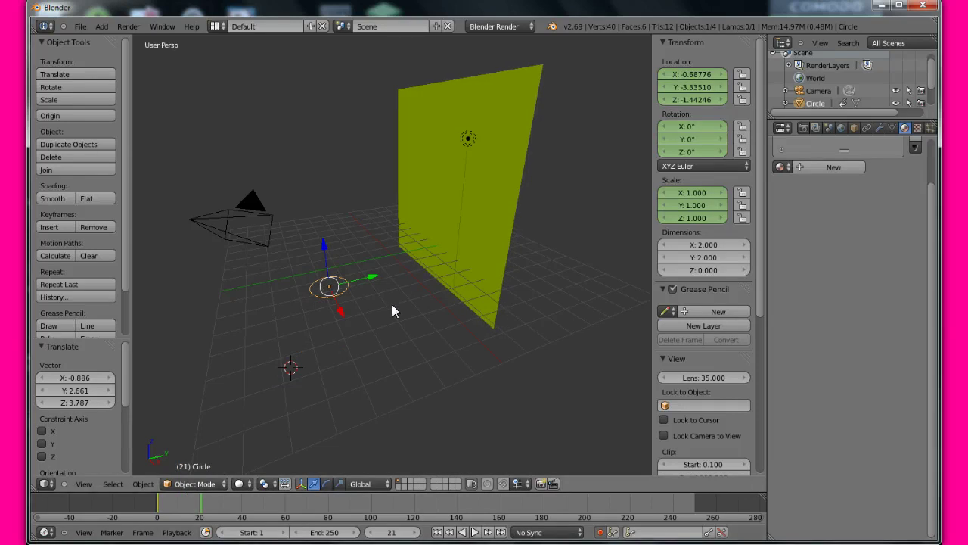
{"action": "left_click_drag", "start_coordinate": [326, 255], "coordinate": [309, 218]}
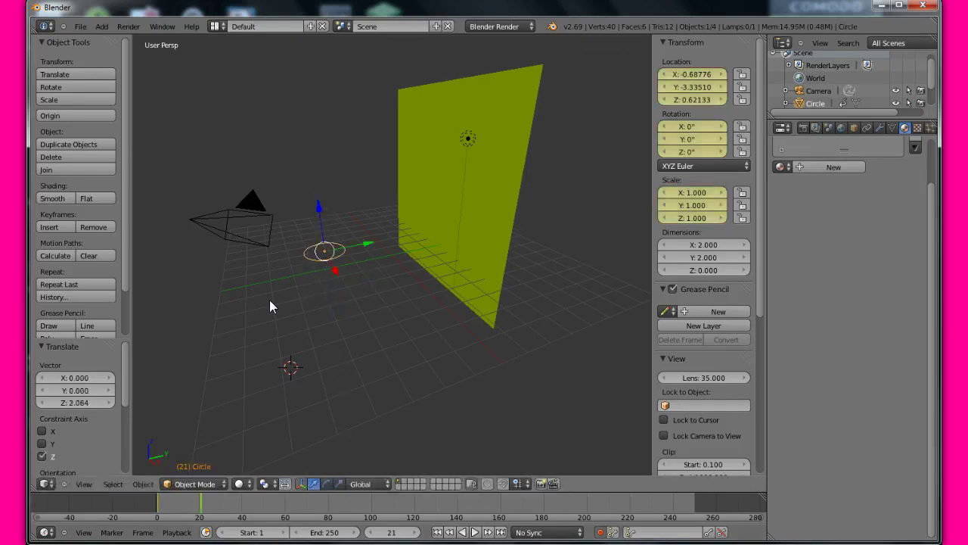
Play the animation with the circle from frame 0 and stop it at frame 69
{"action": "left_click_drag", "start_coordinate": [205, 503], "coordinate": [156, 505]}
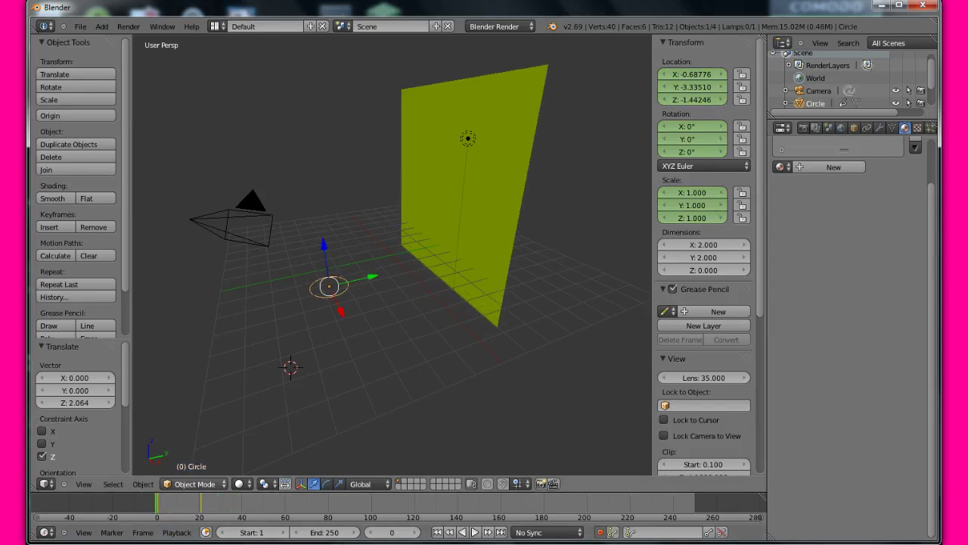
{"action": "left_click", "coordinate": [481, 532]}
{"action": "left_click", "coordinate": [367, 270]}
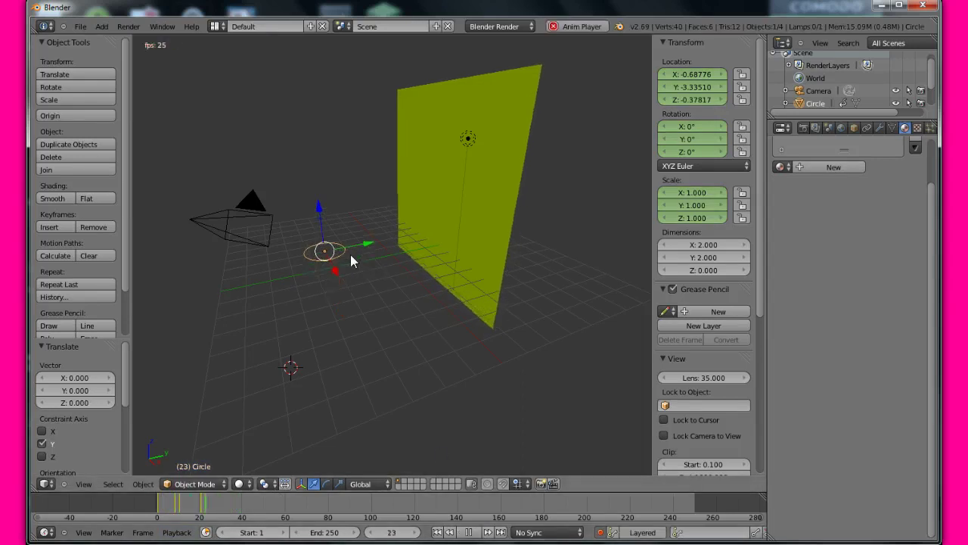
{"action": "left_click", "coordinate": [329, 253]}
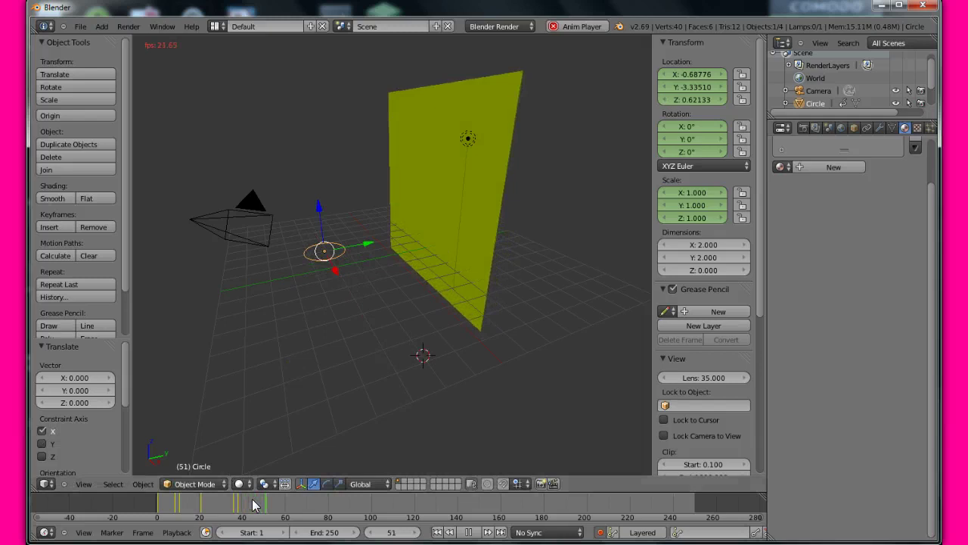
{"action": "left_click", "coordinate": [468, 532]}
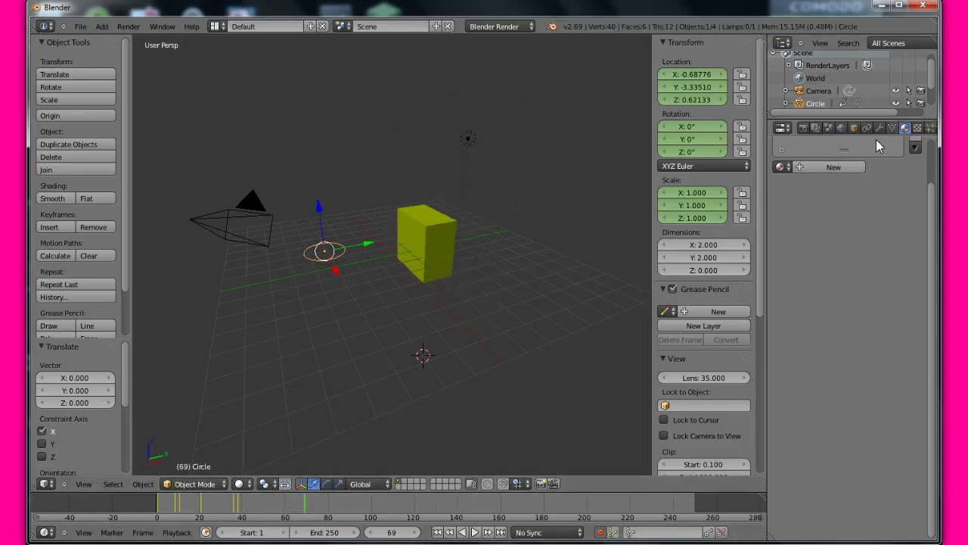
Give the circle a new material with a magenta diffuse color, about R 0.800, G 0.000, B 0.252
{"action": "left_click", "coordinate": [840, 167]}
{"action": "scroll", "coordinate": [862, 250], "scroll_direction": "down", "scroll_amount": 2}
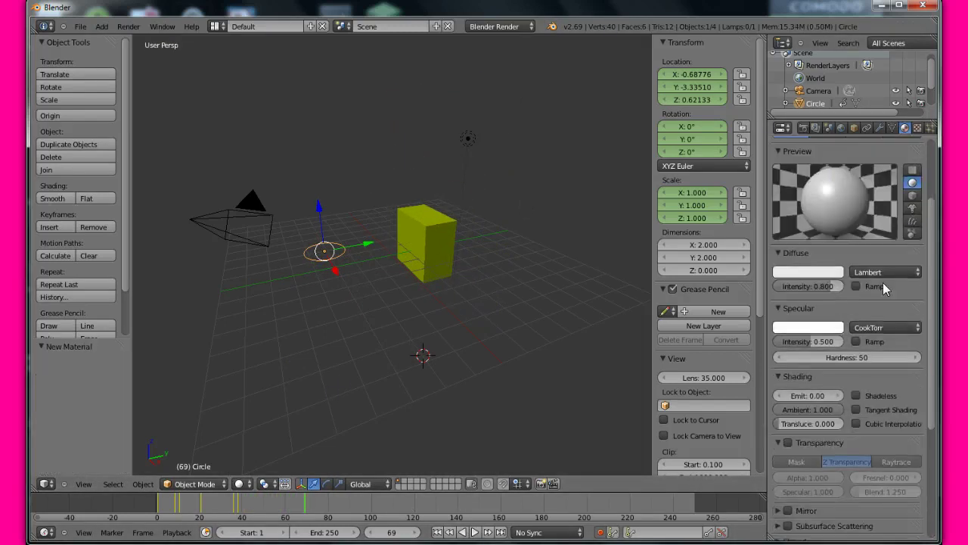
{"action": "left_click", "coordinate": [819, 278]}
{"action": "left_click_drag", "start_coordinate": [813, 179], "coordinate": [794, 196]}
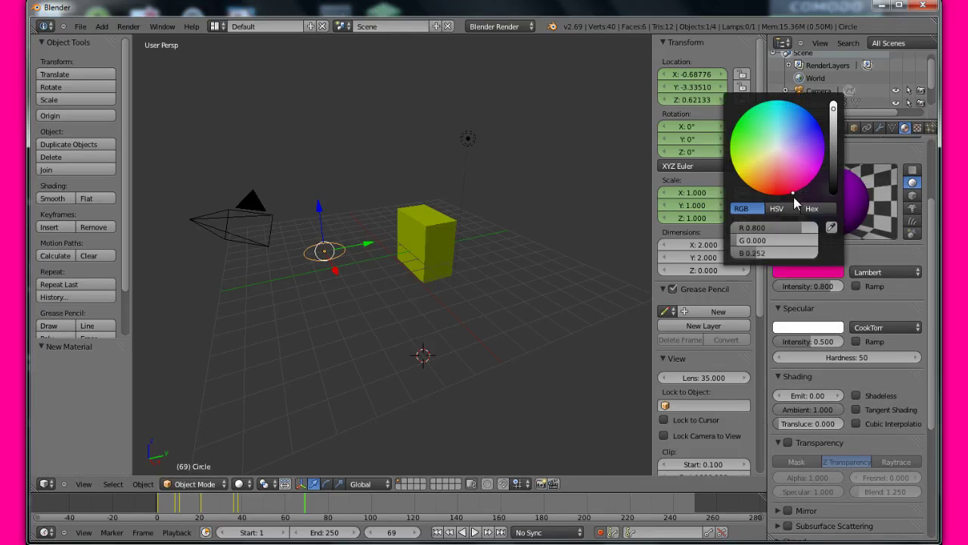
{"action": "key", "text": "shift+a"}
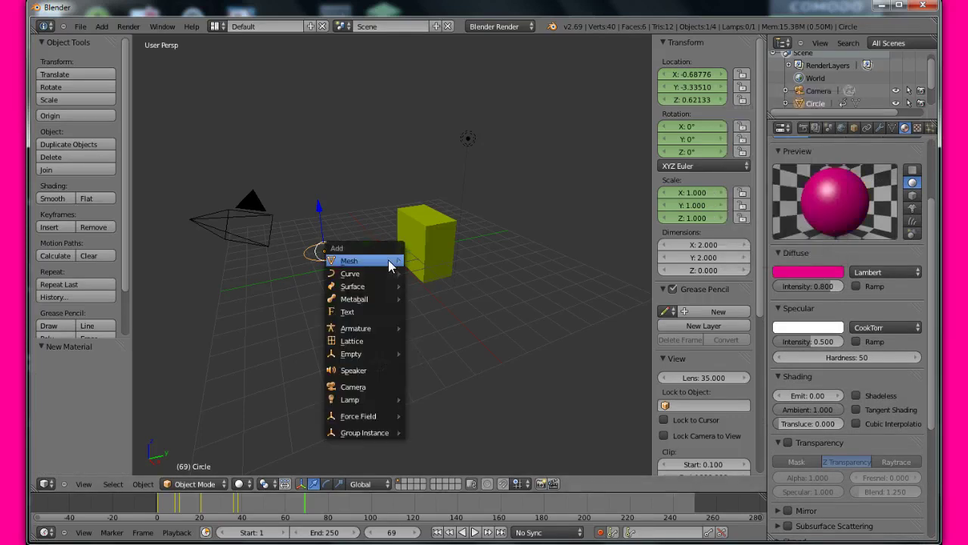
{"action": "mouse_move", "coordinate": [391, 257]}
{"action": "key", "text": "Escape"}
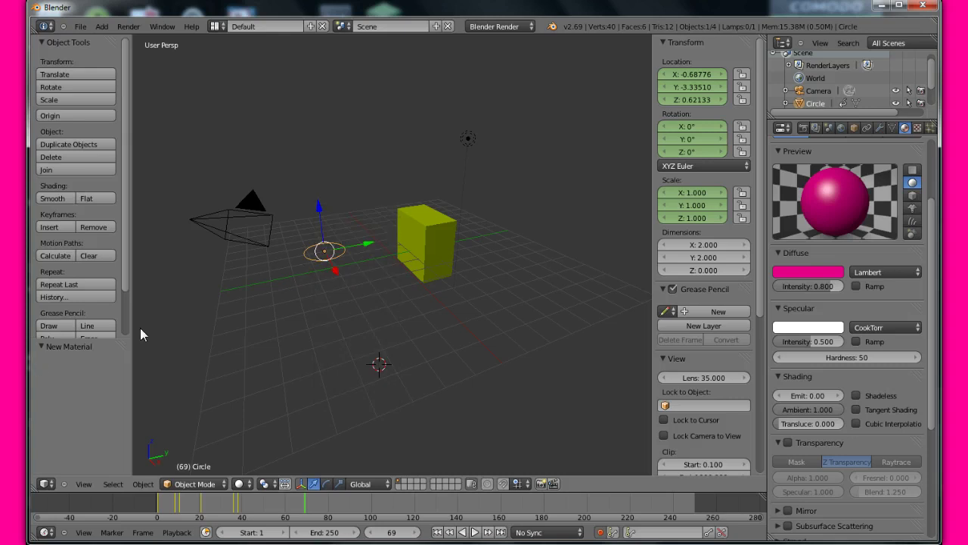
{"action": "key", "text": "shift+a"}
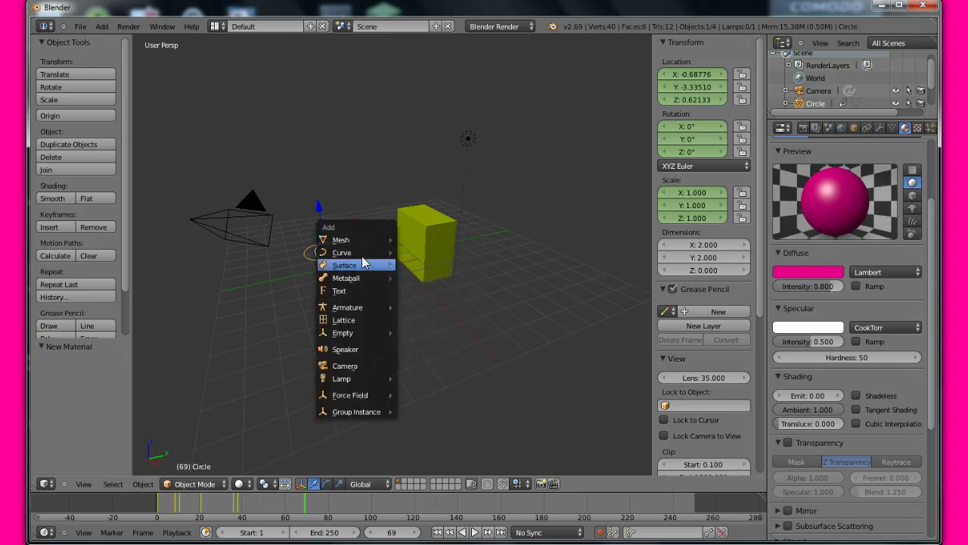
{"action": "mouse_move", "coordinate": [360, 258]}
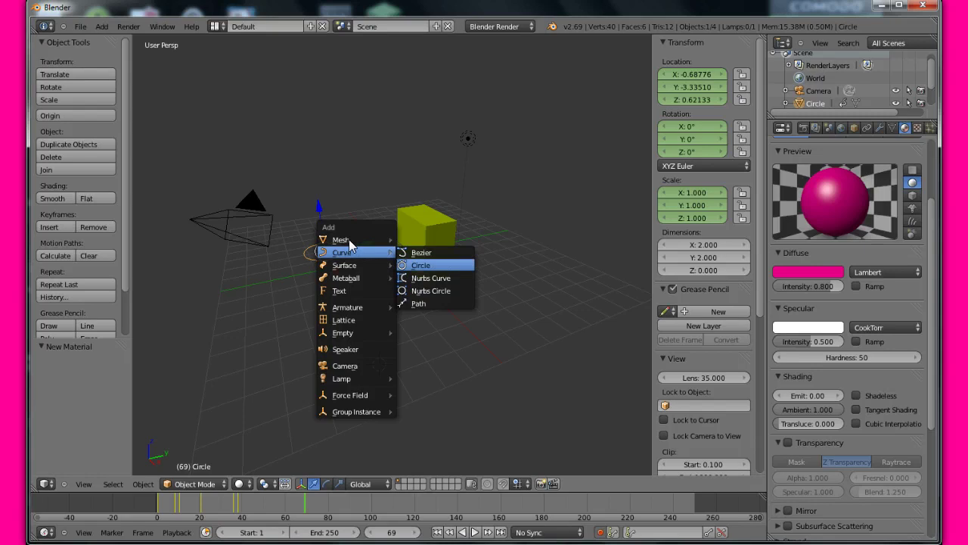
Add a mesh cylinder in front of the camera and raise it along Z to about 1.64
{"action": "left_click", "coordinate": [247, 324]}
{"action": "key", "text": "shift+a"}
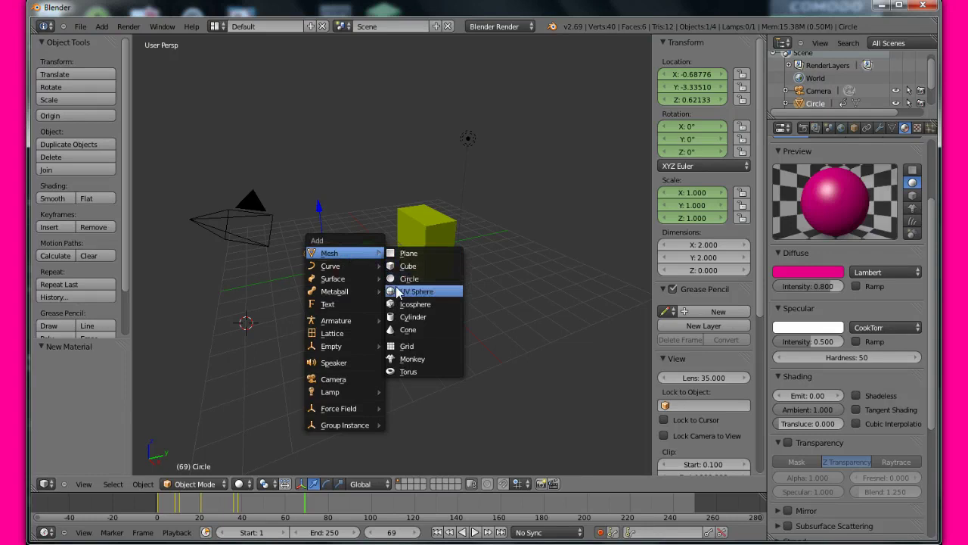
{"action": "left_click", "coordinate": [421, 319]}
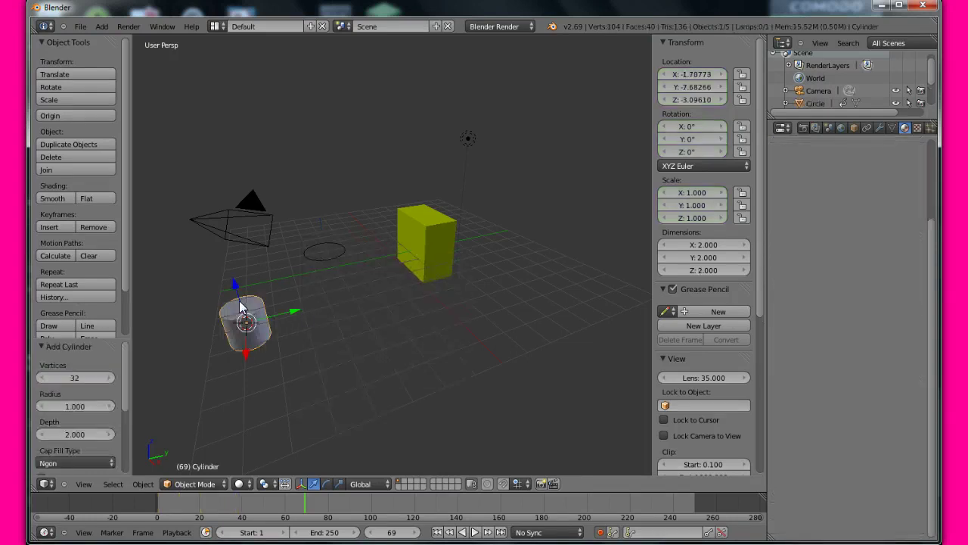
{"action": "key", "text": "g"}
{"action": "key", "text": "z"}
{"action": "left_click", "coordinate": [181, 206]}
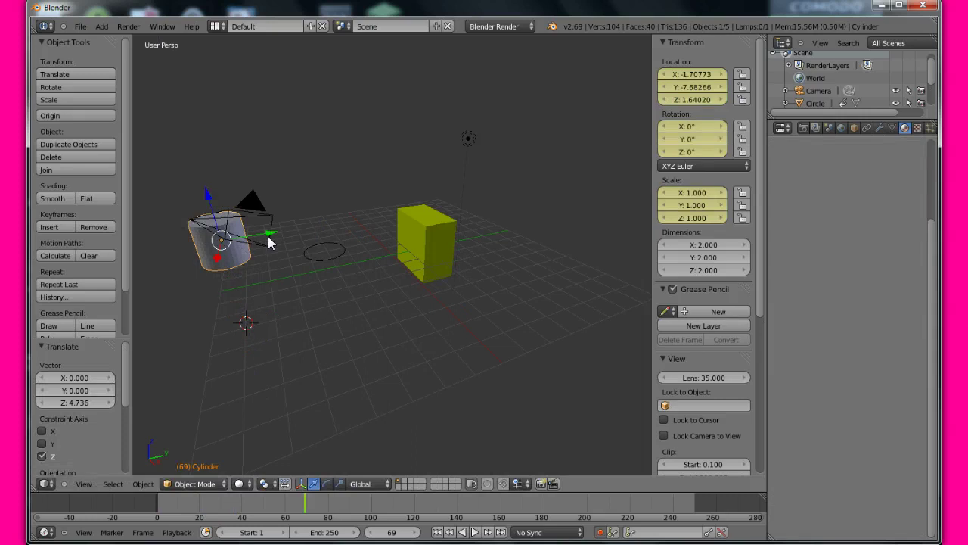
Move the cylinder onto the top of the cube, at about X -0.30, Y 1.93, Z 3.01
{"action": "key", "text": "g"}
{"action": "key", "text": "y"}
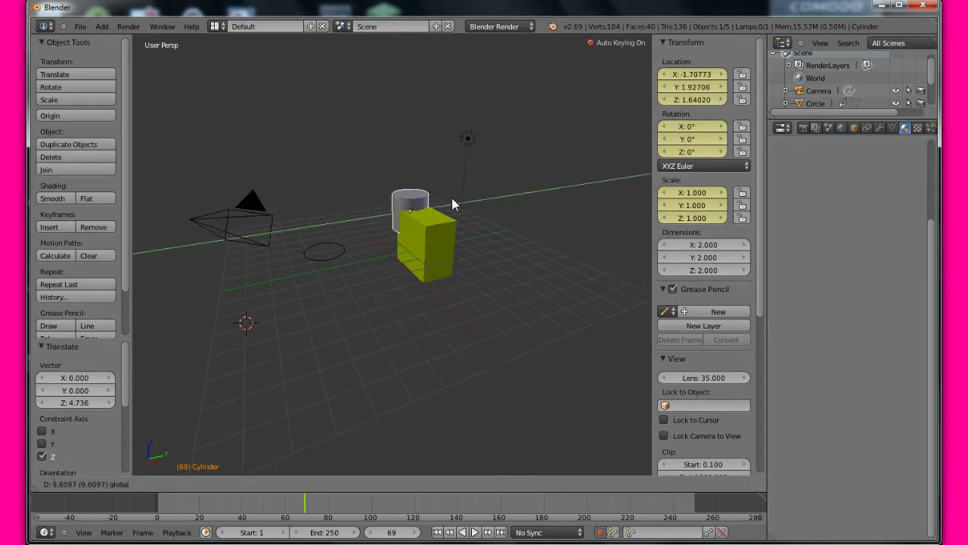
{"action": "left_click", "coordinate": [452, 198]}
{"action": "key", "text": "g"}
{"action": "key", "text": "x"}
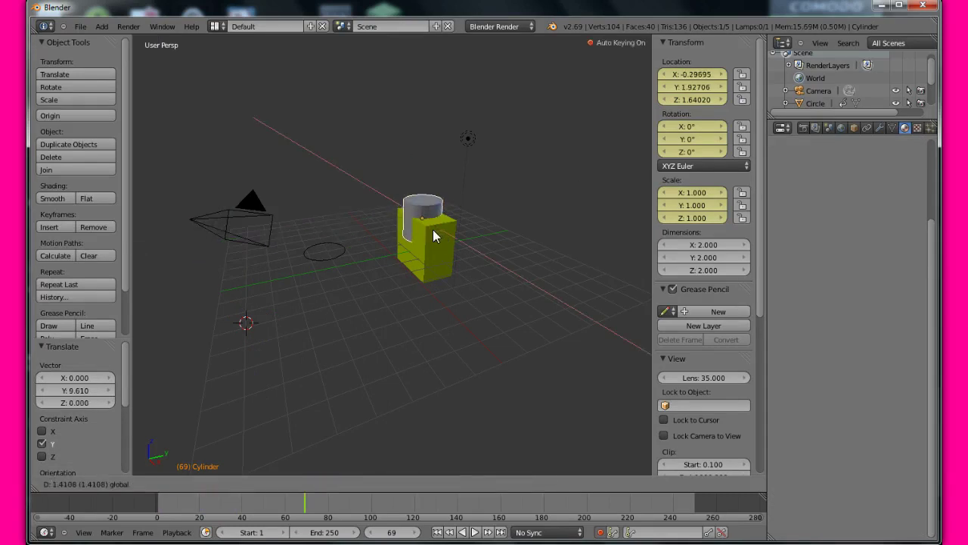
{"action": "left_click", "coordinate": [423, 205]}
{"action": "key", "text": "g"}
{"action": "key", "text": "z"}
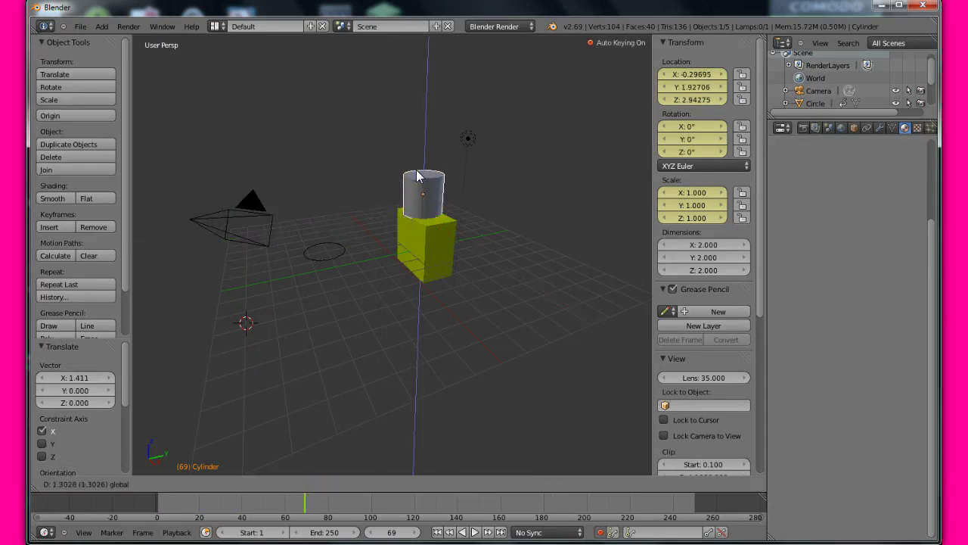
{"action": "left_click", "coordinate": [415, 175]}
Move the cylinder down beside the circle at frame 0, to about Y -2.72 and Z -1.30
{"action": "left_click_drag", "start_coordinate": [304, 510], "coordinate": [154, 486]}
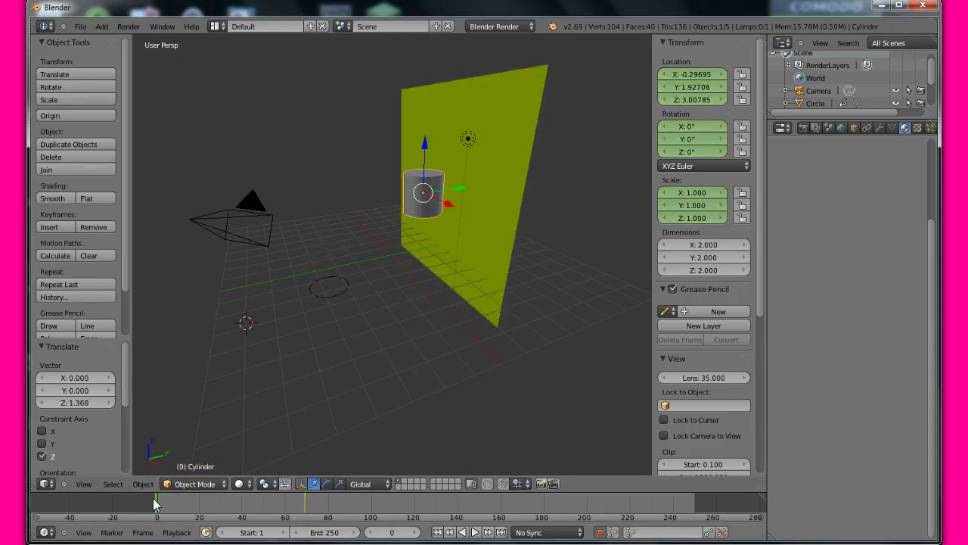
{"action": "left_click_drag", "start_coordinate": [425, 172], "coordinate": [366, 273]}
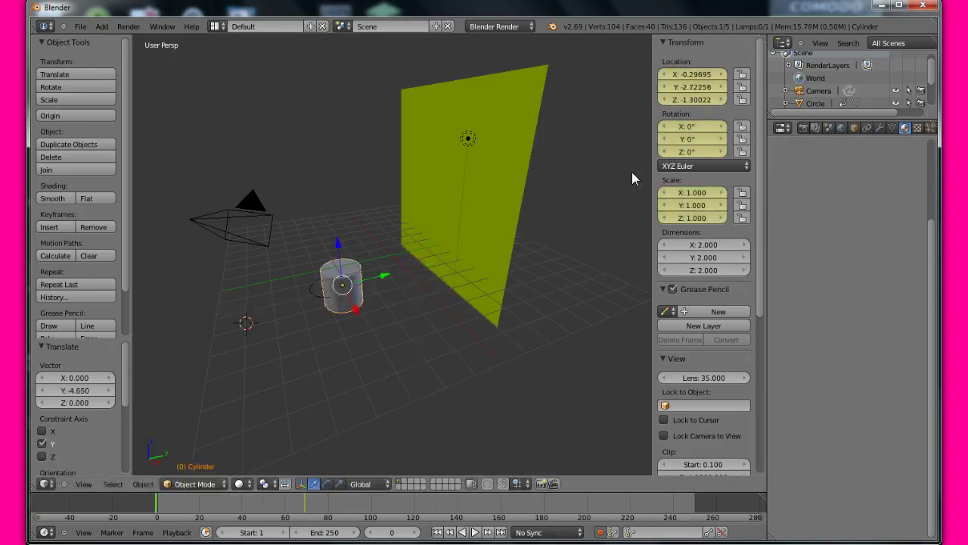
Set the cylinder's rotation to about 10675.423°, 15291.035°, 57978.797° and its scale to about 41.881, -29.160, 190.921 at frame 0
{"action": "left_click_drag", "start_coordinate": [678, 127], "coordinate": [779, 152]}
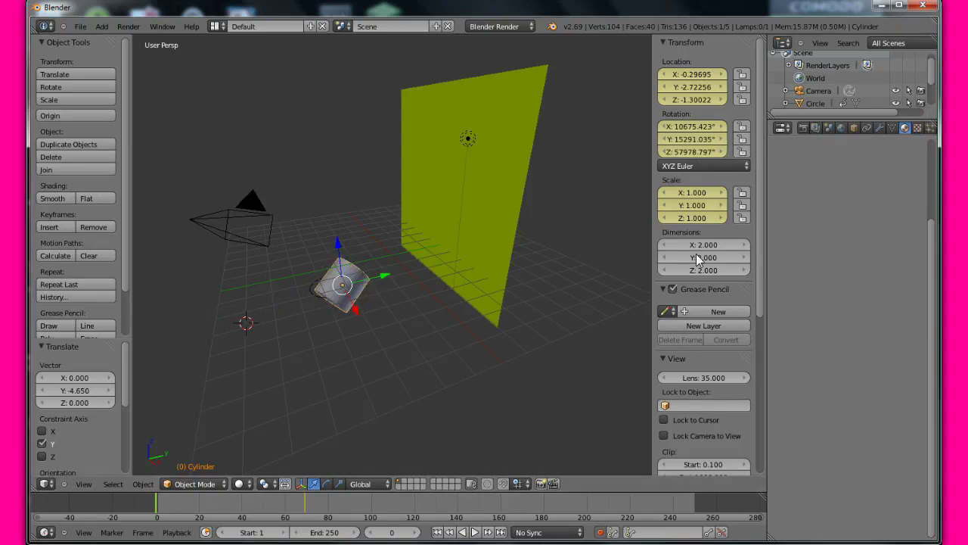
{"action": "left_click_drag", "start_coordinate": [701, 199], "coordinate": [728, 222]}
{"action": "left_click", "coordinate": [297, 296]}
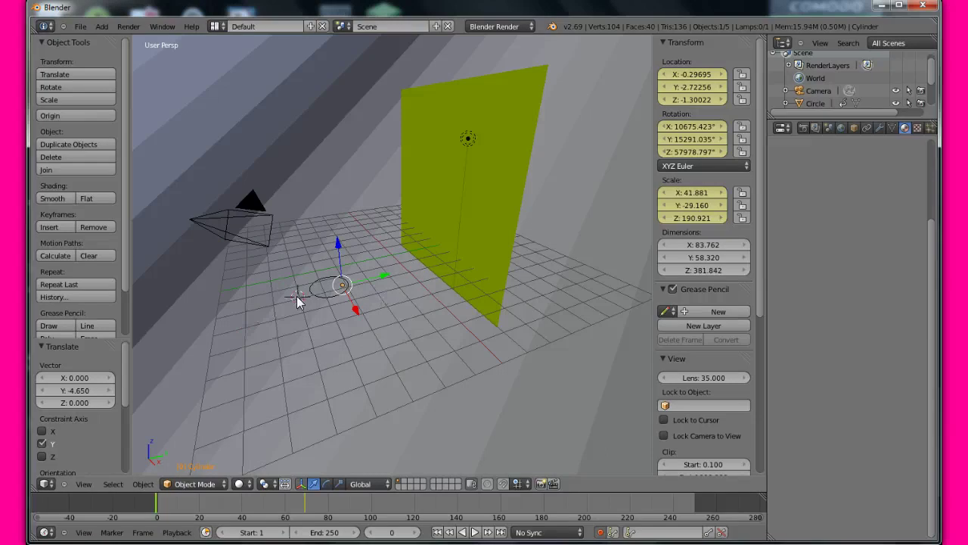
Play the animation with the cylinder, stop it and go to frame 103
{"action": "key", "text": "space"}
{"action": "left_click", "coordinate": [474, 532]}
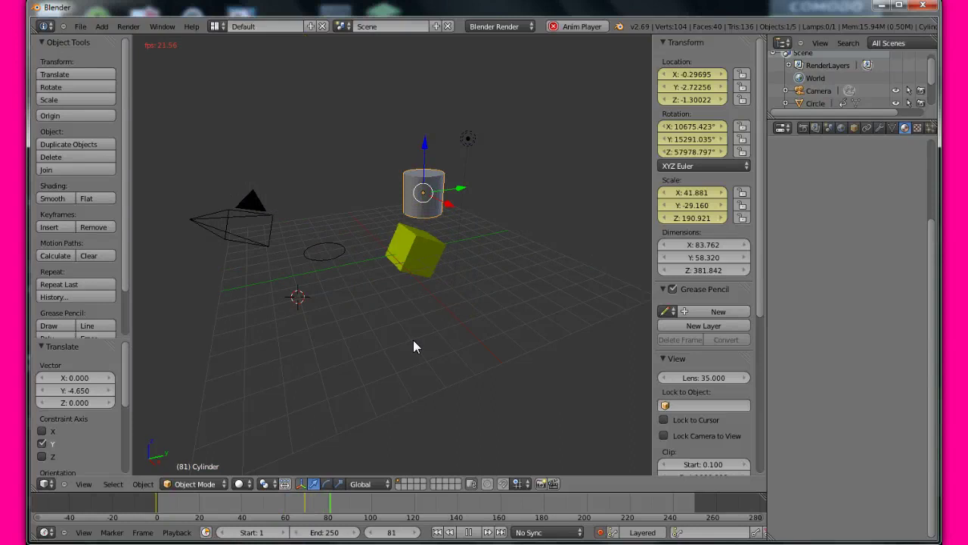
{"action": "left_click", "coordinate": [466, 532]}
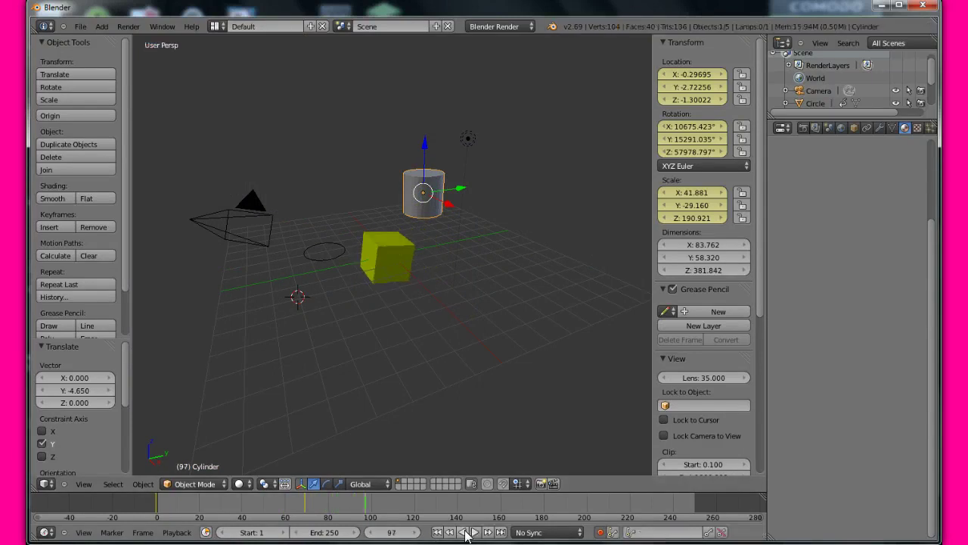
{"action": "left_click", "coordinate": [371, 504]}
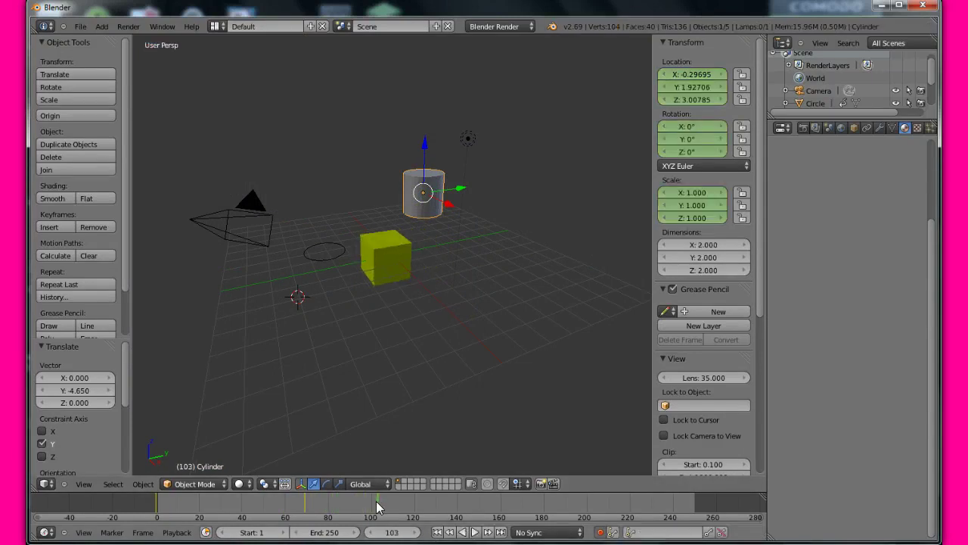
Render the whole animation
{"action": "left_click", "coordinate": [128, 27]}
{"action": "left_click", "coordinate": [168, 53]}
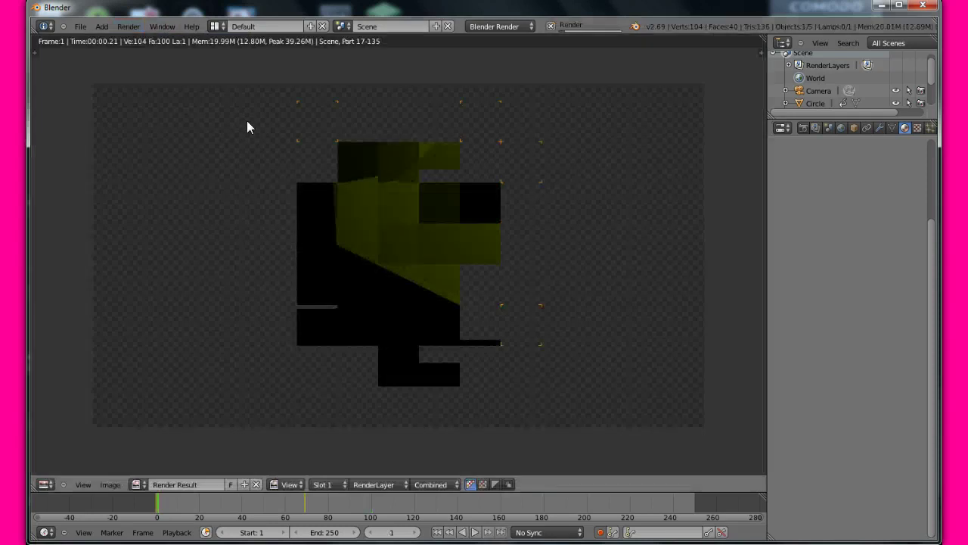
Stop the animation render, return to the 3D view and move the cylinder to about Y 3.14 and Z -0.10 at frame 100
{"action": "key", "text": "Escape"}
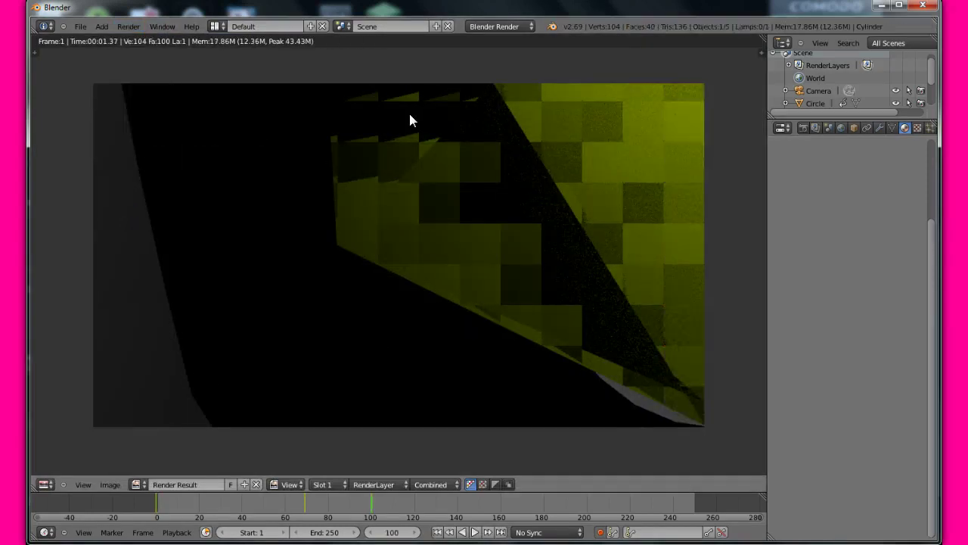
{"action": "left_click", "coordinate": [128, 27]}
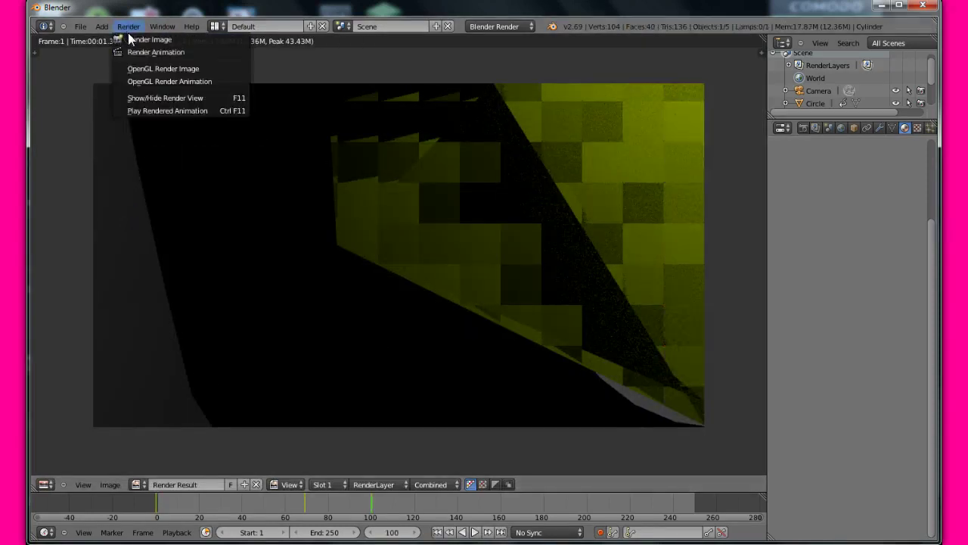
{"action": "left_click", "coordinate": [189, 97]}
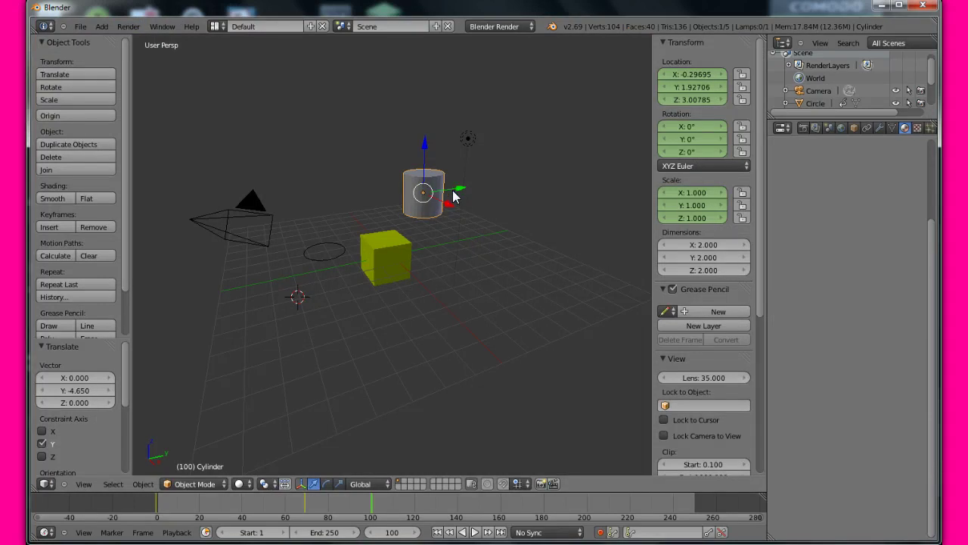
{"action": "left_click_drag", "start_coordinate": [452, 190], "coordinate": [445, 214]}
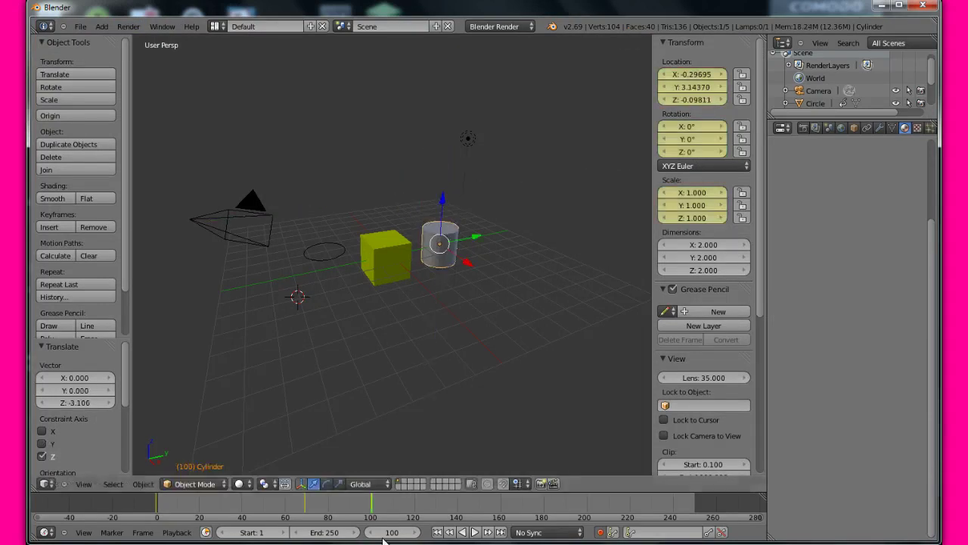
Reset the cylinder's scale to 1.000 and set its rotation to about 51781.62°, 88024.67°, 186449.643° at frame 0
{"action": "left_click_drag", "start_coordinate": [376, 501], "coordinate": [155, 503]}
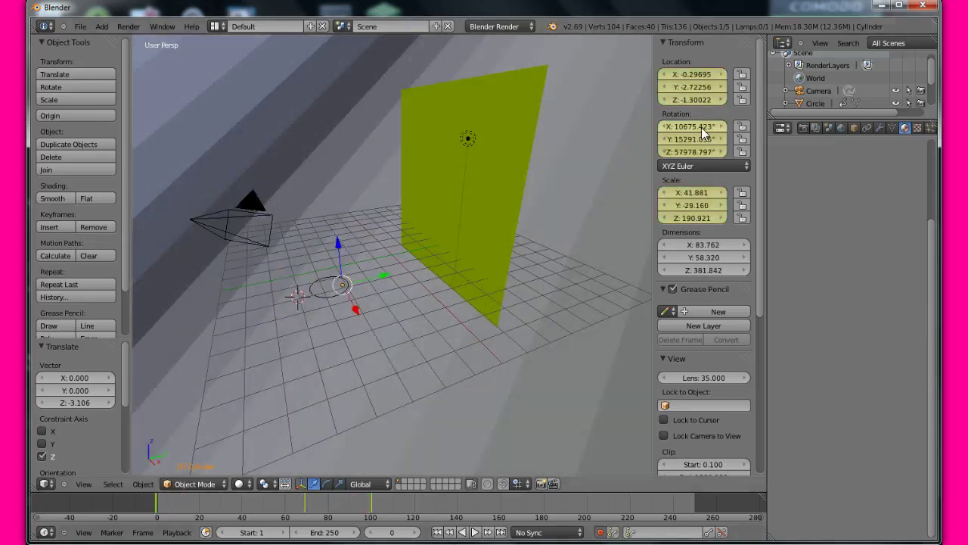
{"action": "key", "text": "BackSpace"}
{"action": "key", "text": "BackSpace"}
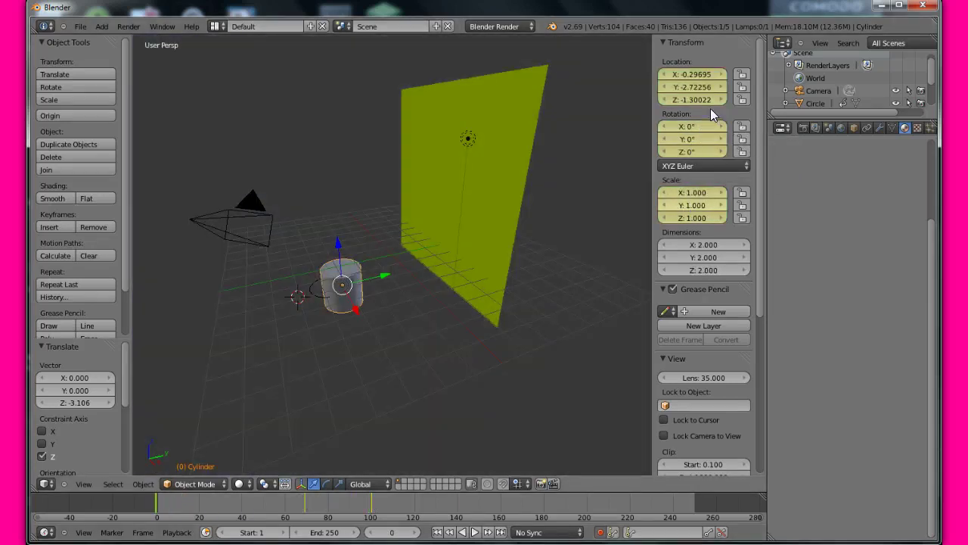
{"action": "left_click_drag", "start_coordinate": [709, 125], "coordinate": [760, 128]}
{"action": "left_click_drag", "start_coordinate": [697, 142], "coordinate": [774, 149]}
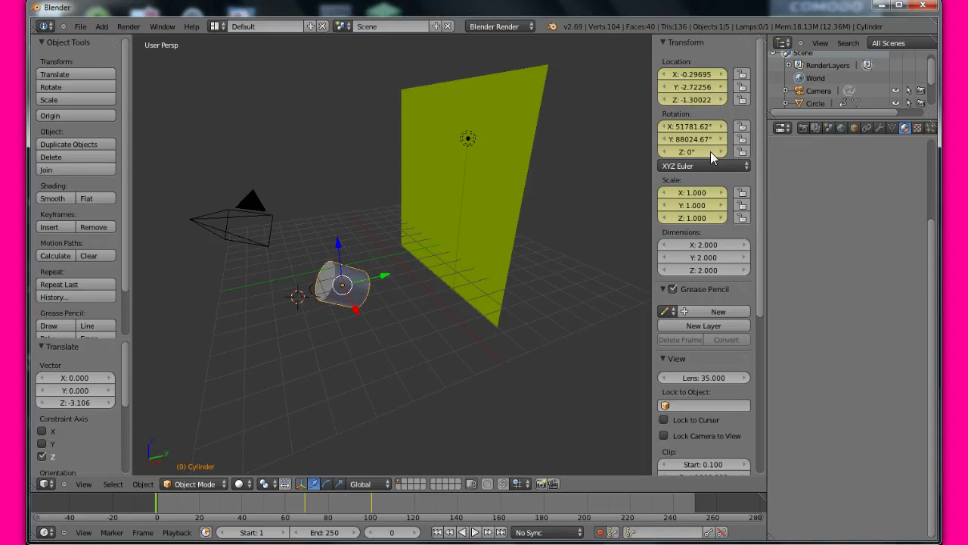
{"action": "left_click_drag", "start_coordinate": [710, 151], "coordinate": [872, 151]}
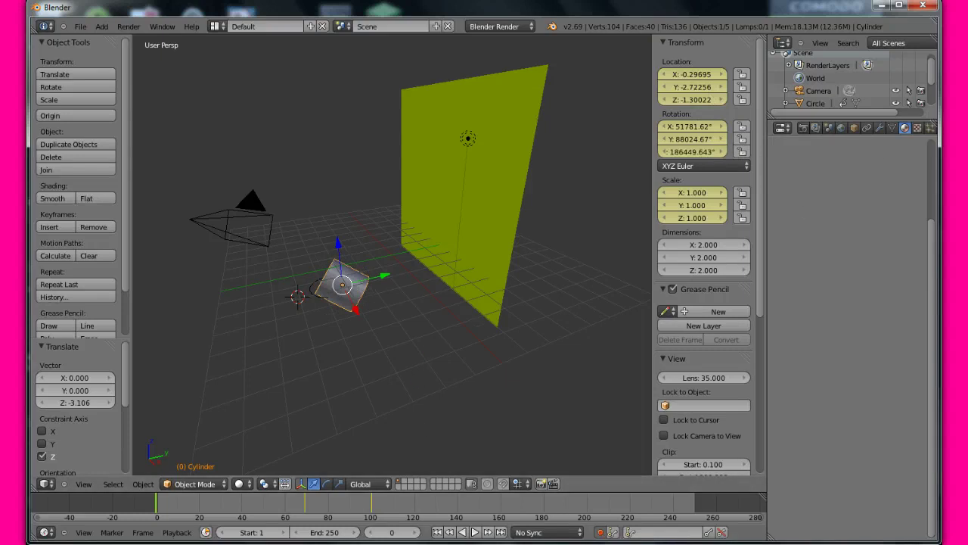
Set the cylinder's rotation to 90° on Y and 0° on Z at frame 120
{"action": "left_click_drag", "start_coordinate": [367, 502], "coordinate": [414, 506]}
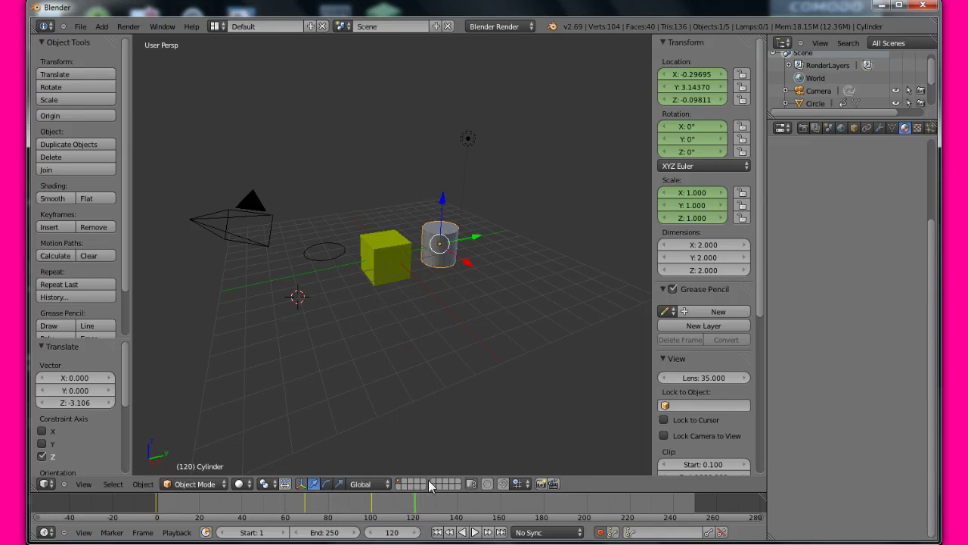
{"action": "mouse_move", "coordinate": [697, 137]}
{"action": "left_mouse_down"}
{"action": "mouse_move", "coordinate": [720, 133]}
{"action": "mouse_move", "coordinate": [703, 138]}
{"action": "left_mouse_up"}
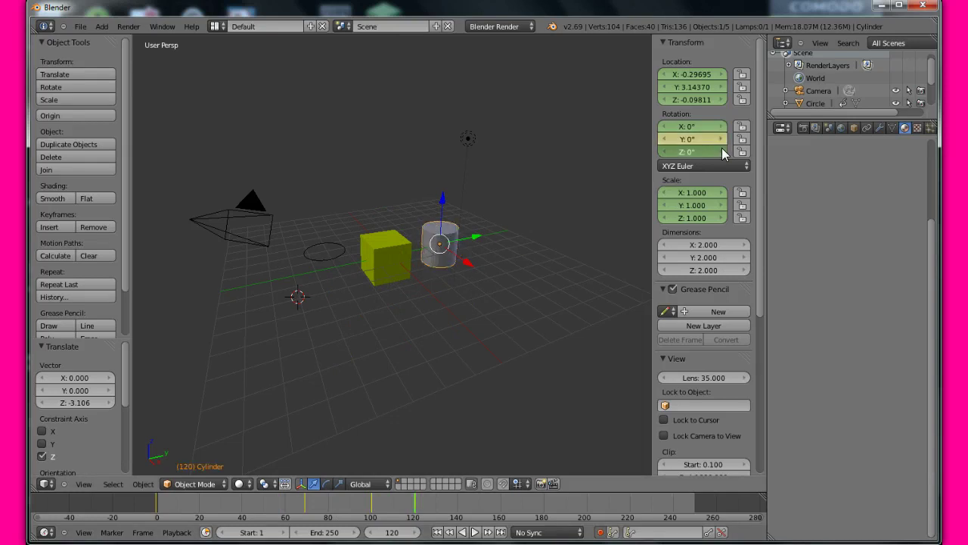
{"action": "left_click", "coordinate": [721, 151]}
{"action": "left_click", "coordinate": [721, 152]}
{"action": "left_click", "coordinate": [694, 144]}
{"action": "type", "text": "90"}
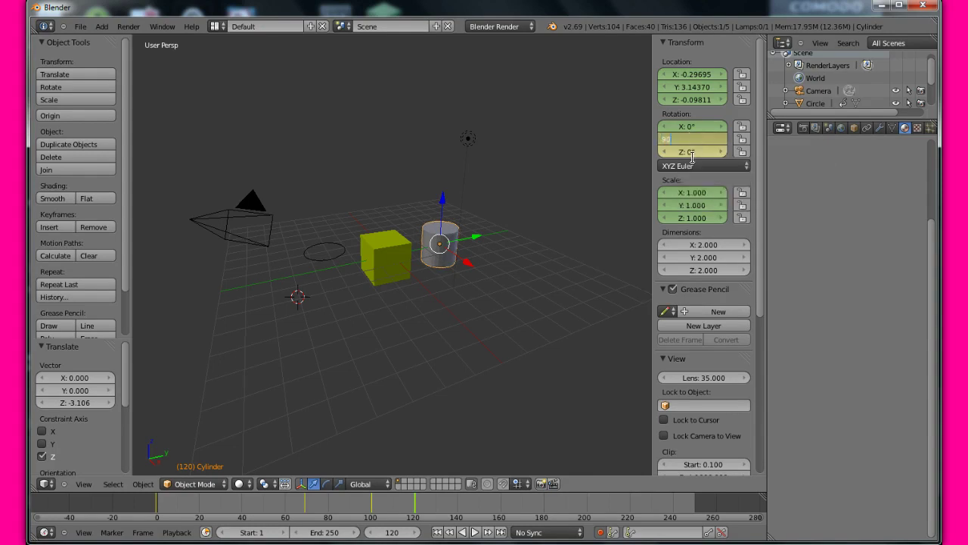
{"action": "key", "text": "Return"}
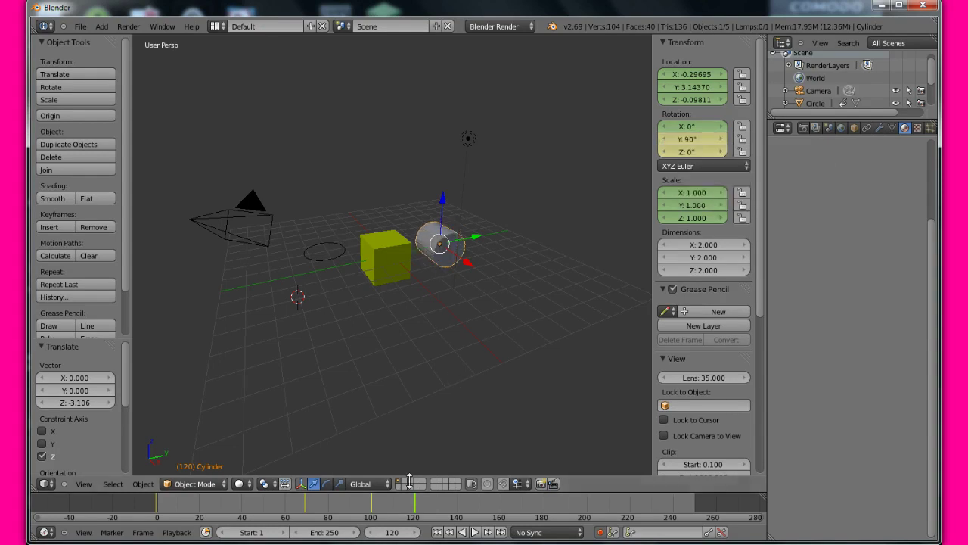
Set the cylinder's rotation to 0° on X, 90° on Y and 0° on Z at frame 180
{"action": "left_click_drag", "start_coordinate": [453, 496], "coordinate": [543, 499]}
{"action": "left_click_drag", "start_coordinate": [720, 152], "coordinate": [687, 157]}
{"action": "key", "text": "BackSpace"}
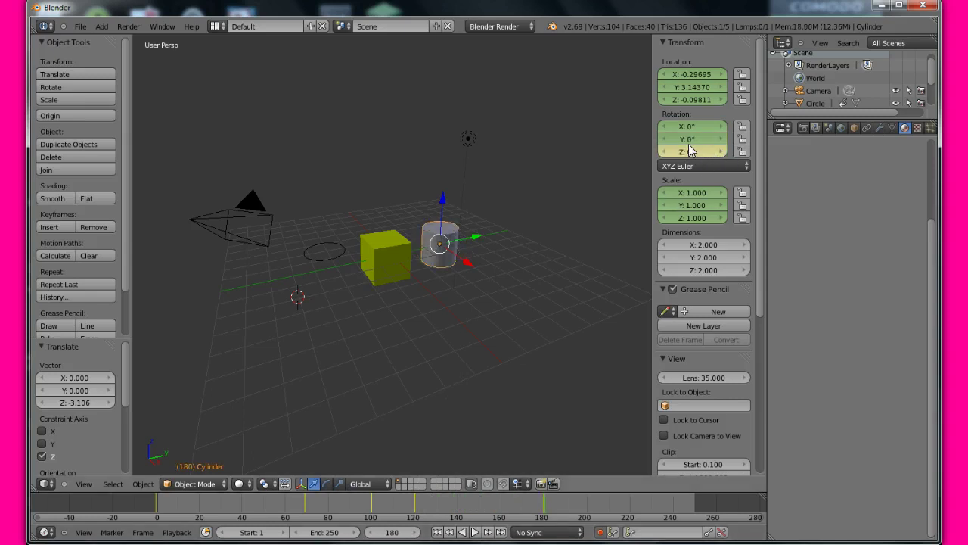
{"action": "left_click", "coordinate": [697, 140]}
{"action": "key", "text": "Return"}
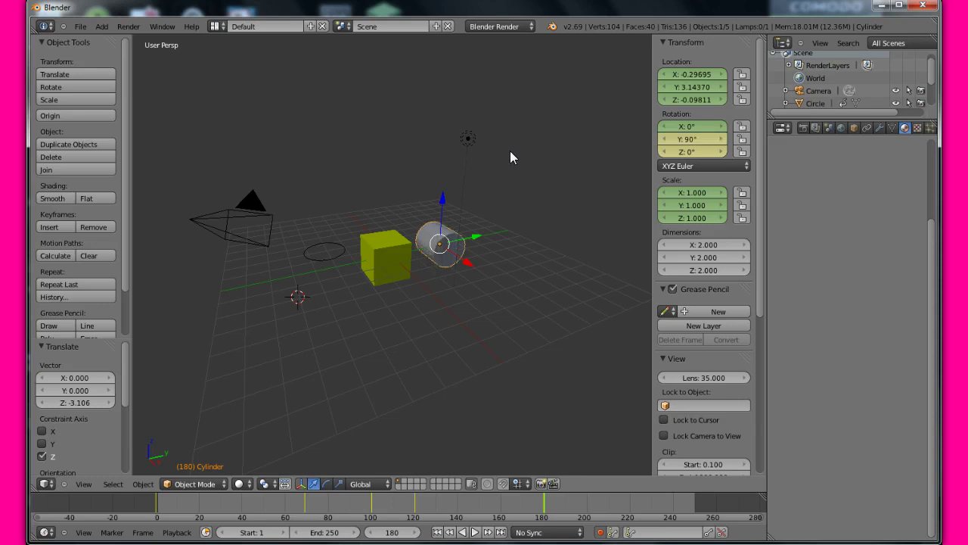
{"action": "left_click_drag", "start_coordinate": [700, 124], "coordinate": [695, 127]}
{"action": "left_click", "coordinate": [695, 127]}
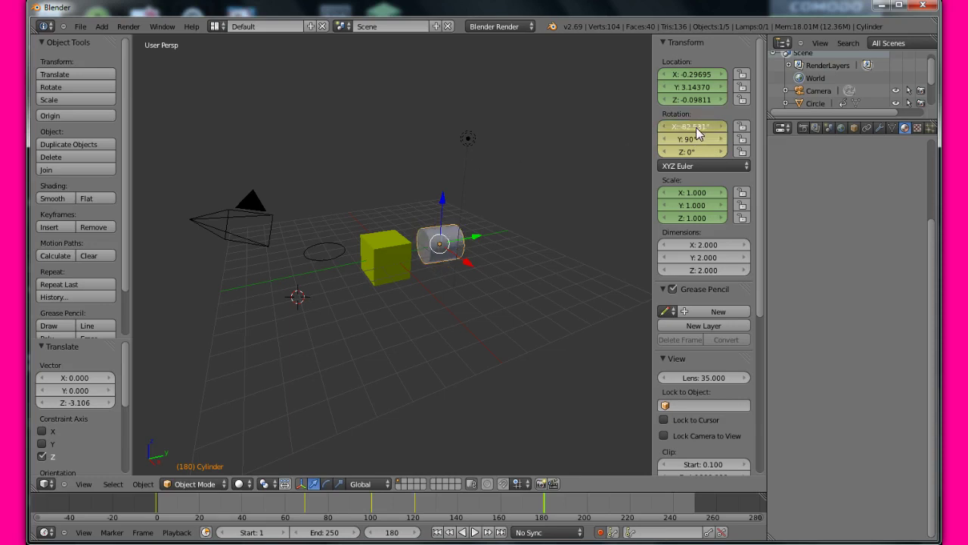
{"action": "key", "text": "BackSpace"}
{"action": "type", "text": "0"}
{"action": "key", "text": "Return"}
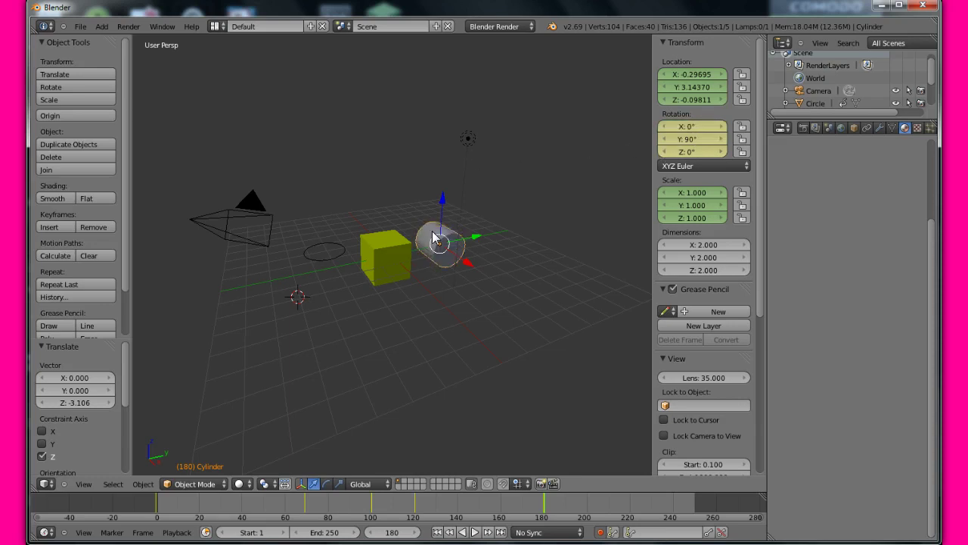
Move the cylinder along Y to about 2.62 at frame 180 and set its Y rotation to 90° again
{"action": "left_click_drag", "start_coordinate": [471, 240], "coordinate": [466, 241]}
{"action": "left_click_drag", "start_coordinate": [469, 241], "coordinate": [466, 241]}
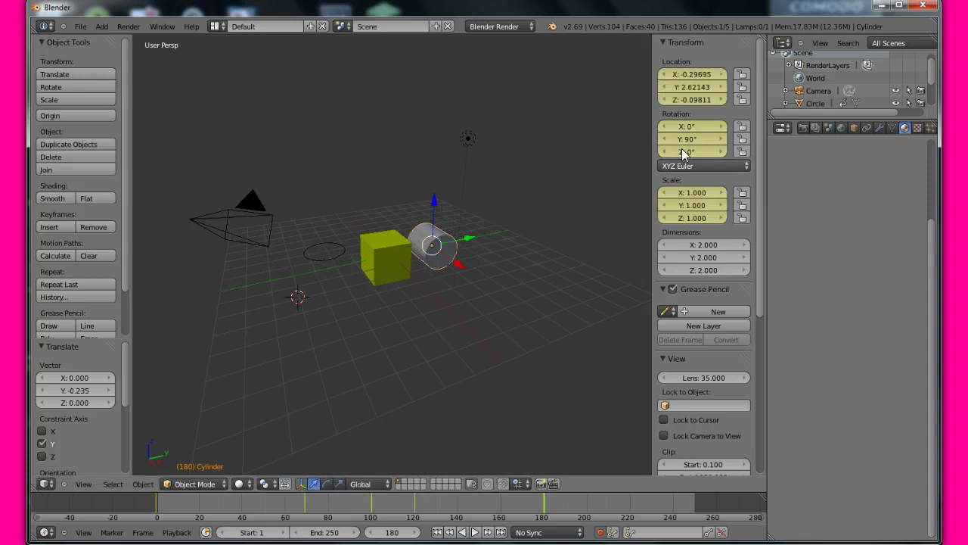
{"action": "left_click_drag", "start_coordinate": [692, 139], "coordinate": [686, 144]}
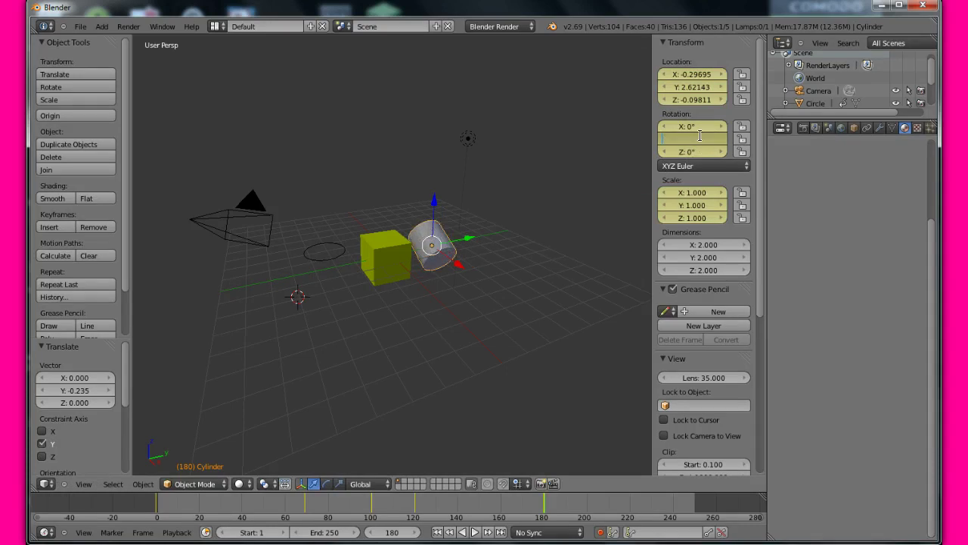
{"action": "key", "text": "Return"}
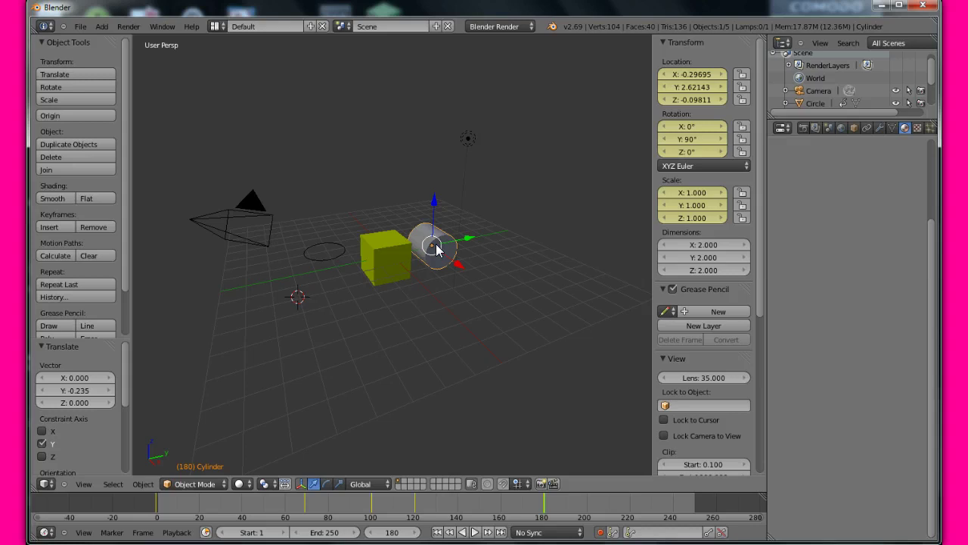
Try a free rotation of about -393° on the cylinder, clear it and restore the Y rotation of 90°
{"action": "key", "text": "r"}
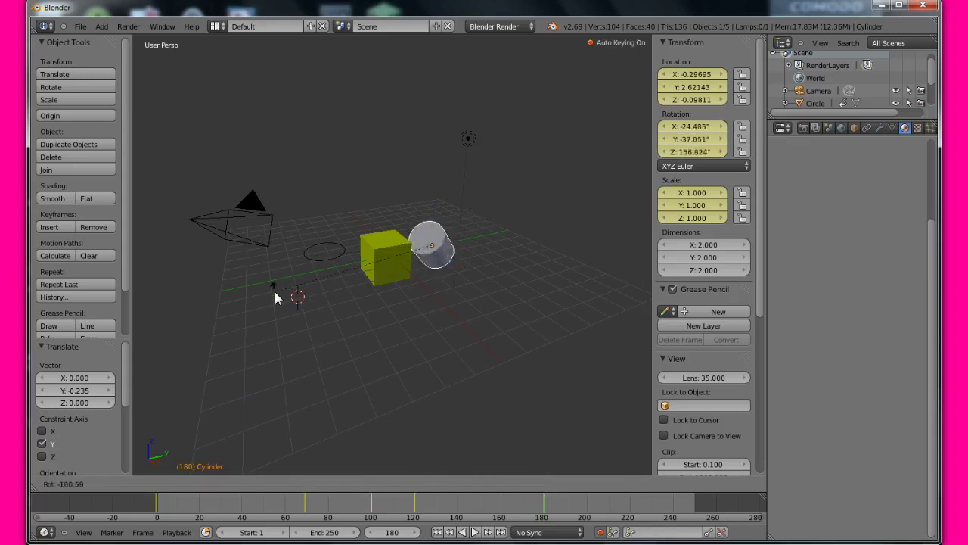
{"action": "left_click", "coordinate": [492, 181]}
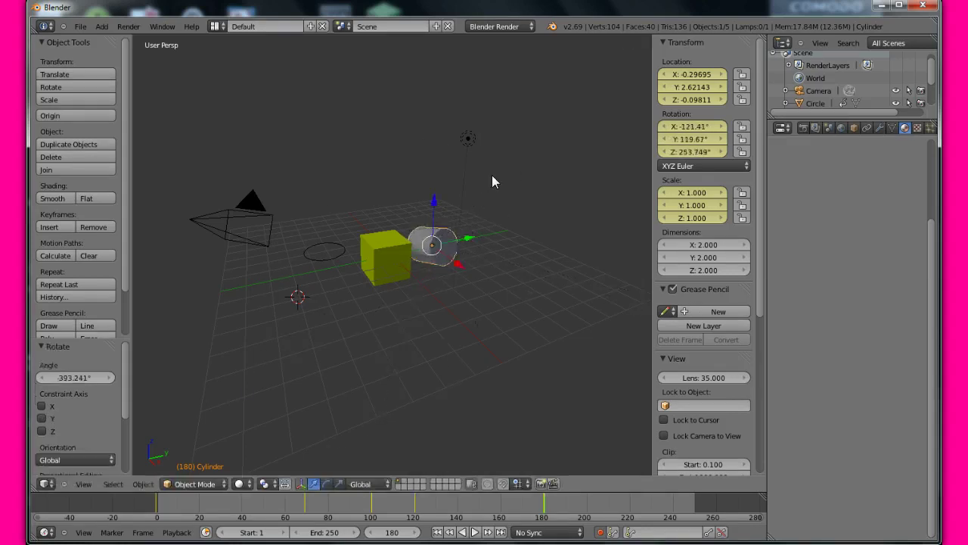
{"action": "key", "text": "alt+r"}
{"action": "left_click", "coordinate": [687, 136]}
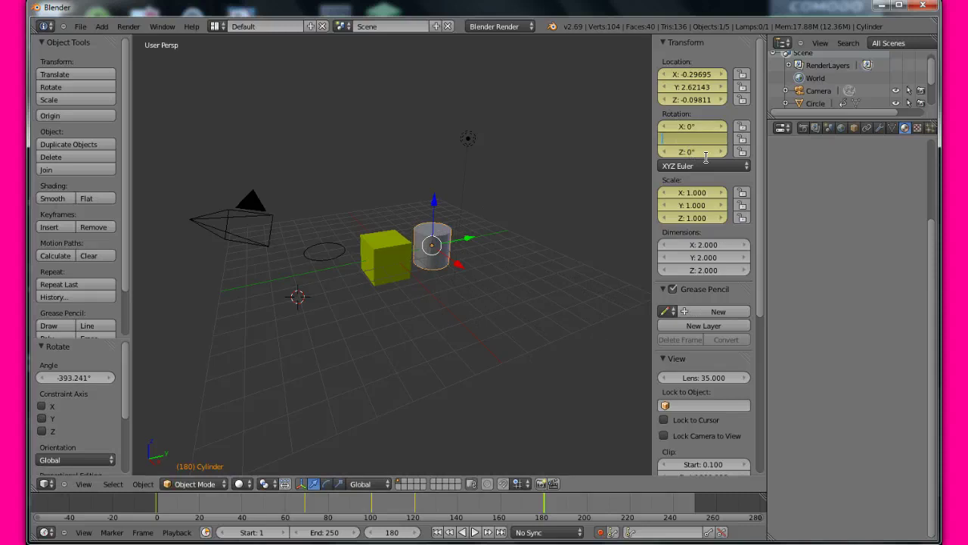
{"action": "type", "text": "90"}
{"action": "key", "text": "Return"}
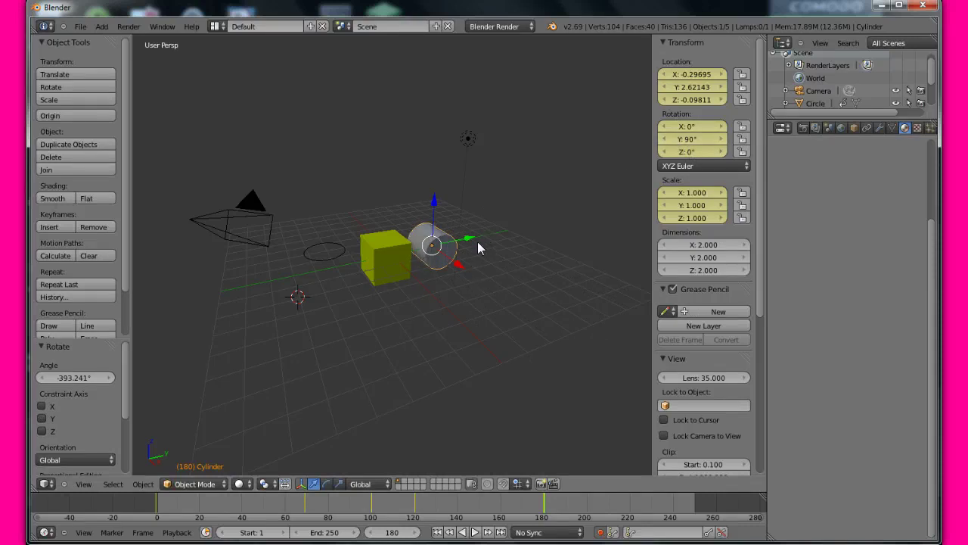
Move the cylinder along Y to about 1.18, into the cube at frame 180, and set its Z rotation to 0°
{"action": "left_click_drag", "start_coordinate": [465, 246], "coordinate": [438, 252]}
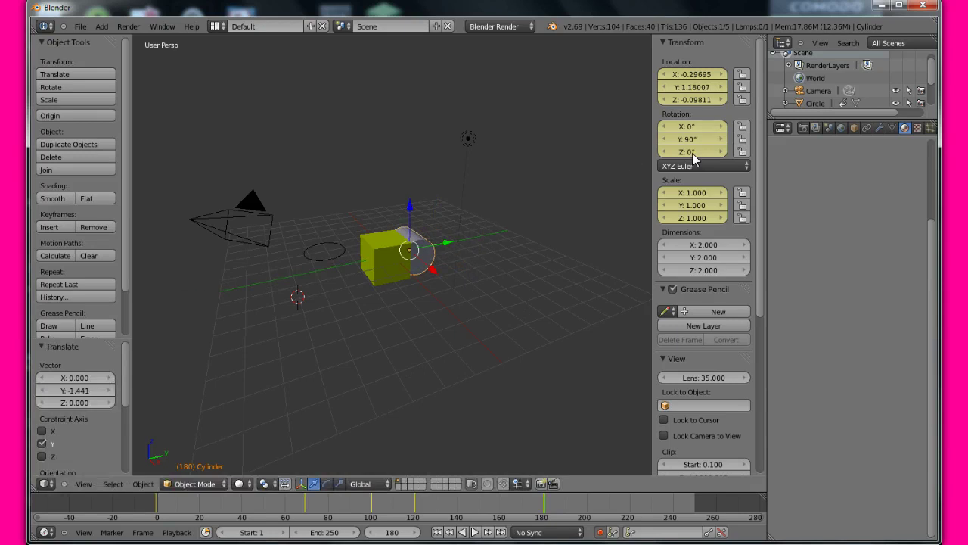
{"action": "left_click_drag", "start_coordinate": [692, 153], "coordinate": [700, 149]}
{"action": "left_click", "coordinate": [694, 155]}
{"action": "type", "text": "0"}
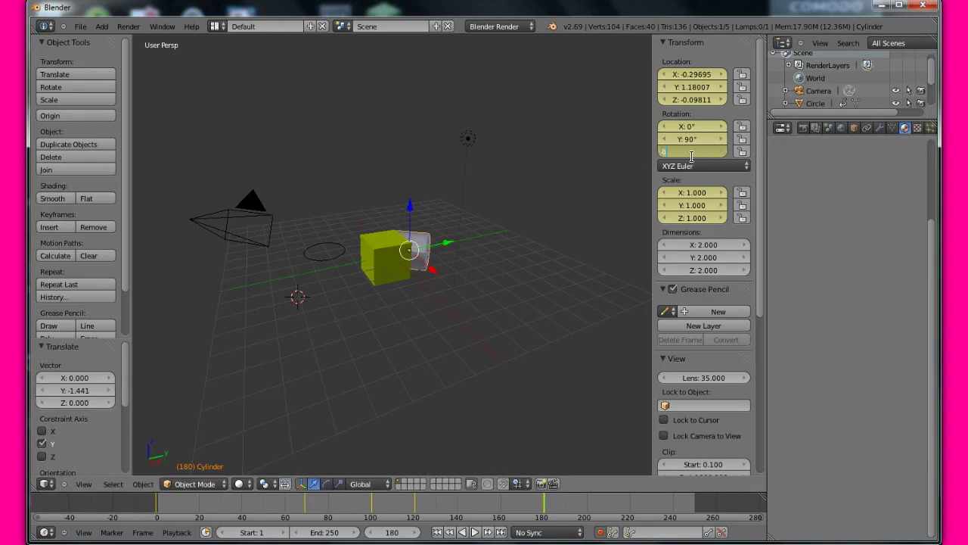
{"action": "key", "text": "Return"}
Set the cylinder's rotation at frame 180 to 90° on X, 0° on Y and 90° on Z
{"action": "left_click", "coordinate": [723, 126]}
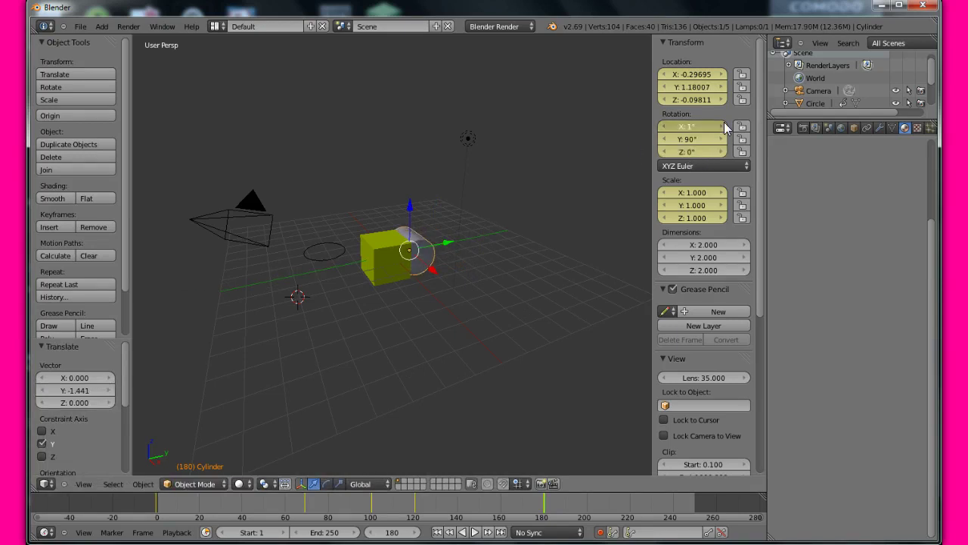
{"action": "left_click_drag", "start_coordinate": [724, 129], "coordinate": [712, 153]}
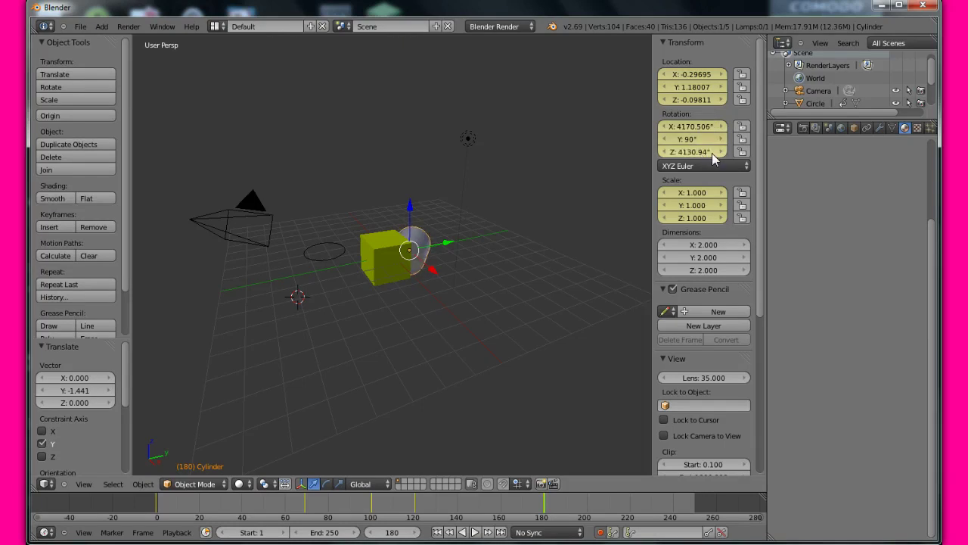
{"action": "key", "text": "BackSpace"}
{"action": "key", "text": "BackSpace"}
{"action": "left_click", "coordinate": [690, 150]}
{"action": "type", "text": "0"}
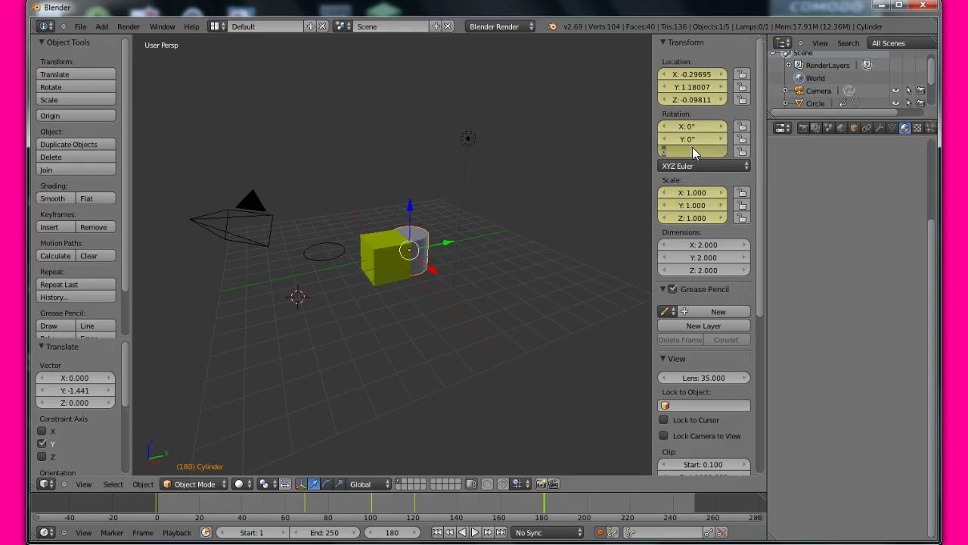
{"action": "type", "text": "90"}
{"action": "key", "text": "Return"}
{"action": "left_click", "coordinate": [695, 128]}
{"action": "type", "text": "90"}
{"action": "key", "text": "Return"}
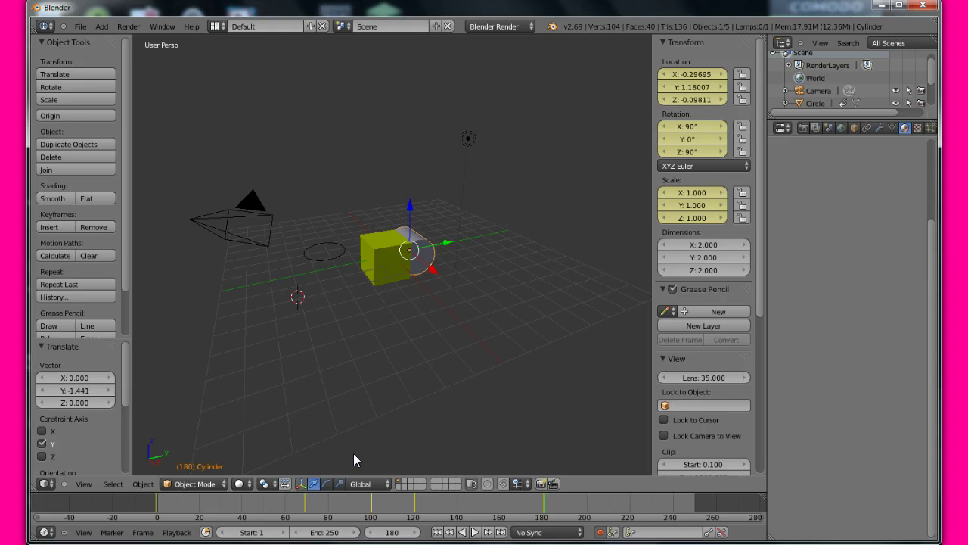
Reset the cylinder's location and rotation to 0 and its scale to 1.000 at frame 0
{"action": "left_click_drag", "start_coordinate": [540, 501], "coordinate": [154, 495]}
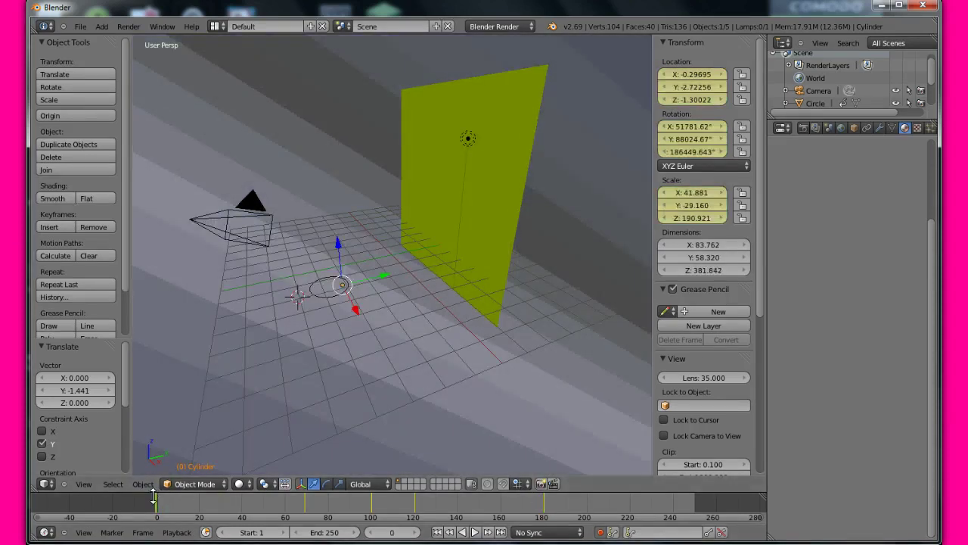
{"action": "key", "text": "BackSpace"}
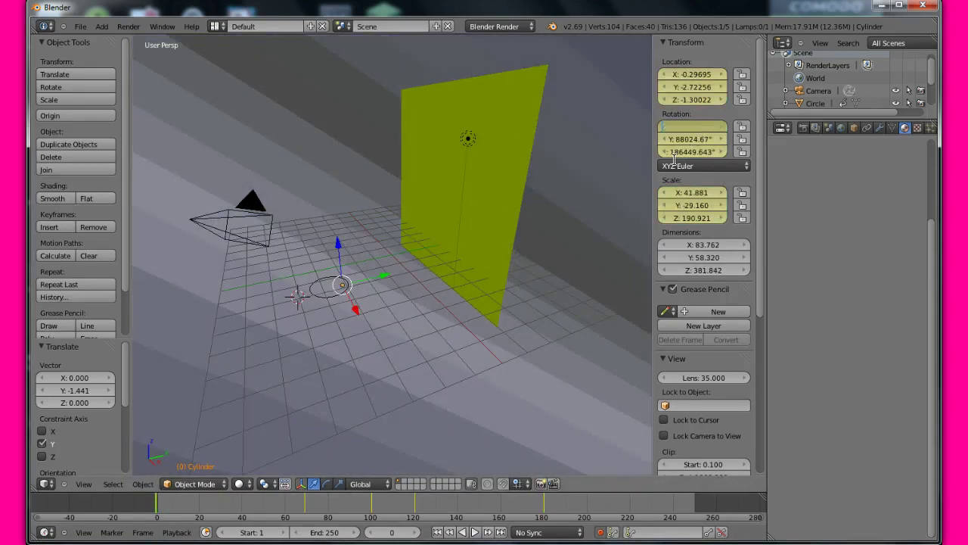
{"action": "type", "text": "0"}
{"action": "key", "text": "Return"}
{"action": "left_click", "coordinate": [664, 140]}
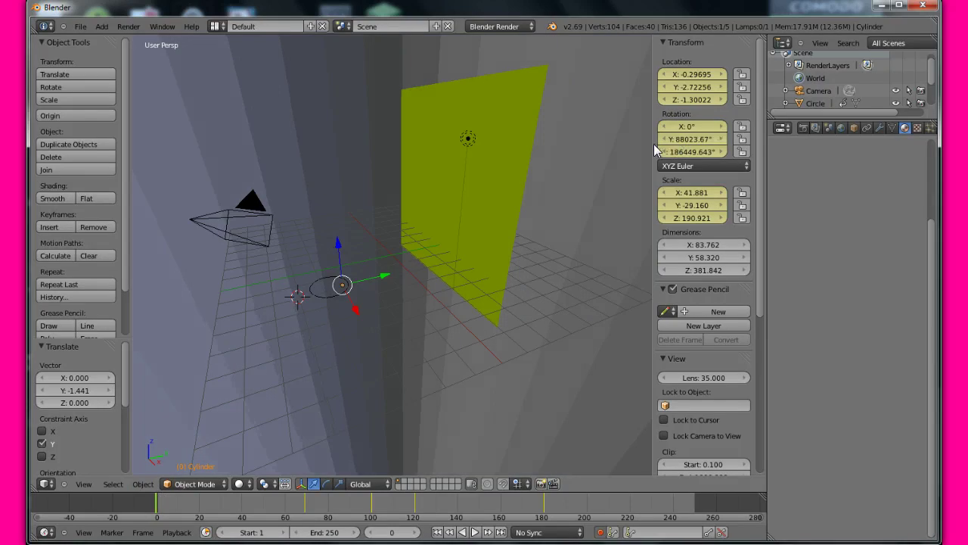
{"action": "key", "text": "BackSpace"}
{"action": "key", "text": "BackSpace"}
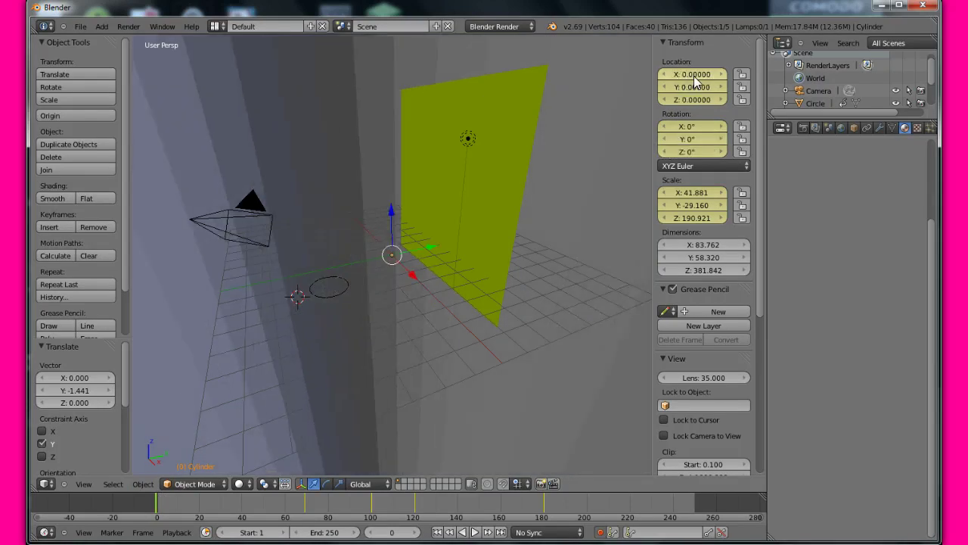
{"action": "key", "text": "alt+s"}
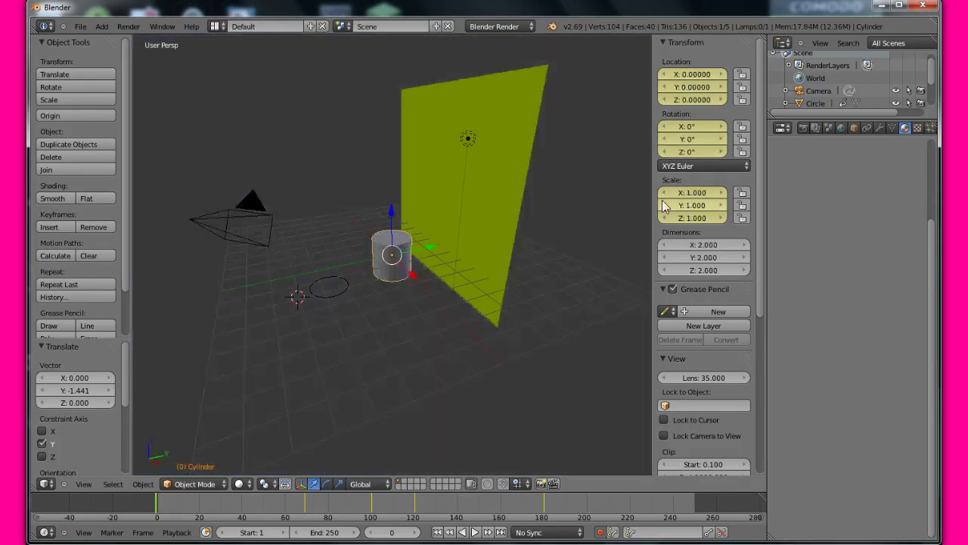
Move the cylinder slightly along Y to about 0.06 at frame 0
{"action": "key", "text": "g"}
{"action": "key", "text": "y"}
{"action": "left_click", "coordinate": [398, 265]}
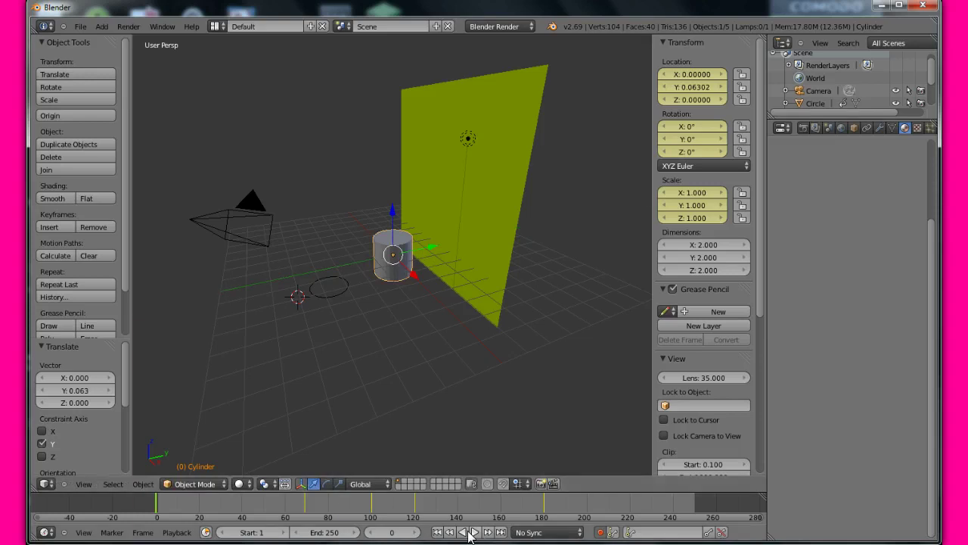
Play back the animation from frame 0 to check the cylinder's motion, and stop it near frame 200
{"action": "left_click", "coordinate": [475, 532]}
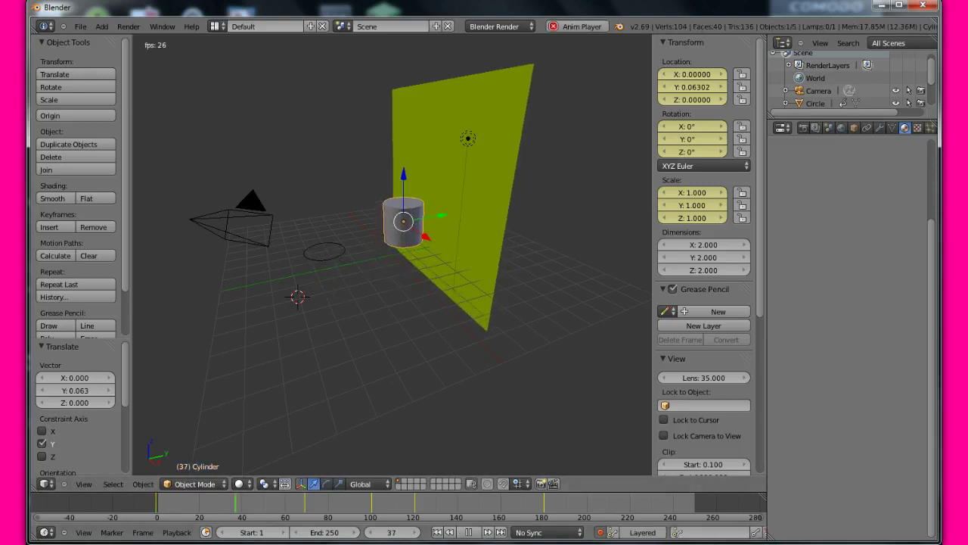
{"action": "left_click", "coordinate": [382, 399]}
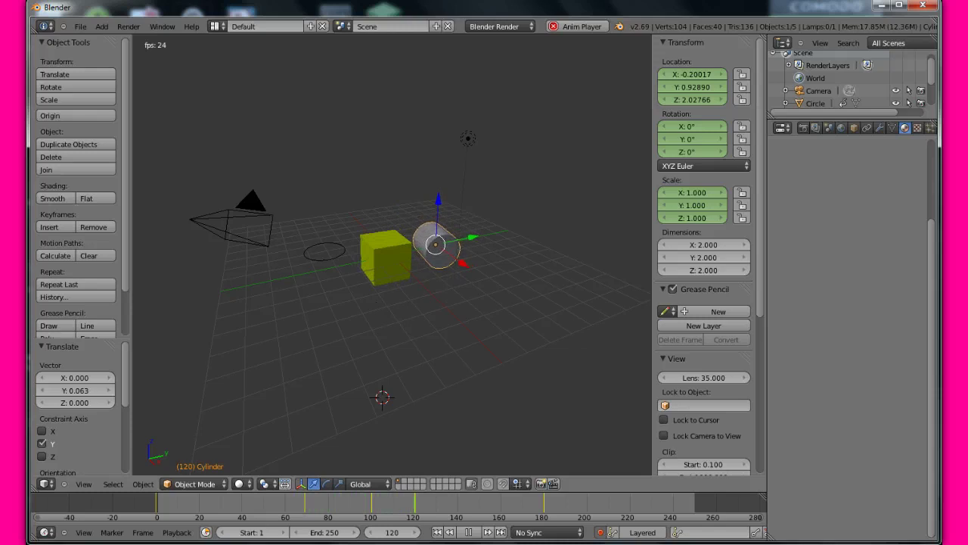
{"action": "left_click", "coordinate": [321, 213]}
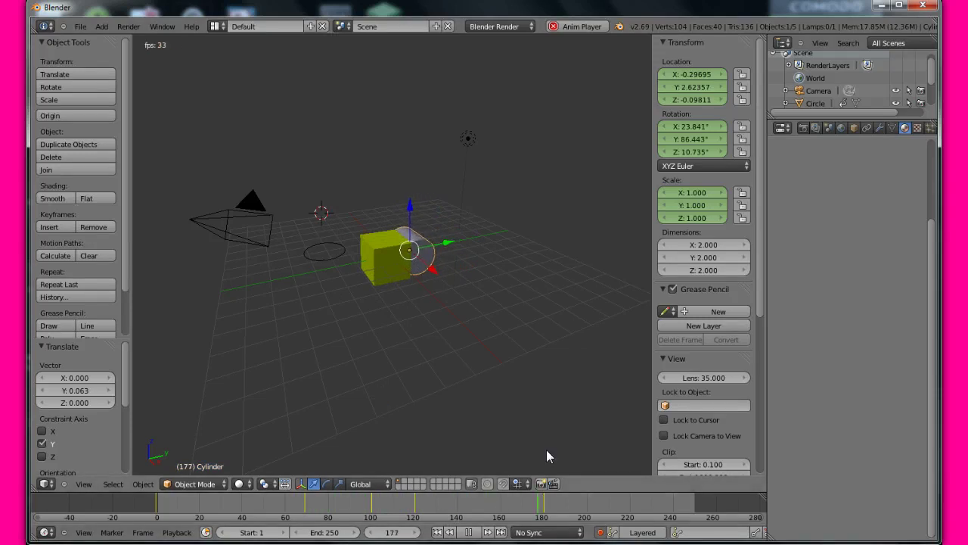
{"action": "left_click", "coordinate": [469, 531]}
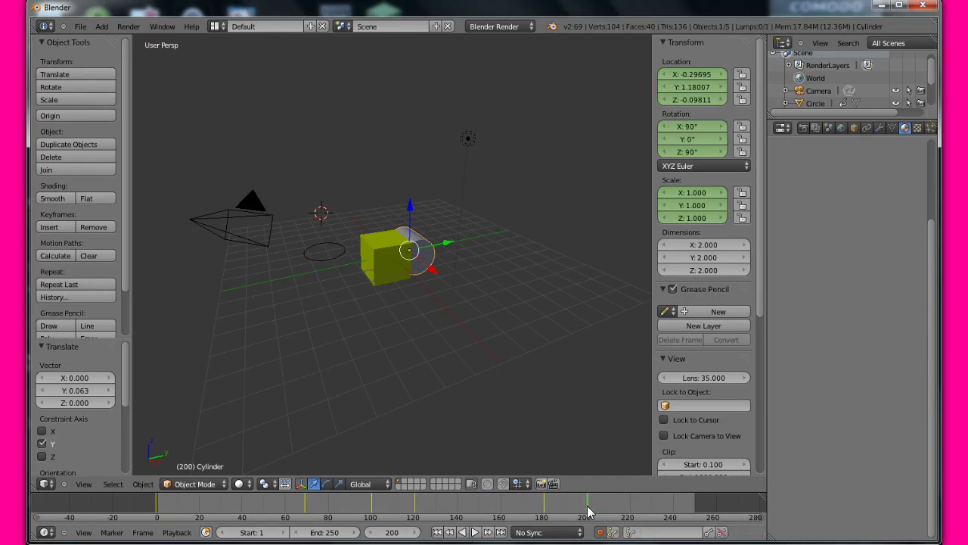
Move the cylinder to about Z 1.56 and X 0.11 at frame 200, and slide it above the cube at frame 220
{"action": "left_click_drag", "start_coordinate": [410, 227], "coordinate": [397, 196]}
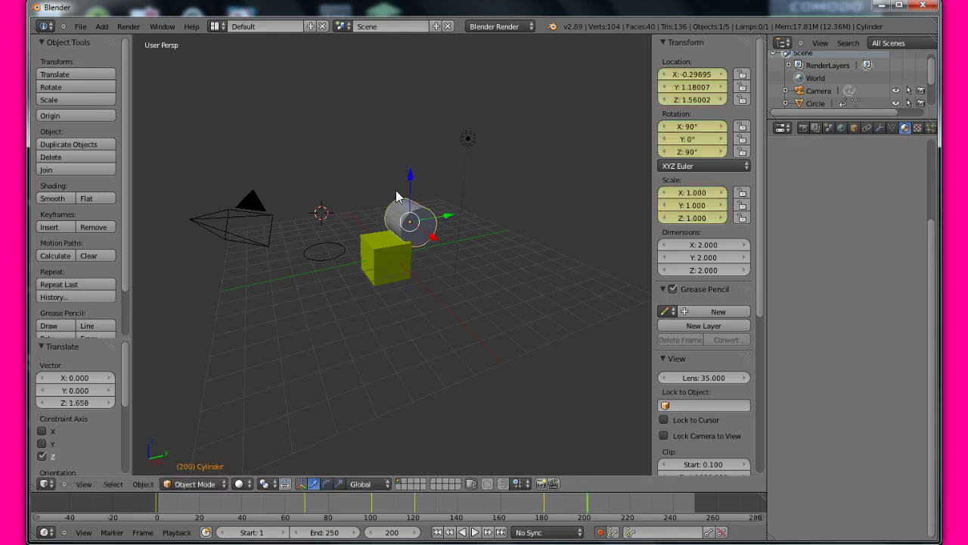
{"action": "left_click_drag", "start_coordinate": [428, 238], "coordinate": [432, 238]}
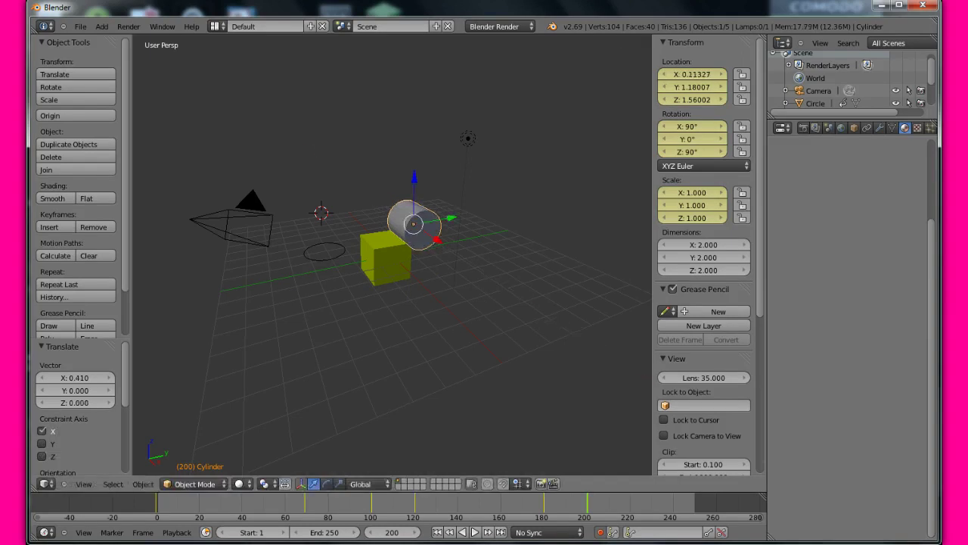
{"action": "left_click_drag", "start_coordinate": [590, 512], "coordinate": [628, 511]}
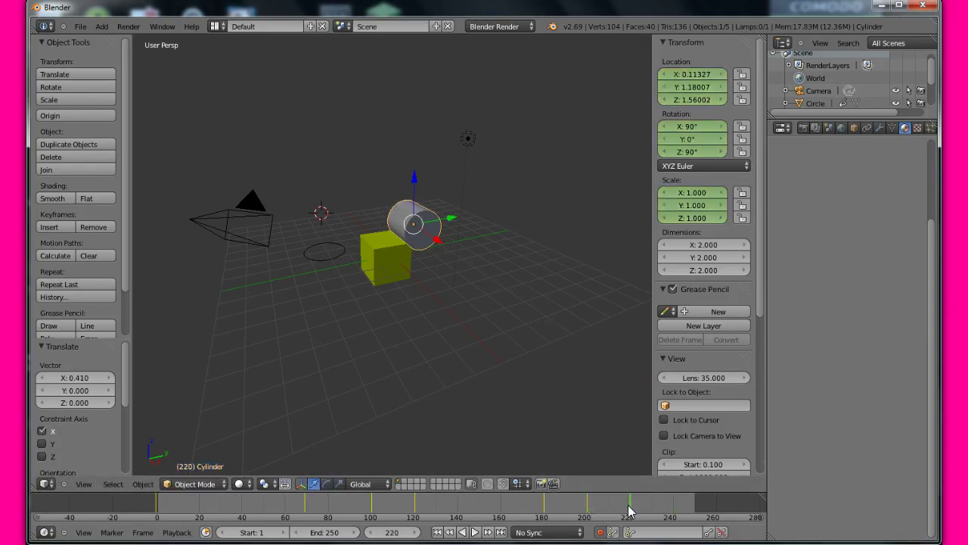
{"action": "left_click_drag", "start_coordinate": [450, 219], "coordinate": [413, 248]}
Play back the animation from frame 180 to check the cylinder rising onto the cube, and stop near the end
{"action": "left_click_drag", "start_coordinate": [662, 518], "coordinate": [542, 513]}
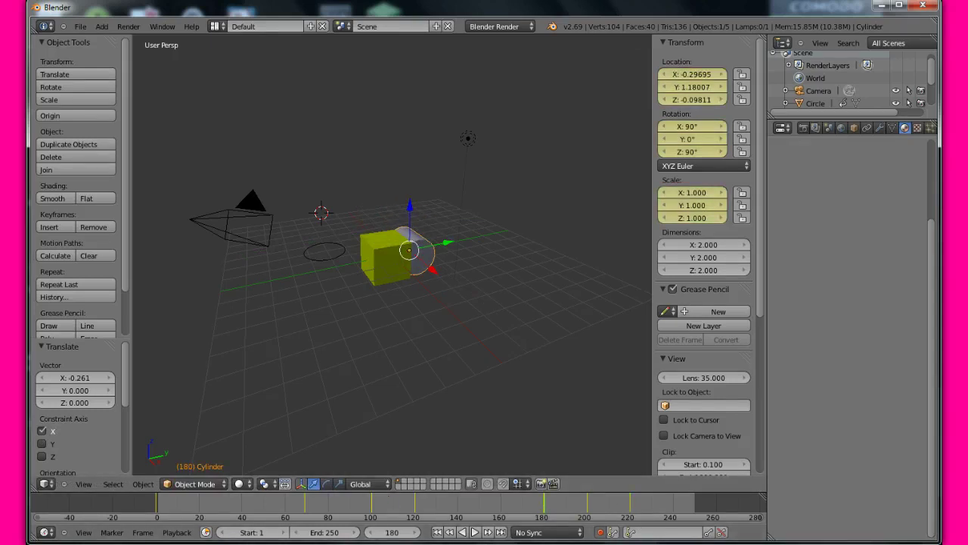
{"action": "left_click", "coordinate": [475, 532]}
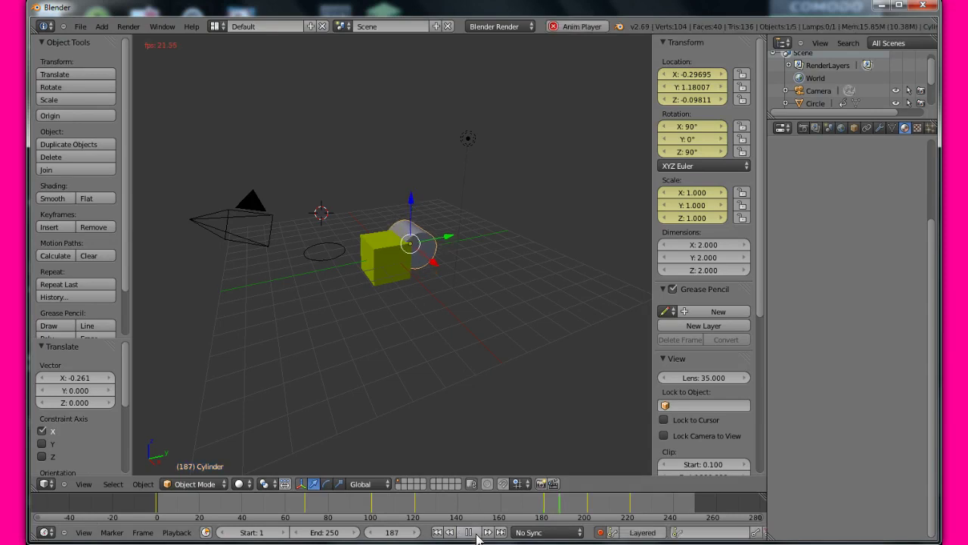
{"action": "left_click", "coordinate": [453, 293]}
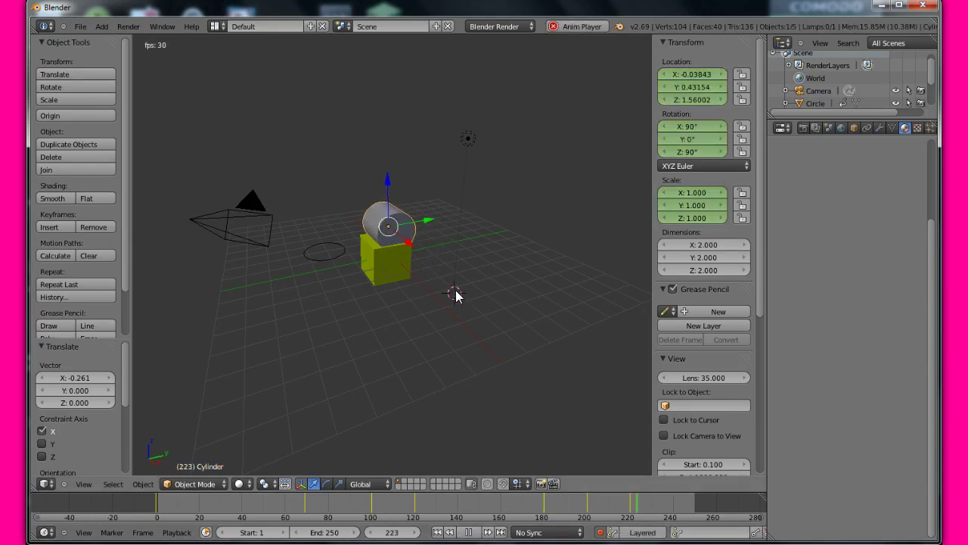
{"action": "left_click", "coordinate": [465, 534]}
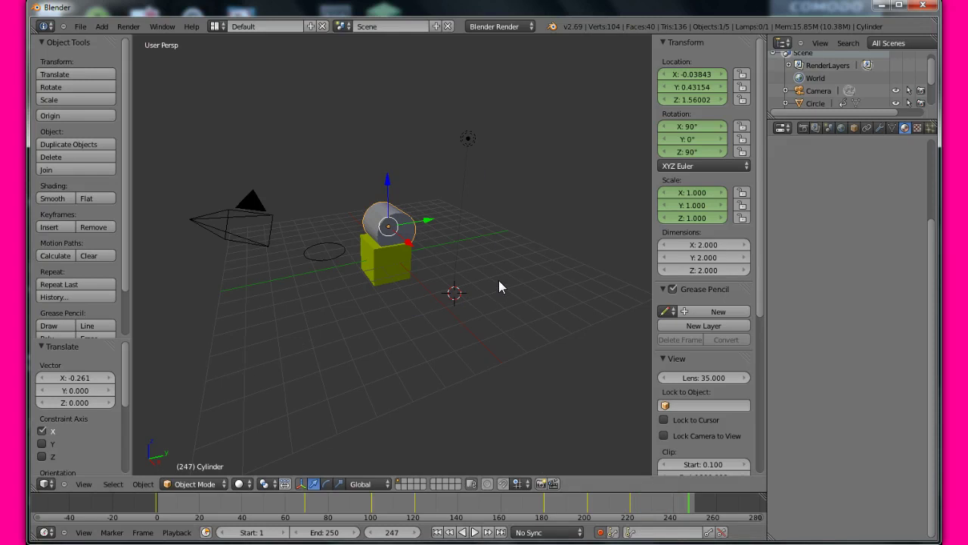
Try applying the cylinder's rotation and scale, and clear the rotation and scale options of that operation
{"action": "key", "text": "ctrl+a"}
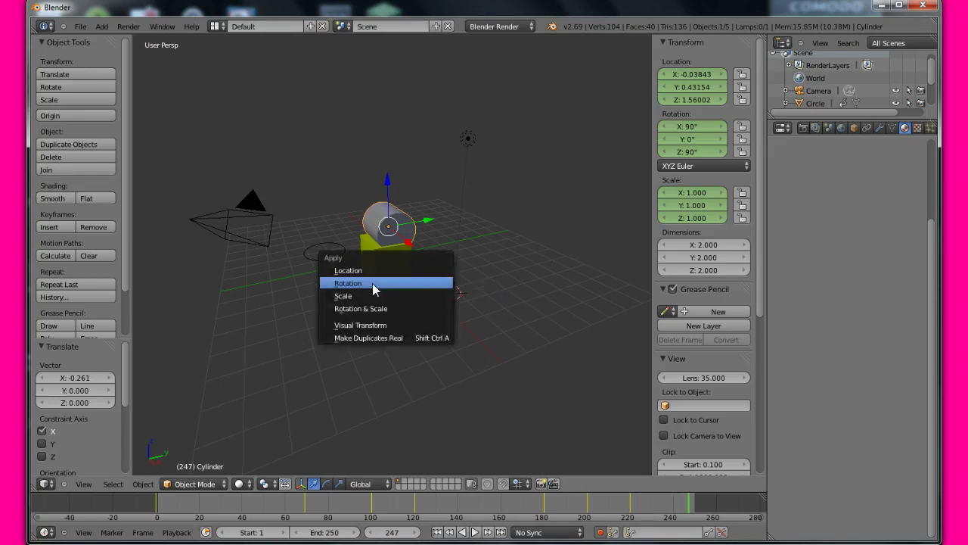
{"action": "key", "text": "ctrl+a"}
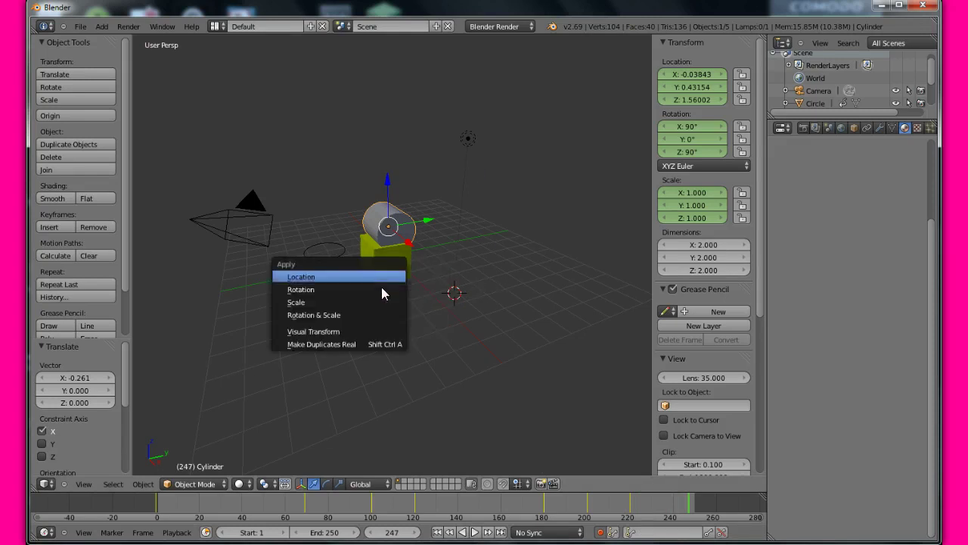
{"action": "left_click", "coordinate": [344, 315]}
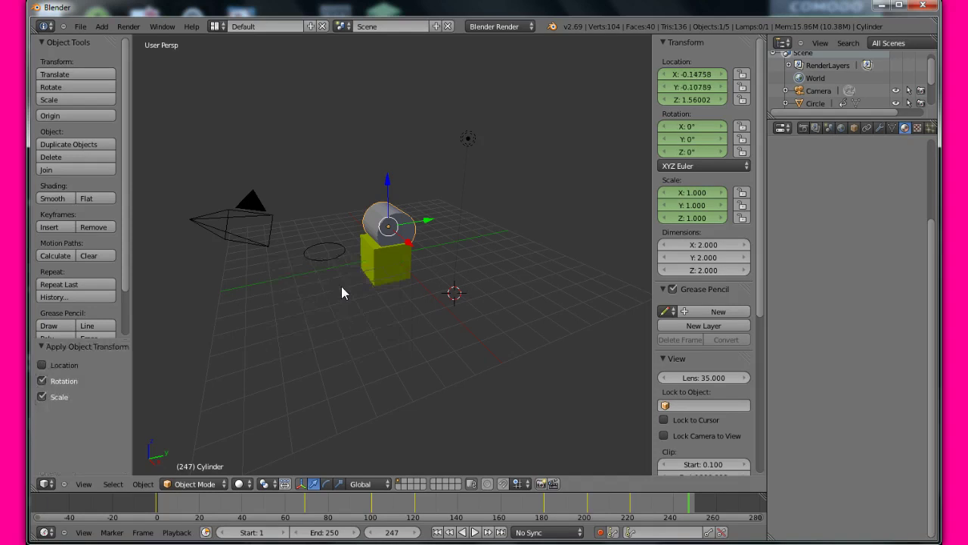
{"action": "left_click", "coordinate": [71, 378]}
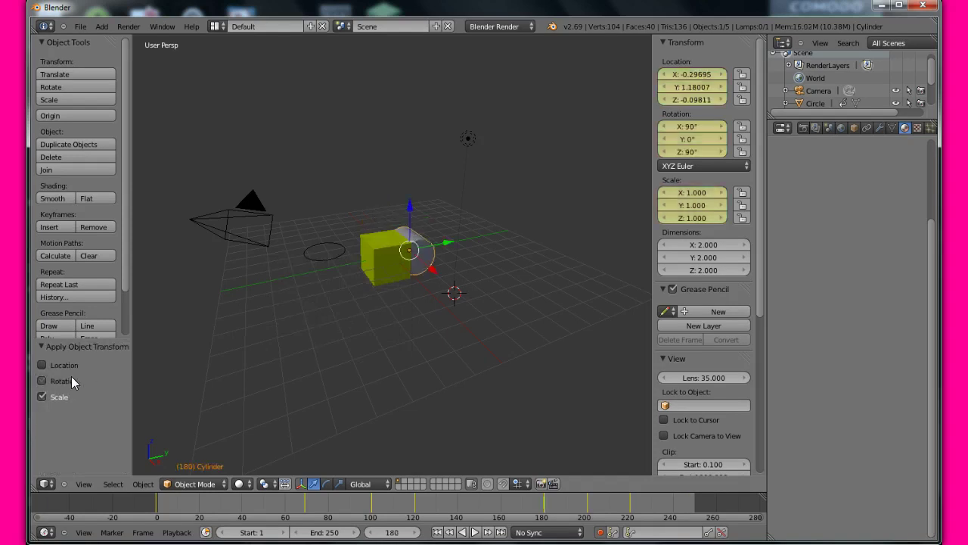
{"action": "left_click", "coordinate": [68, 384]}
{"action": "left_click", "coordinate": [66, 380]}
{"action": "left_click", "coordinate": [65, 381]}
{"action": "left_click", "coordinate": [52, 382]}
{"action": "key", "text": "ctrl+s"}
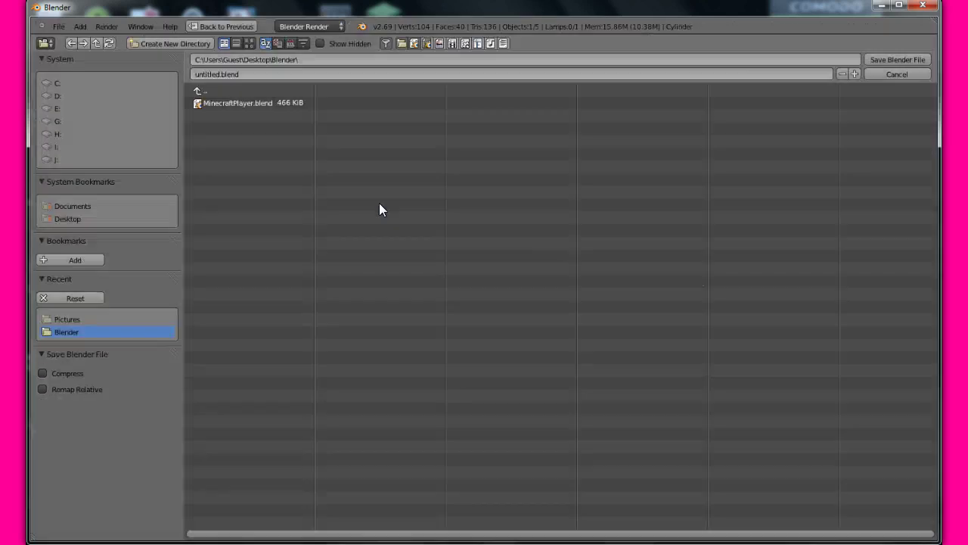
{"action": "left_click", "coordinate": [904, 74]}
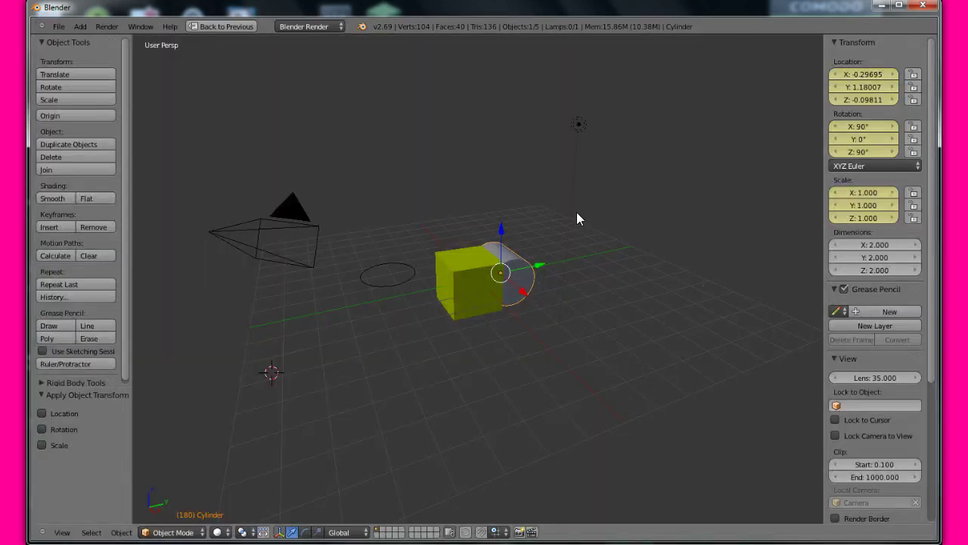
{"action": "key", "text": "shift+a"}
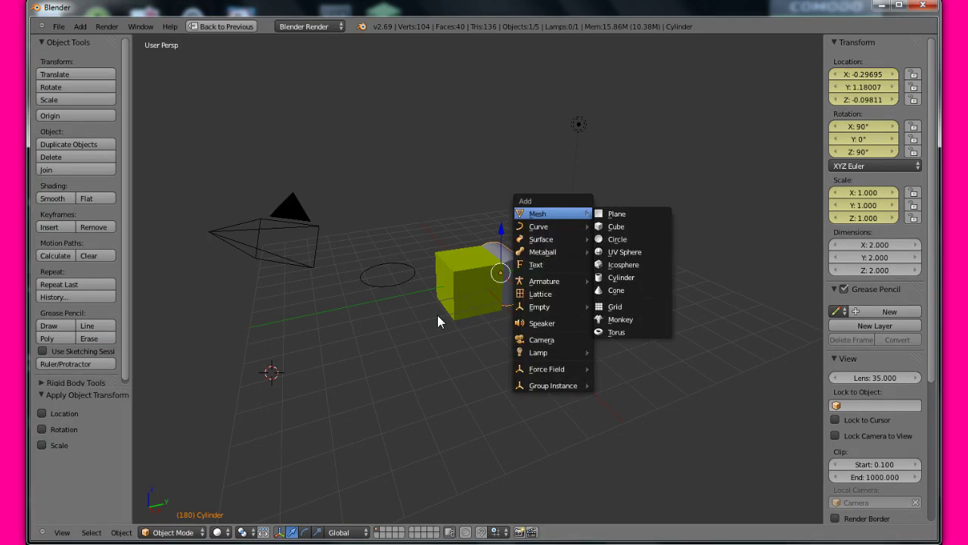
{"action": "key", "text": "Escape"}
{"action": "key", "text": "shift+a"}
{"action": "key", "text": "Escape"}
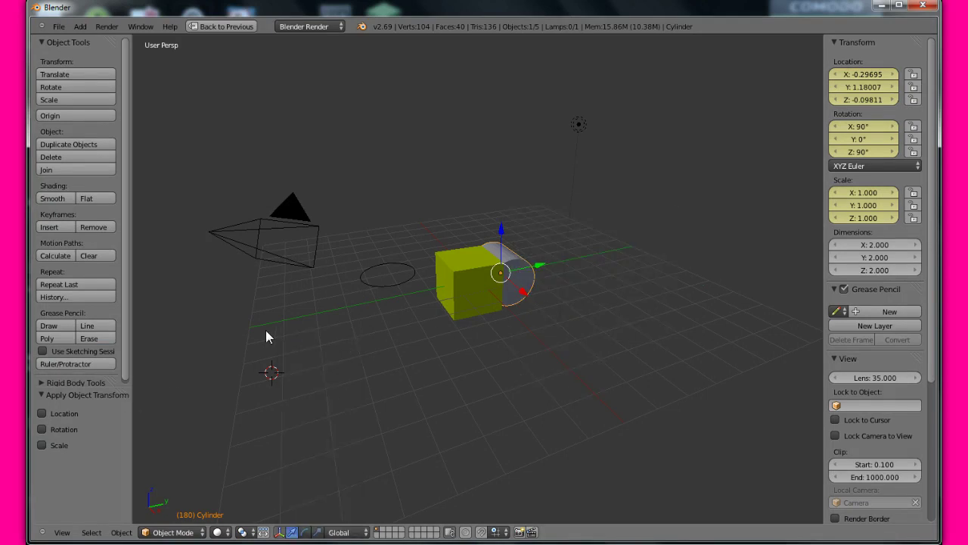
Add a metaball ball and move it along Y by about 12.66, behind the cylinder
{"action": "key", "text": "shift+a"}
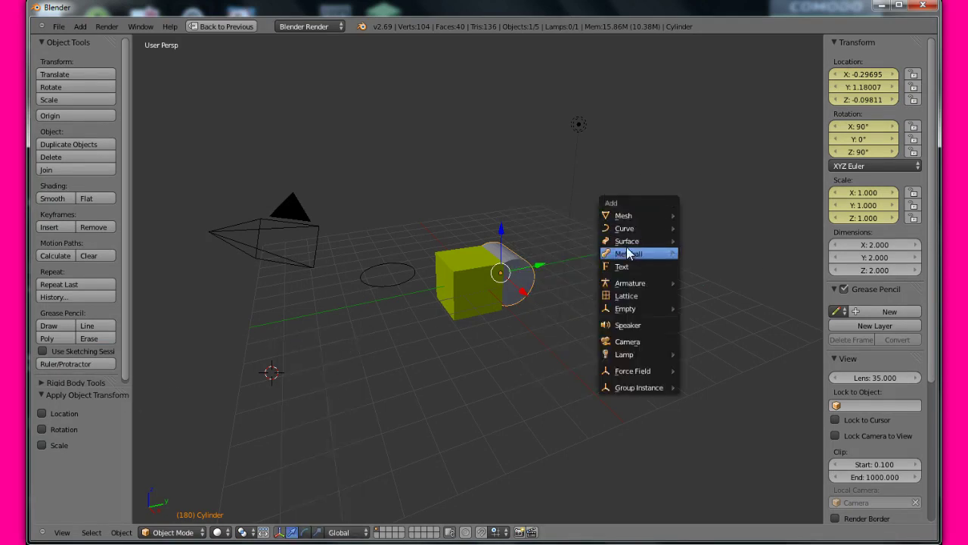
{"action": "mouse_move", "coordinate": [633, 250]}
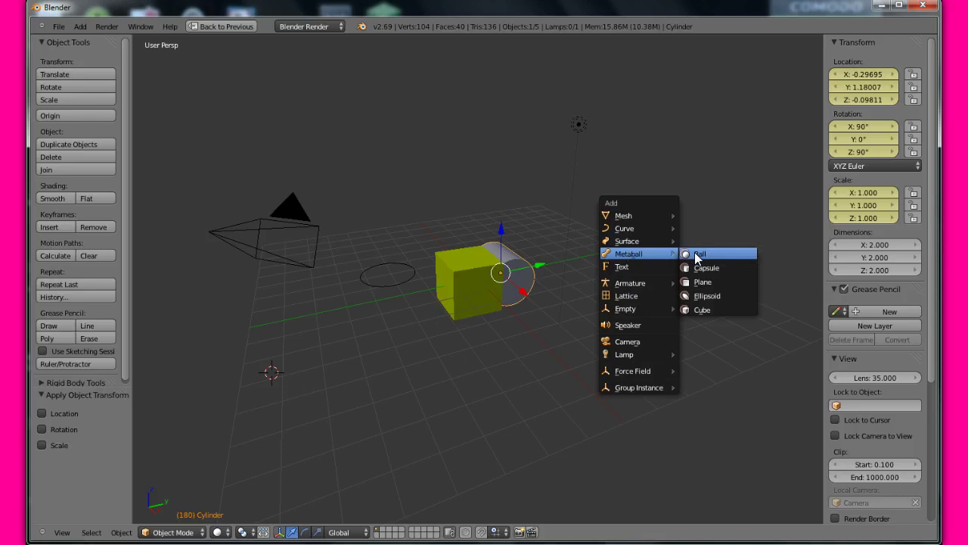
{"action": "left_click", "coordinate": [696, 258]}
{"action": "left_click_drag", "start_coordinate": [274, 334], "coordinate": [592, 277]}
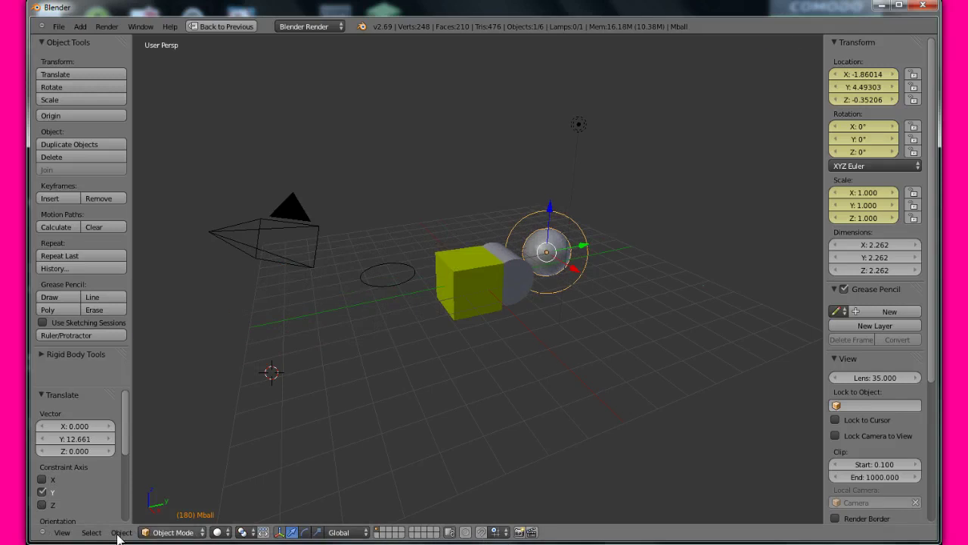
Enable the X and Z constraint axes for the metaball's translation in addition to Y
{"action": "left_click", "coordinate": [66, 532]}
{"action": "left_click", "coordinate": [90, 534]}
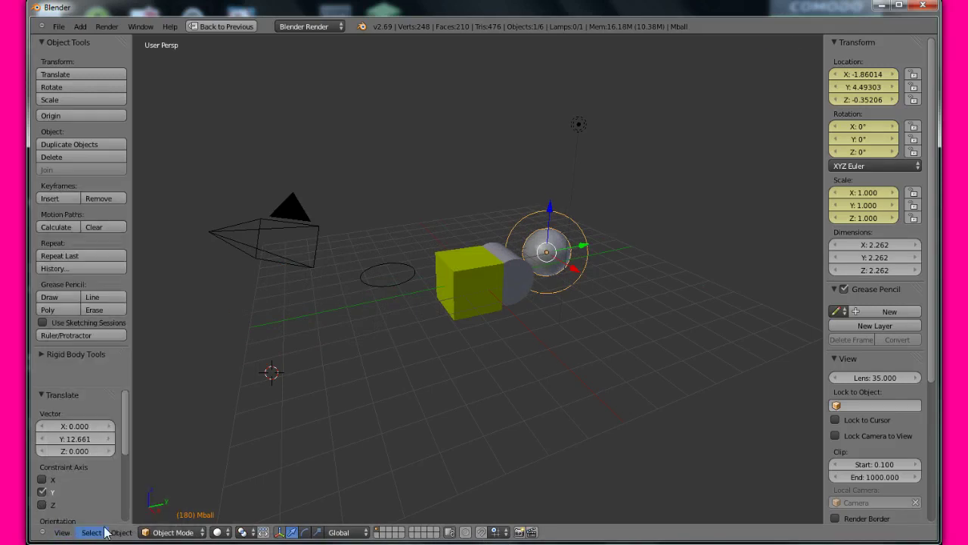
{"action": "left_click", "coordinate": [43, 504]}
{"action": "left_click", "coordinate": [43, 479]}
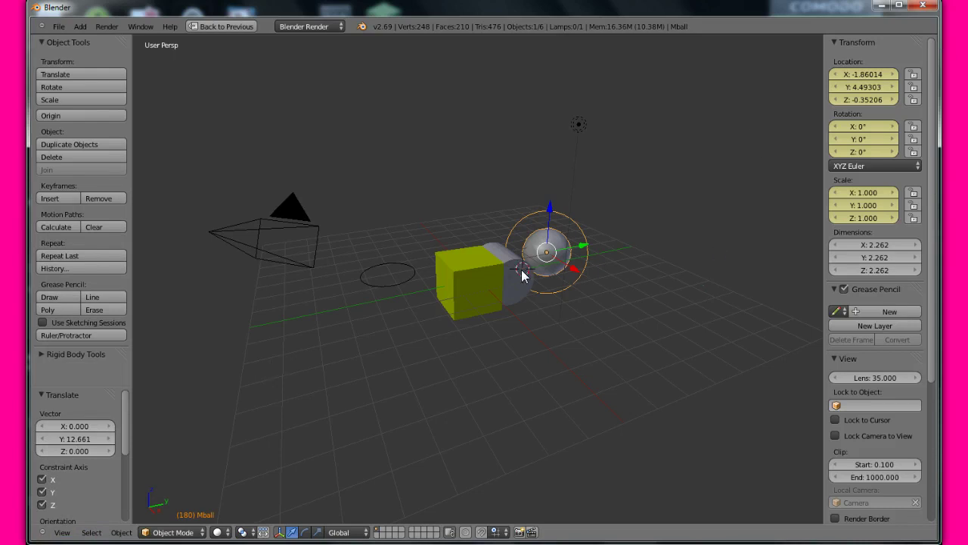
Select the metaball and place the 3D cursor on the cube's front face
{"action": "left_click", "coordinate": [483, 277]}
{"action": "right_click", "coordinate": [444, 285]}
{"action": "right_click", "coordinate": [555, 248]}
{"action": "key", "text": "n"}
{"action": "key", "text": "b"}
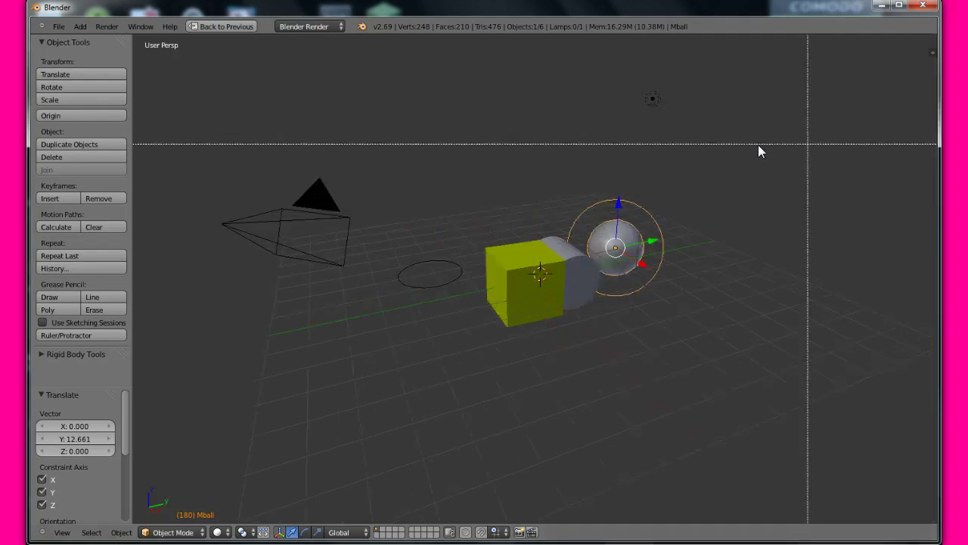
{"action": "key", "text": "n"}
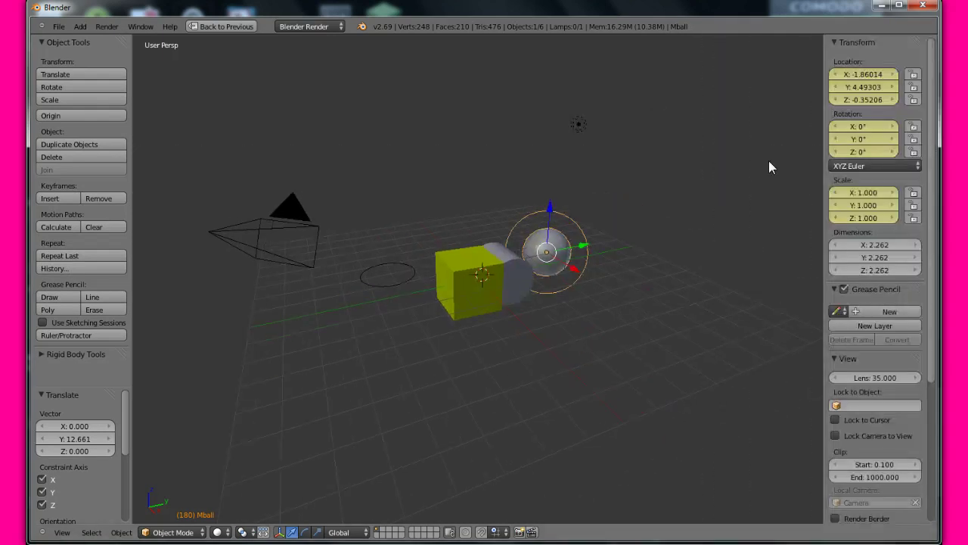
{"action": "scroll", "coordinate": [875, 189], "scroll_direction": "down", "scroll_amount": 2}
{"action": "left_click", "coordinate": [464, 292]}
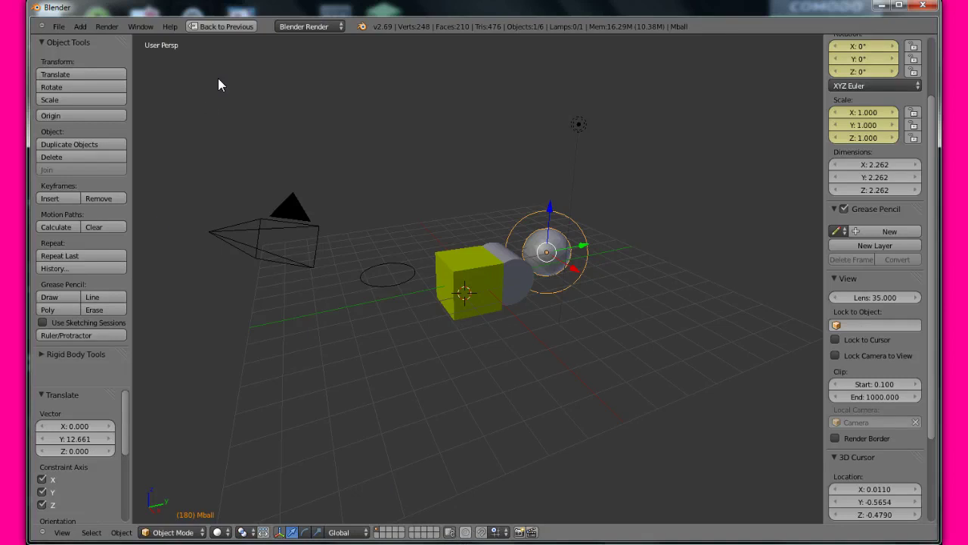
Render the current frame as an image and start rendering the full animation
{"action": "left_click", "coordinate": [107, 26]}
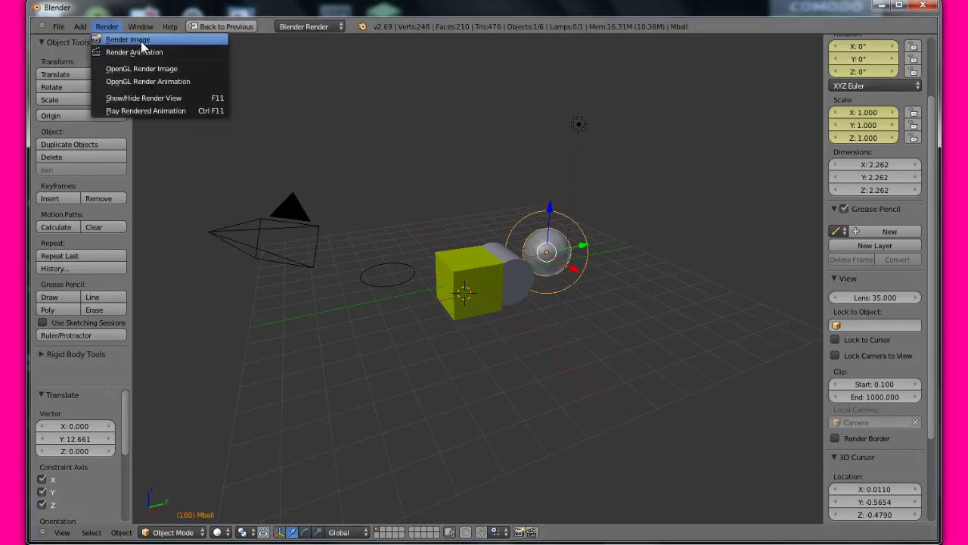
{"action": "left_click", "coordinate": [140, 37]}
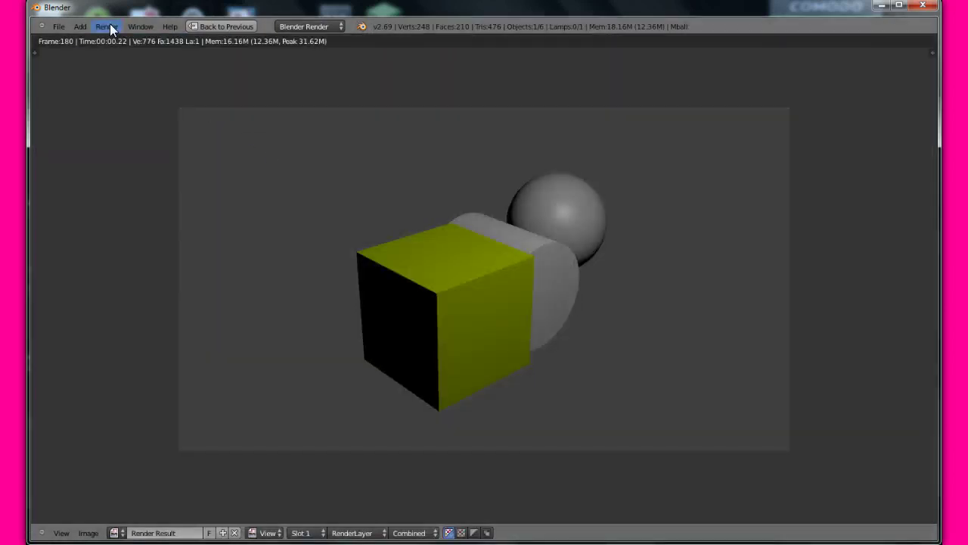
{"action": "left_click", "coordinate": [107, 27]}
{"action": "left_click", "coordinate": [131, 50]}
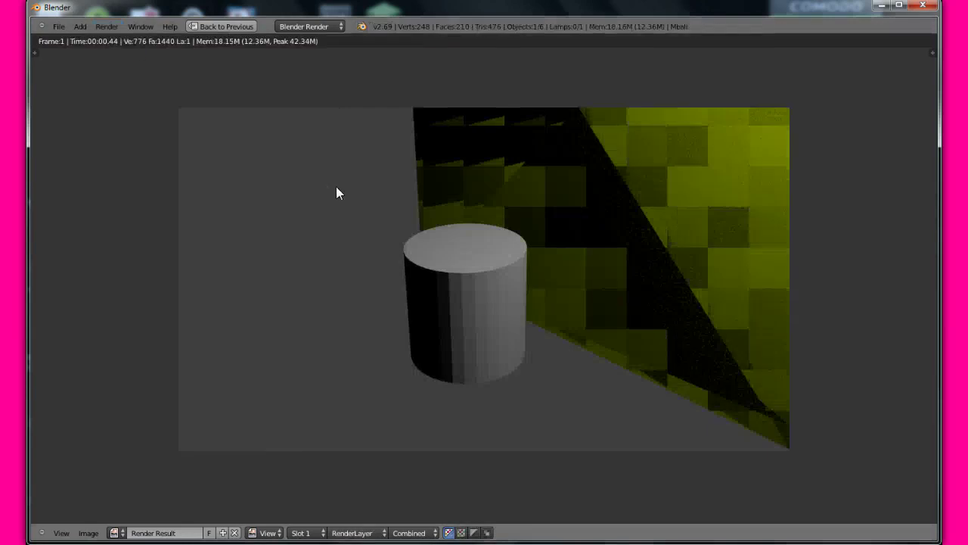
{"action": "key", "text": "space"}
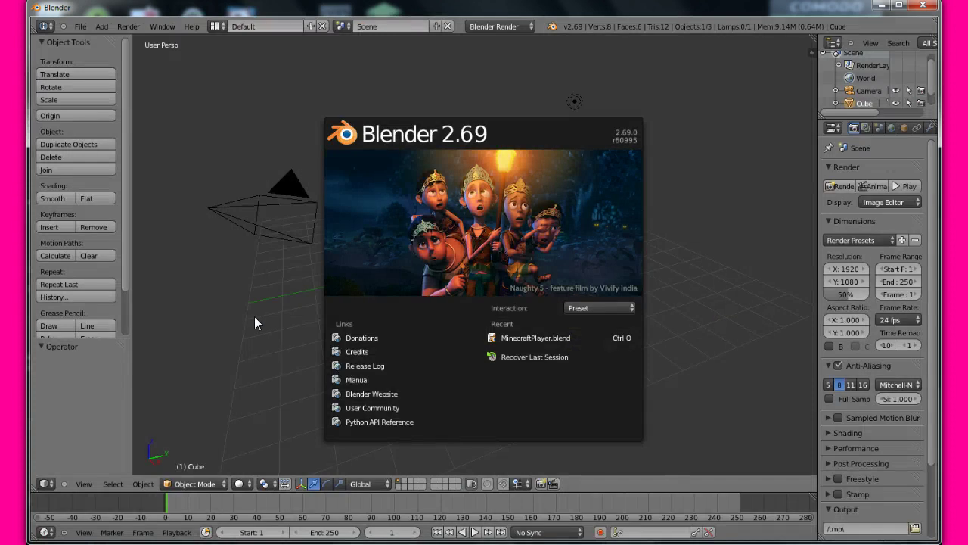
Dismiss the splash screen and delete the default cube from the new scene
{"action": "left_click", "coordinate": [171, 230]}
{"action": "key", "text": "x"}
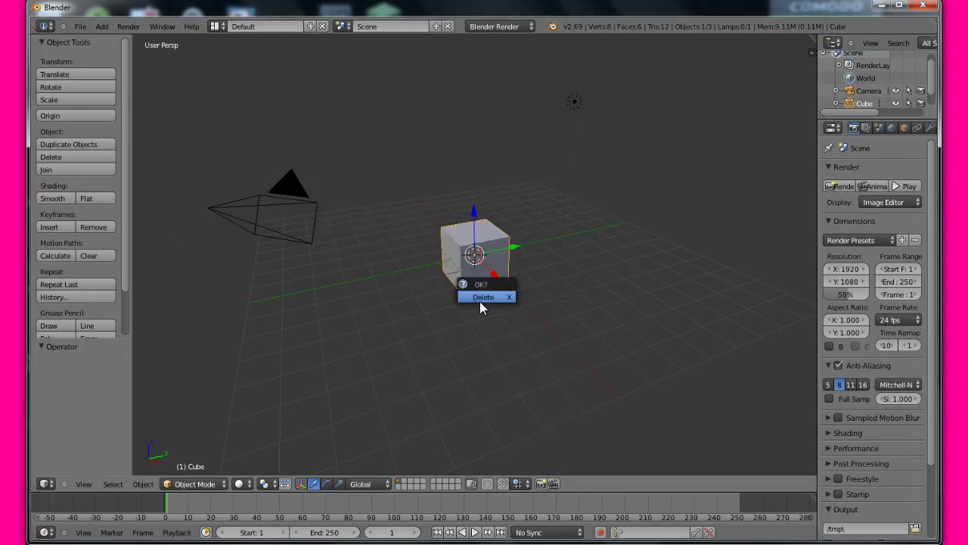
{"action": "left_click", "coordinate": [481, 298]}
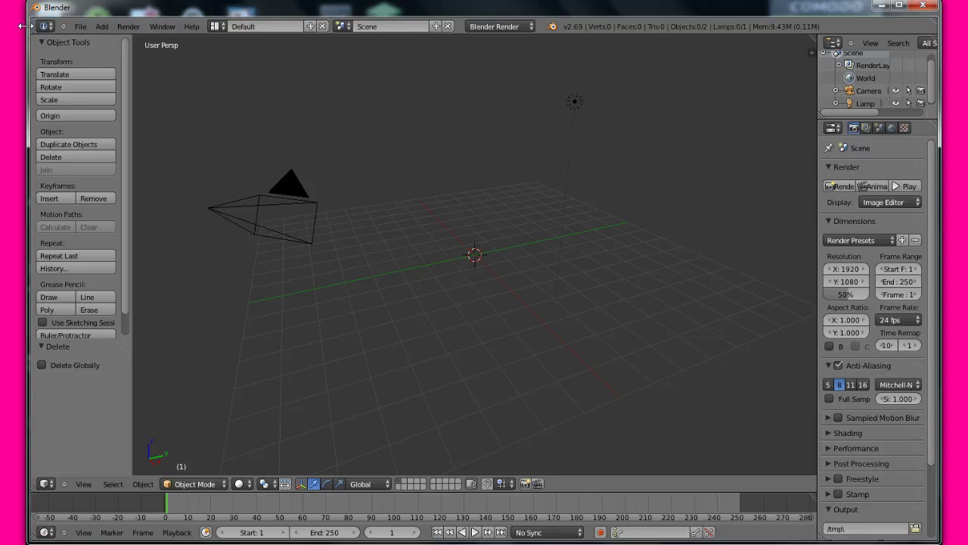
Open the saved file MinecraftPlayer.blend from the Blender folder on the desktop
{"action": "left_click", "coordinate": [82, 26]}
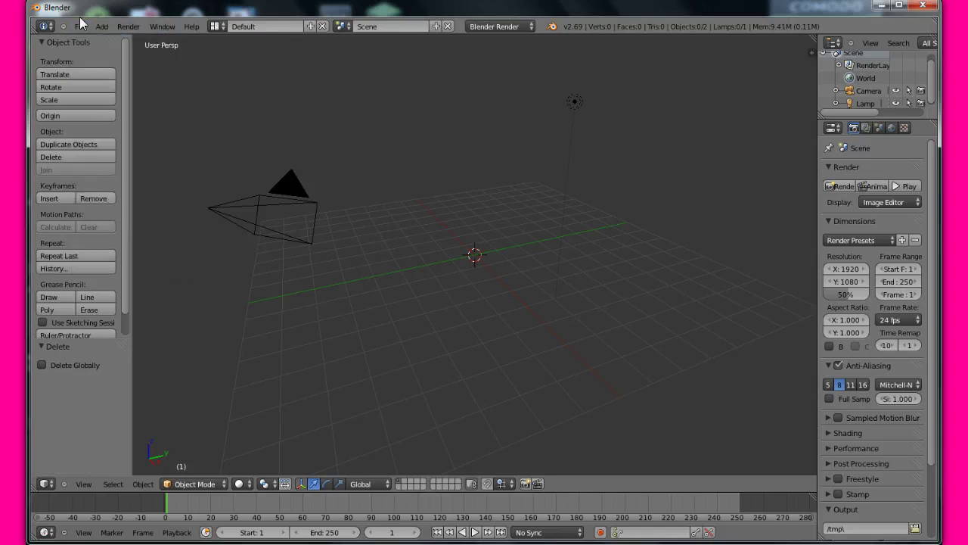
{"action": "left_click", "coordinate": [87, 29]}
{"action": "left_click", "coordinate": [115, 52]}
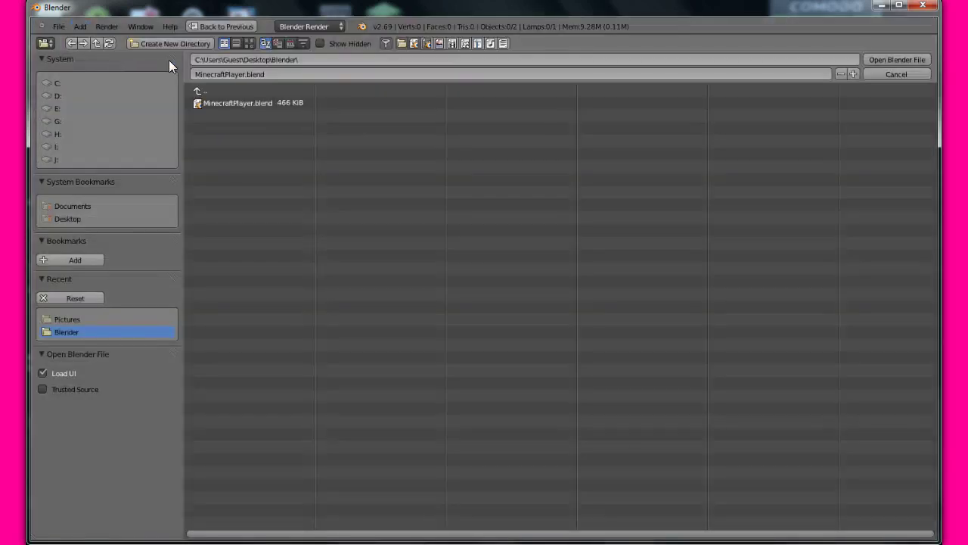
{"action": "double_click", "coordinate": [233, 99]}
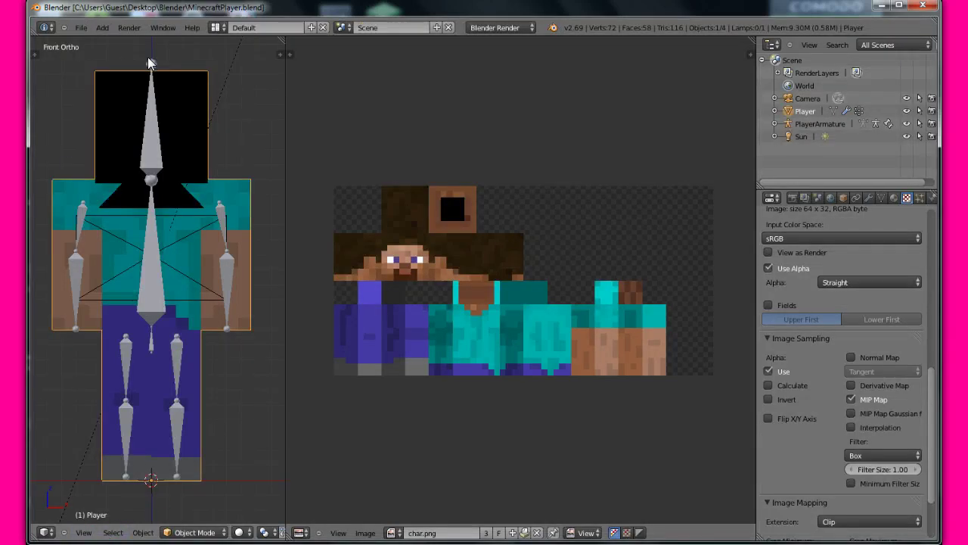
Delete the Player mesh and the camera, leaving the armature in the scene
{"action": "key", "text": "x"}
{"action": "left_click", "coordinate": [113, 60]}
{"action": "key", "text": "x"}
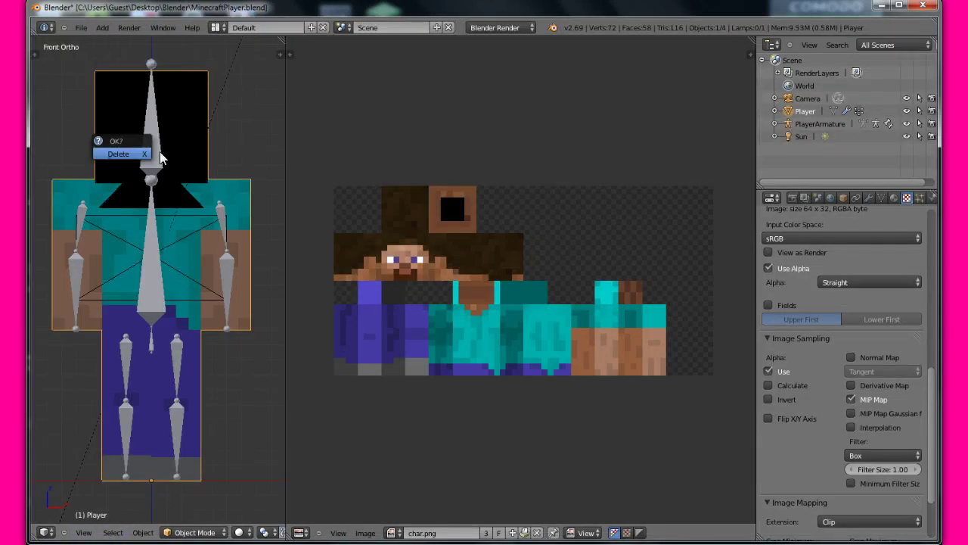
{"action": "left_click", "coordinate": [140, 156]}
{"action": "key", "text": "x"}
{"action": "left_click", "coordinate": [138, 157]}
{"action": "right_click", "coordinate": [151, 176]}
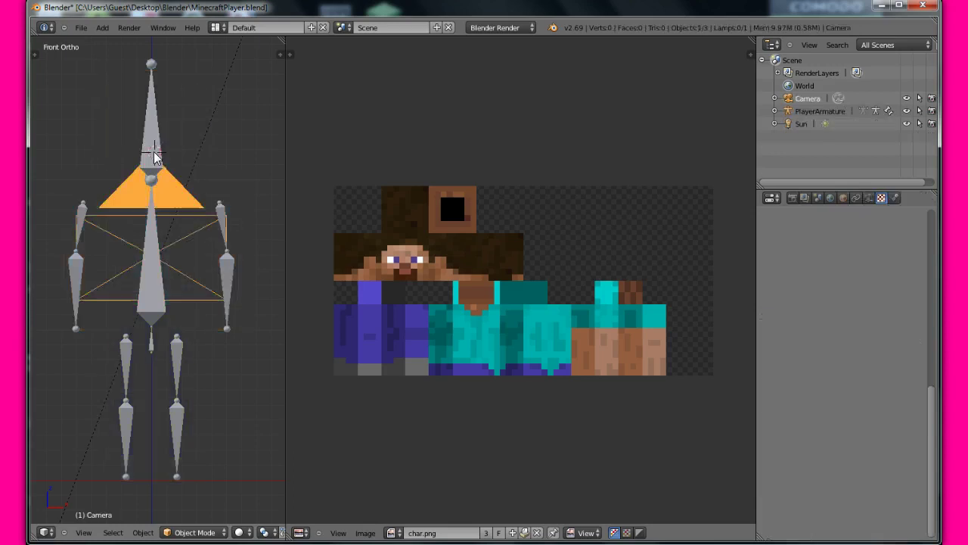
{"action": "key", "text": "x"}
{"action": "left_click", "coordinate": [154, 156]}
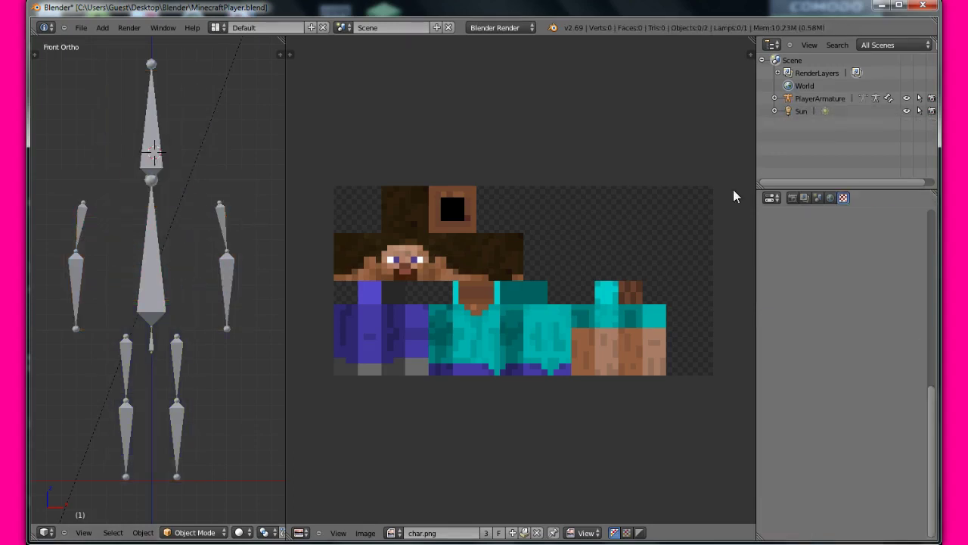
Select the PlayerArmature object through the outliner
{"action": "left_click", "coordinate": [816, 100]}
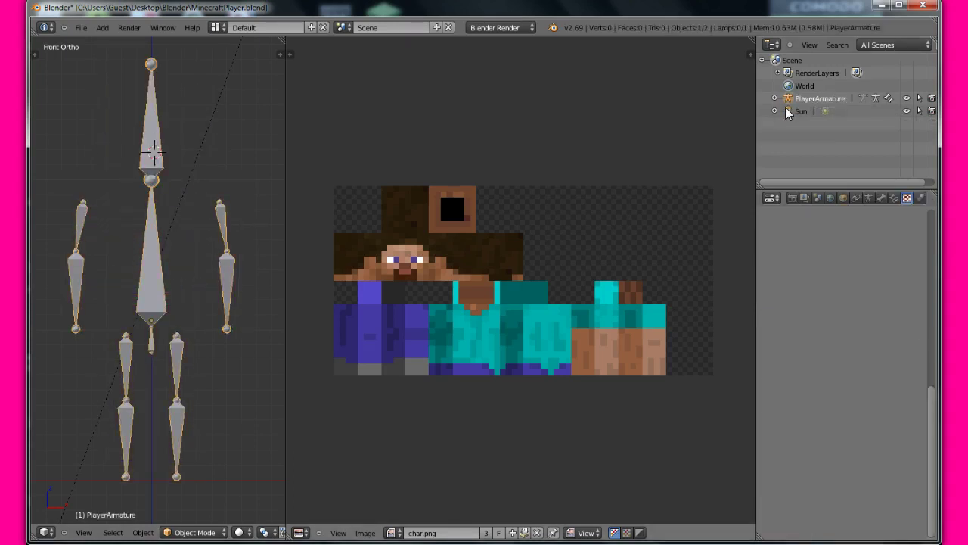
{"action": "right_click", "coordinate": [798, 102]}
{"action": "left_click", "coordinate": [748, 115]}
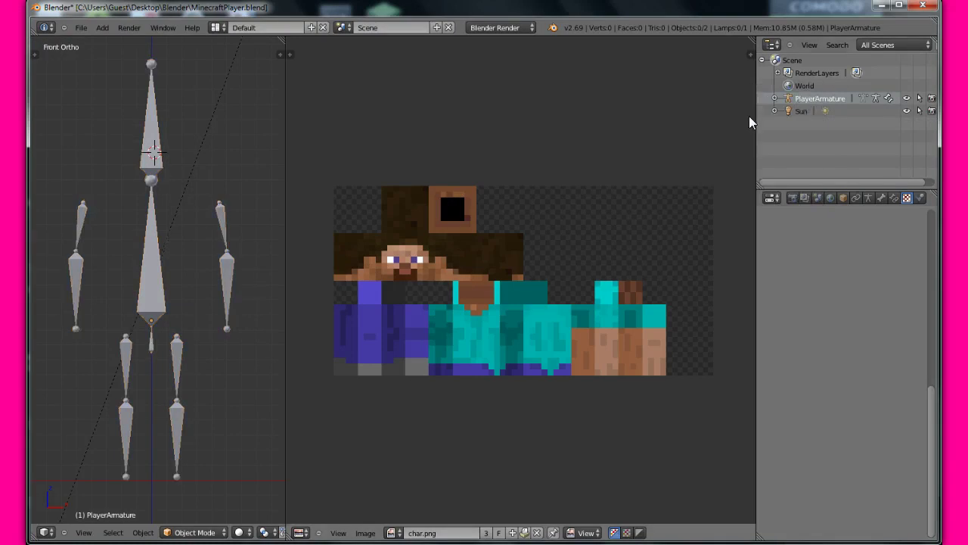
{"action": "right_click", "coordinate": [800, 98]}
{"action": "left_click", "coordinate": [799, 98]}
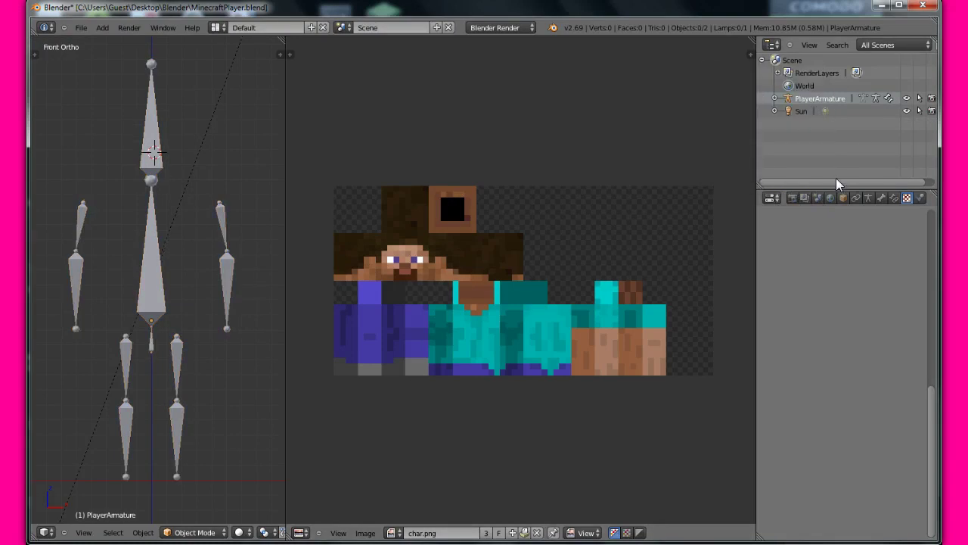
{"action": "right_click", "coordinate": [832, 99]}
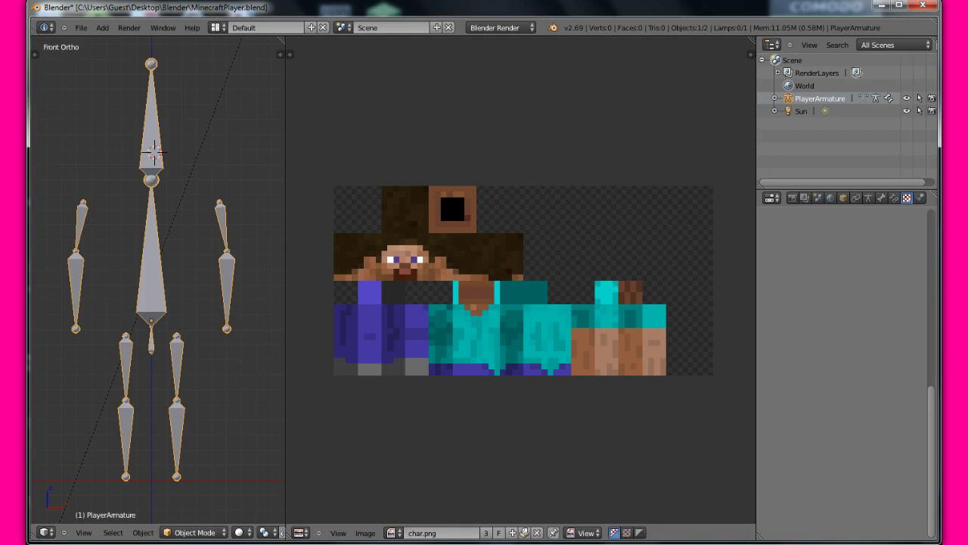
Launch a new Blender instance and close the old window holding the modified MinecraftPlayer.blend
{"action": "right_click", "coordinate": [516, 543]}
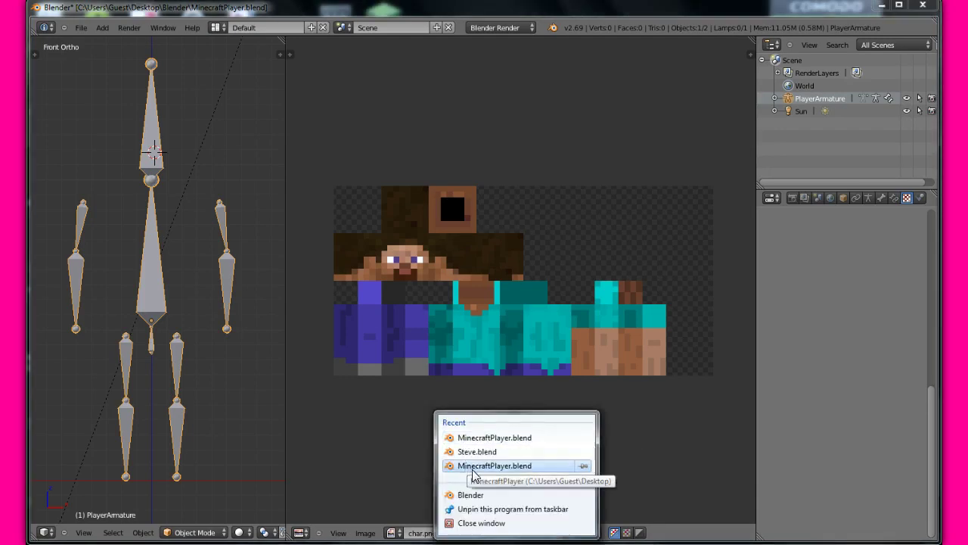
{"action": "left_click", "coordinate": [487, 494]}
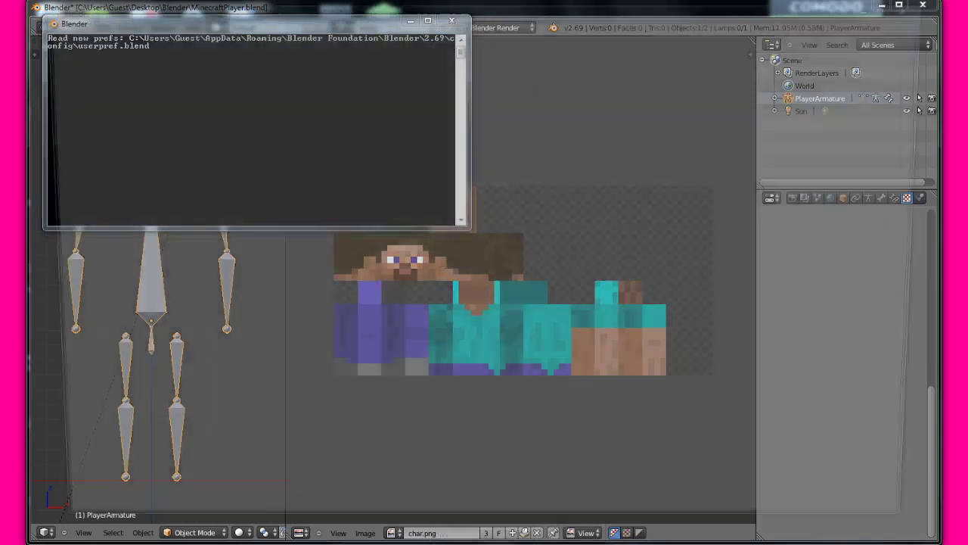
{"action": "right_click", "coordinate": [507, 543]}
{"action": "left_click", "coordinate": [505, 543]}
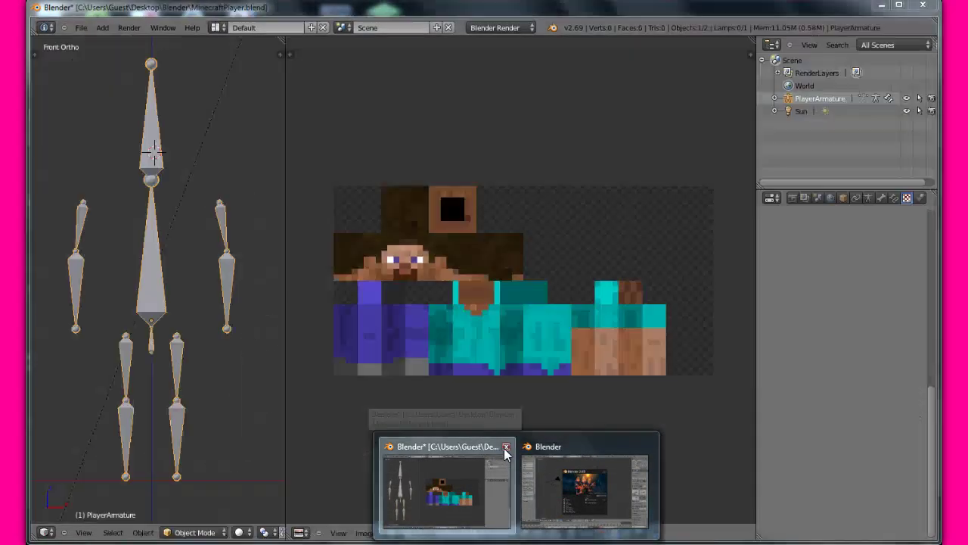
{"action": "left_click", "coordinate": [506, 447]}
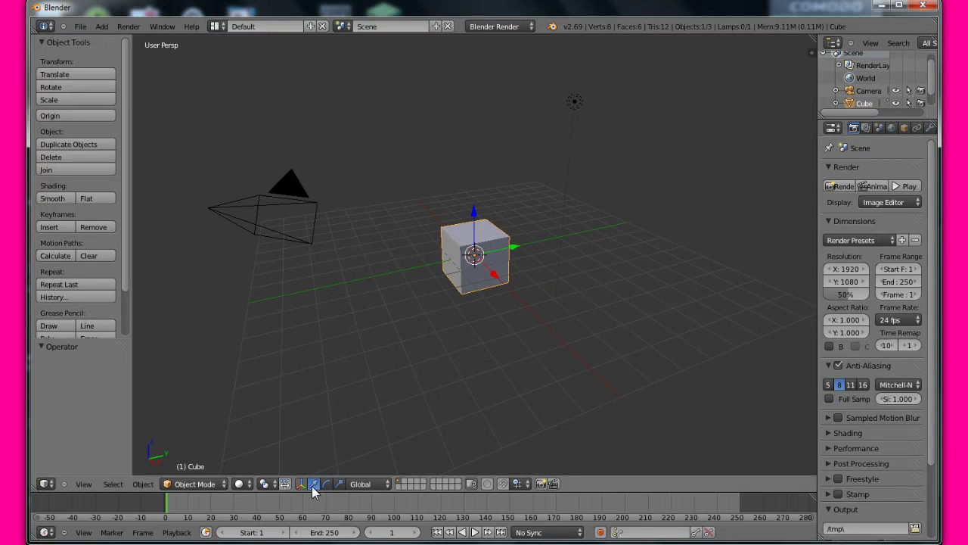
Rotate the default cube with the rotation manipulator, finishing with about -80° around the Z axis
{"action": "left_click", "coordinate": [242, 484]}
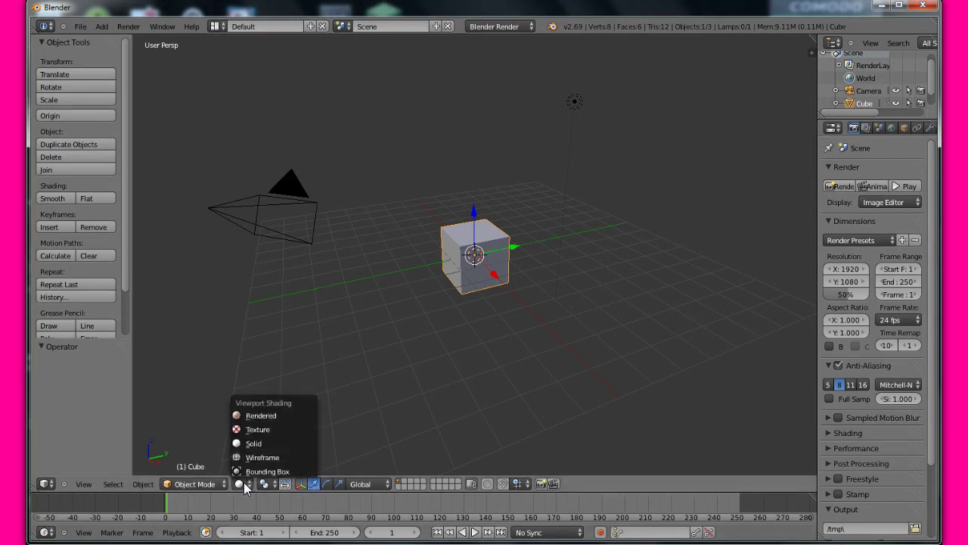
{"action": "left_click", "coordinate": [324, 485]}
{"action": "left_click", "coordinate": [316, 486]}
{"action": "left_click", "coordinate": [326, 485]}
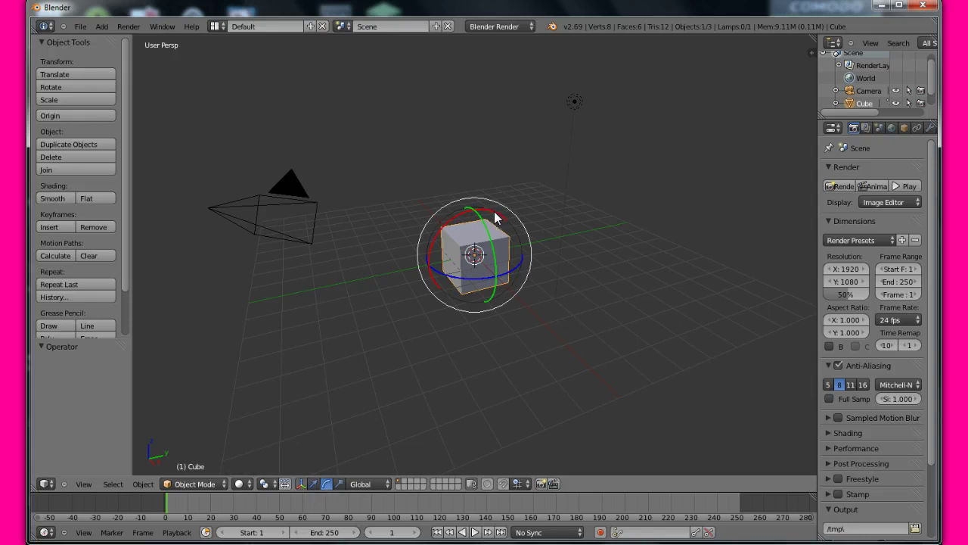
{"action": "left_click_drag", "start_coordinate": [496, 218], "coordinate": [640, 192]}
{"action": "left_click_drag", "start_coordinate": [524, 265], "coordinate": [465, 329]}
Scale the cube with the scale manipulator by about 5.3 along Y, 2 along X and 1.97 along Z
{"action": "left_click", "coordinate": [338, 484]}
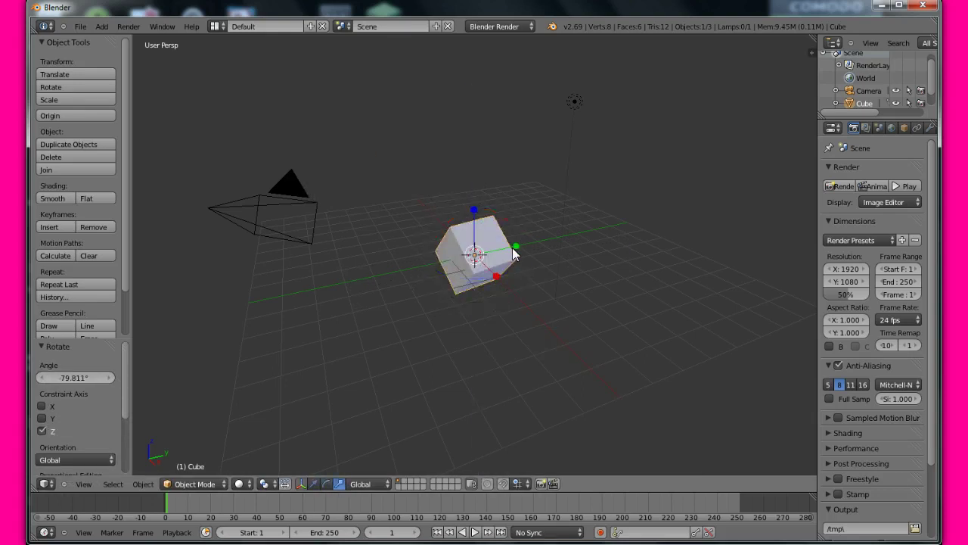
{"action": "left_click_drag", "start_coordinate": [513, 254], "coordinate": [676, 189]}
{"action": "key", "text": "s"}
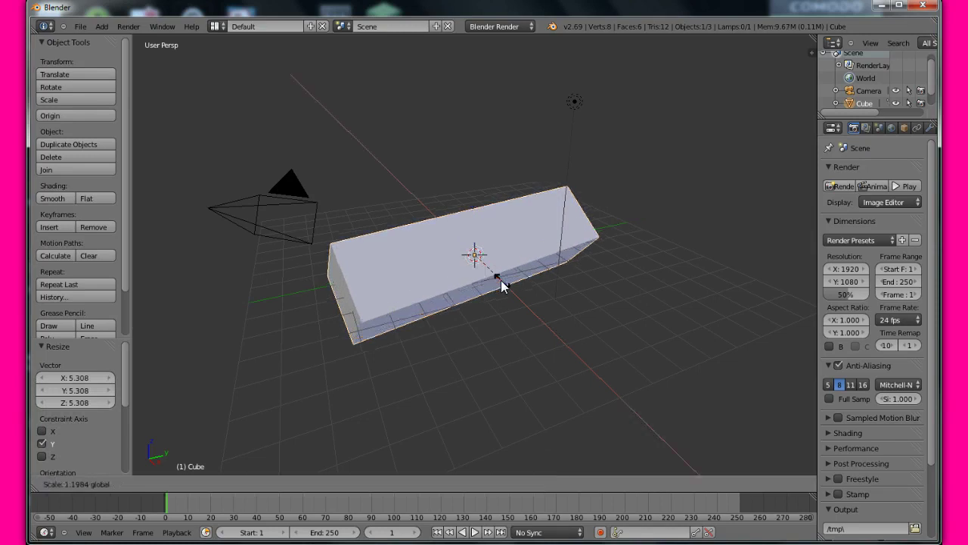
{"action": "left_click", "coordinate": [499, 276]}
{"action": "key", "text": "s"}
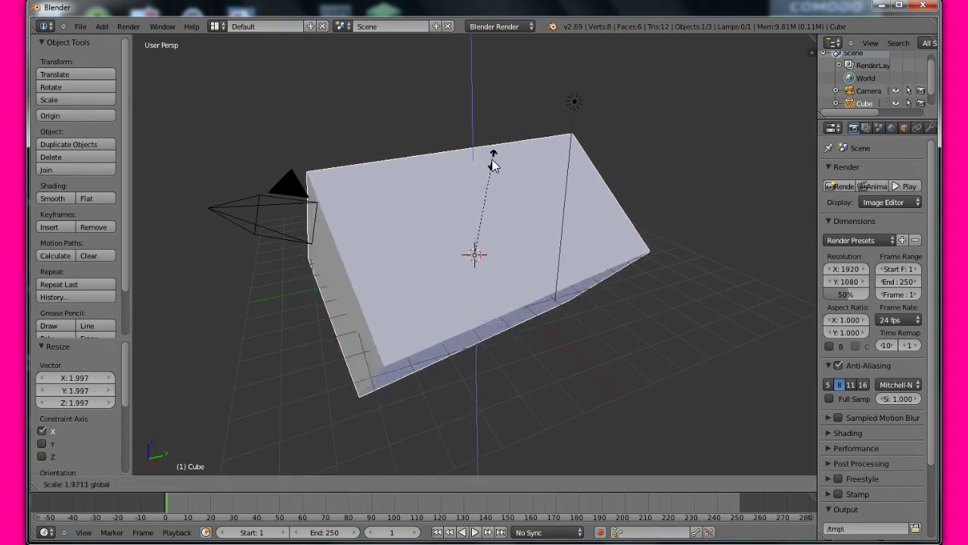
{"action": "left_click", "coordinate": [492, 165]}
Move to frame 0 and set the animation range to start at 0 and end at 23598
{"action": "left_click_drag", "start_coordinate": [177, 500], "coordinate": [344, 493]}
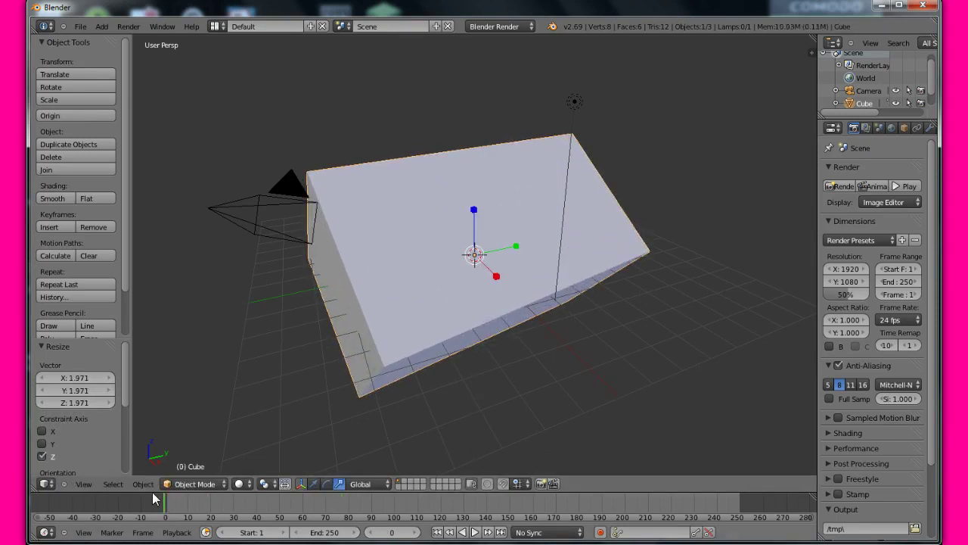
{"action": "mouse_move", "coordinate": [256, 530]}
{"action": "left_mouse_down"}
{"action": "mouse_move", "coordinate": [356, 532]}
{"action": "mouse_move", "coordinate": [242, 532]}
{"action": "left_mouse_up"}
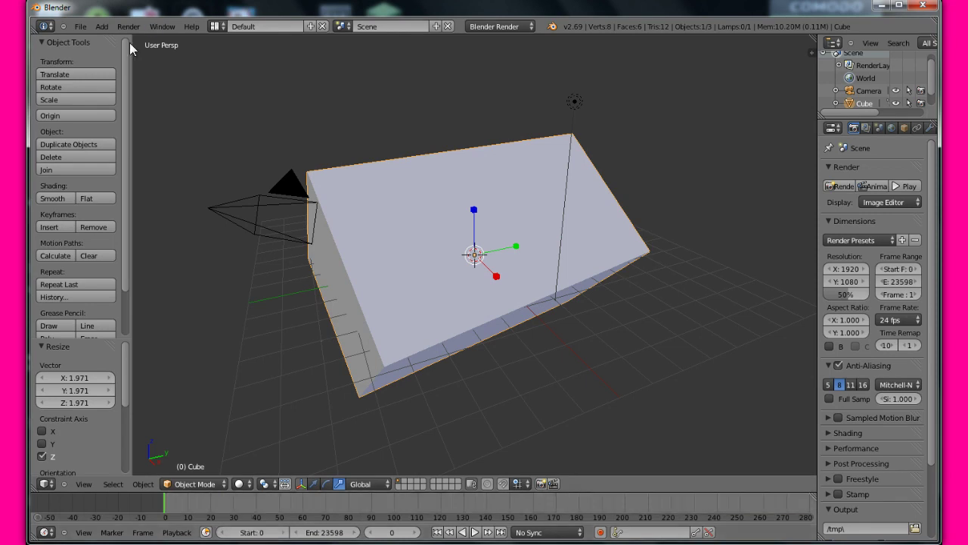
Delete the scaled cube and turn on automatic keyframe recording
{"action": "left_click", "coordinate": [81, 27]}
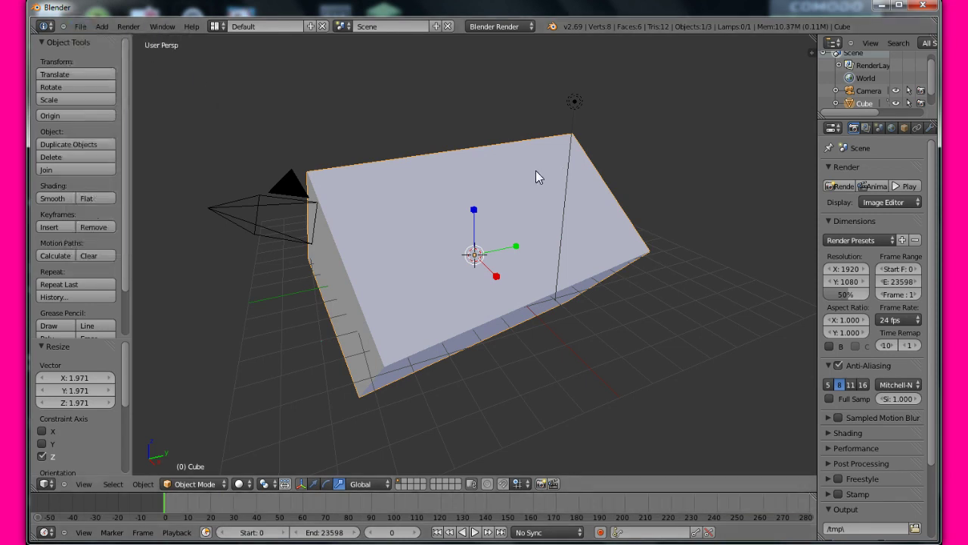
{"action": "key", "text": "x"}
{"action": "left_click", "coordinate": [495, 165]}
{"action": "left_click", "coordinate": [600, 531]}
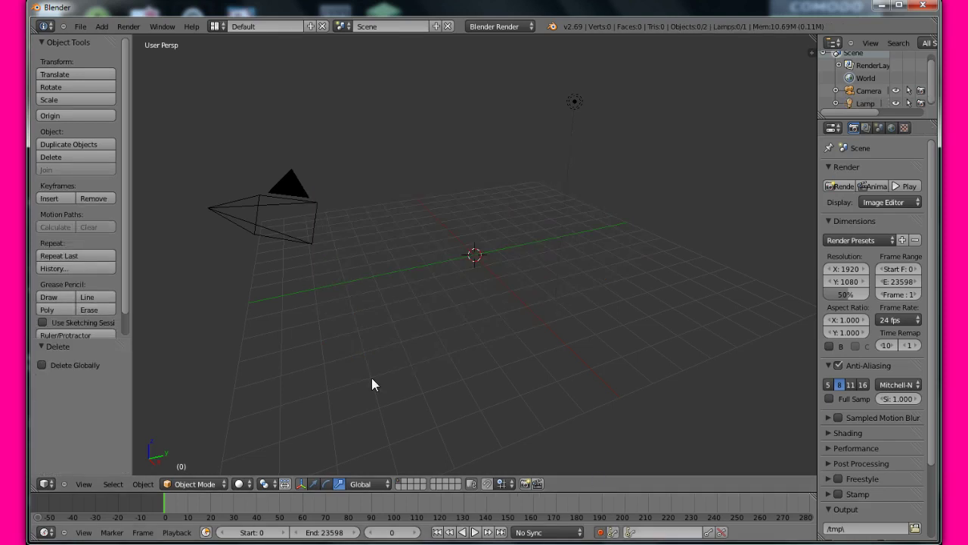
Reopen MinecraftPlayer.blend from the recently used files
{"action": "left_click", "coordinate": [101, 27]}
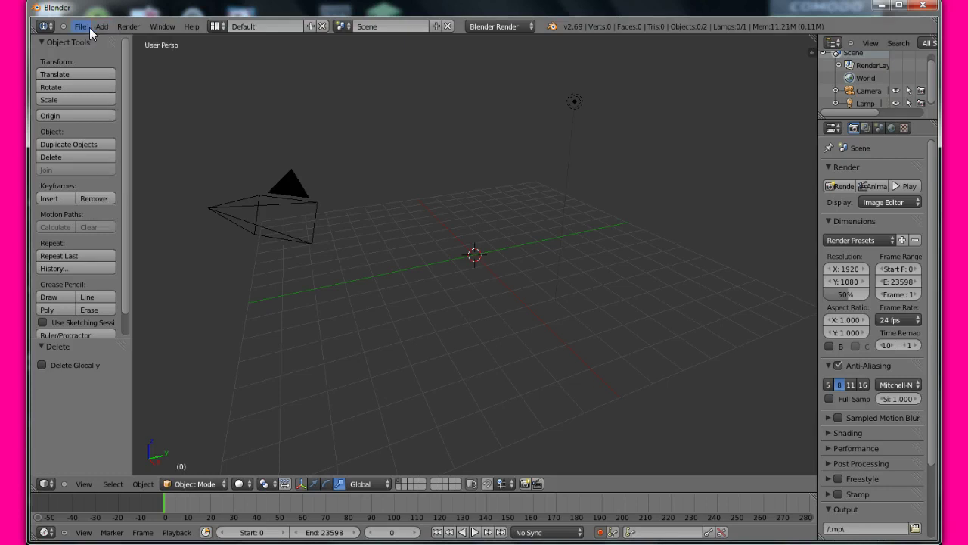
{"action": "left_click", "coordinate": [90, 27]}
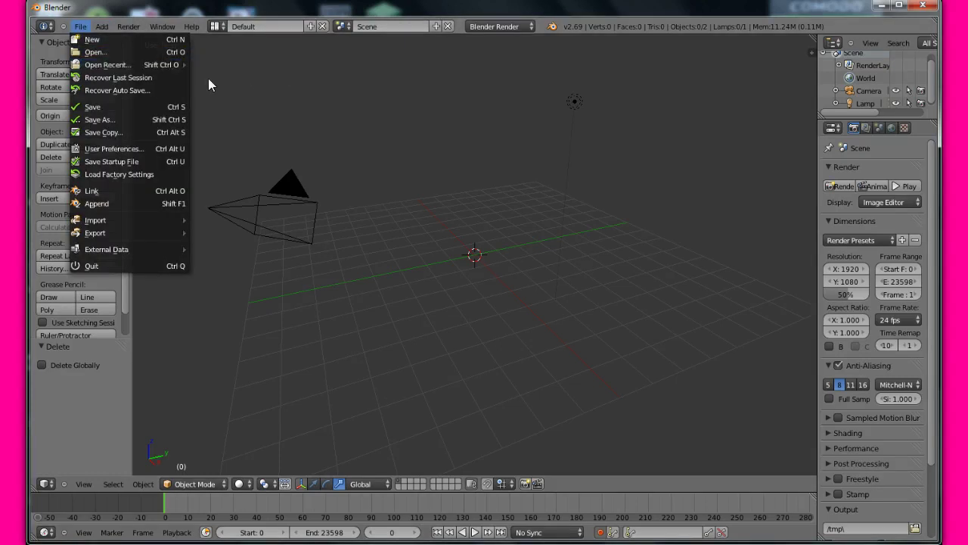
{"action": "mouse_move", "coordinate": [148, 68]}
{"action": "left_click", "coordinate": [219, 65]}
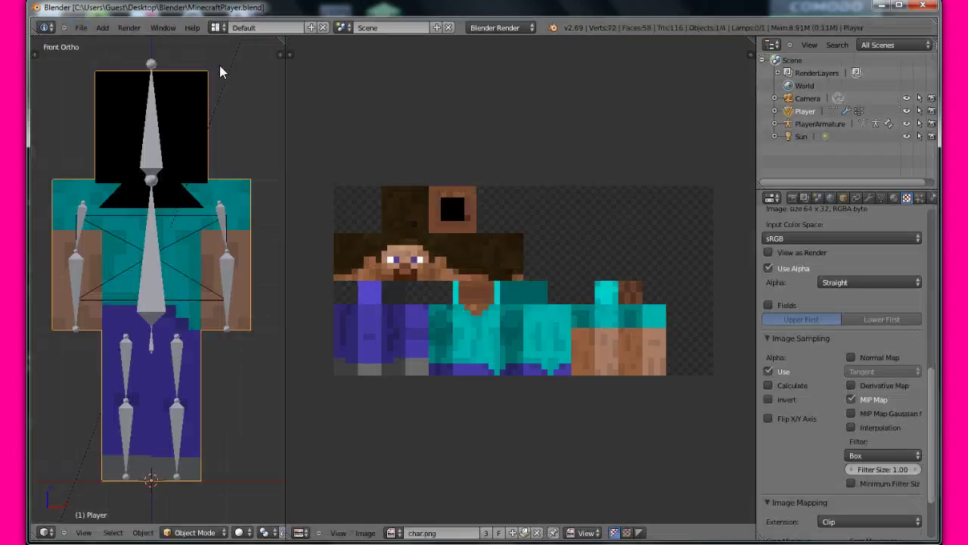
Widen the 3D view over the image editor and orbit to a slightly angled view of the player model
{"action": "left_click", "coordinate": [247, 468]}
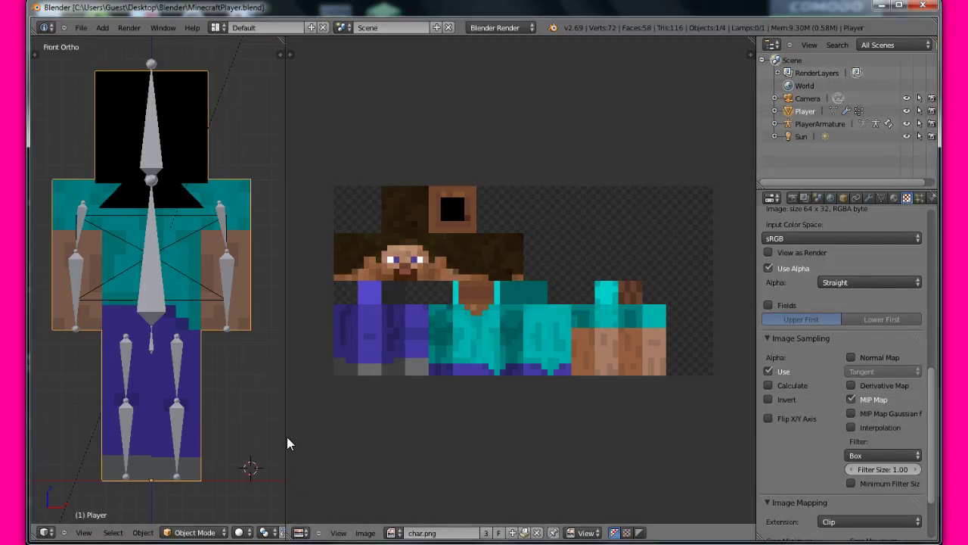
{"action": "left_click_drag", "start_coordinate": [286, 443], "coordinate": [690, 404]}
{"action": "scroll", "coordinate": [485, 280], "scroll_direction": "down", "scroll_amount": 10}
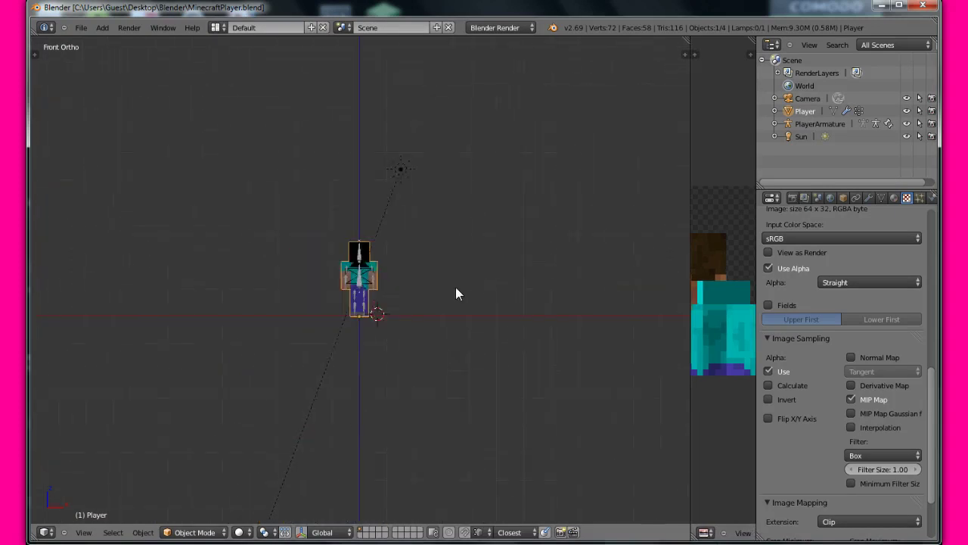
{"action": "middle_click_drag", "start_coordinate": [229, 283], "coordinate": [647, 347]}
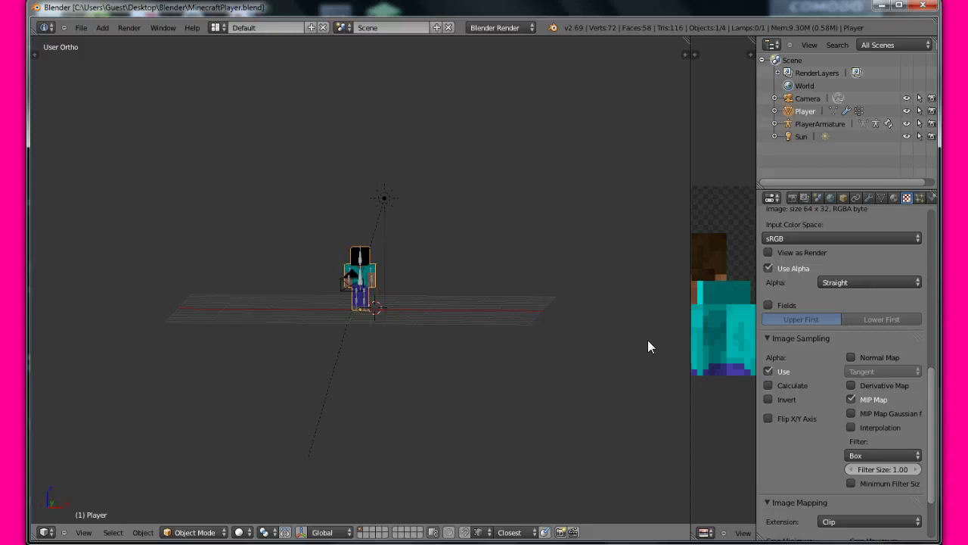
{"action": "scroll", "coordinate": [419, 297], "scroll_direction": "up", "scroll_amount": 6}
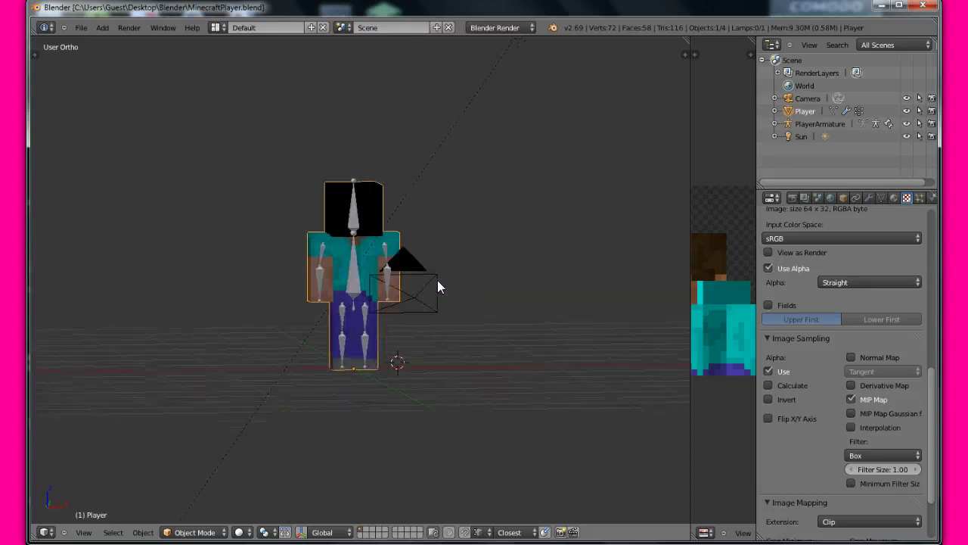
{"action": "middle_click_drag", "start_coordinate": [438, 281], "coordinate": [246, 121]}
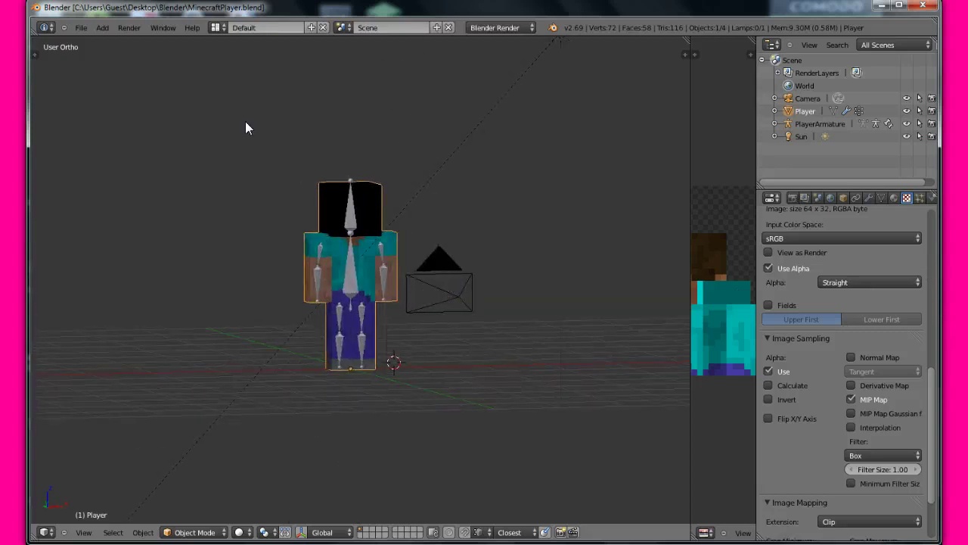
Render the Minecraft player scene as a still image
{"action": "left_click", "coordinate": [129, 29]}
{"action": "left_click", "coordinate": [104, 136]}
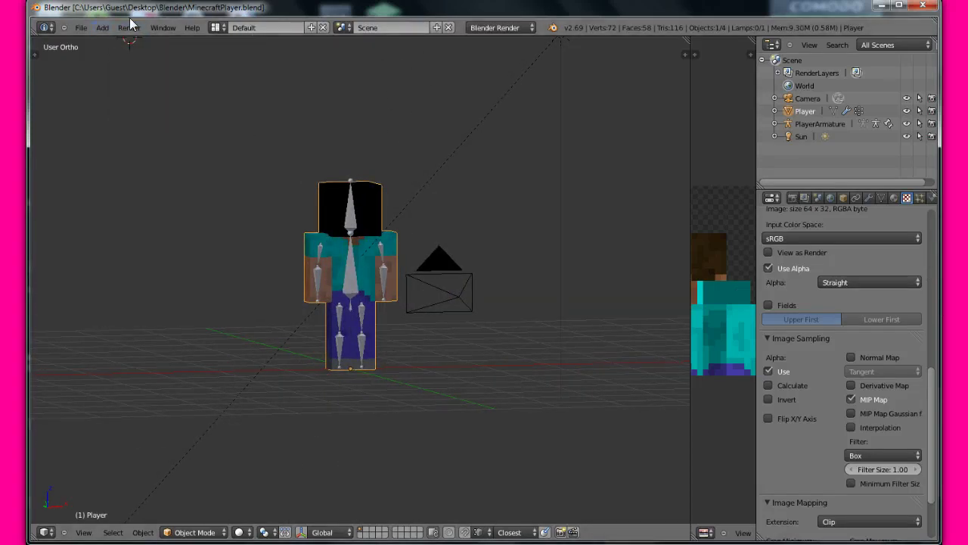
{"action": "left_click", "coordinate": [129, 28]}
{"action": "left_click", "coordinate": [168, 42]}
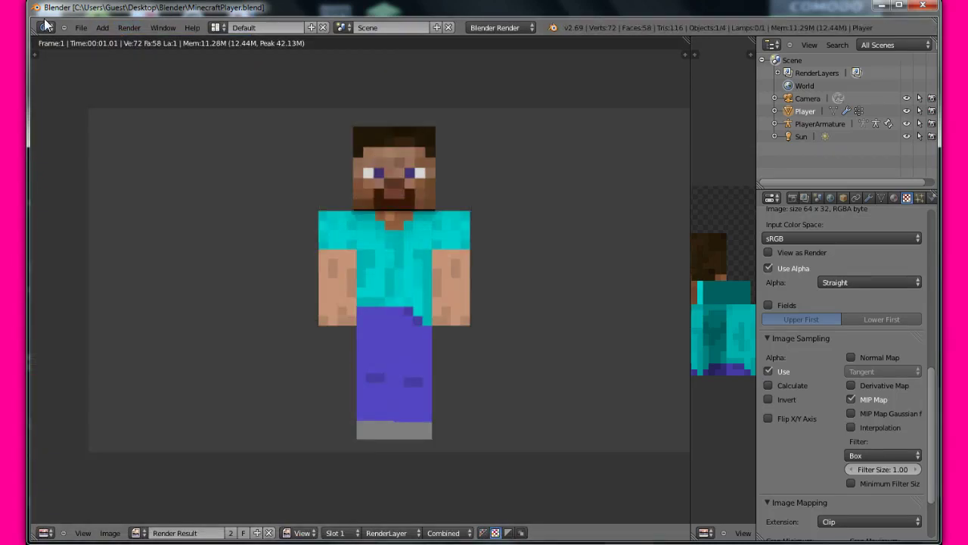
Render the scene again as a still image and as an OpenGL image, and return to the 3D view
{"action": "left_click", "coordinate": [128, 28]}
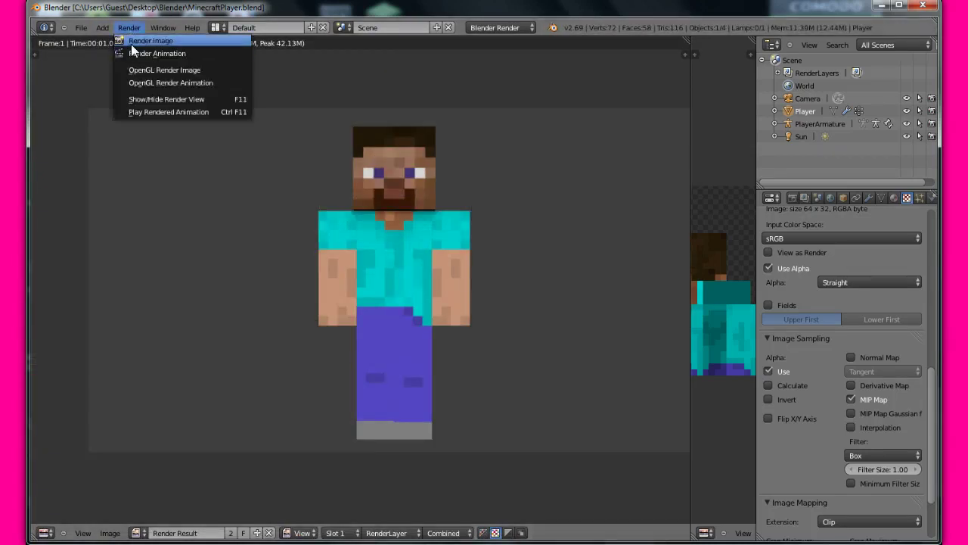
{"action": "left_click", "coordinate": [131, 44]}
{"action": "left_click", "coordinate": [130, 27]}
{"action": "left_click", "coordinate": [159, 67]}
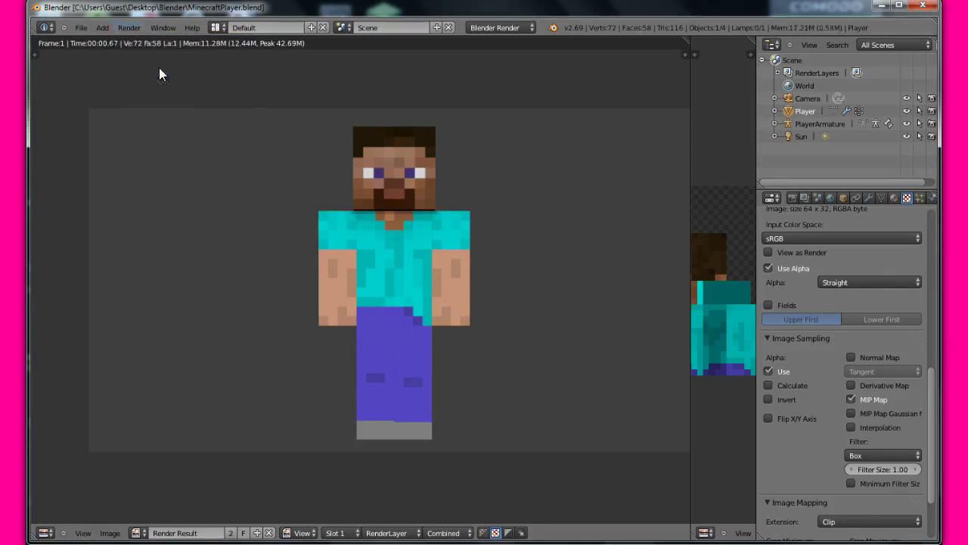
{"action": "left_click", "coordinate": [128, 28]}
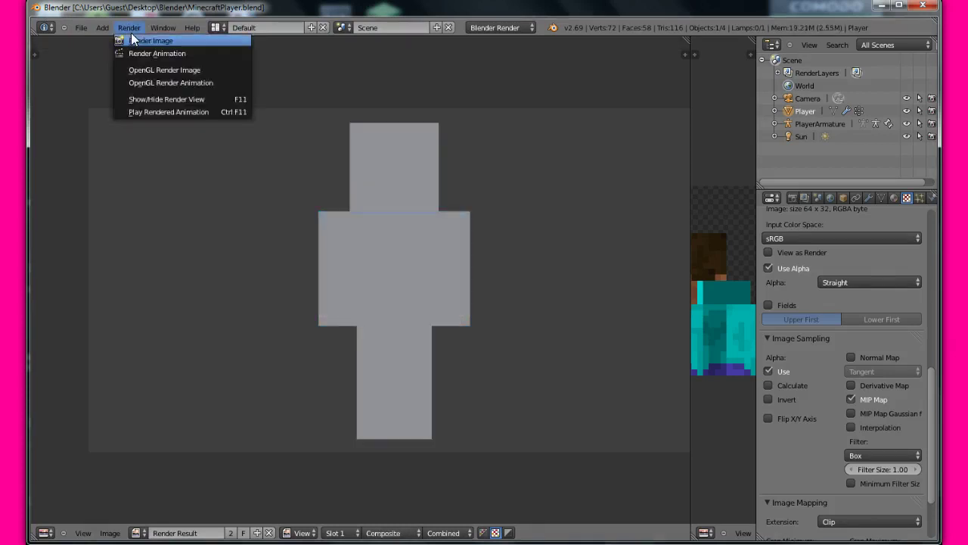
{"action": "left_click", "coordinate": [157, 99]}
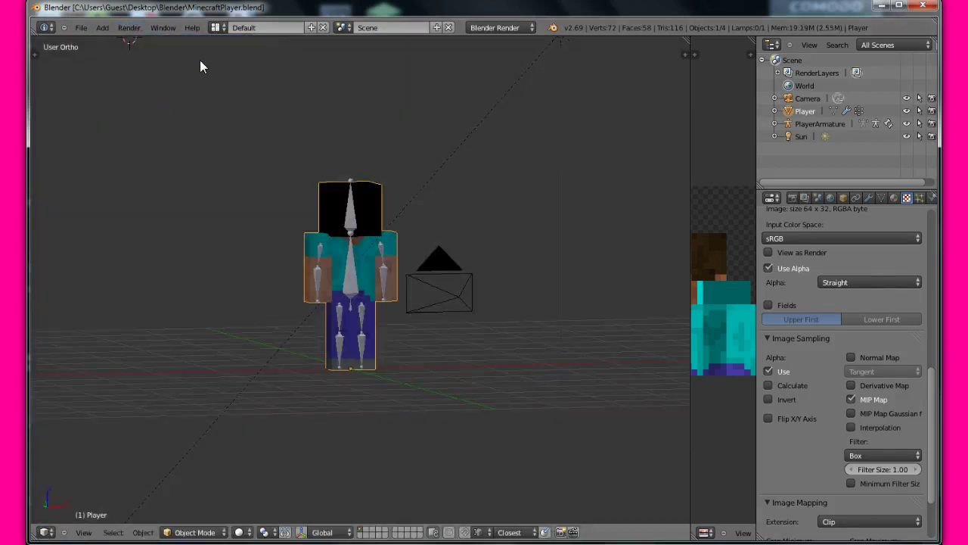
In the System user preferences, toggle Mipmaps on and back off, and turn the first solid OpenGL light to shine from the front
{"action": "left_click", "coordinate": [81, 28]}
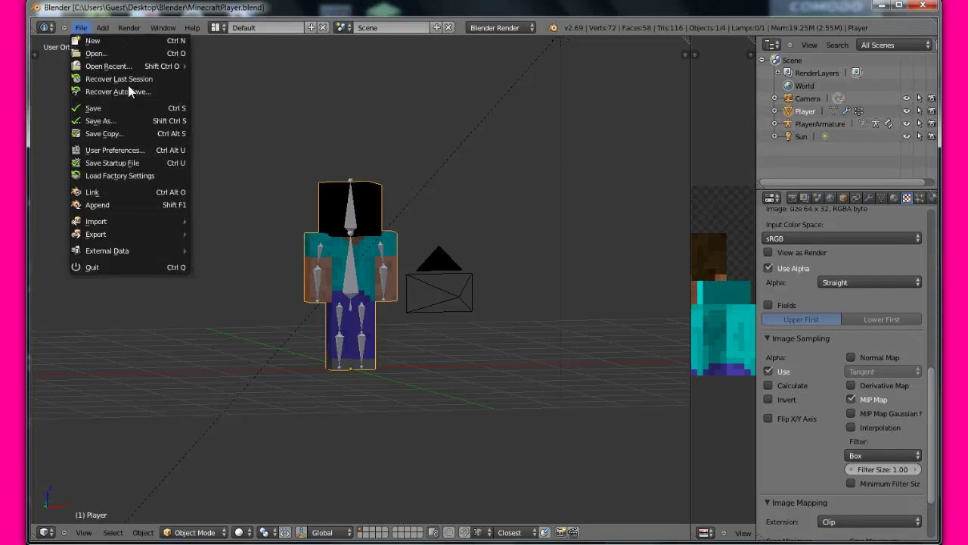
{"action": "left_click", "coordinate": [118, 151]}
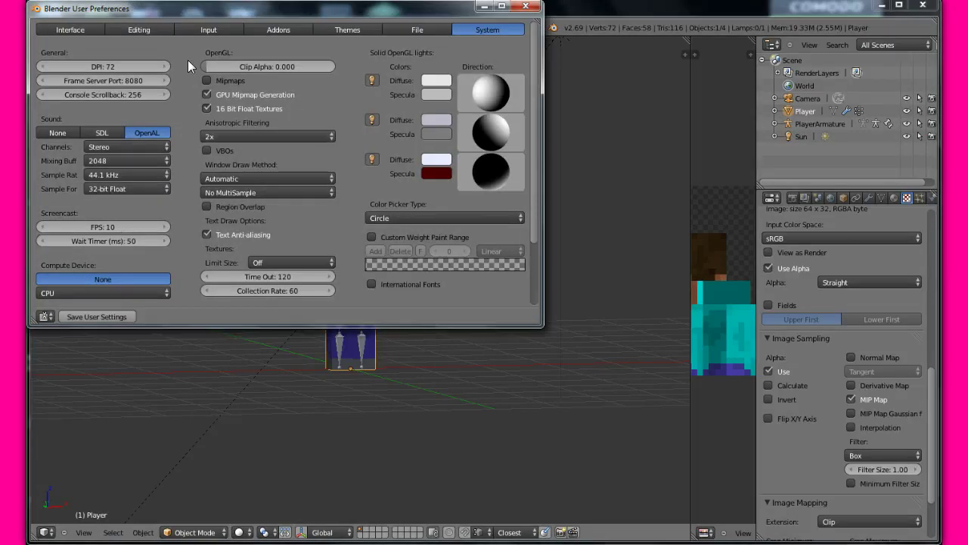
{"action": "left_click", "coordinate": [216, 82]}
{"action": "left_click_drag", "start_coordinate": [274, 9], "coordinate": [727, 106]}
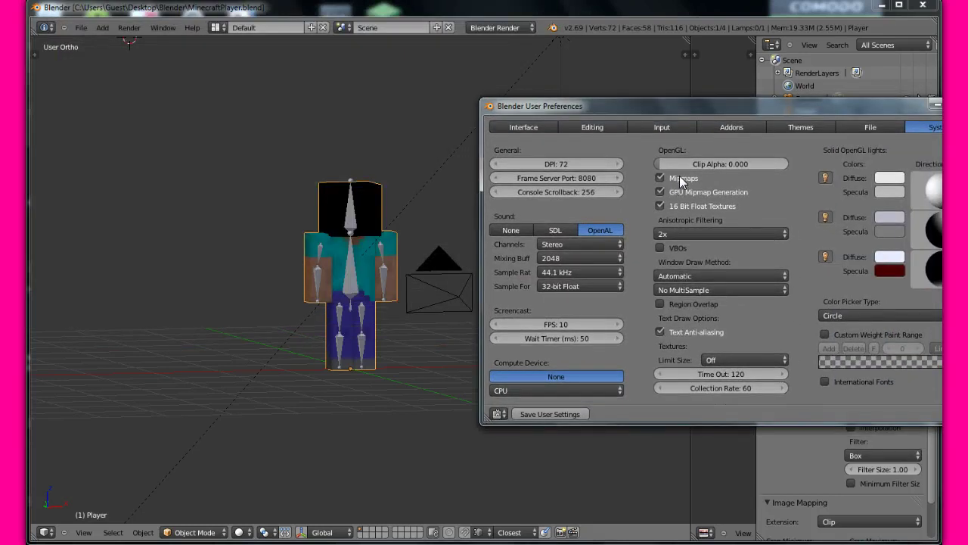
{"action": "left_click", "coordinate": [674, 206]}
{"action": "left_click_drag", "start_coordinate": [726, 106], "coordinate": [519, 42]}
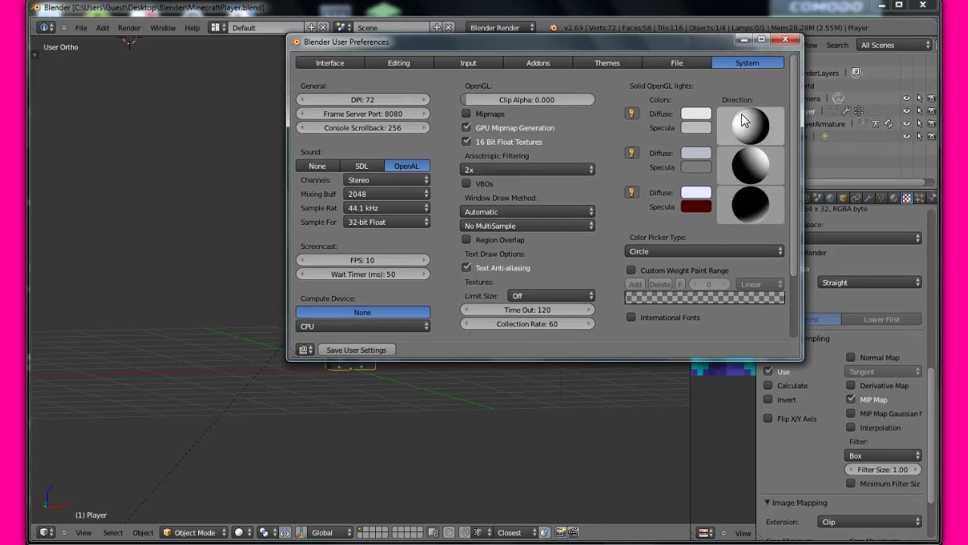
{"action": "left_click_drag", "start_coordinate": [742, 115], "coordinate": [768, 195]}
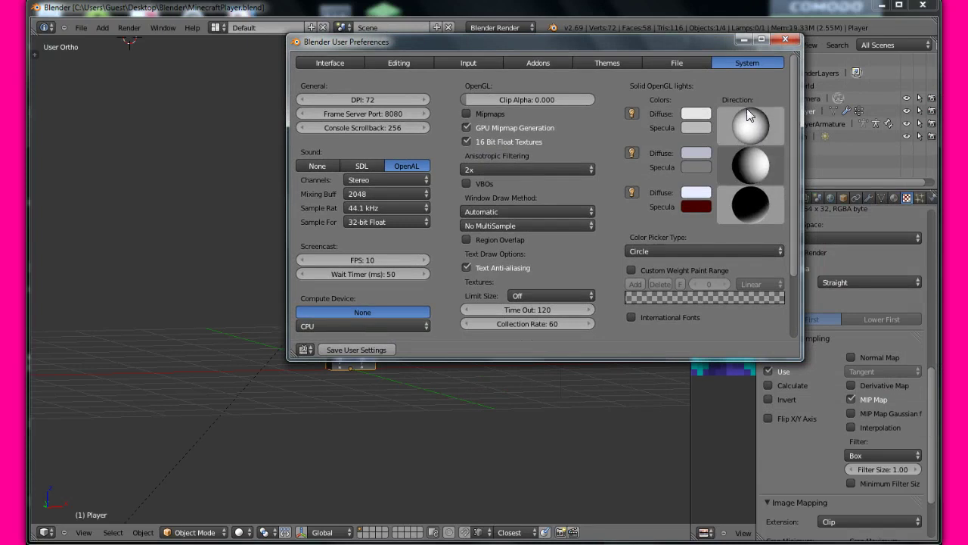
{"action": "left_click", "coordinate": [784, 40]}
{"action": "right_click", "coordinate": [327, 255]}
{"action": "key", "text": "g"}
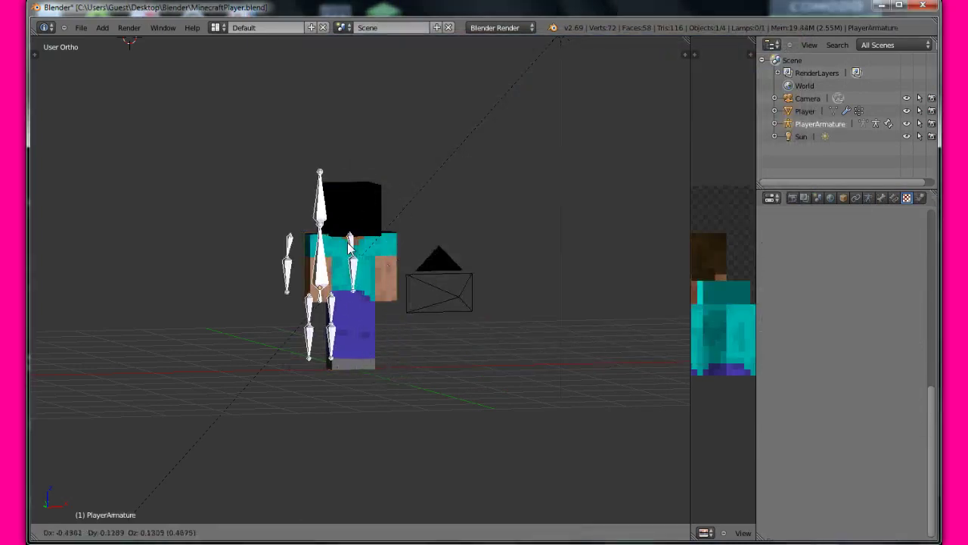
{"action": "right_click", "coordinate": [380, 180]}
{"action": "key", "text": "g"}
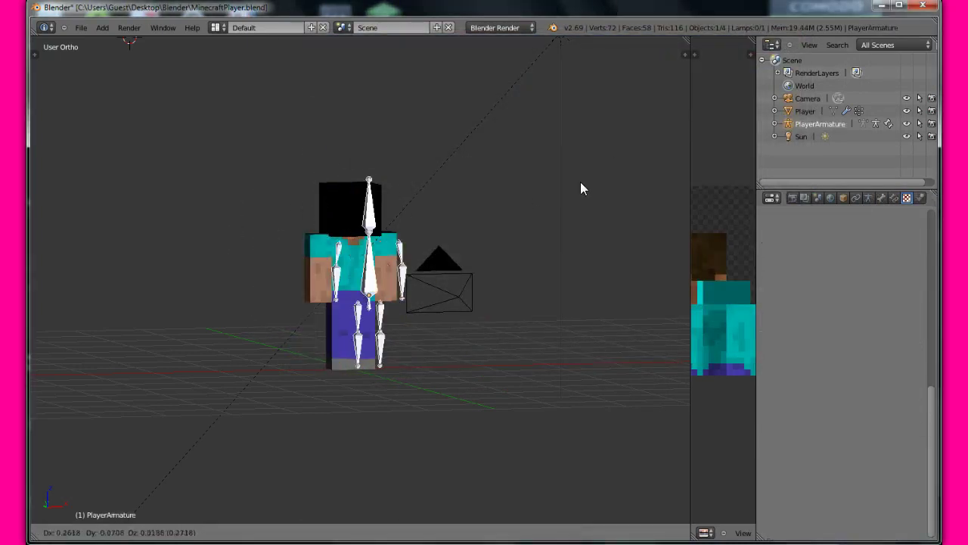
{"action": "right_click", "coordinate": [568, 166]}
Select the player armature and put it into Pose Mode
{"action": "middle_click_drag", "start_coordinate": [329, 197], "coordinate": [285, 207]}
{"action": "scroll", "coordinate": [285, 207], "scroll_direction": "up", "scroll_amount": 2}
{"action": "scroll", "coordinate": [284, 207], "scroll_direction": "up", "scroll_amount": 2}
{"action": "right_click_drag", "start_coordinate": [293, 225], "coordinate": [270, 238]}
{"action": "key", "text": "Escape"}
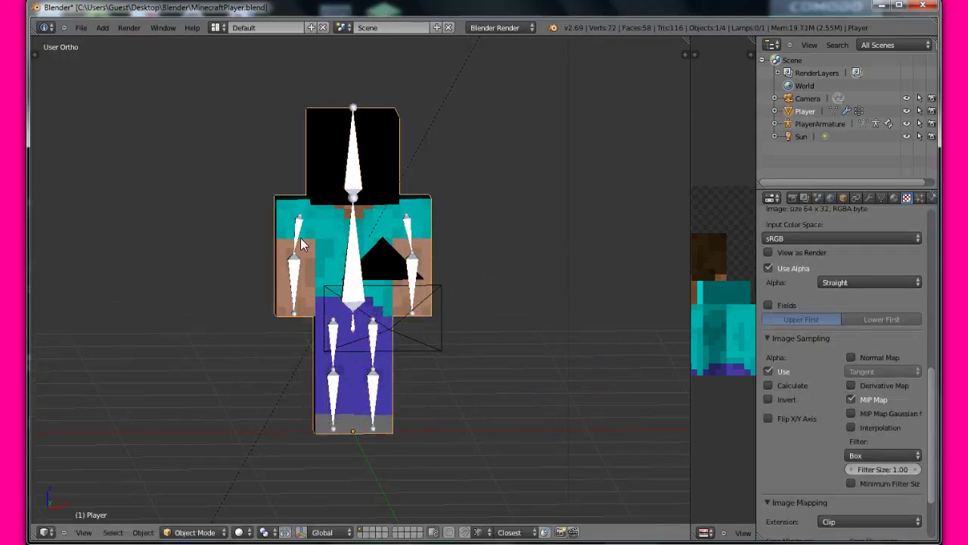
{"action": "right_click", "coordinate": [344, 260]}
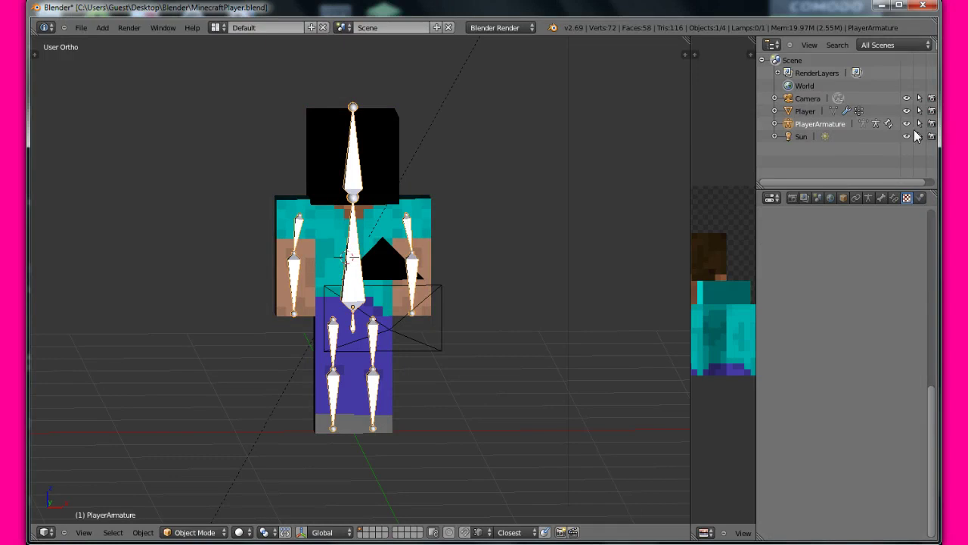
{"action": "left_click", "coordinate": [874, 126]}
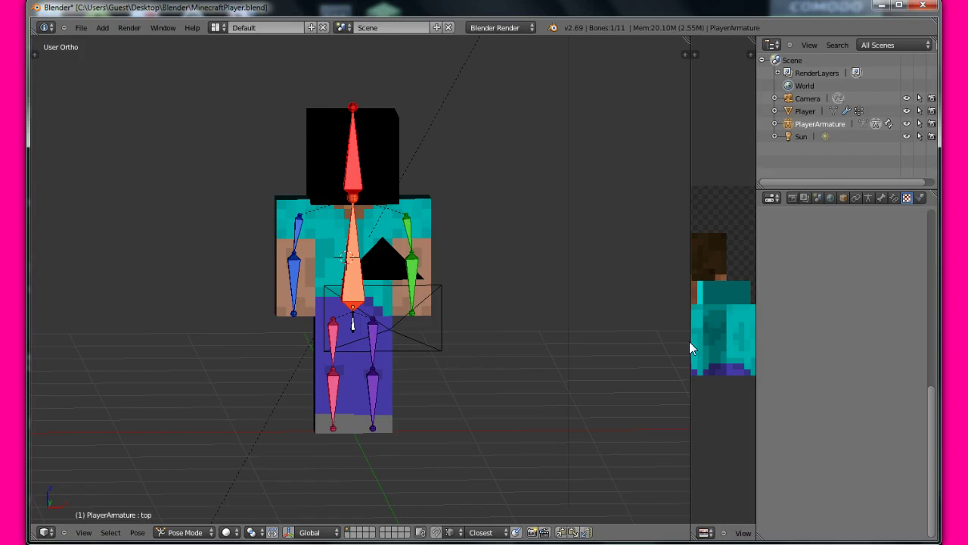
Replace the char.png texture in the image editor with the black and blue skin image, and widen the 3D view again
{"action": "left_click_drag", "start_coordinate": [690, 342], "coordinate": [354, 361]}
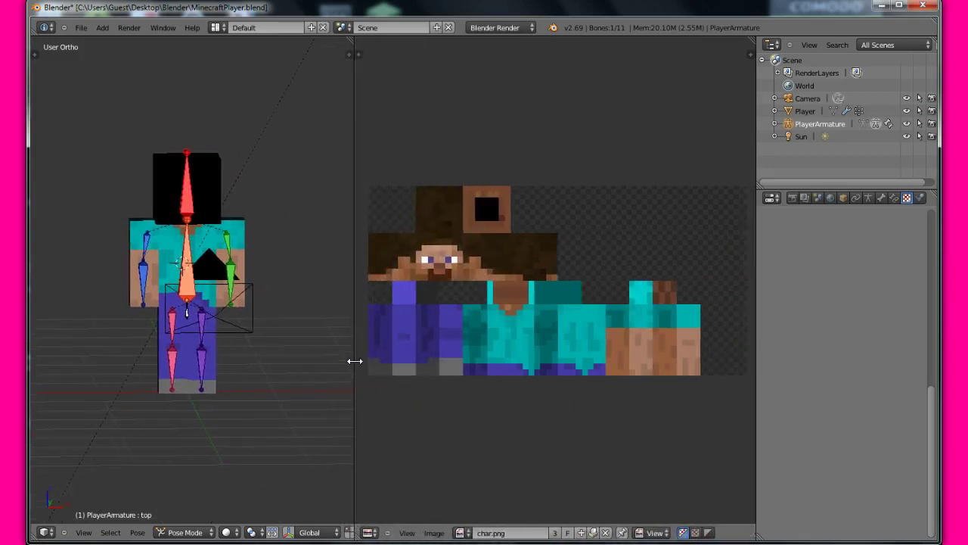
{"action": "left_click", "coordinate": [433, 532]}
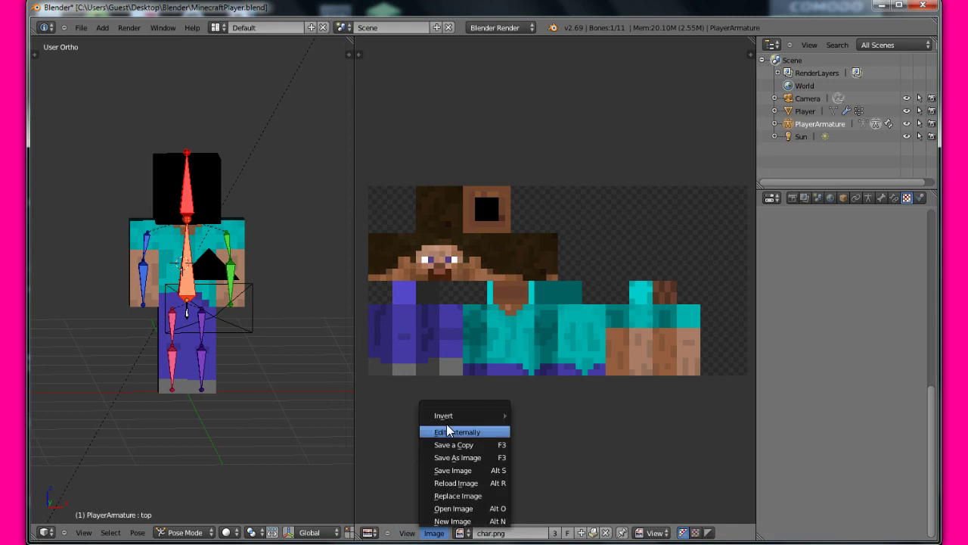
{"action": "left_click", "coordinate": [476, 496]}
{"action": "double_click", "coordinate": [248, 106]}
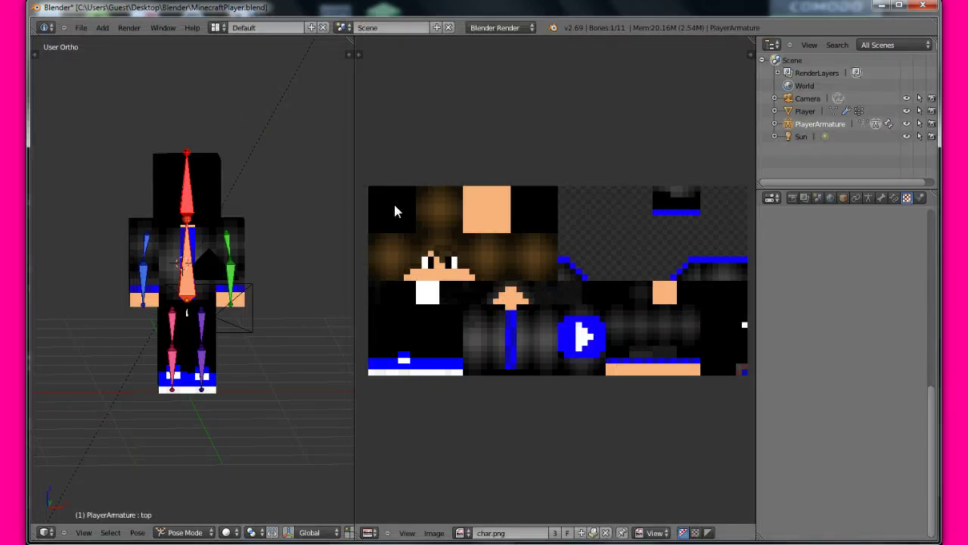
{"action": "left_click_drag", "start_coordinate": [355, 224], "coordinate": [721, 226]}
{"action": "scroll", "coordinate": [546, 229], "scroll_direction": "down", "scroll_amount": 2}
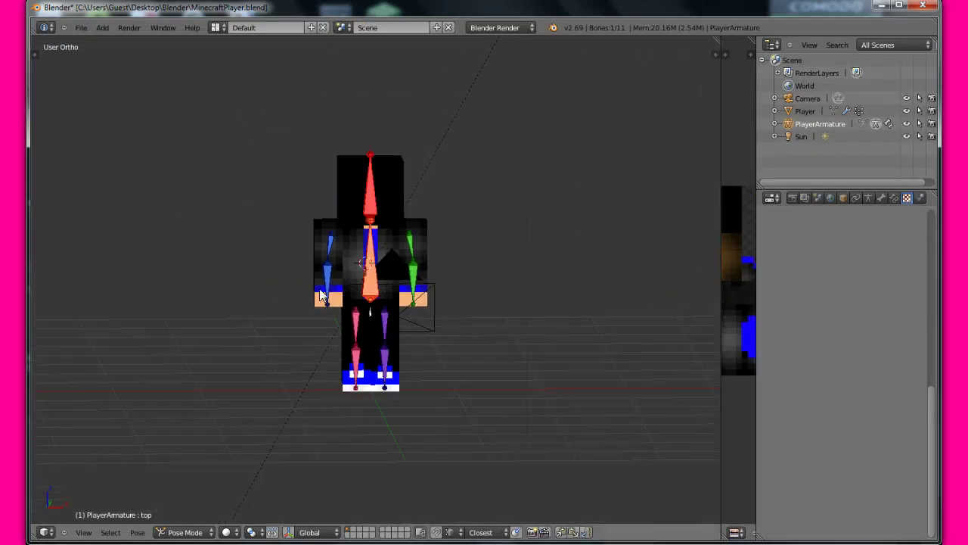
Raise both of the player's arms by rotating the right and left upper arm bones outward and above shoulder height
{"action": "right_click", "coordinate": [331, 247]}
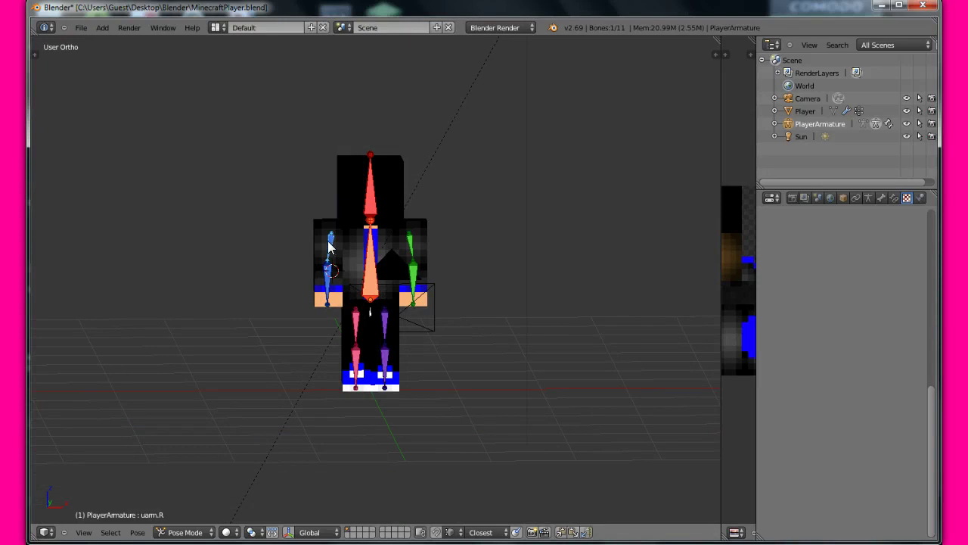
{"action": "key", "text": "r"}
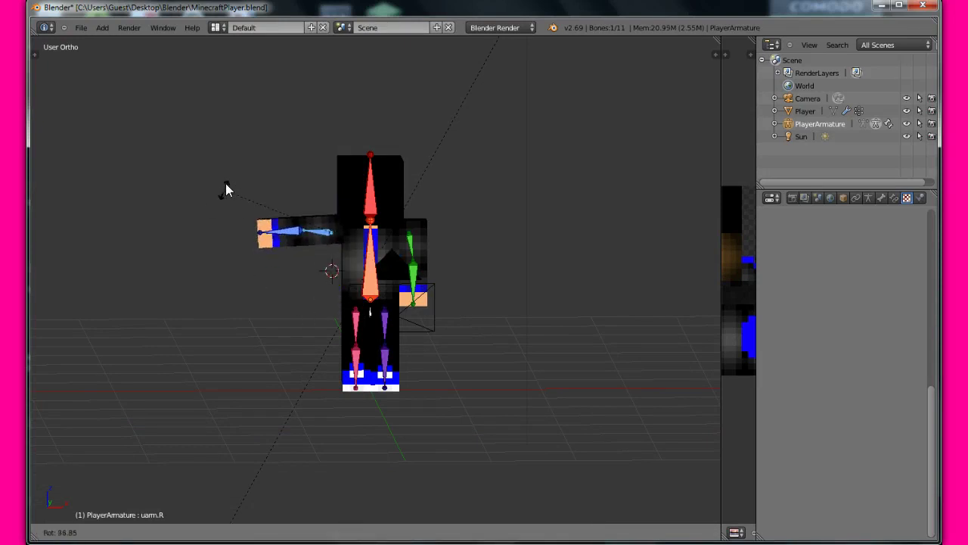
{"action": "left_click", "coordinate": [200, 80]}
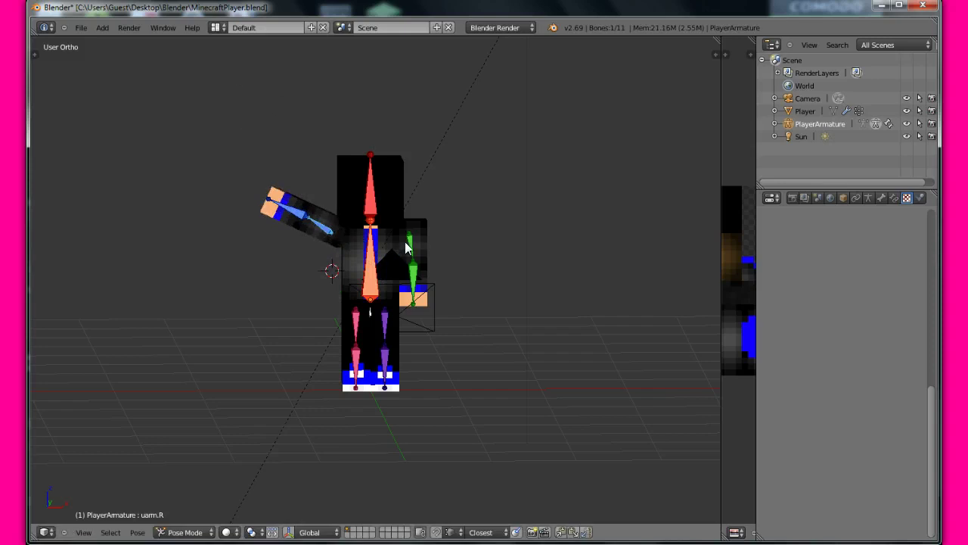
{"action": "left_click", "coordinate": [410, 244]}
{"action": "right_click", "coordinate": [409, 243]}
{"action": "key", "text": "r"}
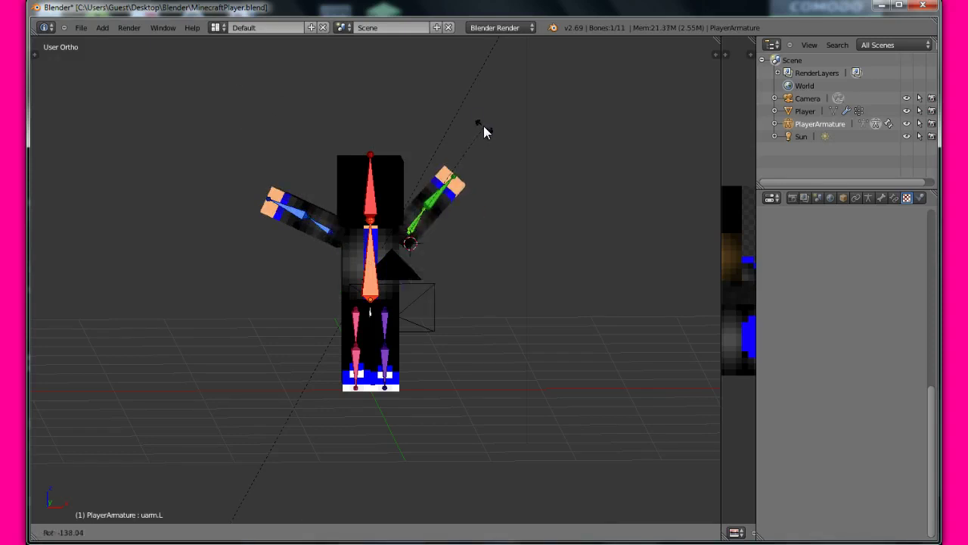
{"action": "left_click", "coordinate": [472, 105]}
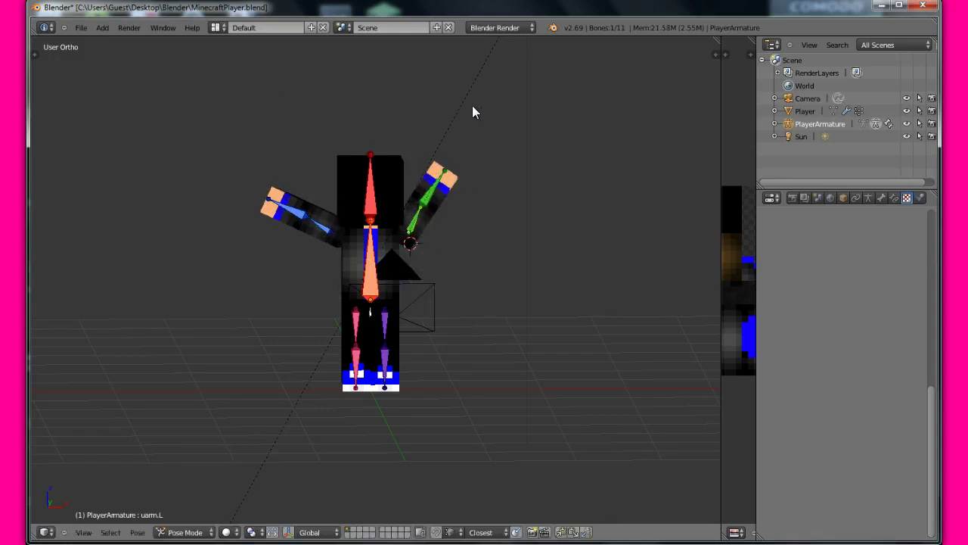
Show the transform manipulator in rotation mode and try rotating the left upper arm bone with it
{"action": "left_click", "coordinate": [292, 531]}
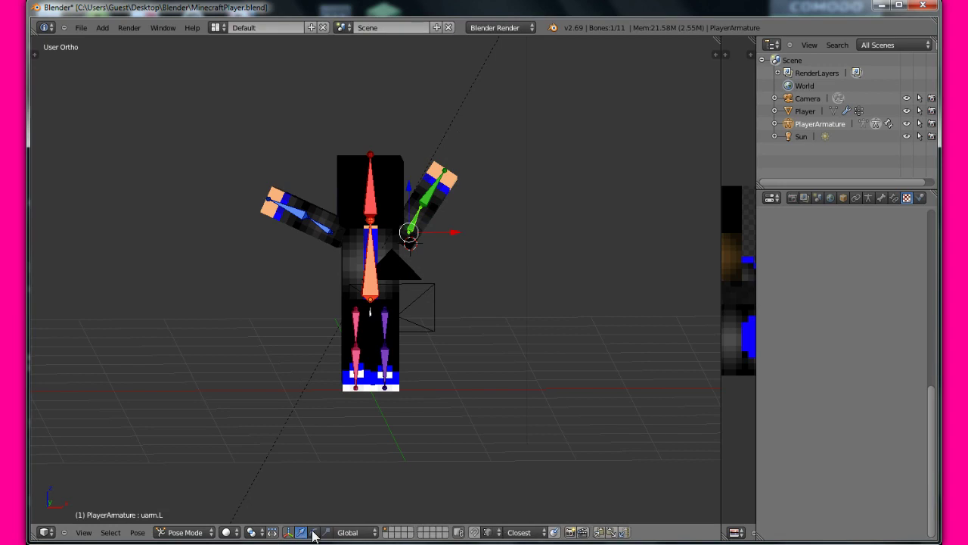
{"action": "left_click", "coordinate": [313, 532]}
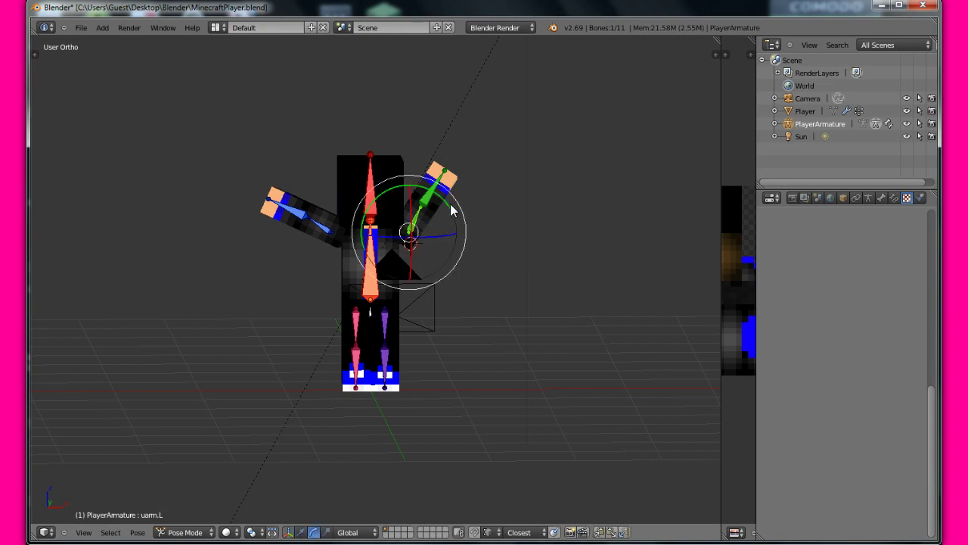
{"action": "mouse_move", "coordinate": [451, 205]}
{"action": "left_mouse_down"}
{"action": "mouse_move", "coordinate": [457, 218]}
{"action": "mouse_move", "coordinate": [460, 209]}
{"action": "left_mouse_up"}
{"action": "scroll", "coordinate": [379, 215], "scroll_direction": "up", "scroll_amount": 2}
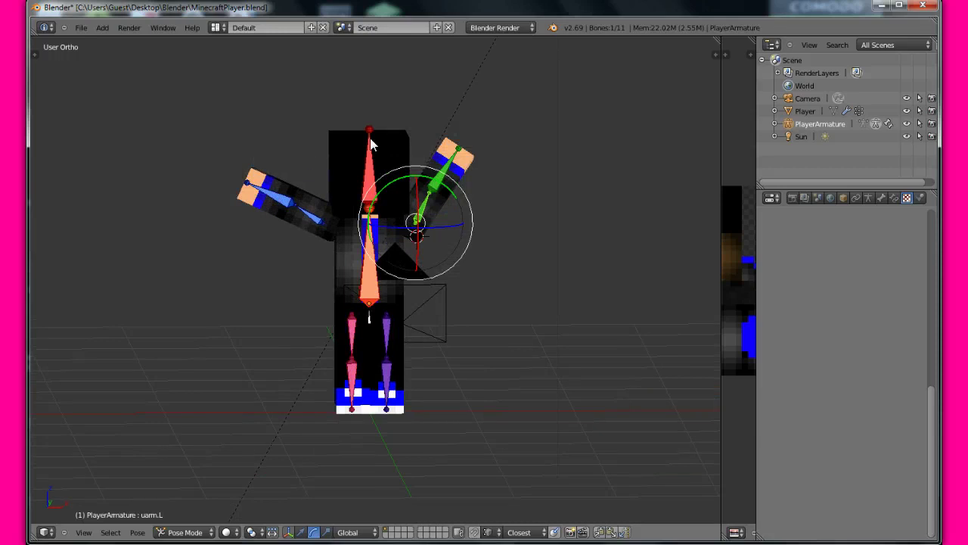
{"action": "scroll", "coordinate": [477, 143], "scroll_direction": "down", "scroll_amount": 1}
{"action": "middle_click_drag", "start_coordinate": [370, 168], "coordinate": [505, 181]}
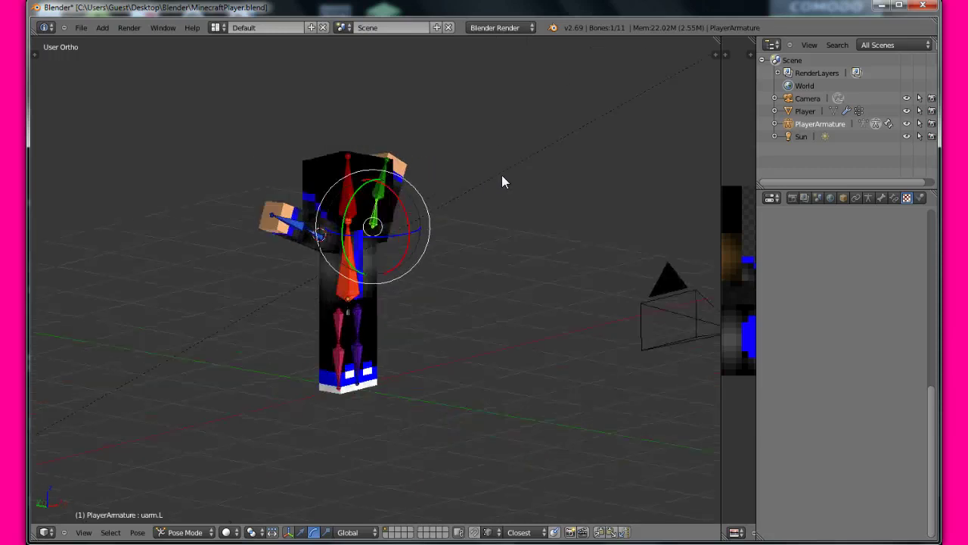
{"action": "left_click_drag", "start_coordinate": [354, 191], "coordinate": [418, 207]}
{"action": "right_click", "coordinate": [402, 235]}
{"action": "right_click_drag", "start_coordinate": [403, 234], "coordinate": [416, 234]}
Set the manipulator to translation and, in the armature's Pose Mode, try to move the right lower arm bone along X
{"action": "right_click", "coordinate": [423, 180]}
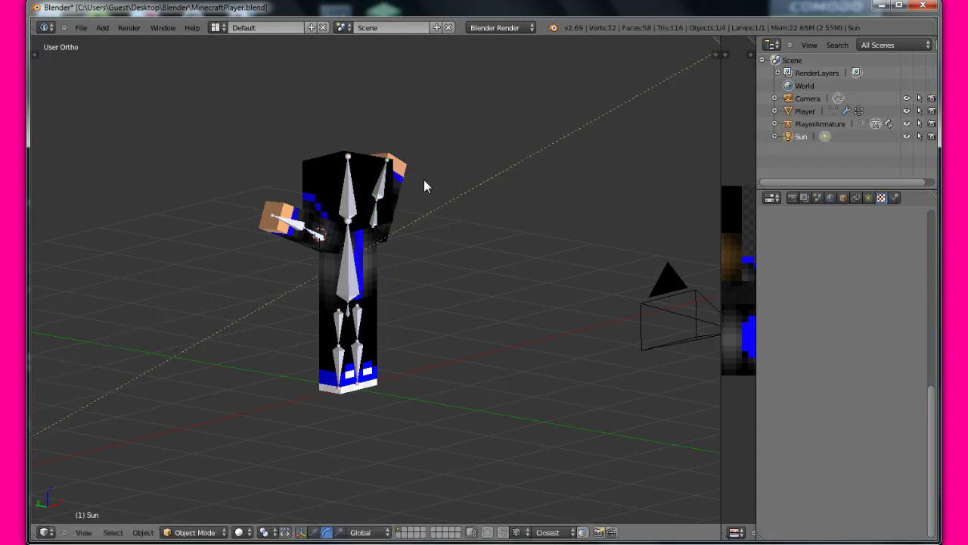
{"action": "left_click", "coordinate": [314, 290]}
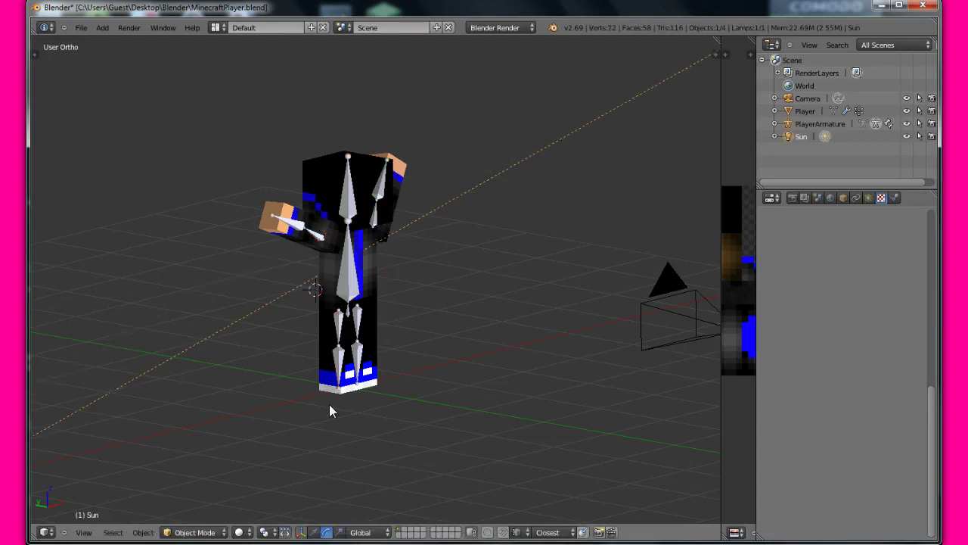
{"action": "left_click", "coordinate": [313, 531]}
{"action": "left_click", "coordinate": [277, 208]}
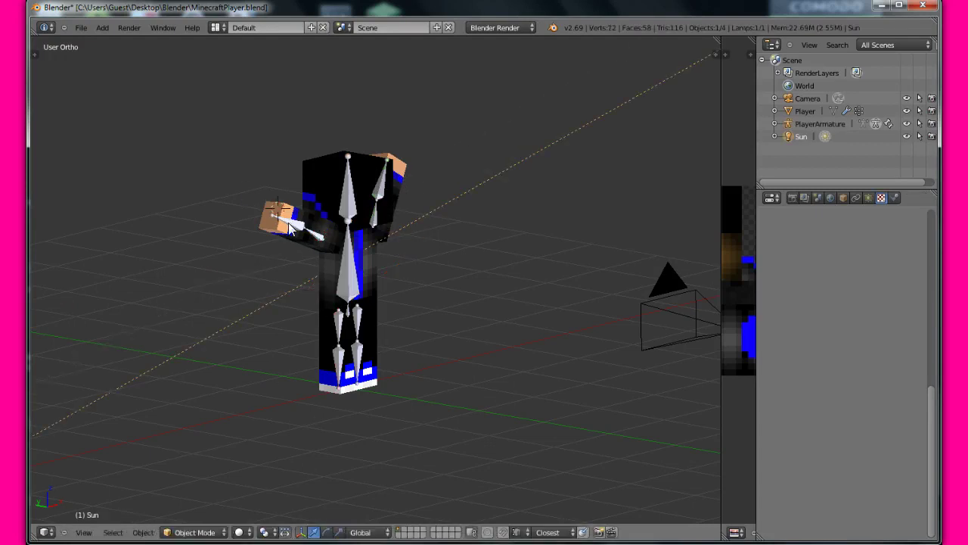
{"action": "right_click", "coordinate": [290, 229]}
{"action": "key", "text": "ctrl+Tab"}
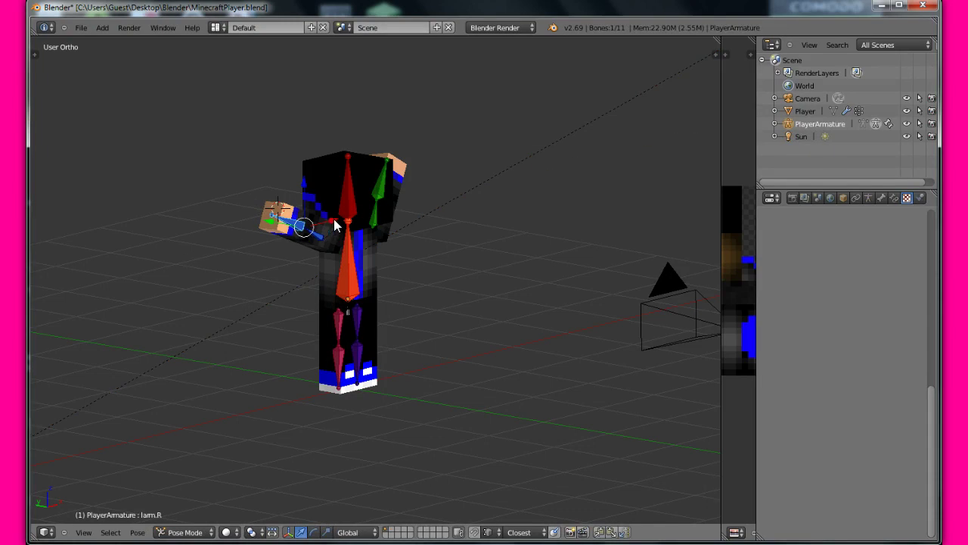
{"action": "left_click_drag", "start_coordinate": [334, 220], "coordinate": [401, 226]}
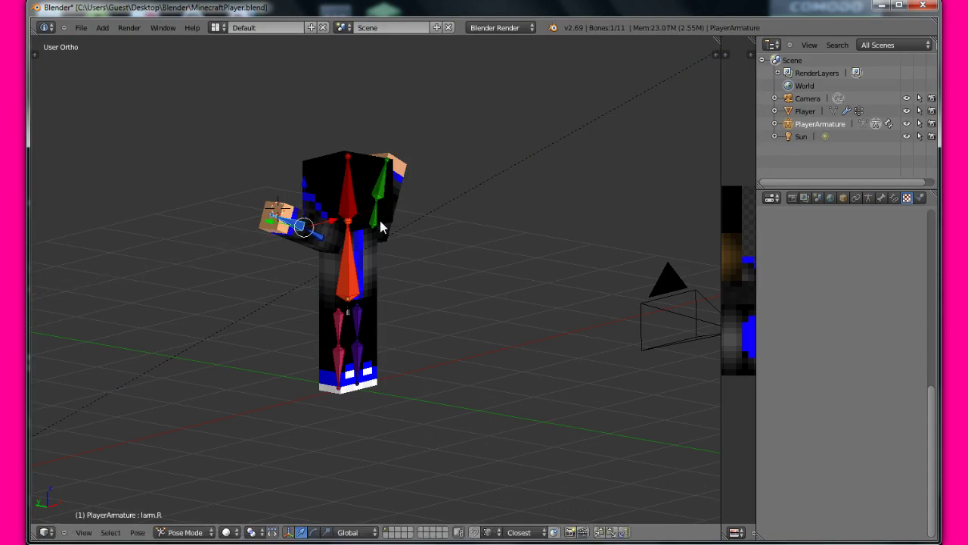
Pull the right arm away from the body by moving its upper arm bone outward along the X and Y axes
{"action": "right_click", "coordinate": [321, 238]}
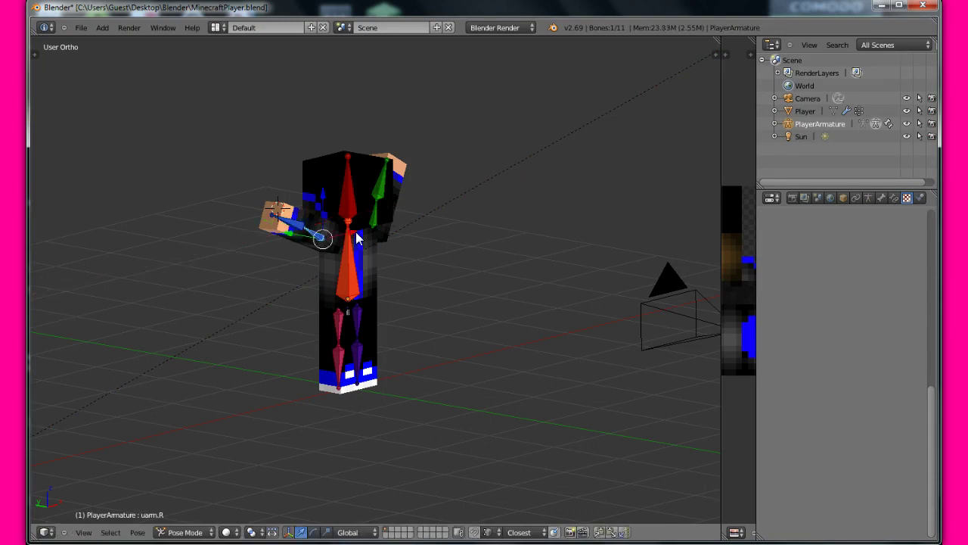
{"action": "key", "text": "r"}
{"action": "left_click", "coordinate": [306, 256]}
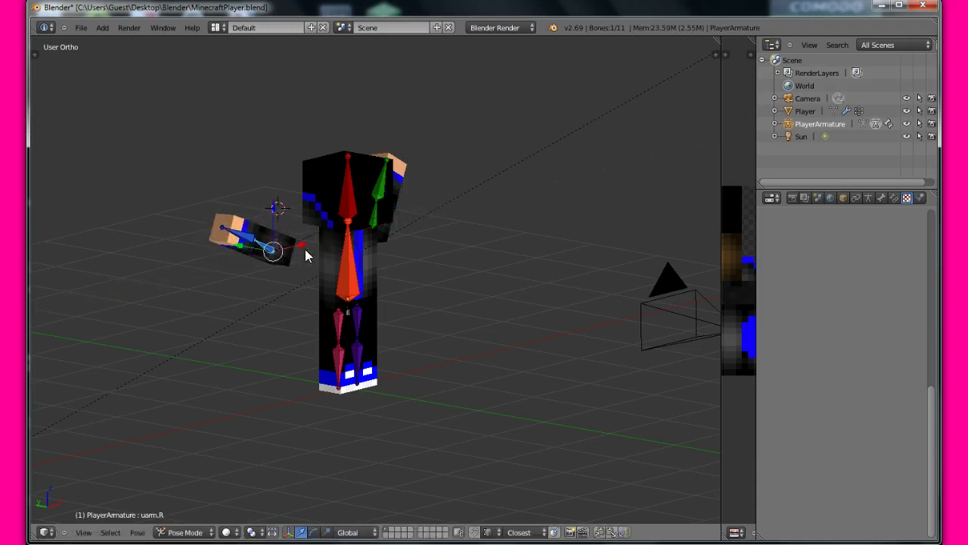
{"action": "right_click", "coordinate": [281, 249]}
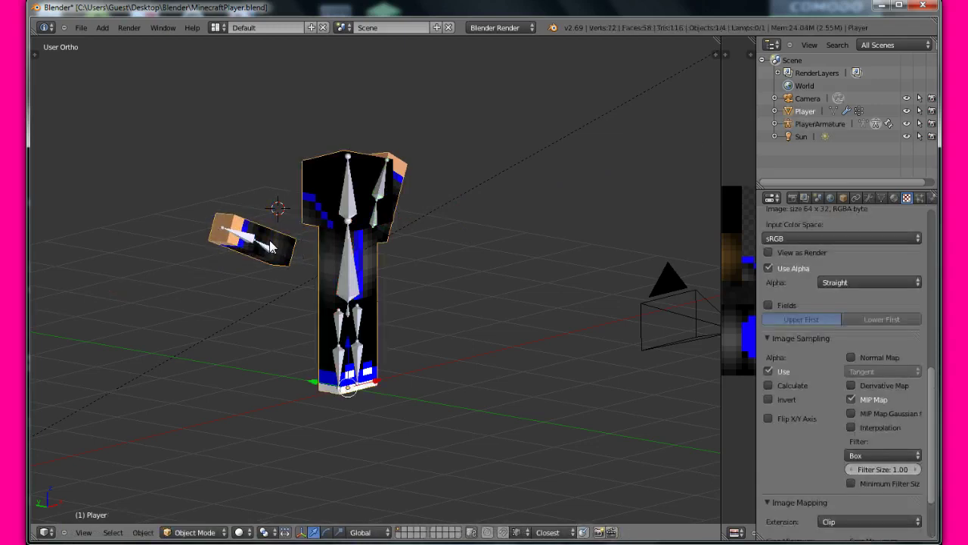
{"action": "right_click", "coordinate": [266, 245]}
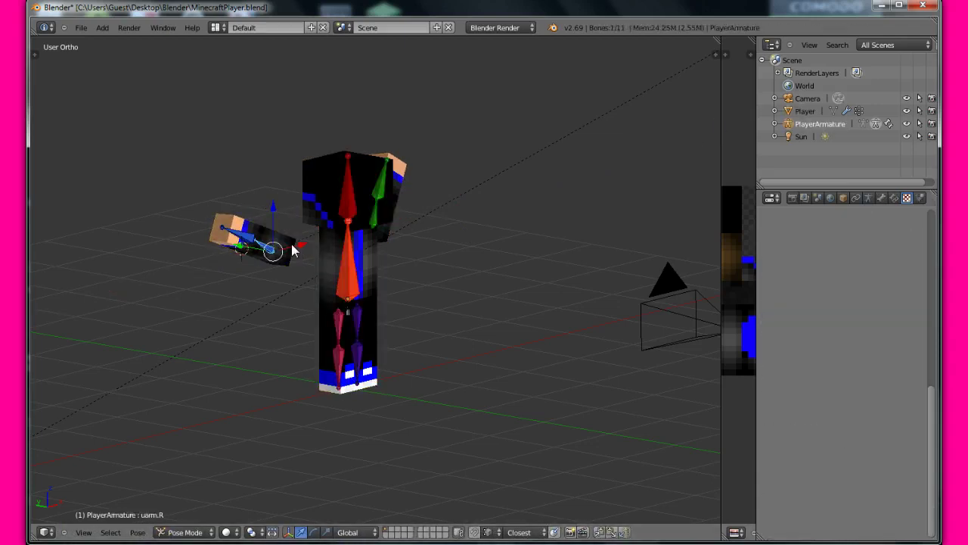
{"action": "left_click_drag", "start_coordinate": [255, 254], "coordinate": [234, 236]}
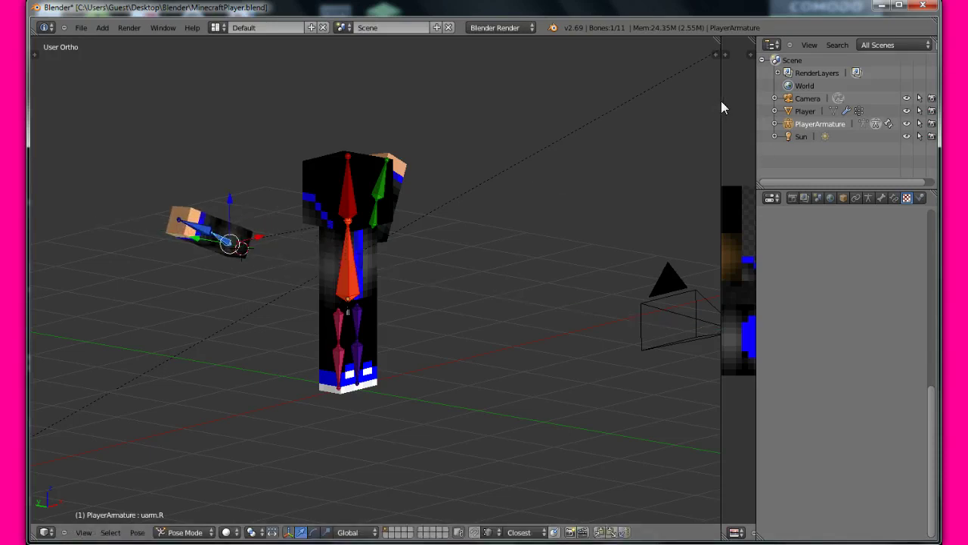
Show the transform properties and reset the right upper arm bone's location to zero on all axes
{"action": "key", "text": "n"}
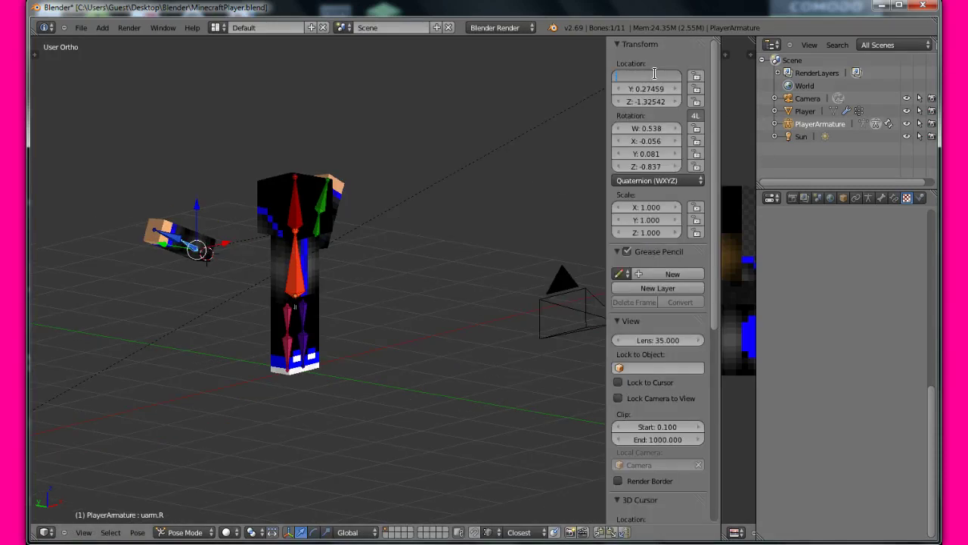
{"action": "key", "text": "alt+g"}
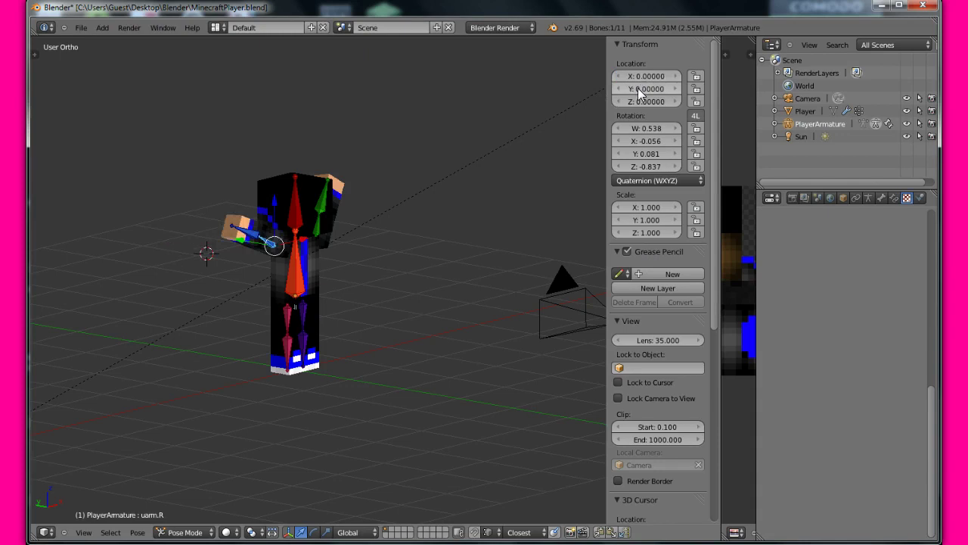
Show the armature in Edit Mode and Object Mode, return it to Pose Mode, and hide the transform properties
{"action": "left_click", "coordinate": [203, 531]}
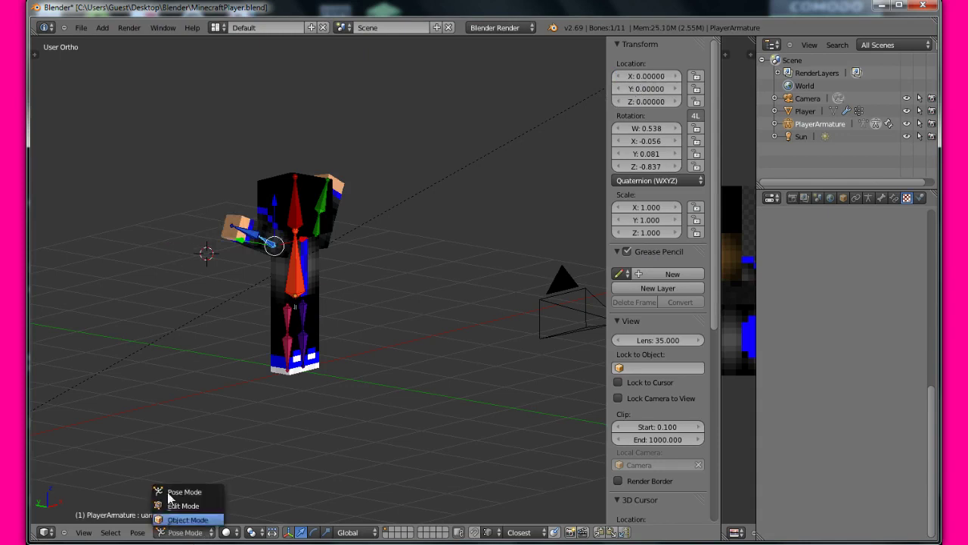
{"action": "left_click", "coordinate": [184, 506]}
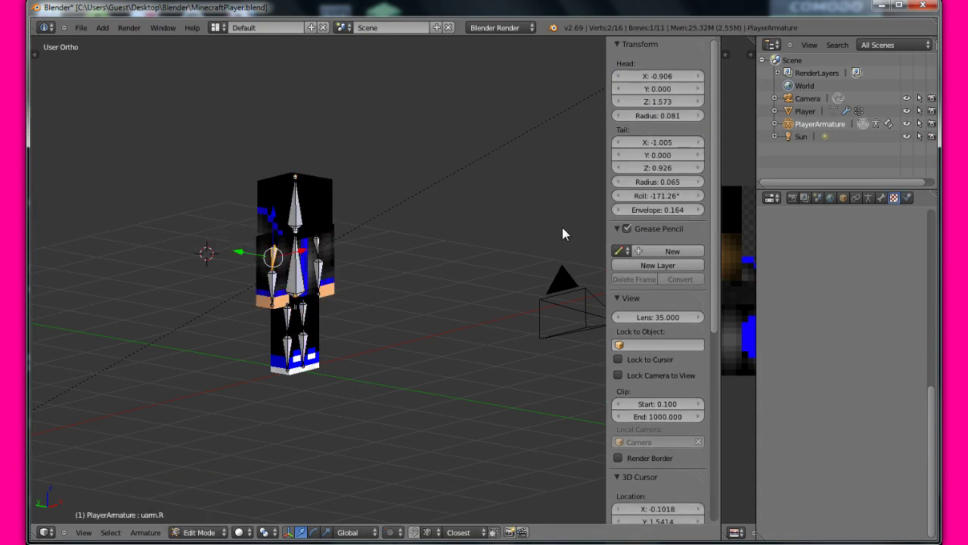
{"action": "left_click", "coordinate": [183, 532]}
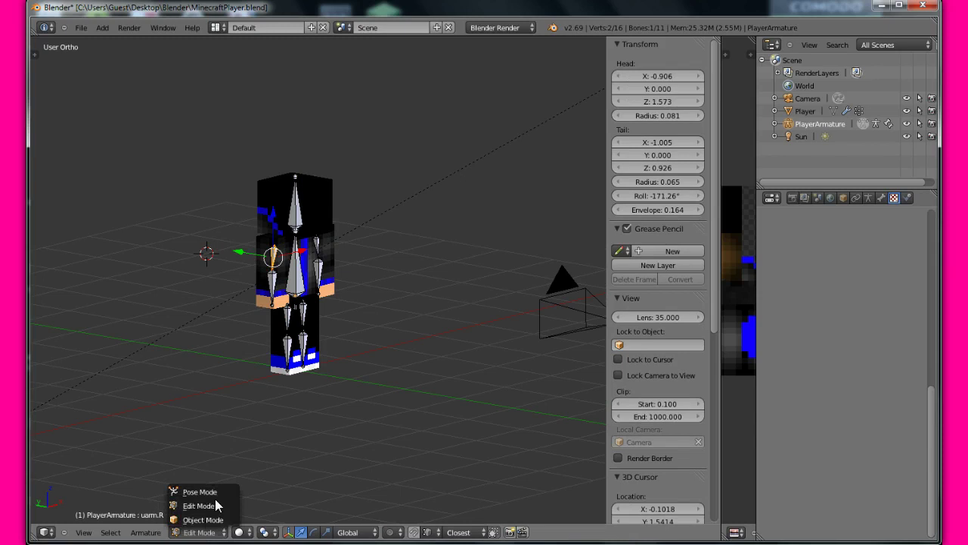
{"action": "left_click", "coordinate": [195, 519]}
{"action": "left_click", "coordinate": [199, 533]}
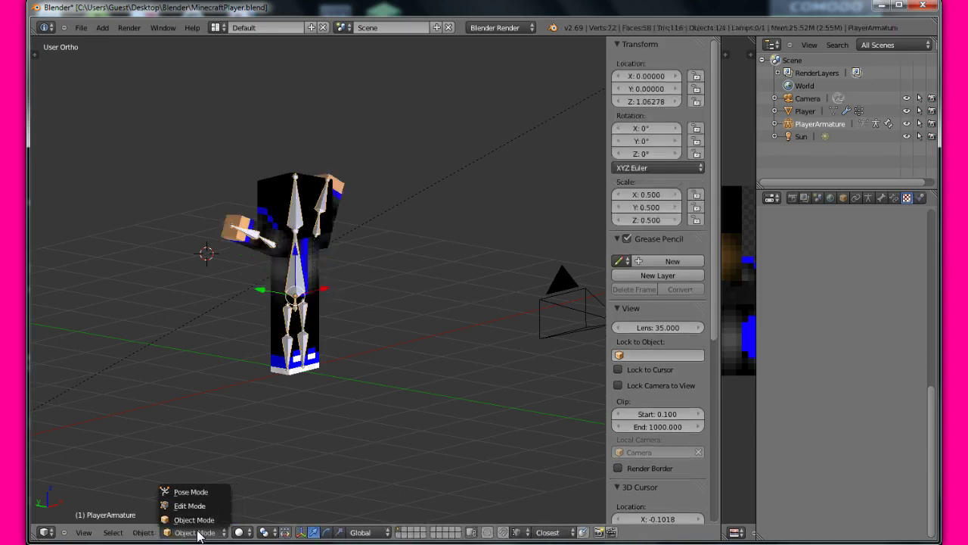
{"action": "left_click", "coordinate": [191, 491]}
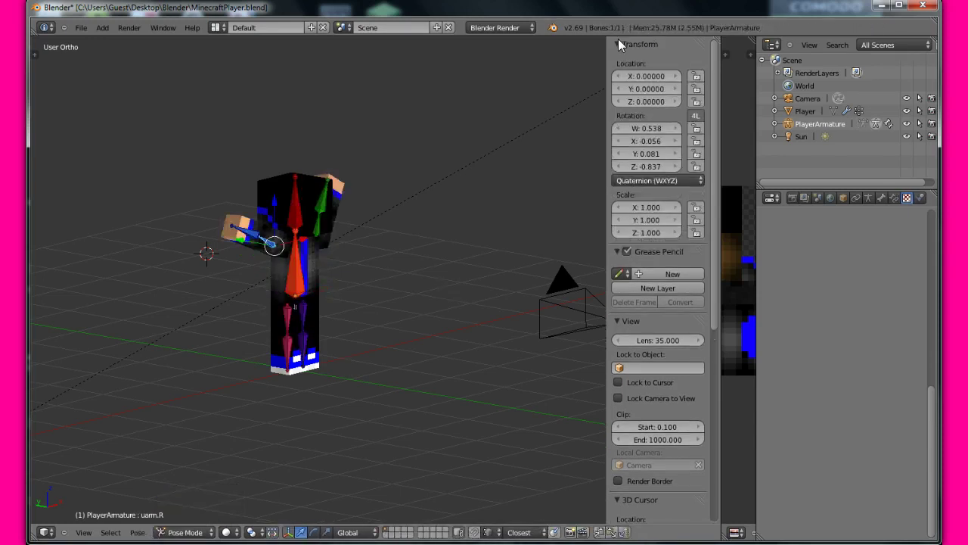
{"action": "left_click", "coordinate": [618, 42]}
{"action": "key", "text": "n"}
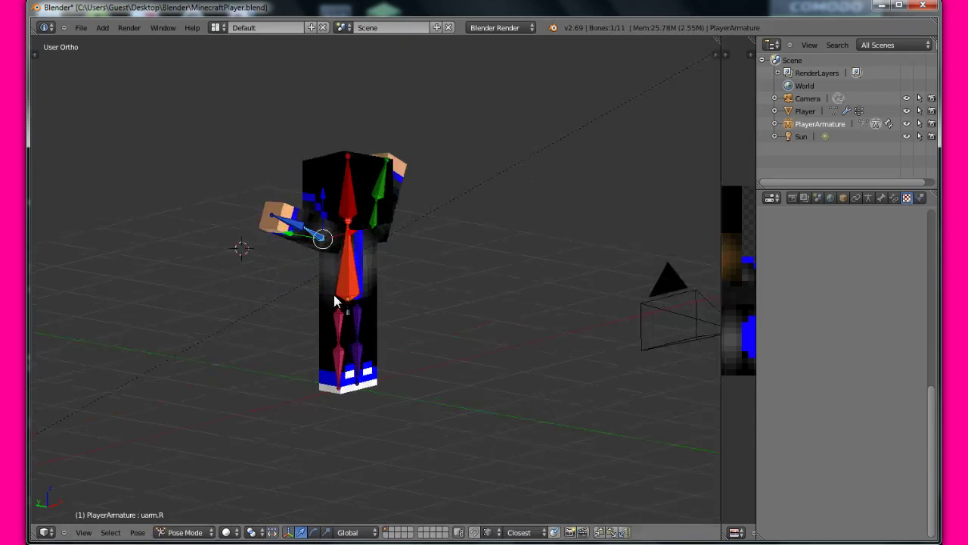
Run an OpenGL render of the posed player, display the result's alpha channel, and return to the 3D view
{"action": "middle_click_drag", "start_coordinate": [490, 239], "coordinate": [448, 235]}
{"action": "left_click", "coordinate": [572, 532]}
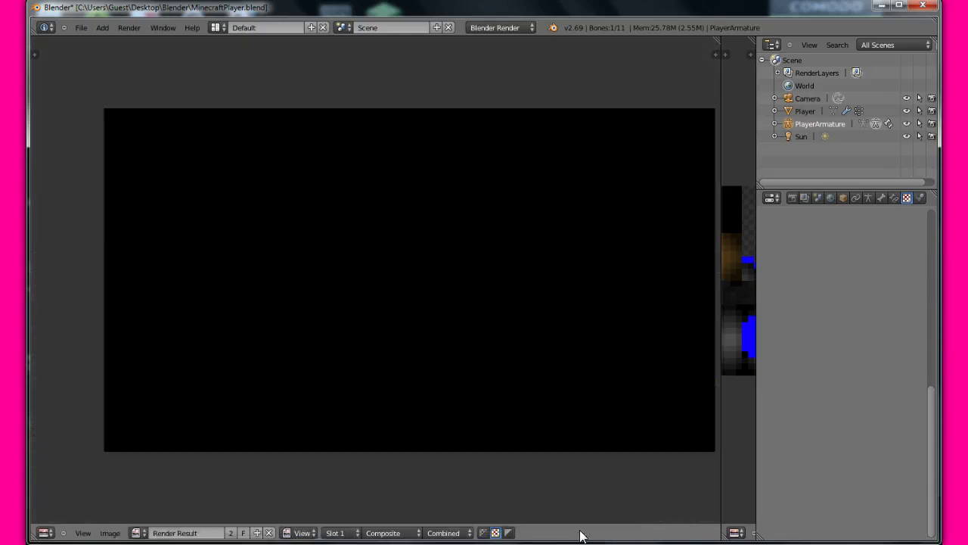
{"action": "left_click", "coordinate": [507, 532]}
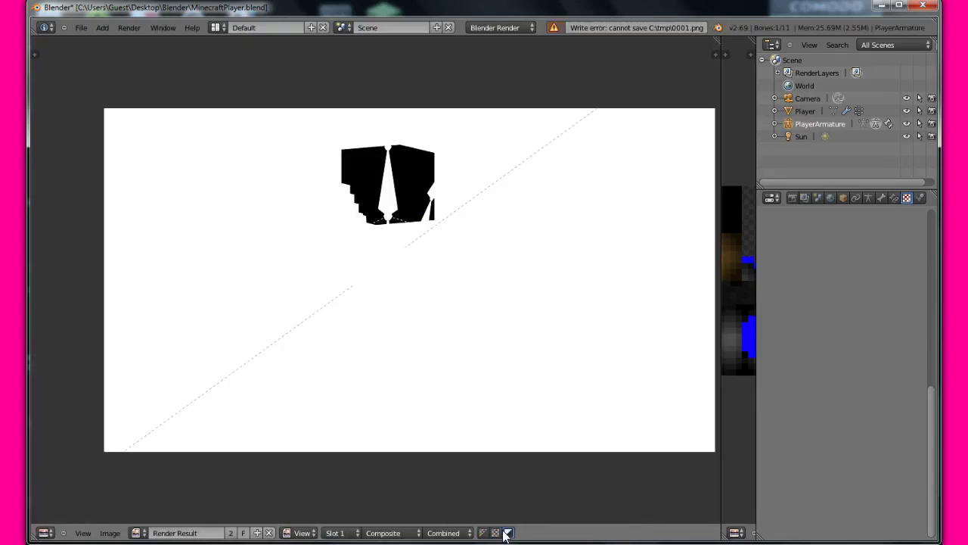
{"action": "left_click", "coordinate": [131, 27]}
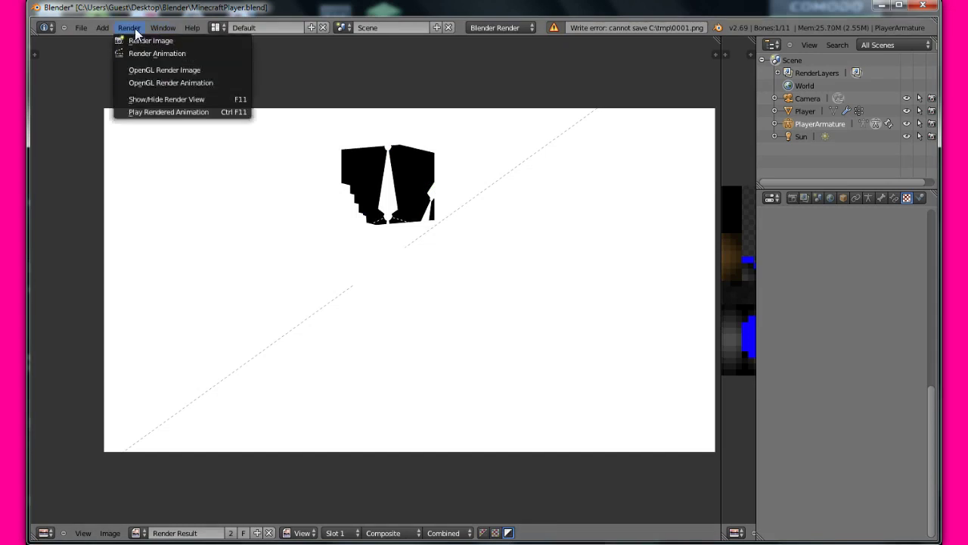
{"action": "left_click", "coordinate": [176, 101]}
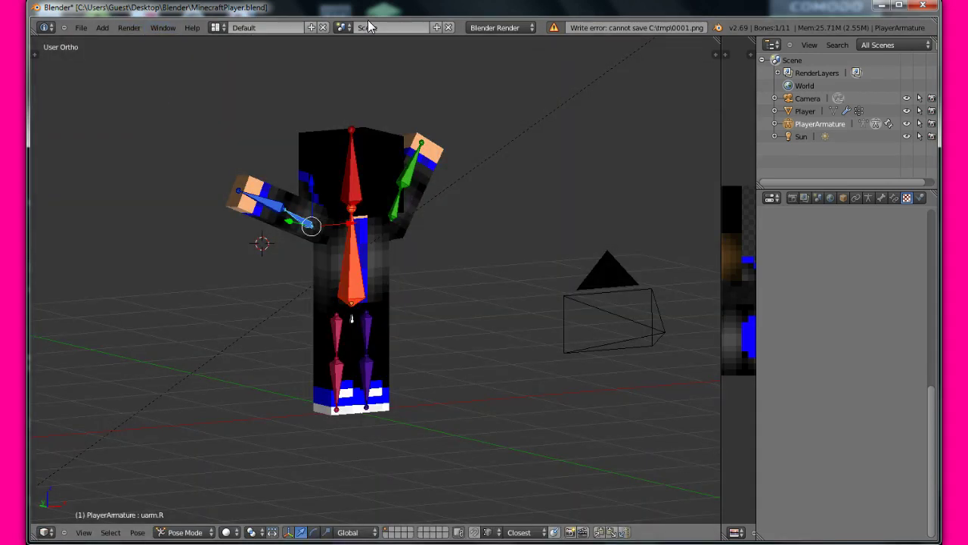
{"action": "middle_click_drag", "start_coordinate": [460, 129], "coordinate": [533, 180]}
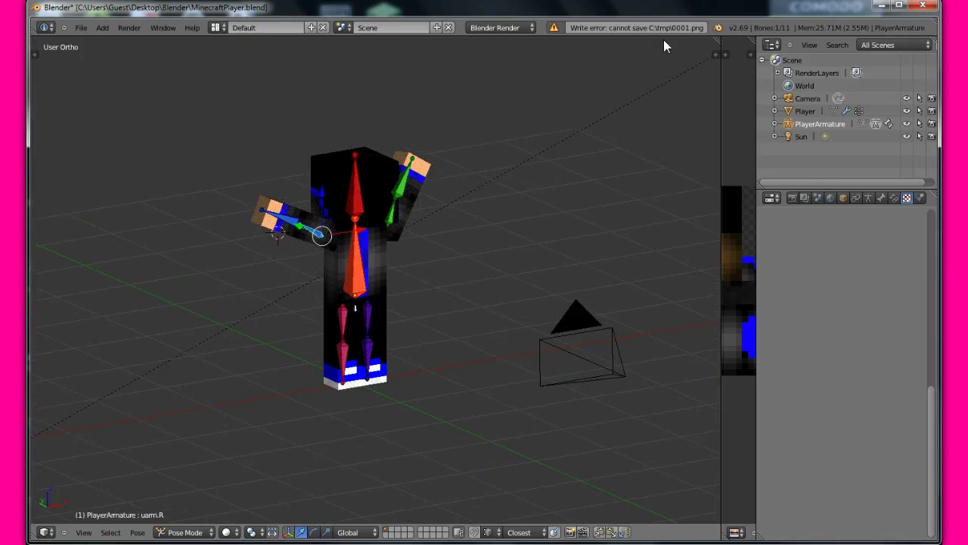
{"action": "left_click", "coordinate": [111, 532]}
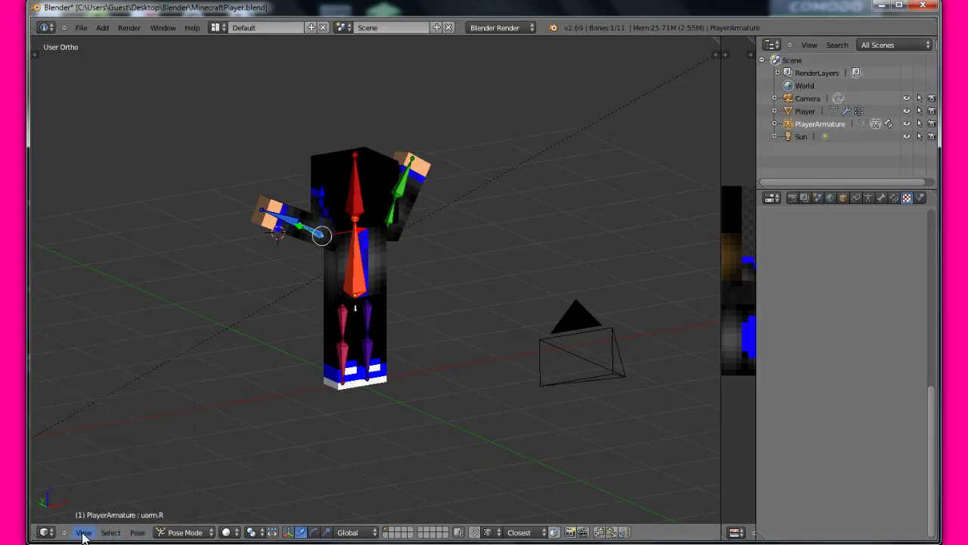
{"action": "left_click", "coordinate": [45, 532]}
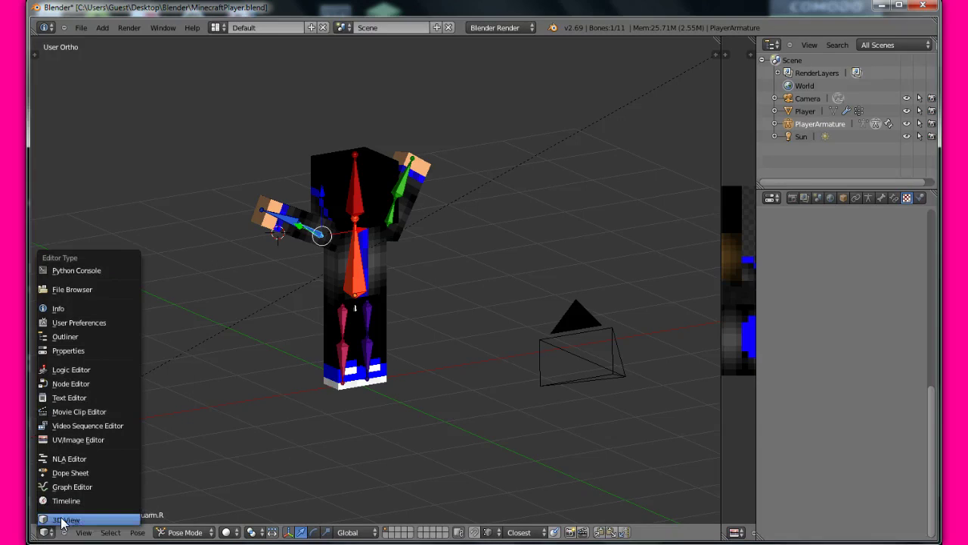
{"action": "left_click", "coordinate": [232, 358]}
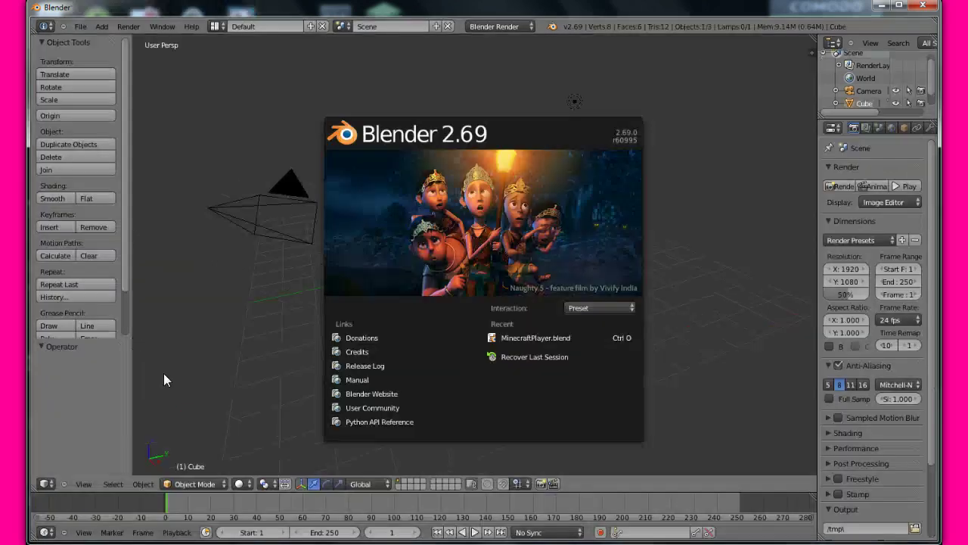
Dismiss the splash screen, widen the properties editor, and display the default cube's material settings
{"action": "left_click", "coordinate": [145, 337]}
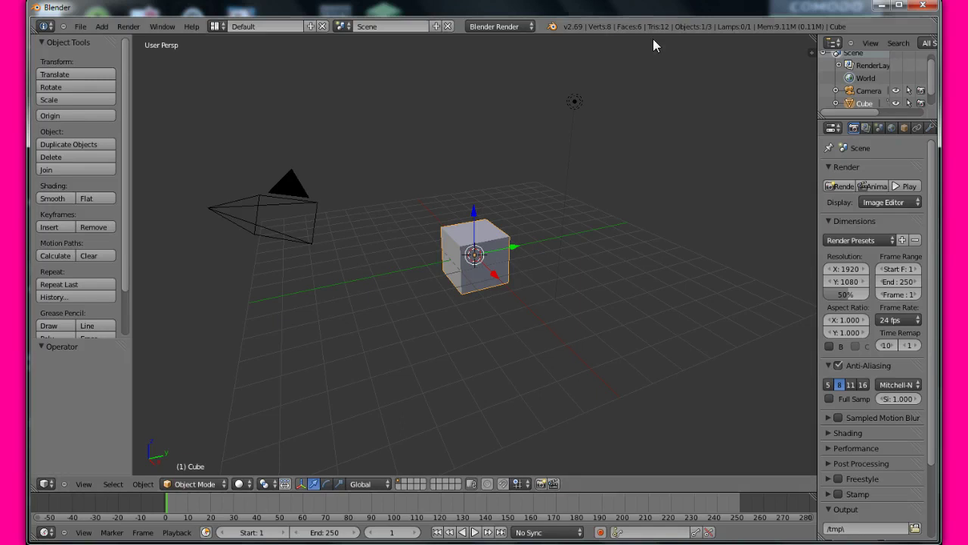
{"action": "scroll", "coordinate": [726, 431], "scroll_direction": "down", "scroll_amount": 8}
{"action": "scroll", "coordinate": [619, 401], "scroll_direction": "up", "scroll_amount": 6}
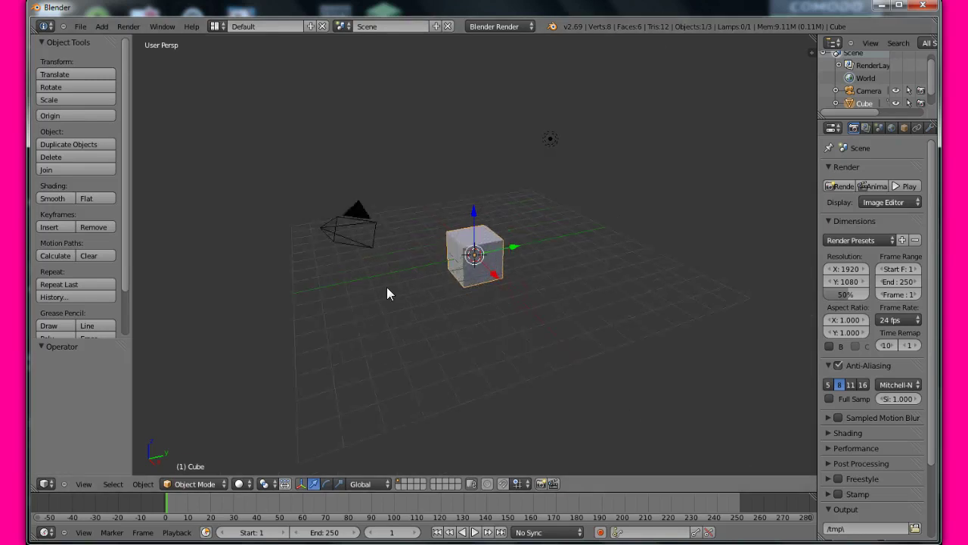
{"action": "middle_click_drag", "start_coordinate": [382, 255], "coordinate": [901, 242]}
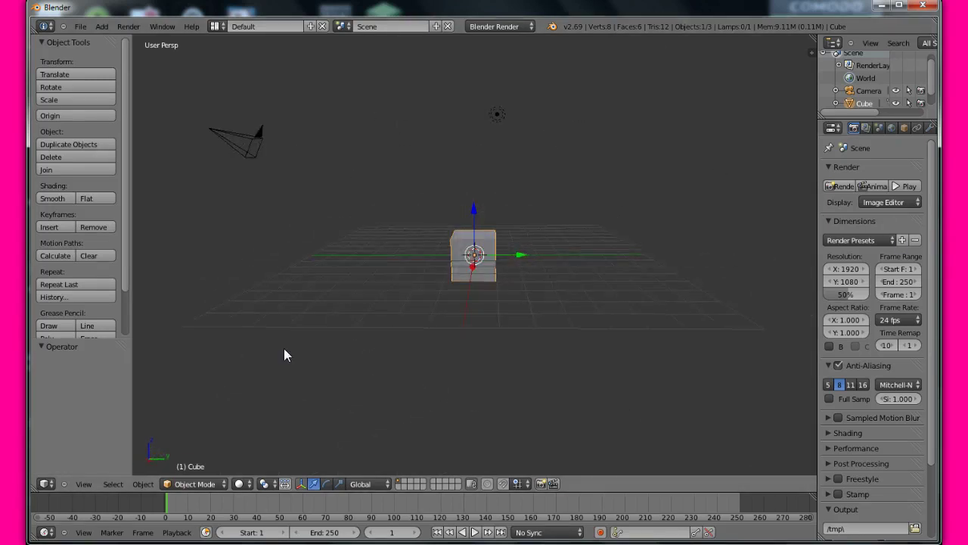
{"action": "scroll", "coordinate": [502, 229], "scroll_direction": "up", "scroll_amount": 2}
{"action": "scroll", "coordinate": [491, 238], "scroll_direction": "down", "scroll_amount": 2}
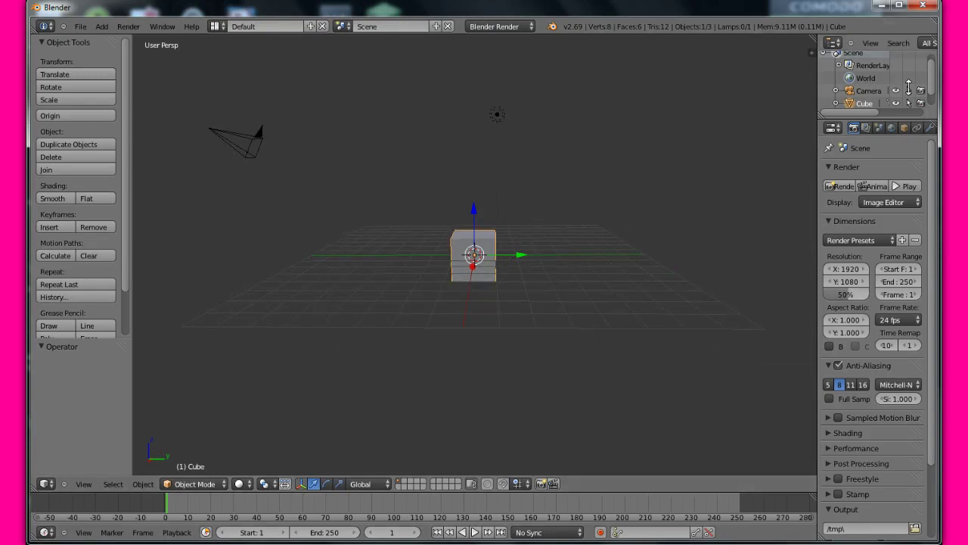
{"action": "left_click", "coordinate": [904, 128]}
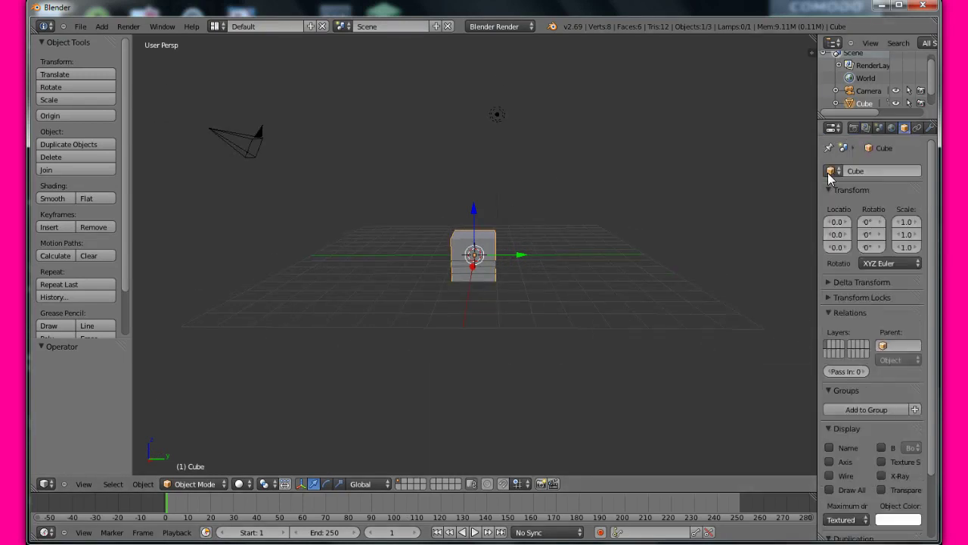
{"action": "left_click_drag", "start_coordinate": [819, 181], "coordinate": [702, 184]}
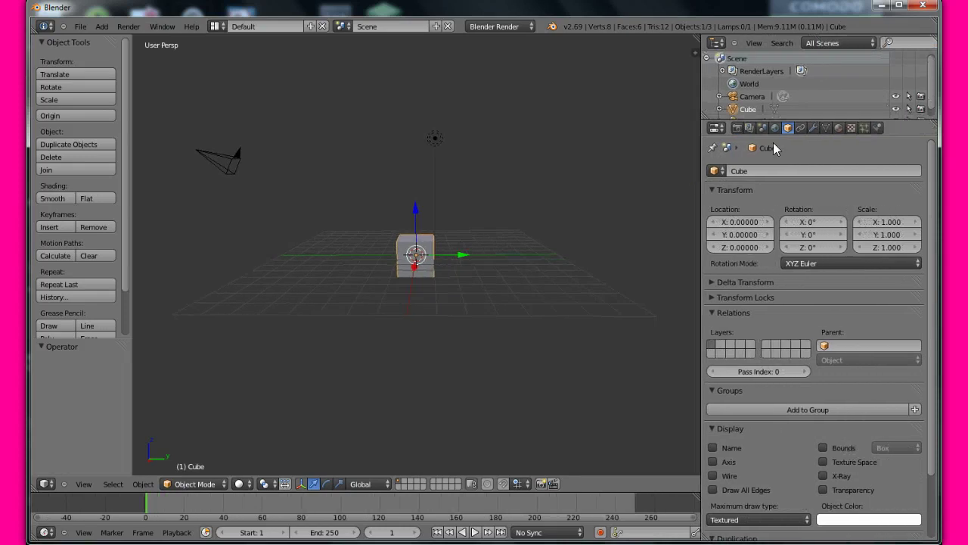
{"action": "left_click", "coordinate": [840, 129]}
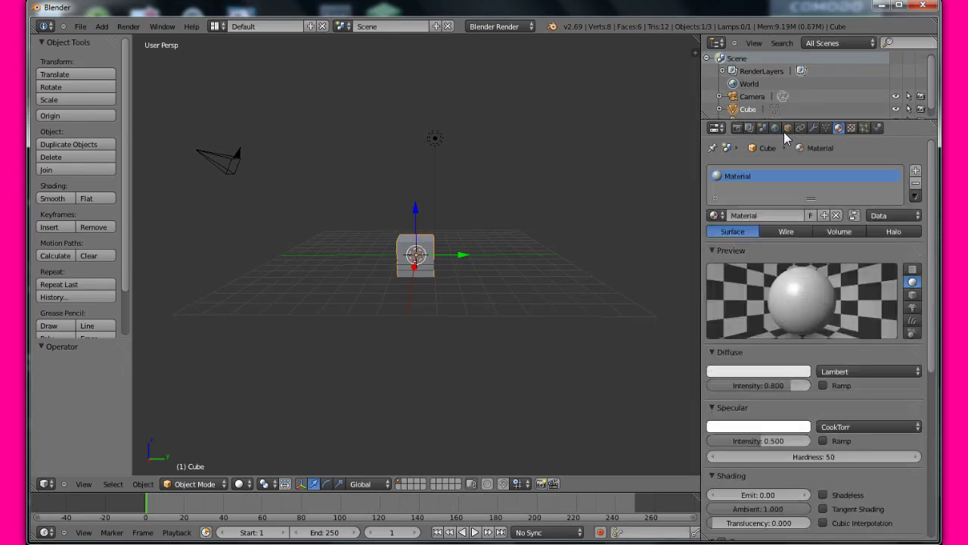
Delete the default cube from the scene
{"action": "left_click", "coordinate": [78, 27]}
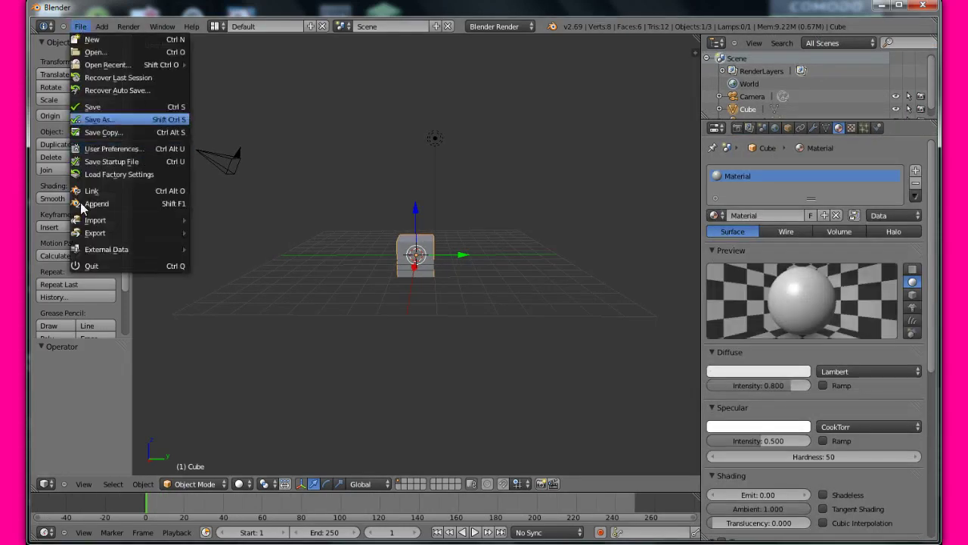
{"action": "key", "text": "Escape"}
{"action": "left_click", "coordinate": [80, 27]}
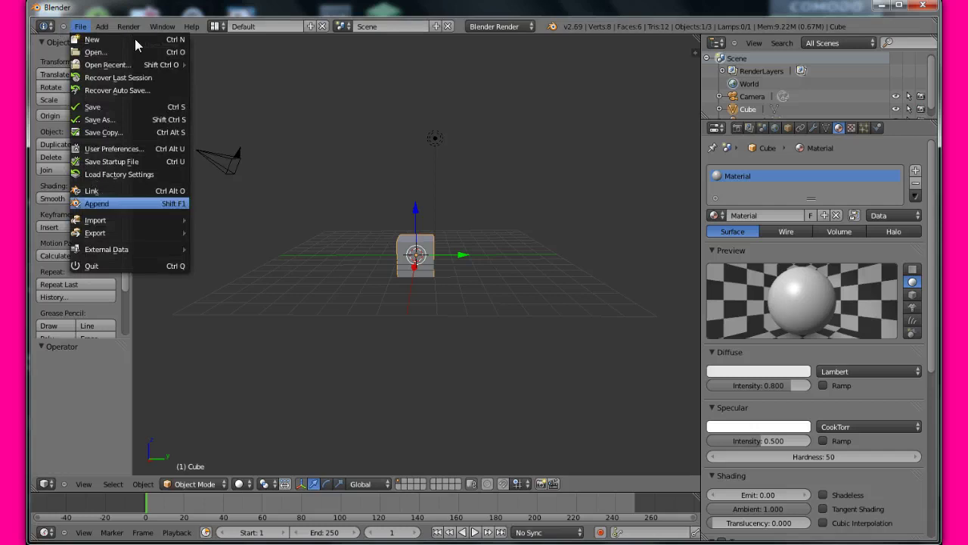
{"action": "mouse_move", "coordinate": [121, 70]}
{"action": "key", "text": "x"}
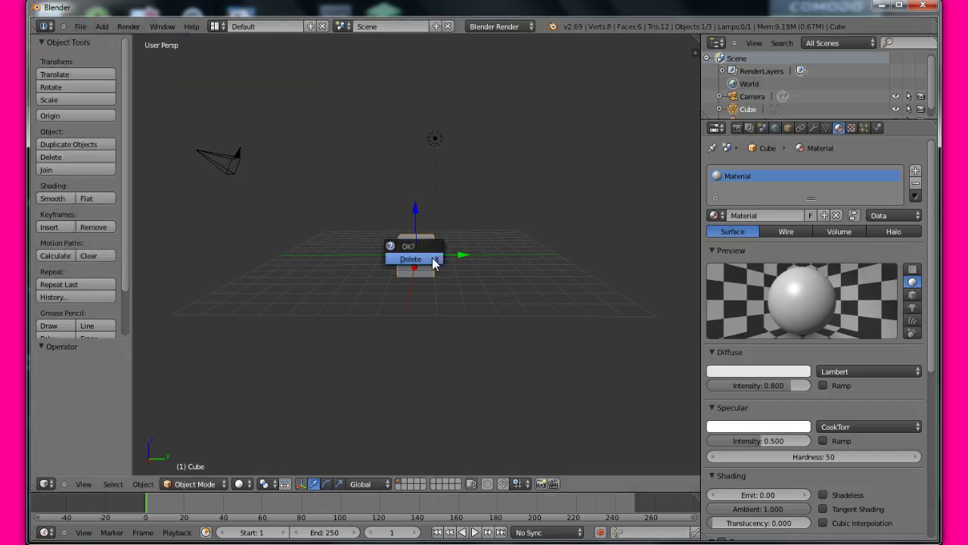
{"action": "left_click", "coordinate": [412, 259]}
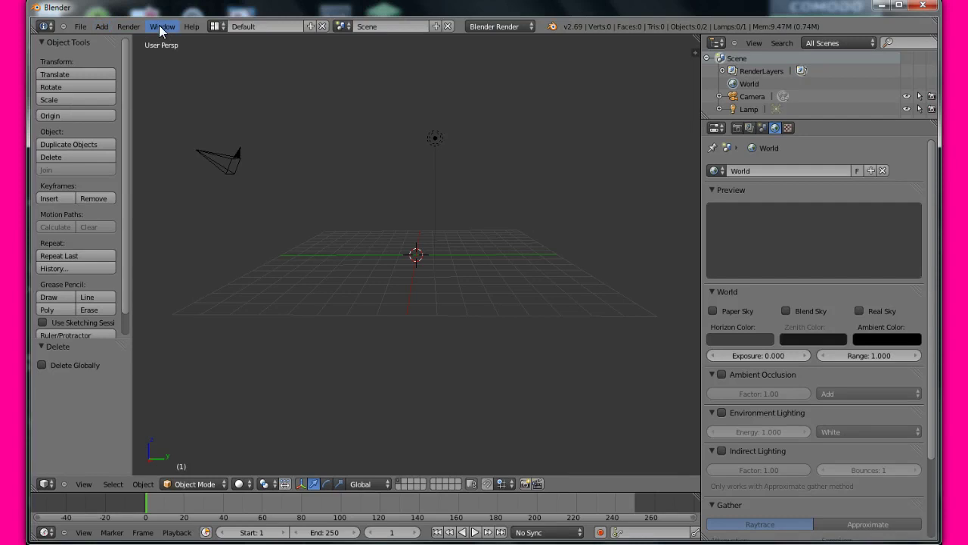
Reopen MinecraftPlayer.blend from the recent files
{"action": "left_click", "coordinate": [101, 30]}
{"action": "left_click", "coordinate": [82, 27]}
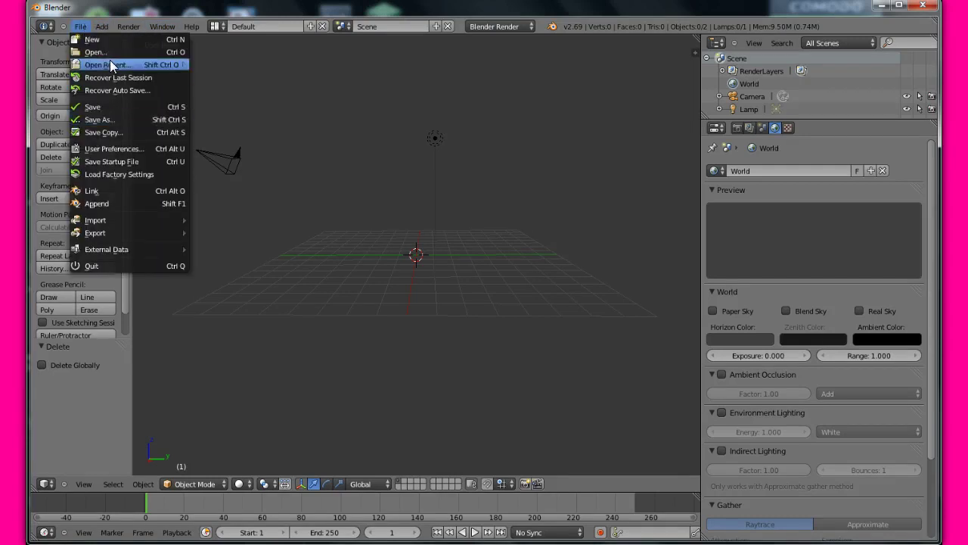
{"action": "mouse_move", "coordinate": [118, 65]}
{"action": "left_click", "coordinate": [220, 64]}
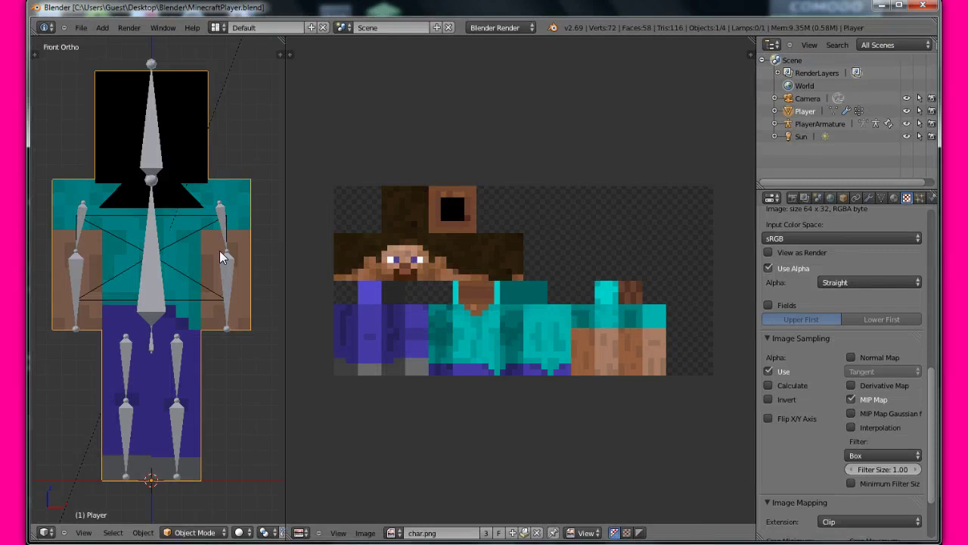
Replace the player's char.png skin image with AJT2005 (2).png
{"action": "left_click", "coordinate": [366, 535]}
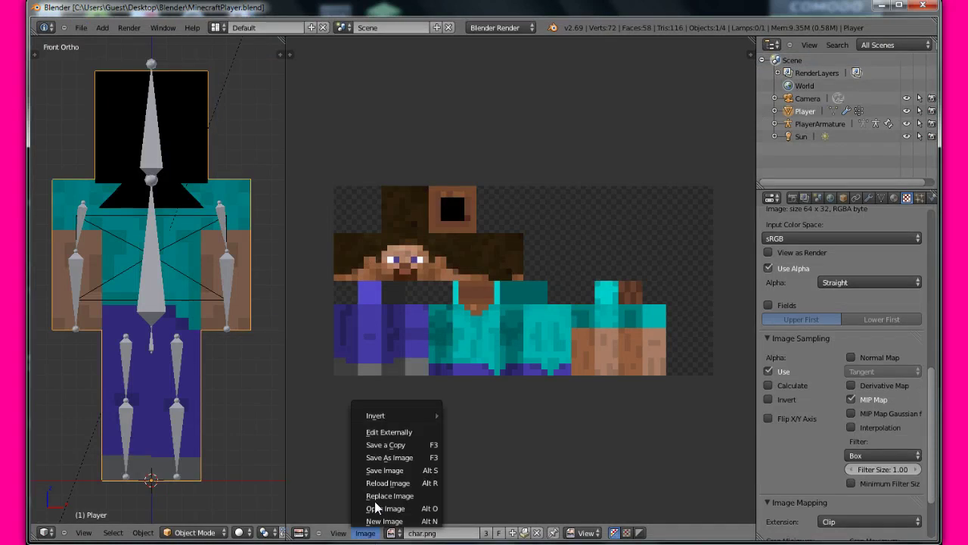
{"action": "left_click", "coordinate": [414, 492]}
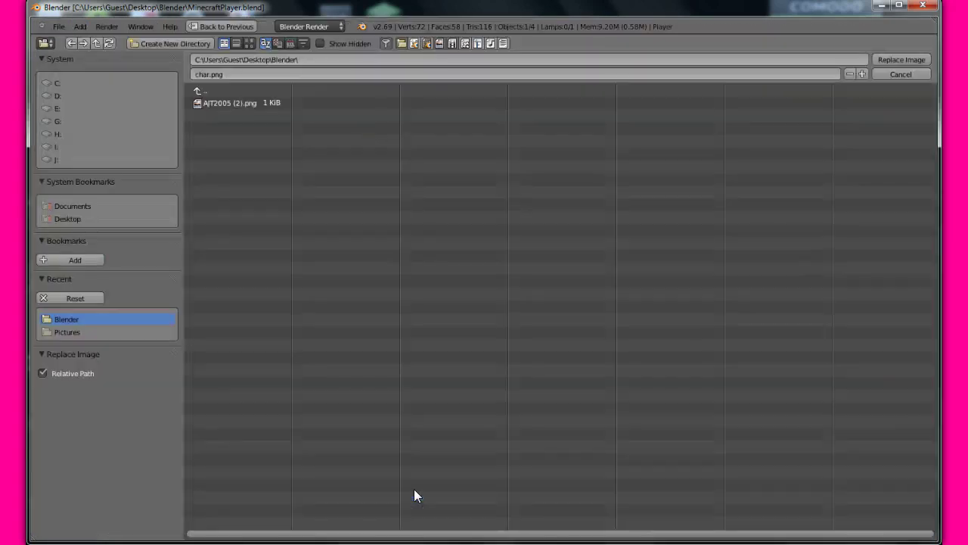
{"action": "double_click", "coordinate": [228, 102]}
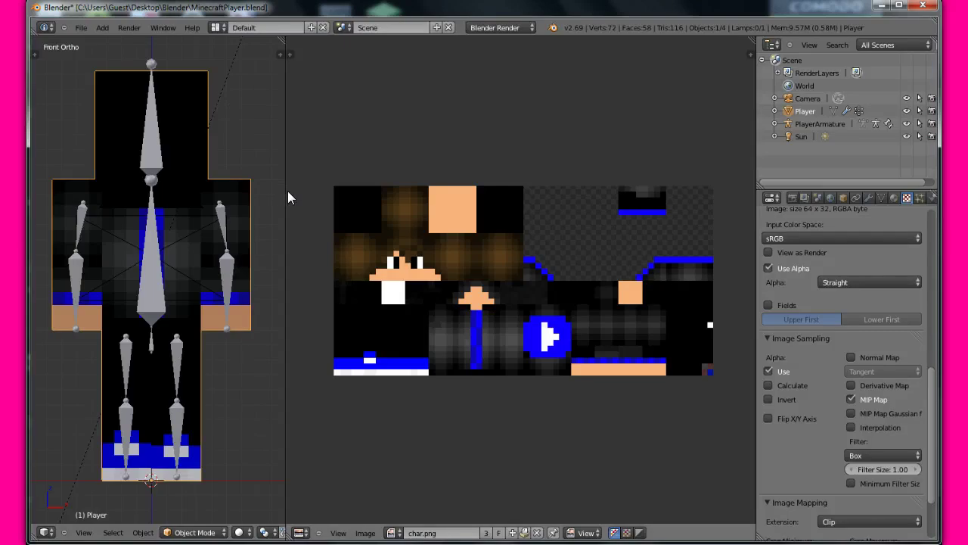
Widen the 3D view over the image editor and examine the reskinned player from another angle
{"action": "left_click_drag", "start_coordinate": [285, 191], "coordinate": [647, 191]}
{"action": "scroll", "coordinate": [461, 232], "scroll_direction": "down", "scroll_amount": 6}
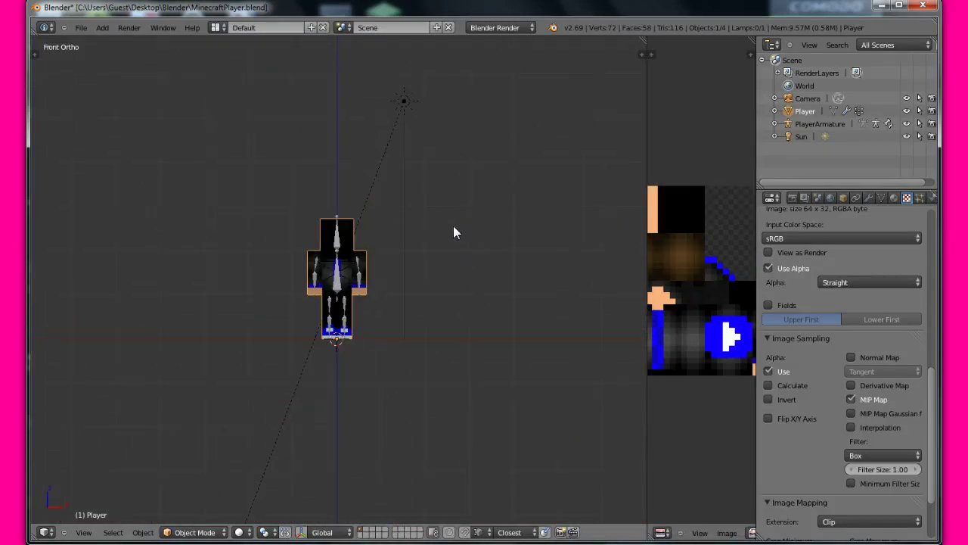
{"action": "middle_click_drag", "start_coordinate": [495, 231], "coordinate": [930, 238]}
{"action": "middle_click_drag", "start_coordinate": [305, 264], "coordinate": [557, 281]}
{"action": "scroll", "coordinate": [327, 301], "scroll_direction": "up", "scroll_amount": 4}
{"action": "mouse_move", "coordinate": [327, 301]}
{"action": "middle_mouse_down"}
{"action": "mouse_move", "coordinate": [370, 289]}
{"action": "mouse_move", "coordinate": [344, 293]}
{"action": "middle_mouse_up"}
Look over the available editor types and view options, and fit the whole scene in the 3D view
{"action": "left_click", "coordinate": [45, 533]}
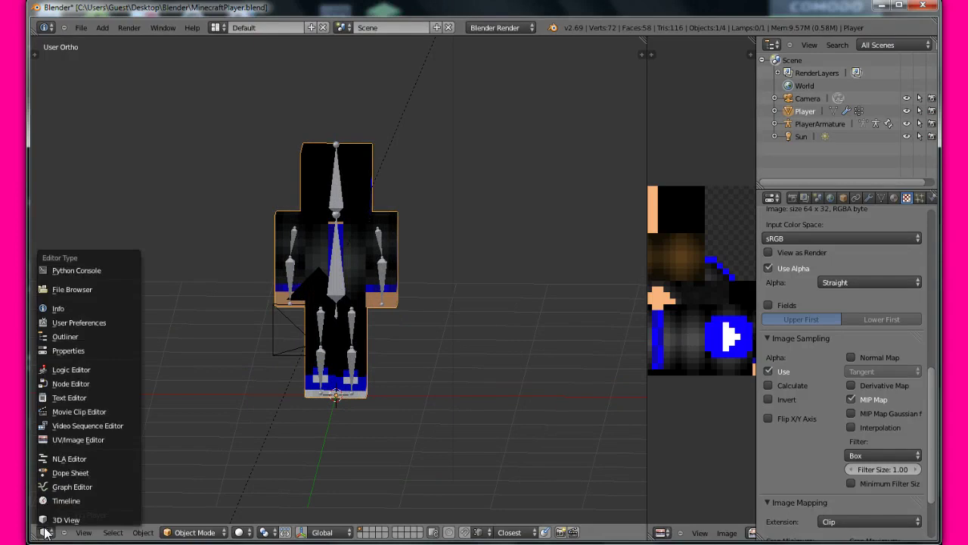
{"action": "left_click", "coordinate": [248, 414]}
{"action": "left_click", "coordinate": [83, 532]}
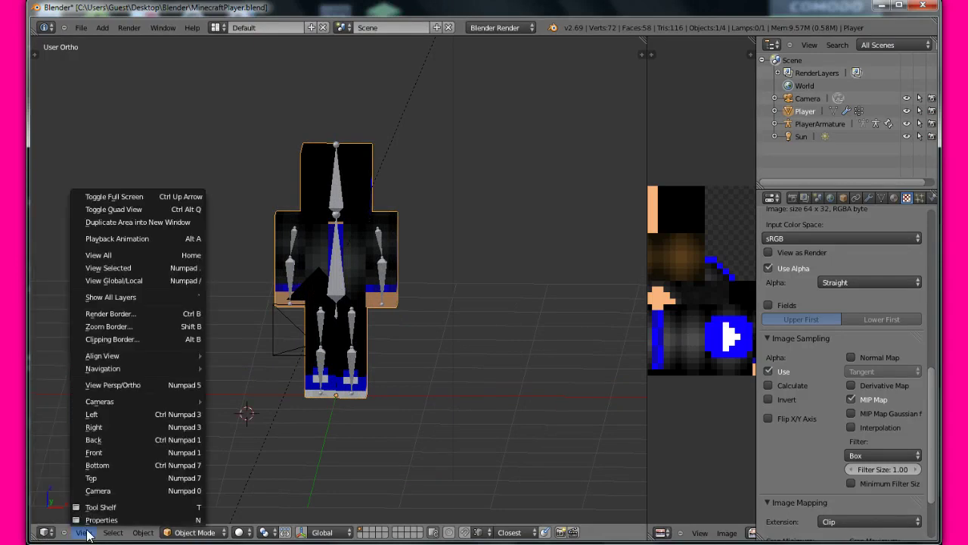
{"action": "left_click", "coordinate": [88, 533]}
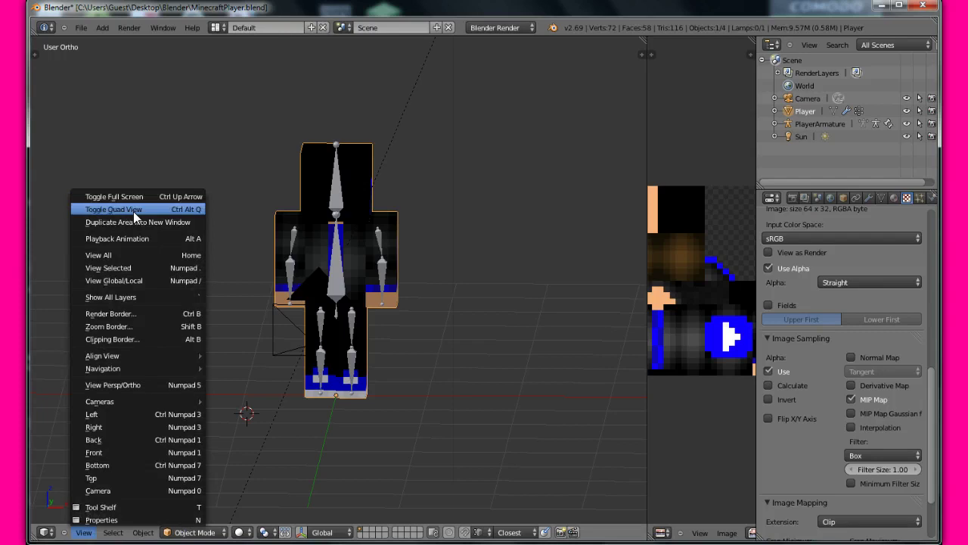
{"action": "left_click", "coordinate": [153, 257]}
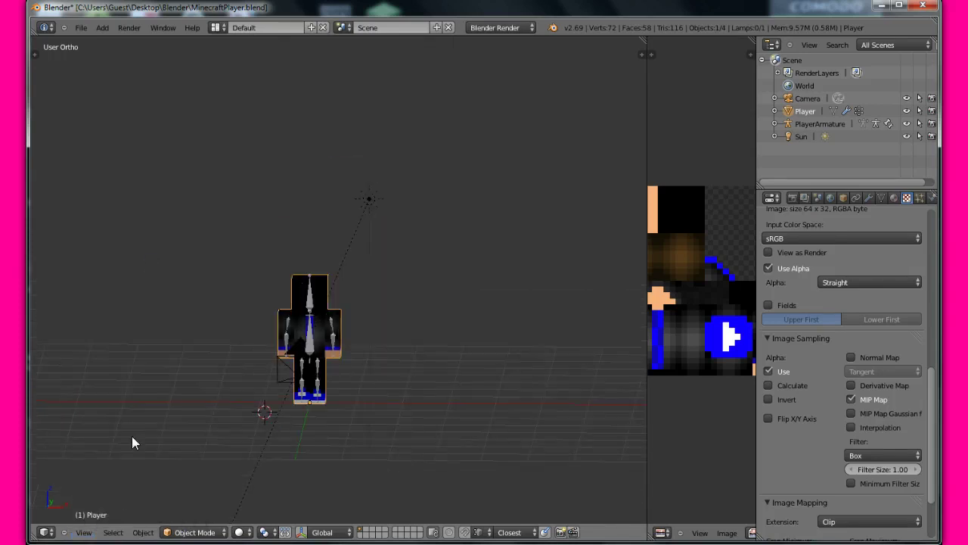
{"action": "scroll", "coordinate": [234, 252], "scroll_direction": "up", "scroll_amount": 4}
{"action": "scroll", "coordinate": [207, 281], "scroll_direction": "down", "scroll_amount": 2}
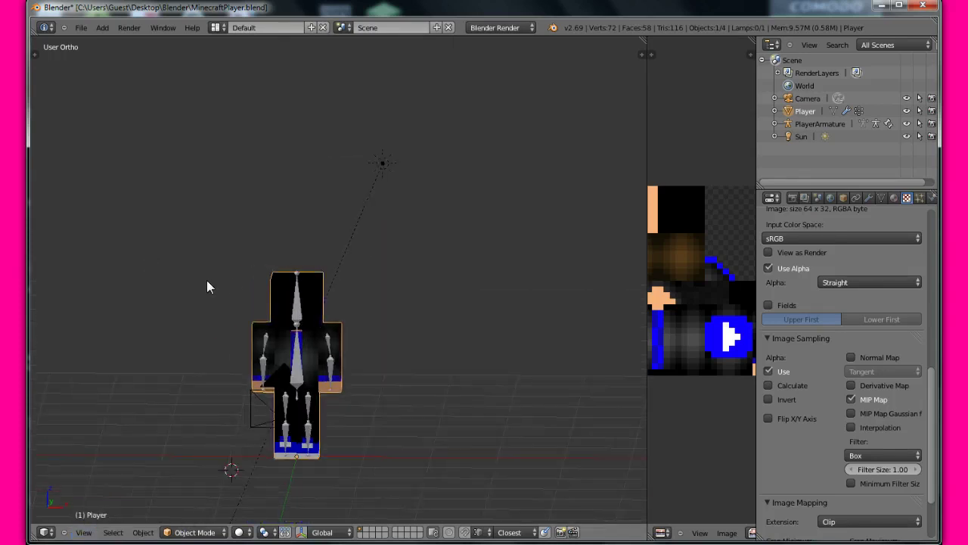
Show the Tool Shelf in the 3D view and bring its Transform tools into sight
{"action": "left_click", "coordinate": [84, 533]}
{"action": "left_click", "coordinate": [100, 507]}
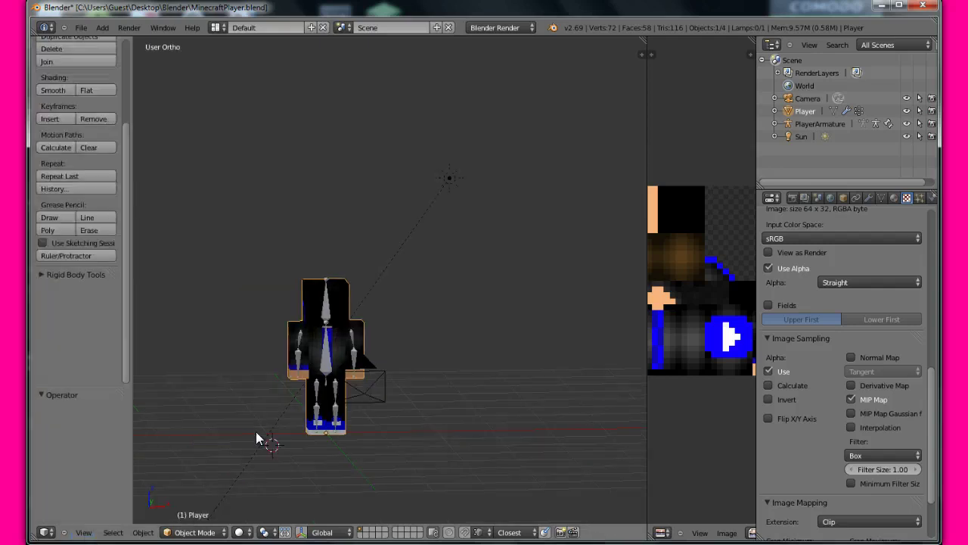
{"action": "left_click_drag", "start_coordinate": [129, 155], "coordinate": [123, 82]}
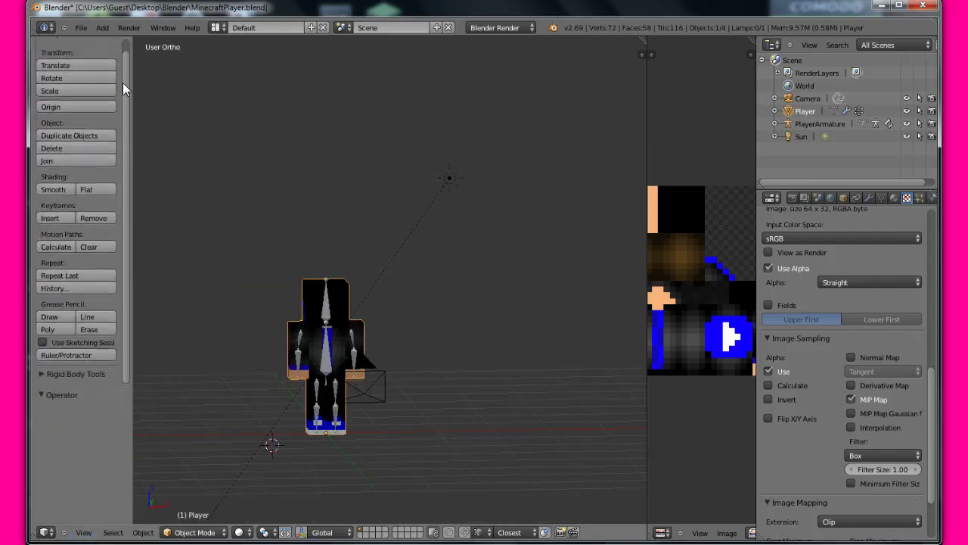
Apply smooth shading to the player
{"action": "left_click", "coordinate": [59, 216]}
{"action": "left_click", "coordinate": [88, 194]}
{"action": "left_click", "coordinate": [69, 191]}
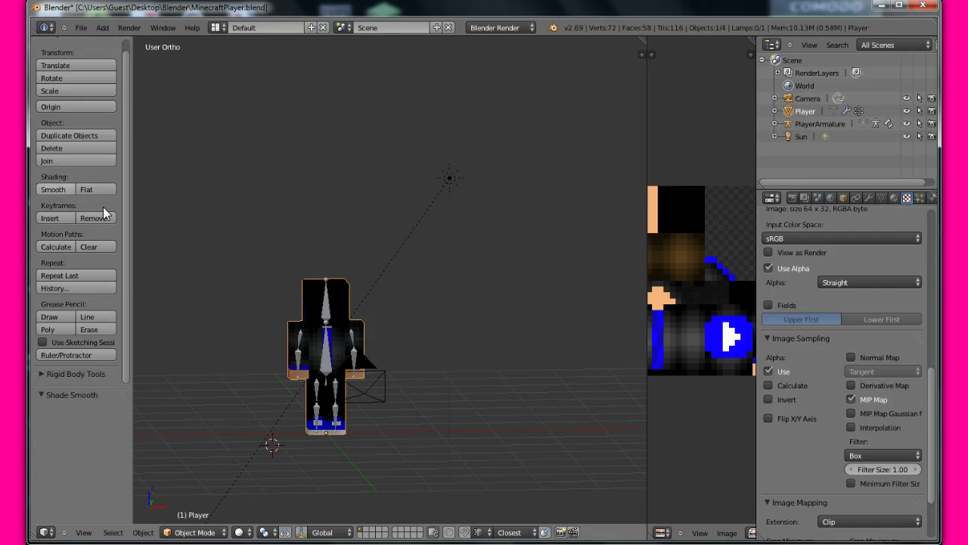
Expand the Rigid Body Tools to examine their options, and collapse them again
{"action": "left_click", "coordinate": [45, 372]}
{"action": "scroll", "coordinate": [83, 371], "scroll_direction": "down", "scroll_amount": 5}
{"action": "scroll", "coordinate": [134, 242], "scroll_direction": "down", "scroll_amount": 3}
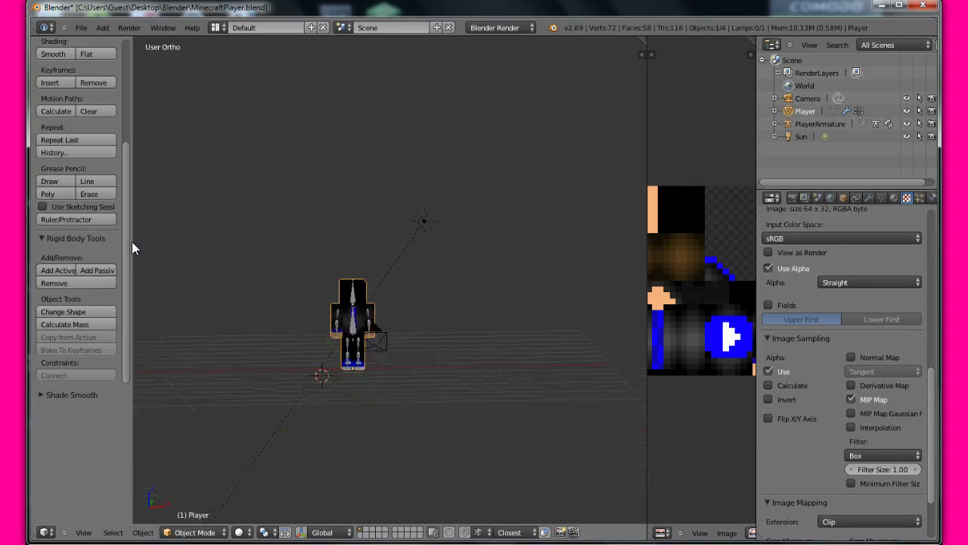
{"action": "left_click", "coordinate": [56, 236]}
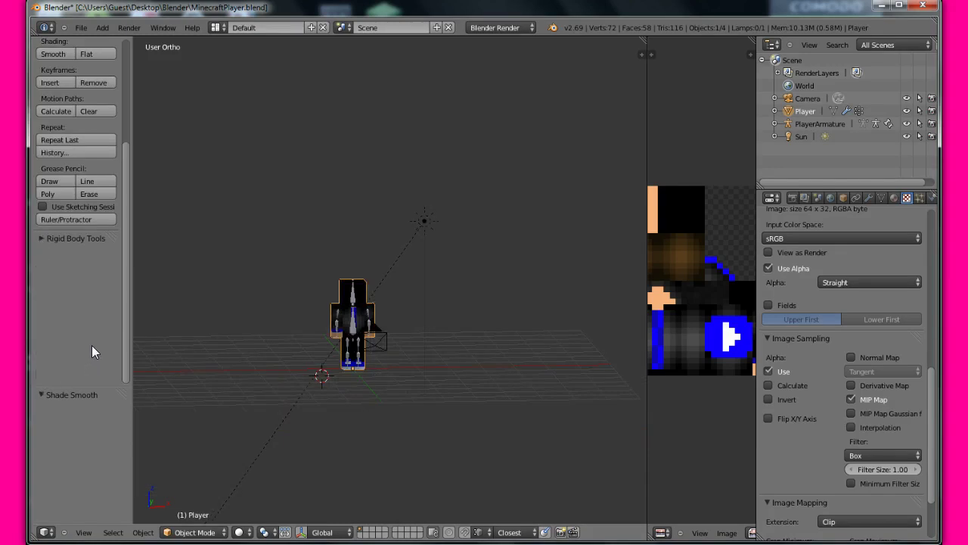
{"action": "scroll", "coordinate": [91, 345], "scroll_direction": "up", "scroll_amount": 5}
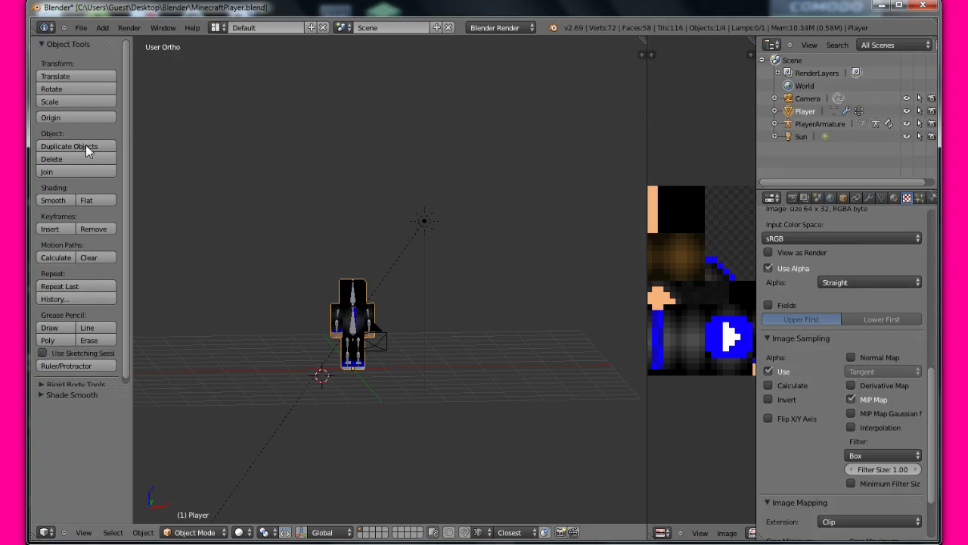
Try the Rotate transform on the player
{"action": "left_click", "coordinate": [66, 89]}
{"action": "left_click", "coordinate": [65, 89]}
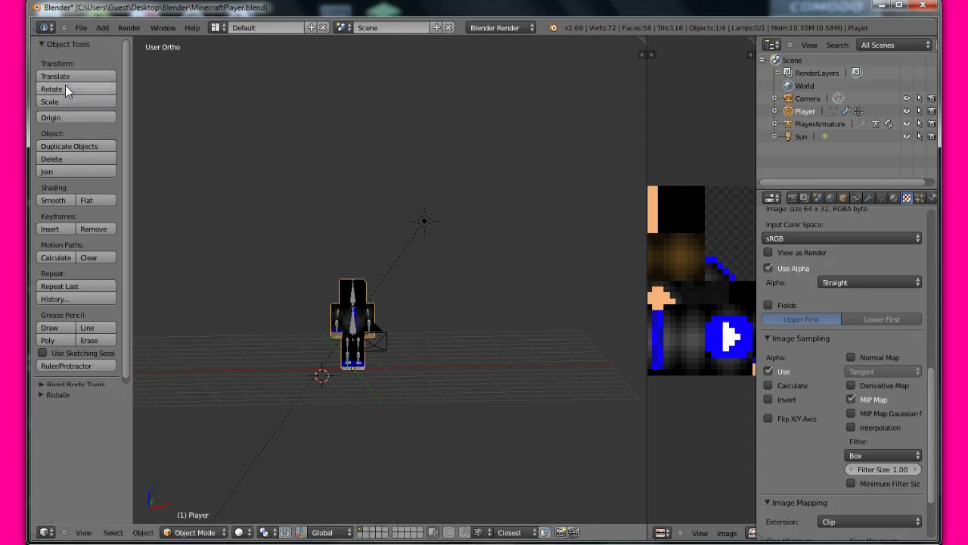
{"action": "left_click", "coordinate": [65, 88]}
{"action": "left_click", "coordinate": [65, 88]}
Open the list of keyframe types that can be inserted for the player
{"action": "left_click", "coordinate": [121, 533]}
{"action": "left_click", "coordinate": [53, 227]}
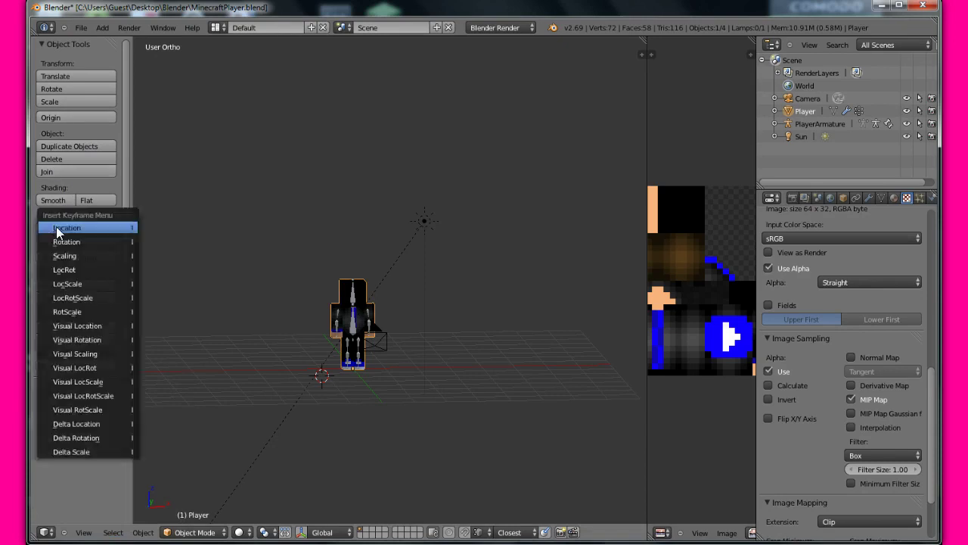
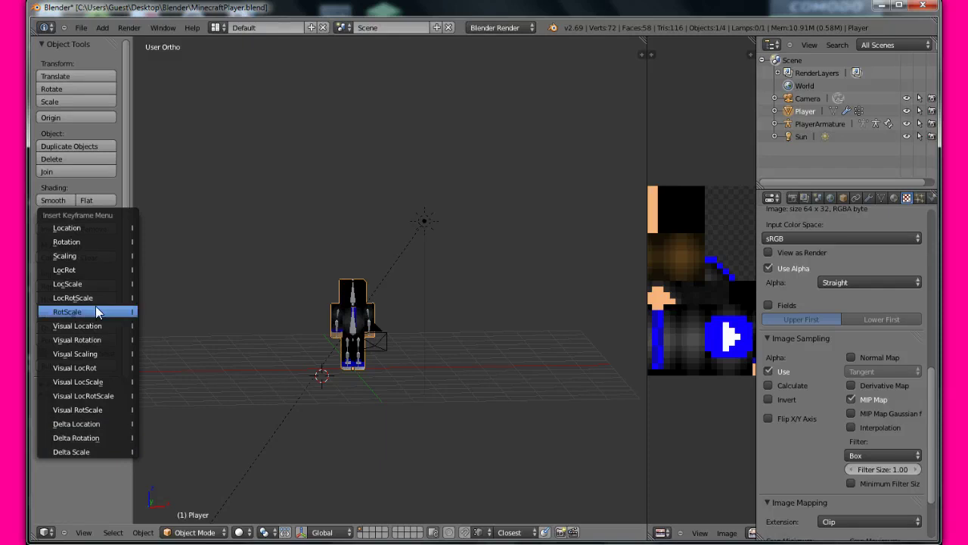
Insert a Location keyframe for the player
{"action": "left_click", "coordinate": [78, 230]}
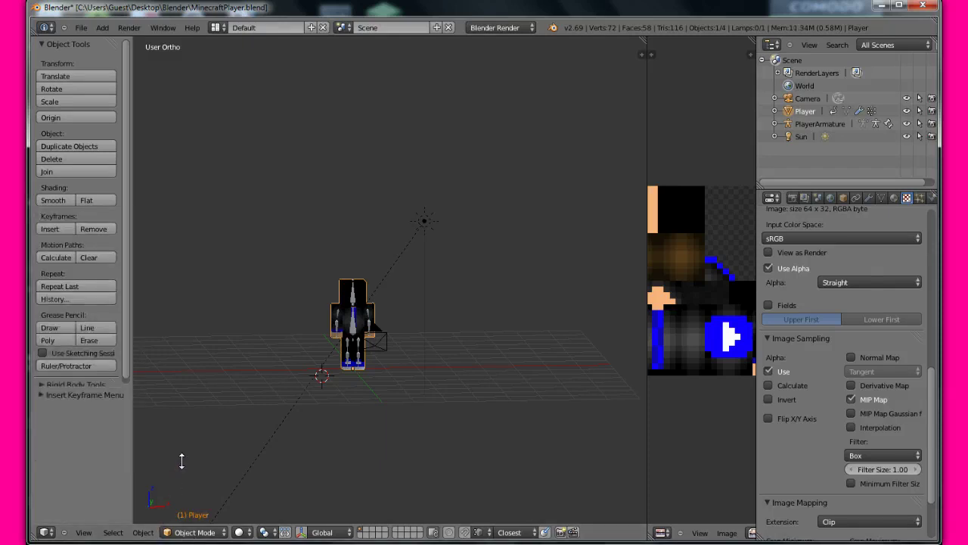
{"action": "scroll", "coordinate": [222, 385], "scroll_direction": "up", "scroll_amount": 3}
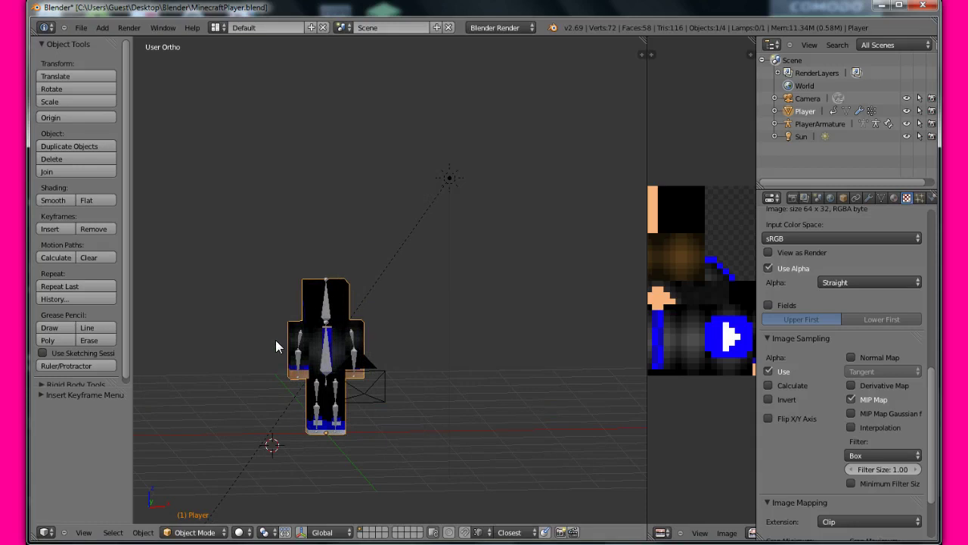
{"action": "scroll", "coordinate": [276, 339], "scroll_direction": "down", "scroll_amount": 1}
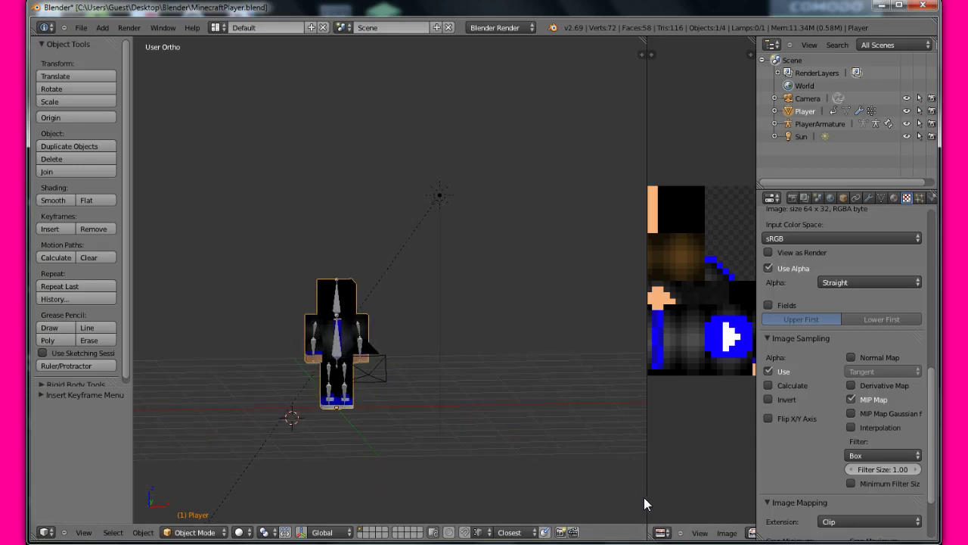
Widen the 3D view by moving its border with the image editor until only a narrow strip of the skin texture remains
{"action": "left_click_drag", "start_coordinate": [644, 493], "coordinate": [234, 445]}
{"action": "left_click_drag", "start_coordinate": [206, 435], "coordinate": [750, 360]}
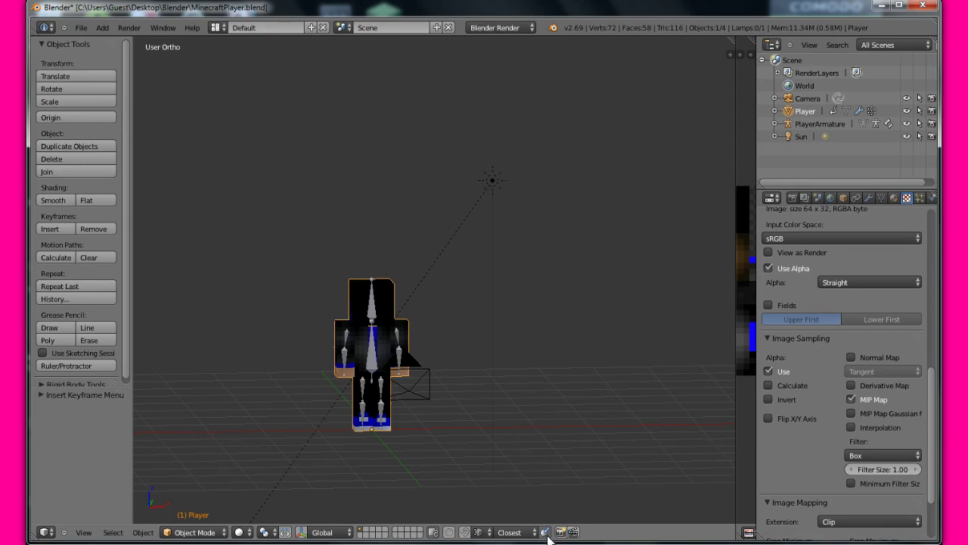
{"action": "left_click", "coordinate": [514, 531]}
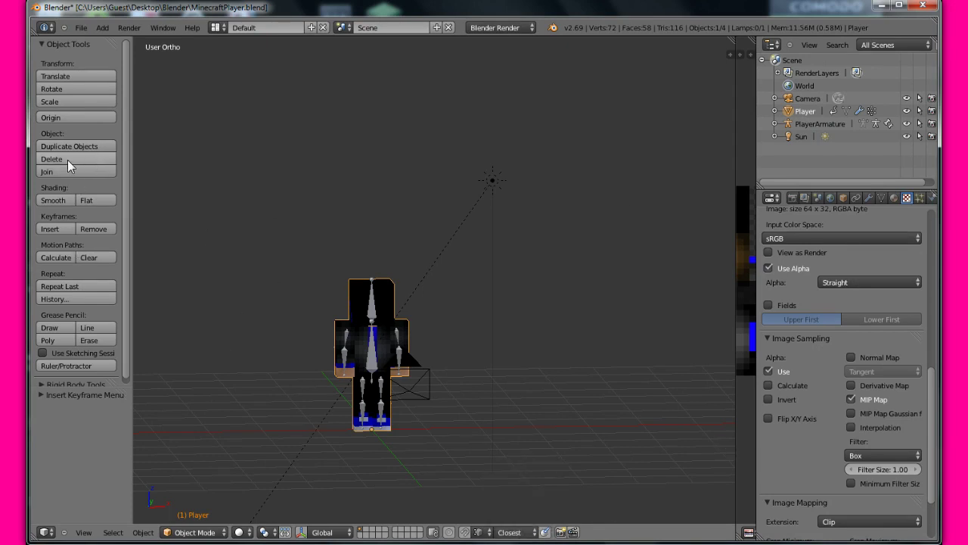
Examine the Set Origin options and the keyframe insert and remove tools for the player
{"action": "left_click", "coordinate": [51, 117]}
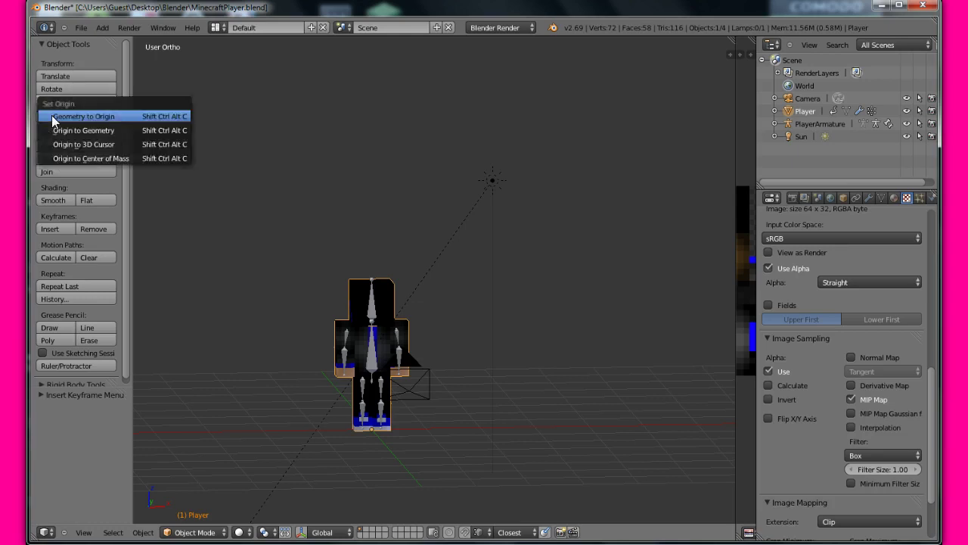
{"action": "left_click", "coordinate": [185, 237]}
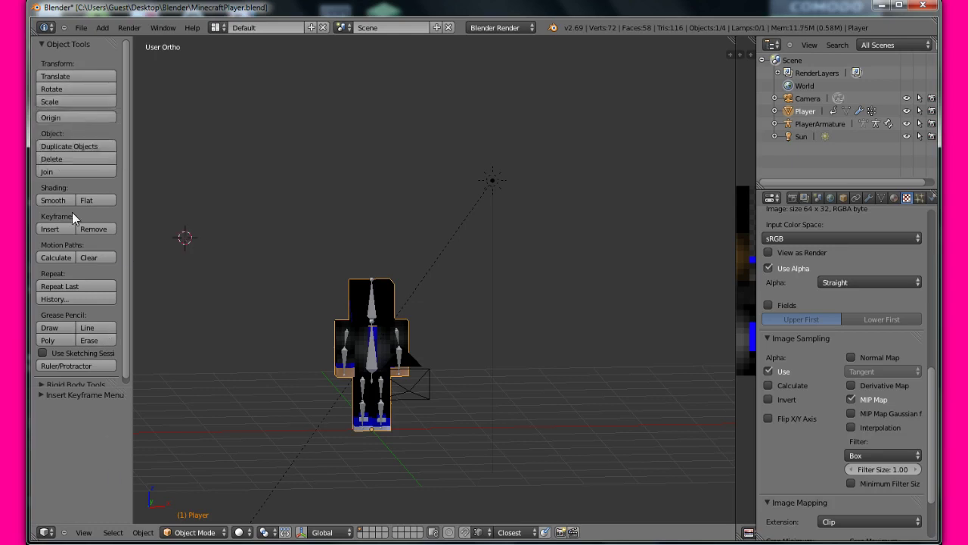
{"action": "left_click", "coordinate": [62, 228]}
{"action": "left_click", "coordinate": [60, 227]}
{"action": "left_click", "coordinate": [99, 234]}
{"action": "left_click", "coordinate": [59, 228]}
{"action": "left_click", "coordinate": [306, 323]}
Examine the object types that can be added to the scene, including mesh primitives, metaballs, text and lamps
{"action": "left_click", "coordinate": [102, 27]}
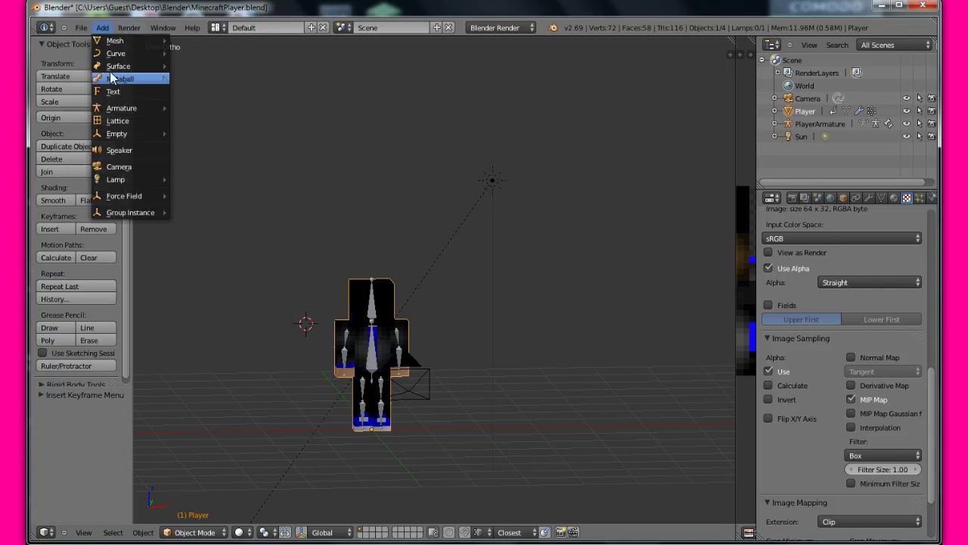
{"action": "left_click", "coordinate": [102, 27]}
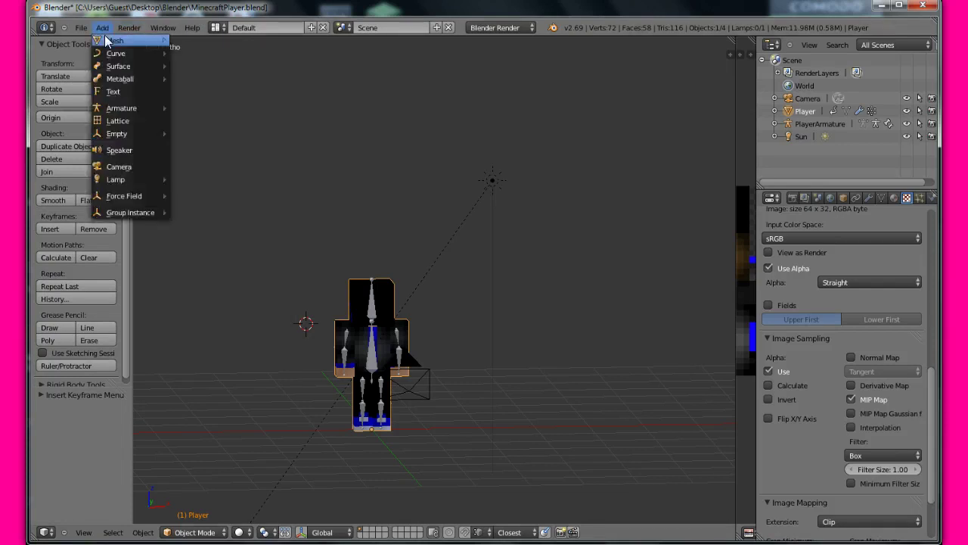
{"action": "mouse_move", "coordinate": [106, 43]}
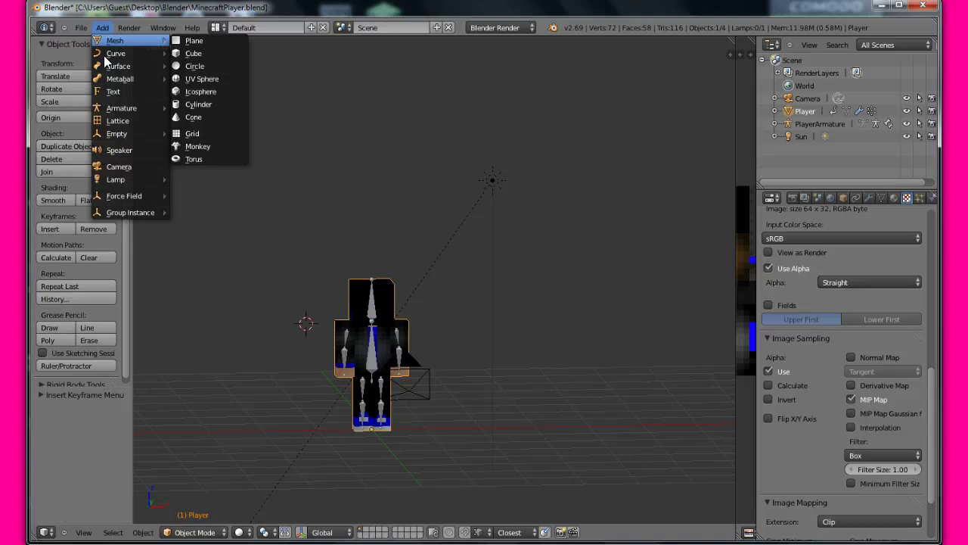
{"action": "left_click", "coordinate": [94, 28]}
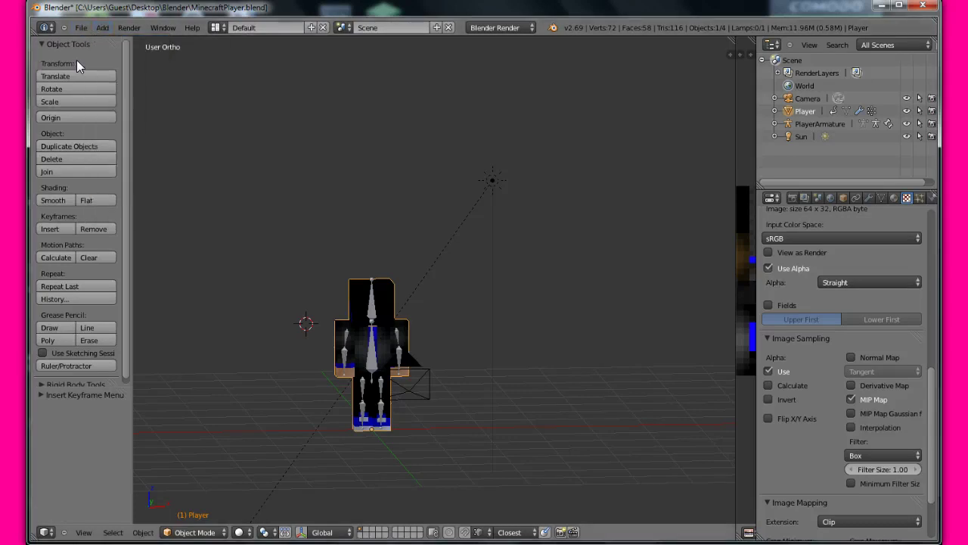
{"action": "left_click", "coordinate": [101, 30]}
{"action": "mouse_move", "coordinate": [107, 57]}
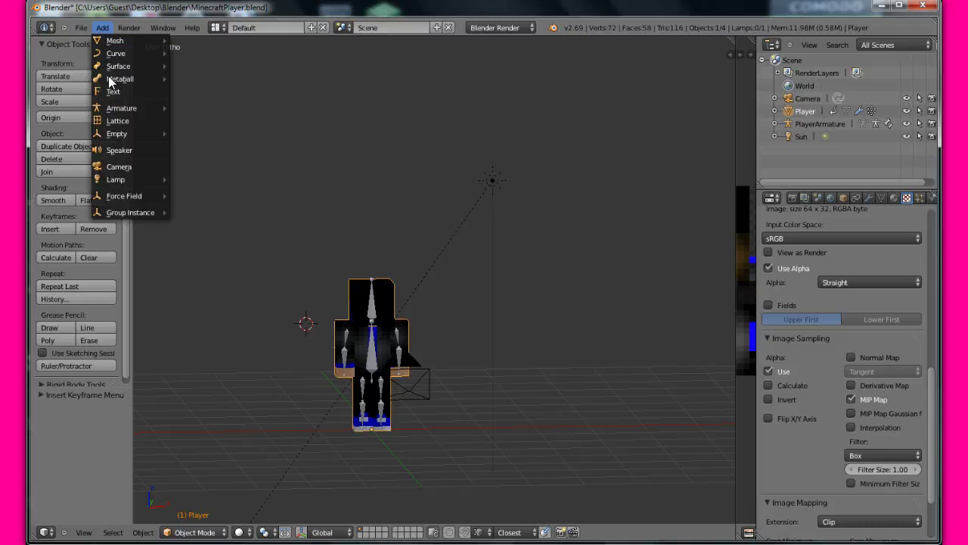
{"action": "mouse_move", "coordinate": [111, 83]}
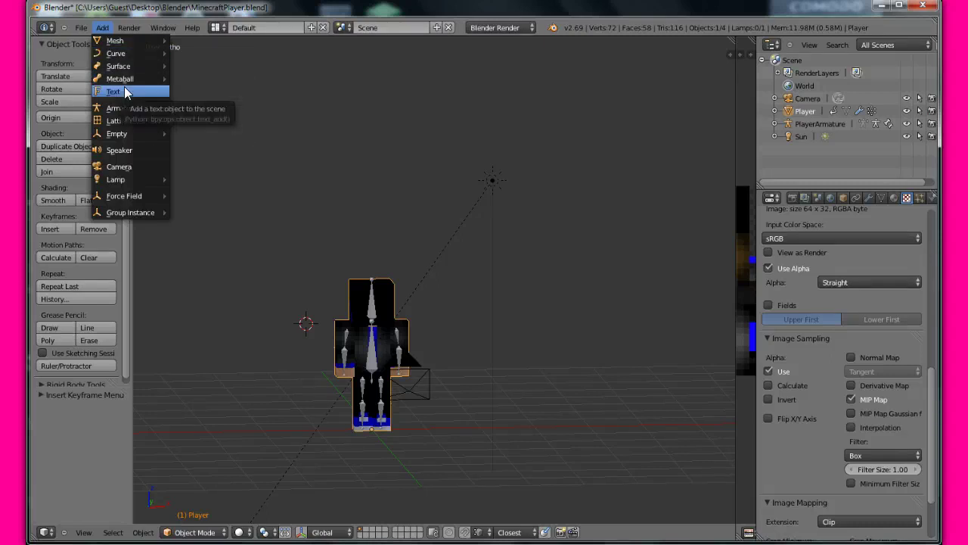
{"action": "left_click", "coordinate": [102, 28]}
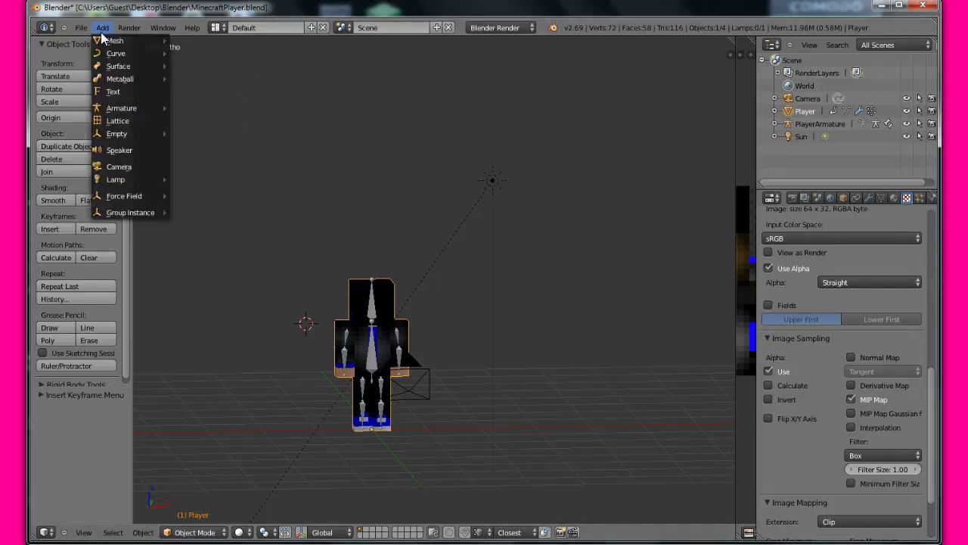
{"action": "left_click", "coordinate": [182, 213]}
{"action": "left_click", "coordinate": [100, 28]}
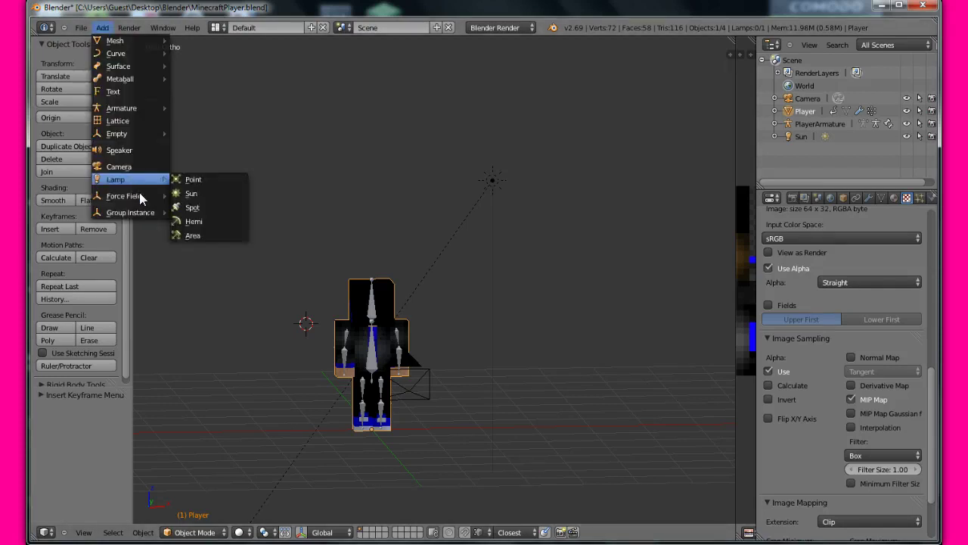
{"action": "left_click", "coordinate": [407, 199]}
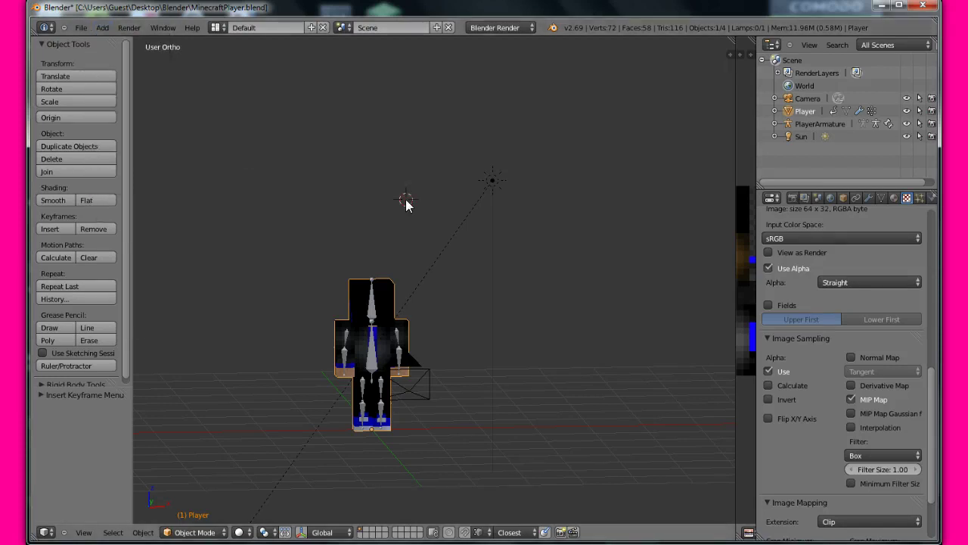
Switch PlayerArmature to Pose Mode and select its left upper arm bone, uarm.L
{"action": "scroll", "coordinate": [359, 332], "scroll_direction": "up", "scroll_amount": 1}
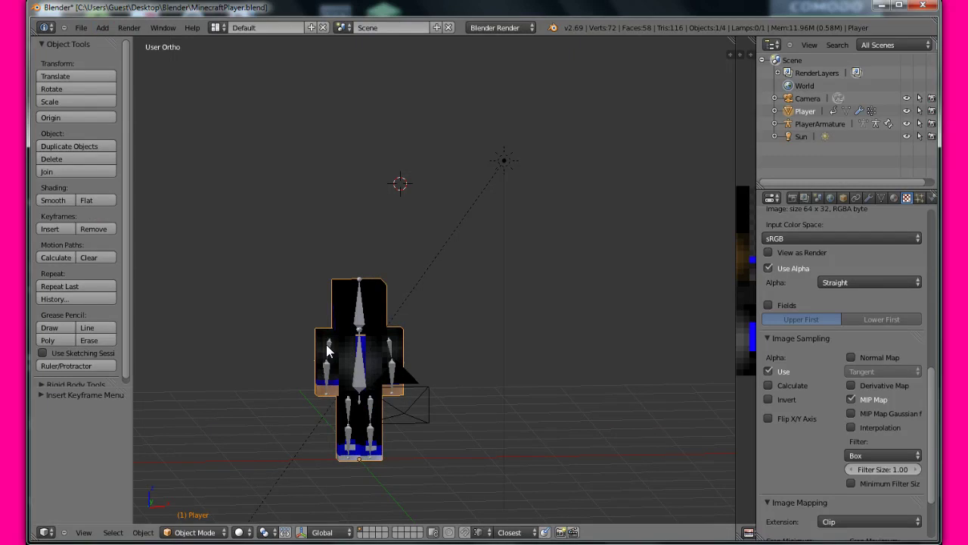
{"action": "left_click", "coordinate": [327, 346]}
{"action": "right_click", "coordinate": [329, 348]}
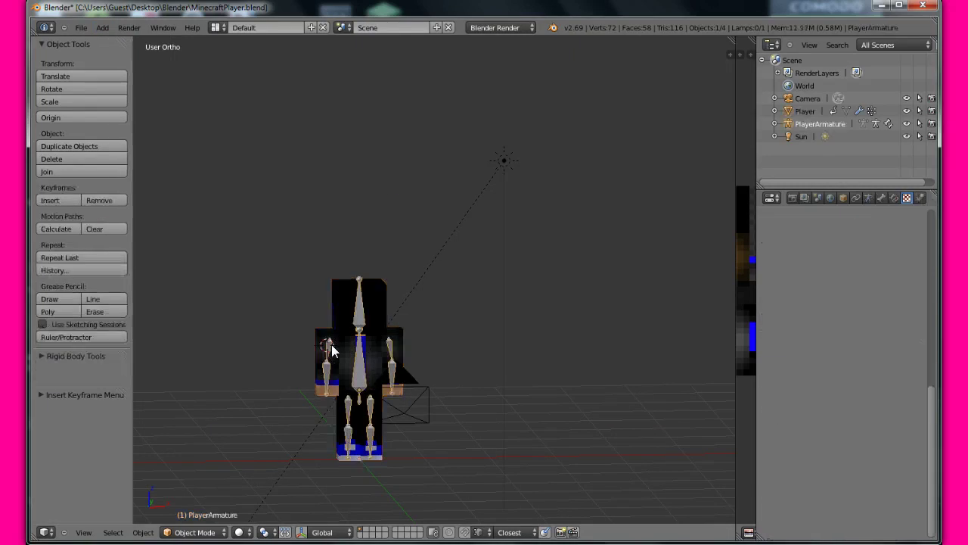
{"action": "left_click", "coordinate": [877, 125]}
{"action": "right_click", "coordinate": [393, 355]}
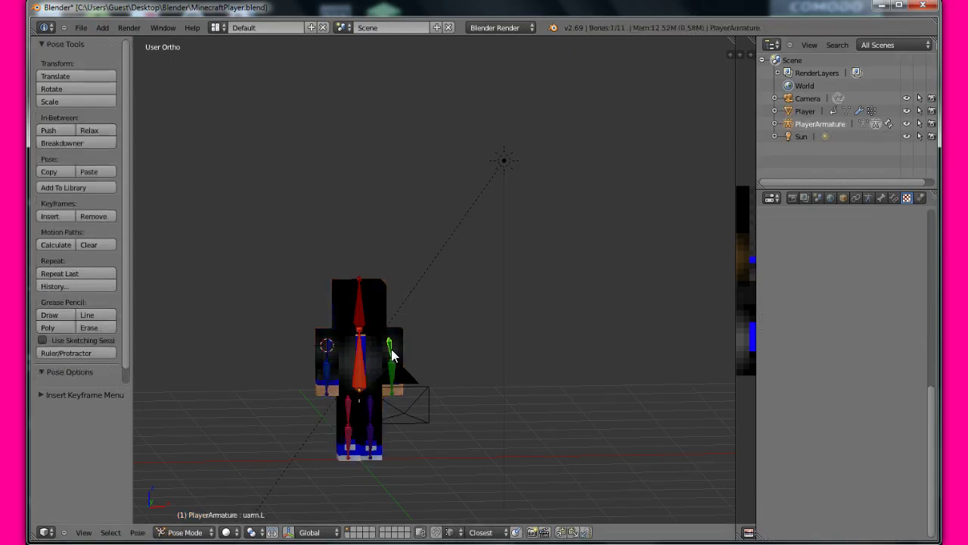
Try to move the left upper arm bone away from the body with Grab
{"action": "key", "text": "g"}
{"action": "key", "text": "Escape"}
{"action": "key", "text": "g"}
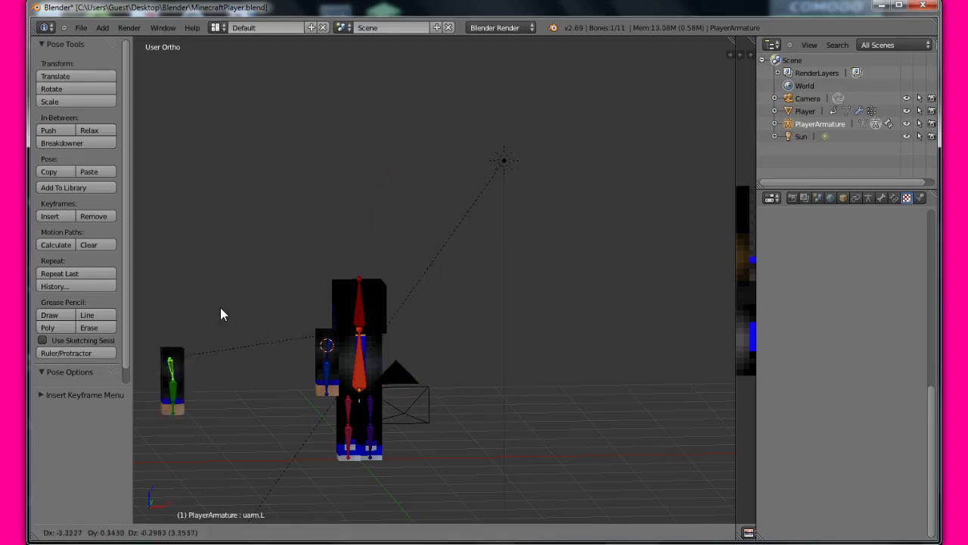
{"action": "key", "text": "Escape"}
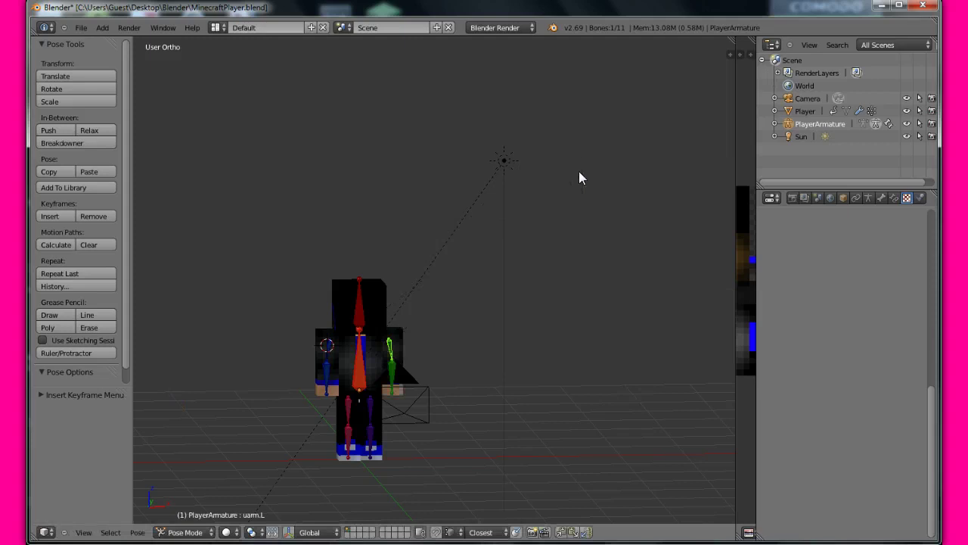
Show the numeric transform properties of the left upper arm bone
{"action": "scroll", "coordinate": [455, 220], "scroll_direction": "up", "scroll_amount": 1}
{"action": "scroll", "coordinate": [454, 219], "scroll_direction": "up", "scroll_amount": 1}
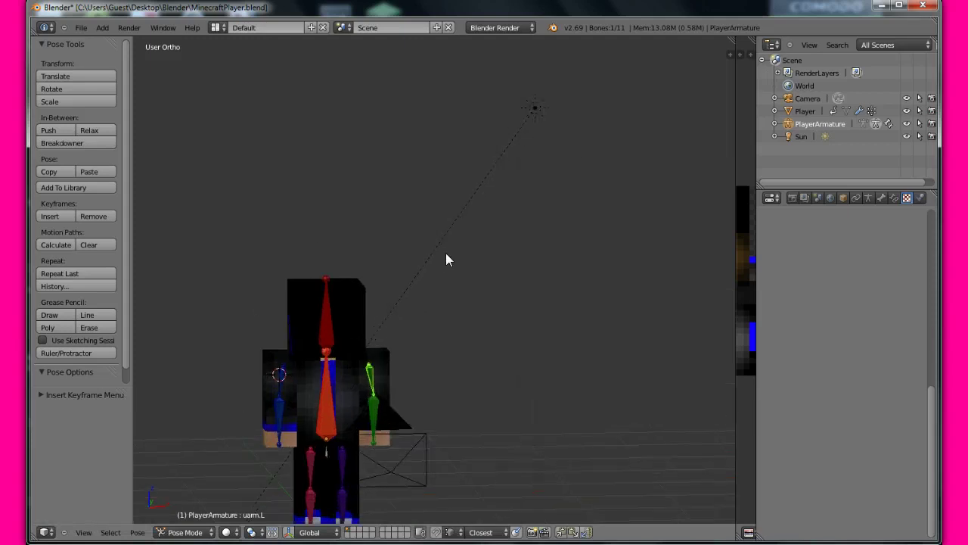
{"action": "scroll", "coordinate": [445, 253], "scroll_direction": "down", "scroll_amount": 1}
{"action": "key", "text": "n"}
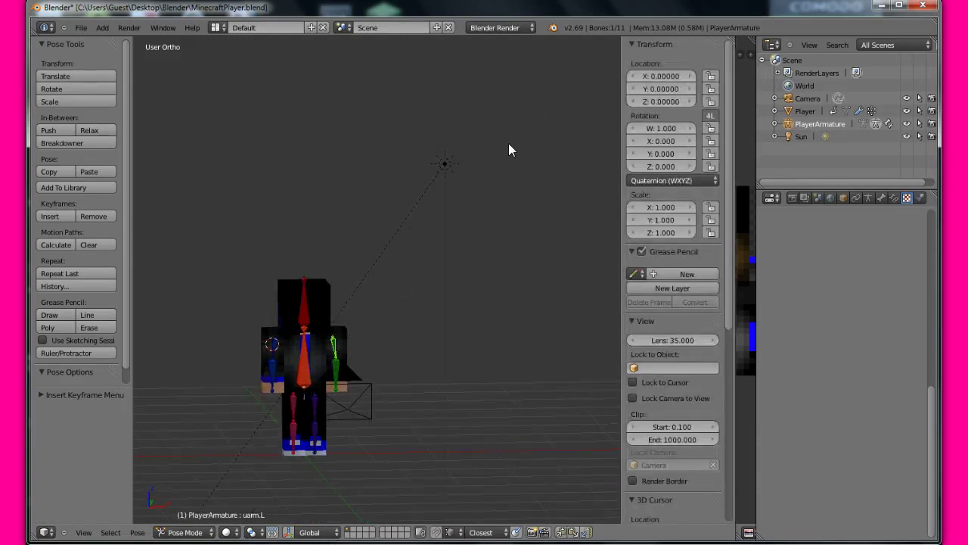
{"action": "middle_click_drag", "start_coordinate": [380, 154], "coordinate": [369, 161]}
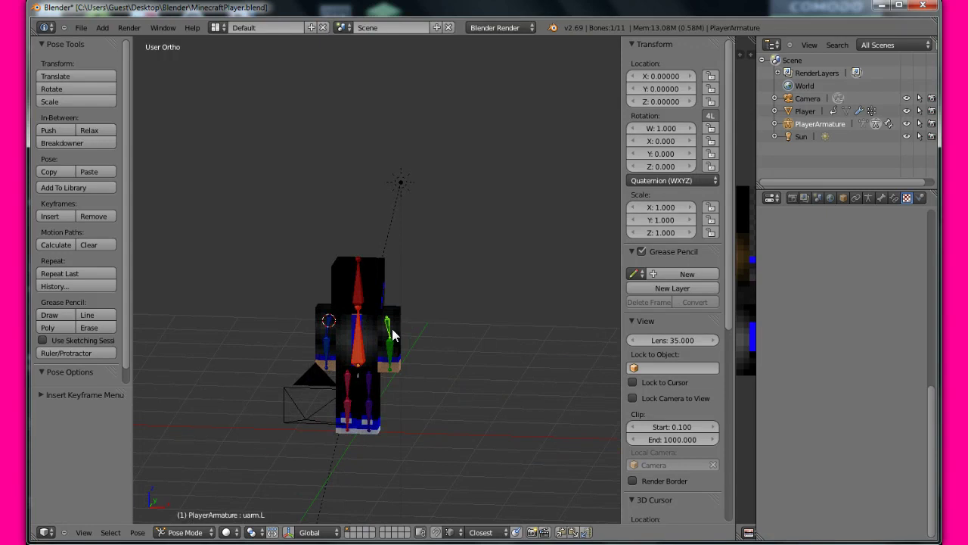
Set the left upper arm bone's quaternion W rotation to 0
{"action": "left_click_drag", "start_coordinate": [688, 128], "coordinate": [698, 130]}
{"action": "left_click", "coordinate": [633, 128]}
{"action": "left_click", "coordinate": [662, 129]}
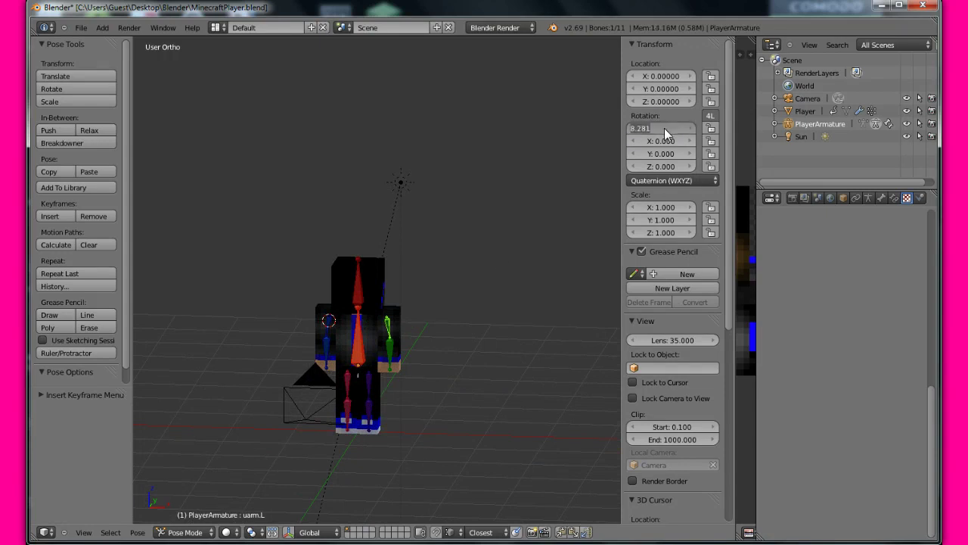
{"action": "key", "text": "BackSpace"}
{"action": "type", "text": "0"}
{"action": "key", "text": "Return"}
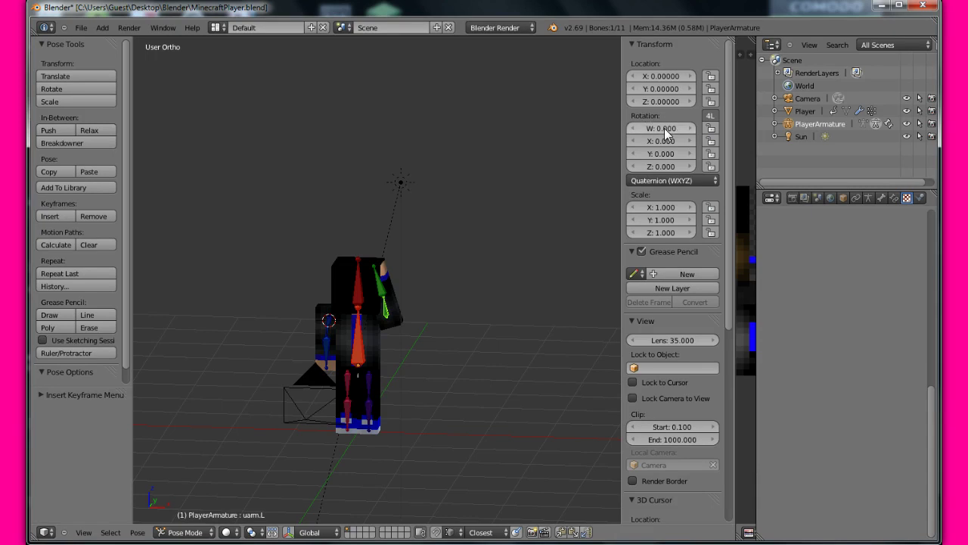
Set the left upper arm bone's quaternion W rotation to 1
{"action": "scroll", "coordinate": [398, 279], "scroll_direction": "up", "scroll_amount": 2}
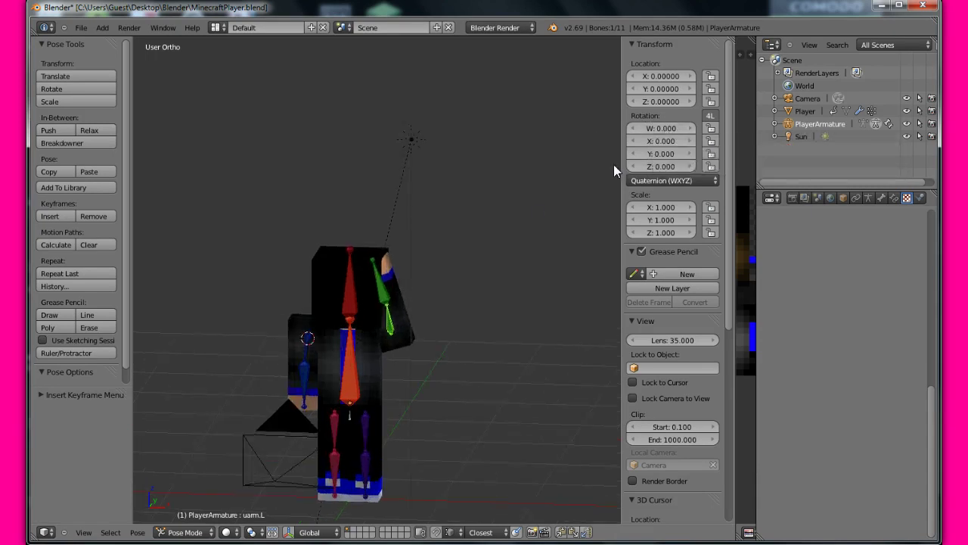
{"action": "left_click", "coordinate": [667, 128]}
{"action": "type", "text": "1"}
{"action": "key", "text": "Return"}
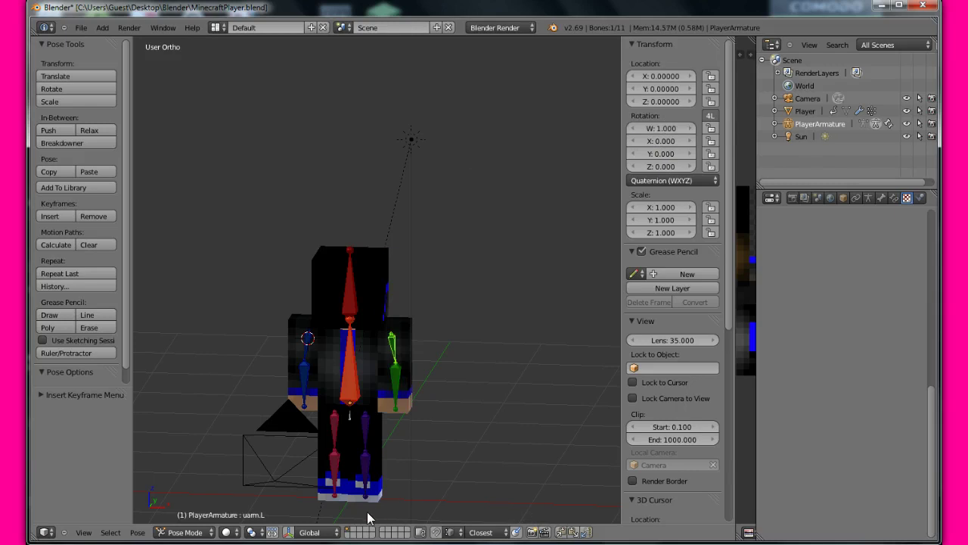
Enable the rotation manipulator and raise both upper arm bones diagonally outward beside the head, the left one to about W 0.387, Z 0.922
{"action": "left_click", "coordinate": [288, 532]}
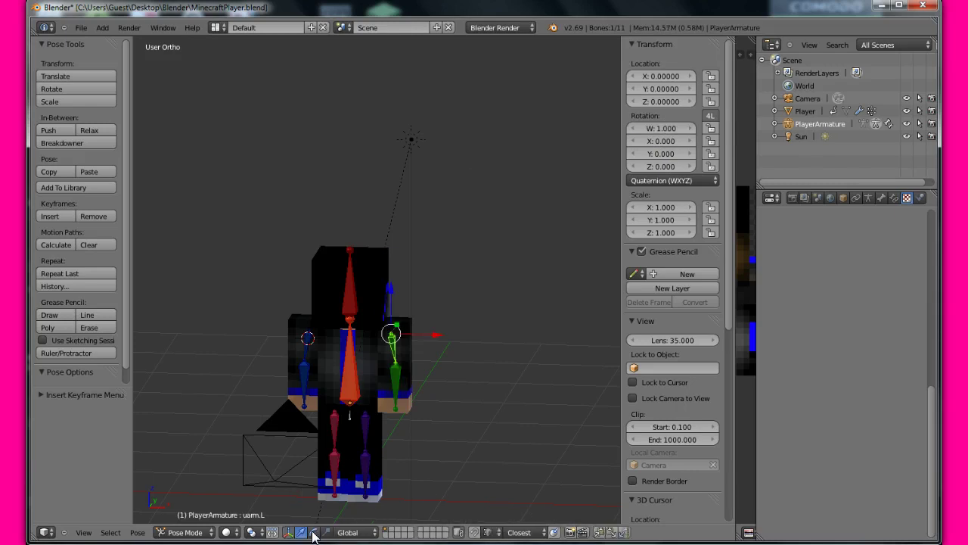
{"action": "left_click", "coordinate": [313, 532]}
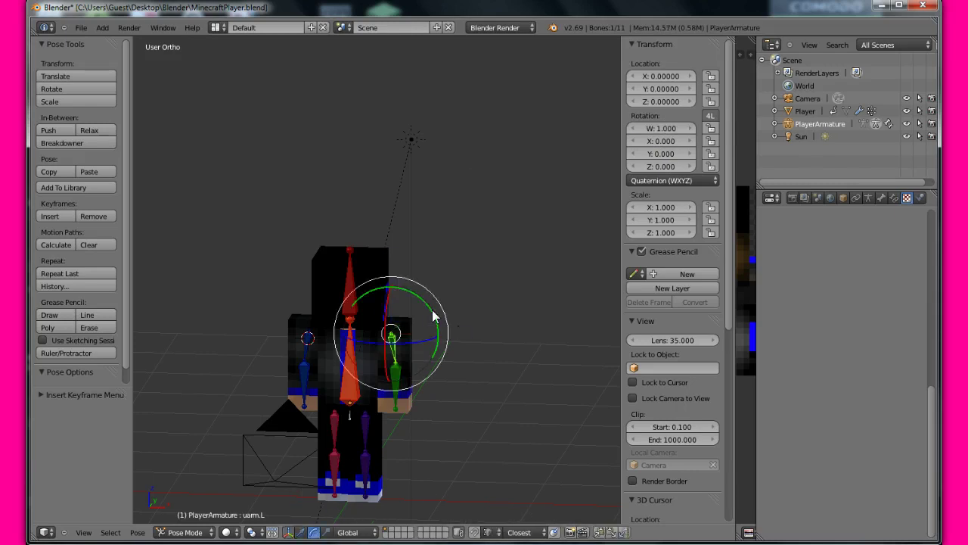
{"action": "left_click_drag", "start_coordinate": [431, 310], "coordinate": [311, 321]}
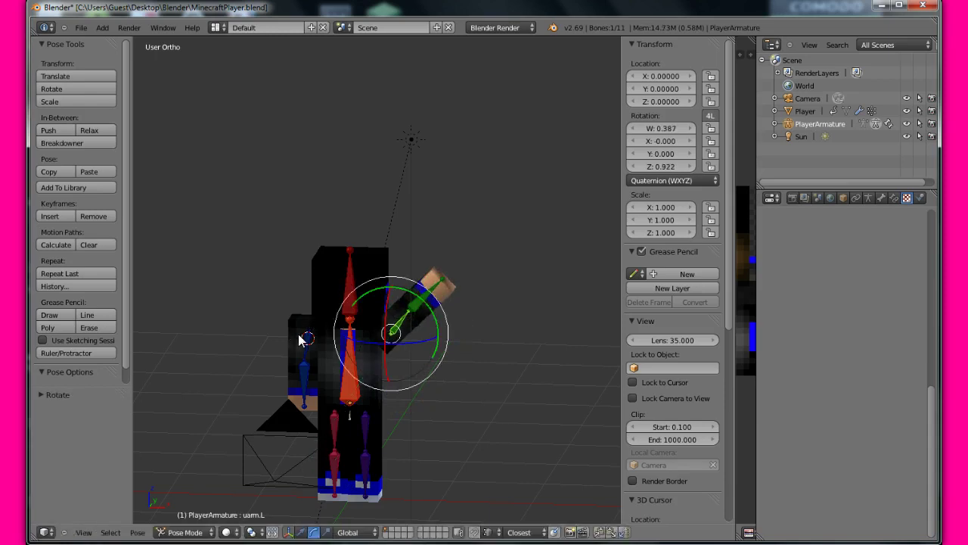
{"action": "right_click", "coordinate": [306, 339]}
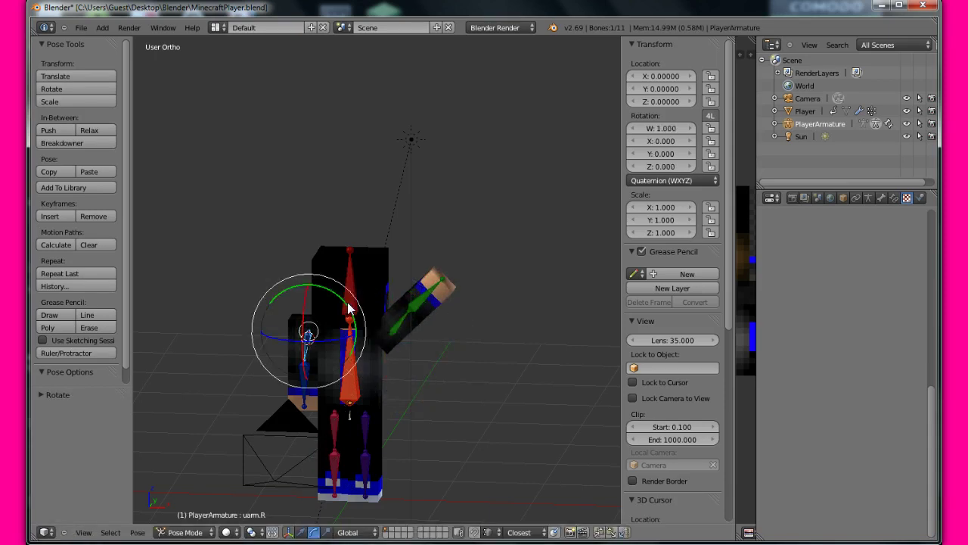
{"action": "left_click_drag", "start_coordinate": [349, 307], "coordinate": [344, 410]}
Tilt the body bone to about W 0.907, X -0.421 and render the posed player as a still image
{"action": "right_click", "coordinate": [352, 385]}
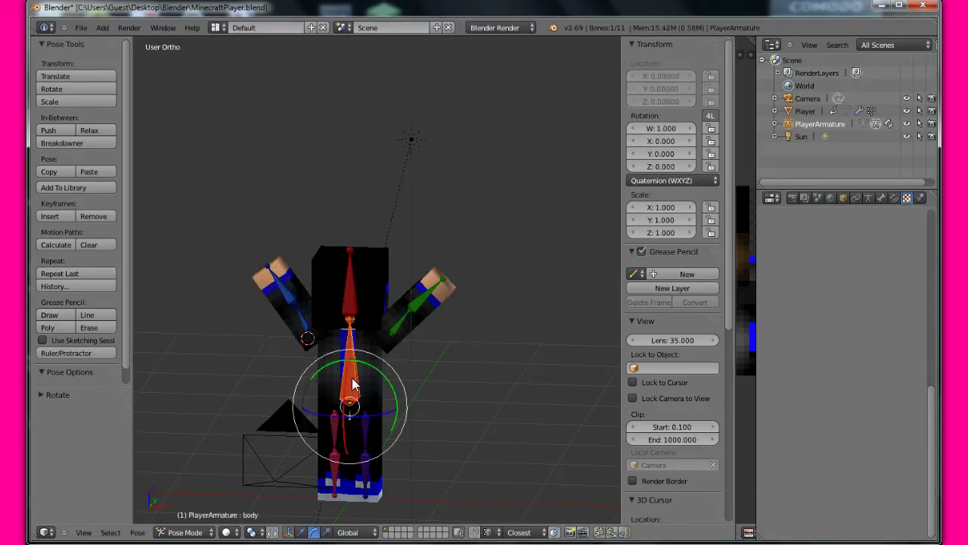
{"action": "left_click_drag", "start_coordinate": [340, 384], "coordinate": [394, 355]}
{"action": "left_click", "coordinate": [128, 27]}
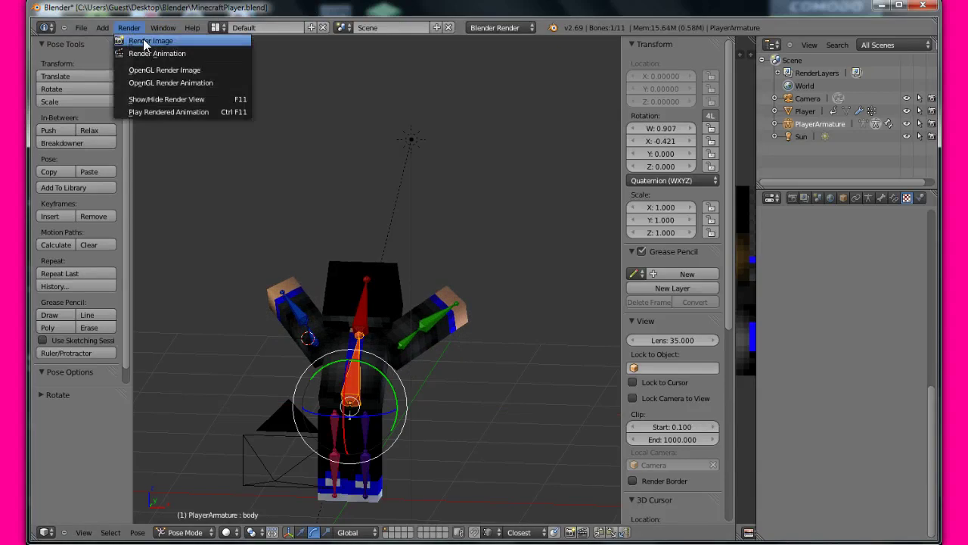
{"action": "left_click", "coordinate": [143, 40]}
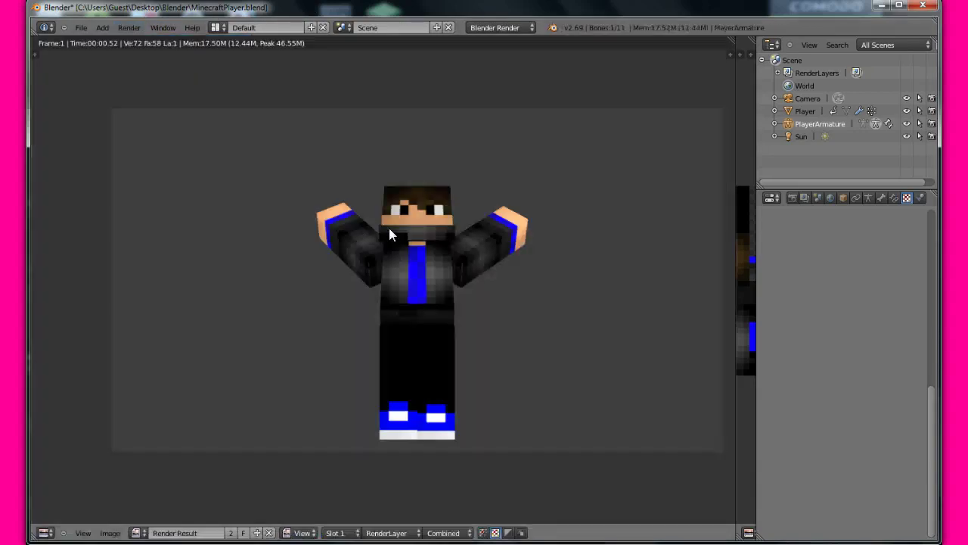
Hide the render view and return to the posed player in the 3D viewport
{"action": "left_click", "coordinate": [132, 28]}
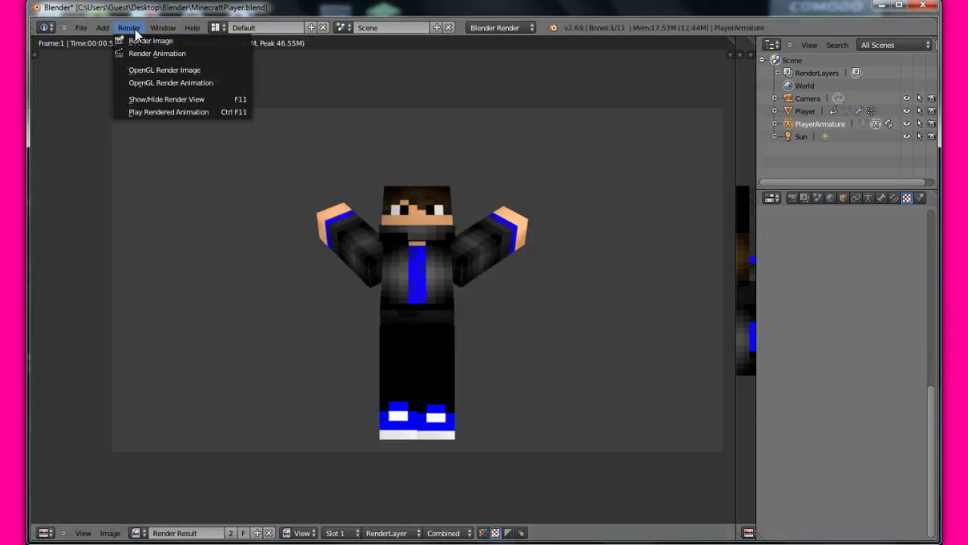
{"action": "left_click", "coordinate": [151, 40]}
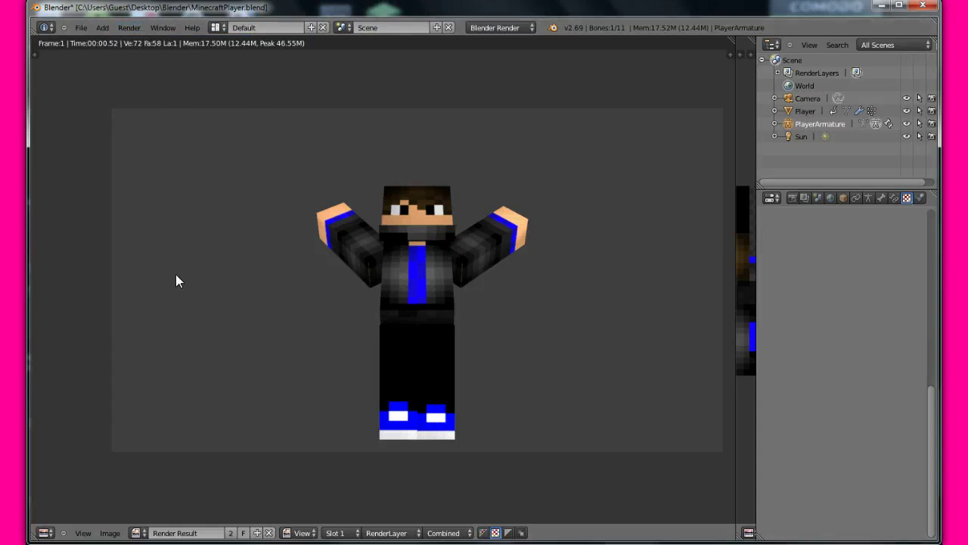
{"action": "left_click", "coordinate": [133, 28]}
{"action": "left_click", "coordinate": [130, 39]}
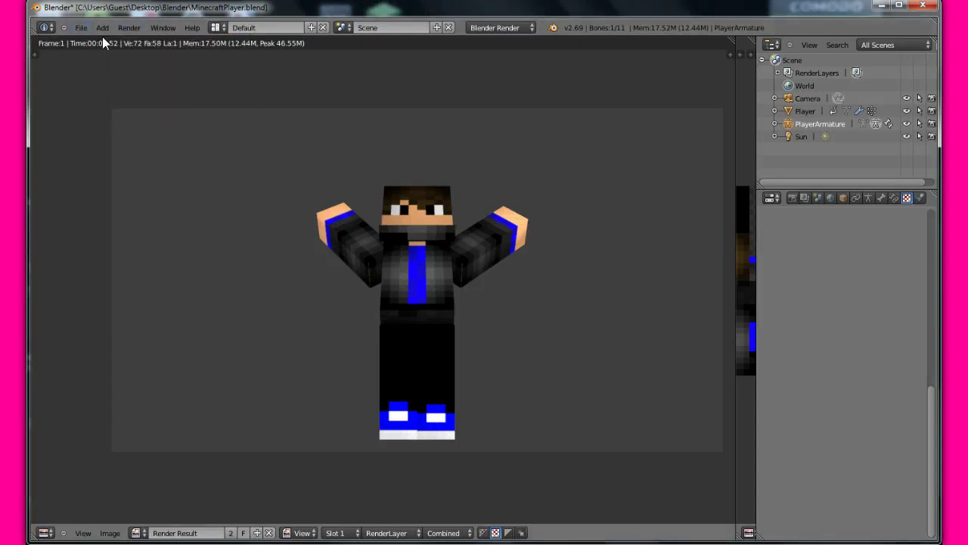
{"action": "left_click", "coordinate": [120, 29]}
{"action": "left_click", "coordinate": [188, 103]}
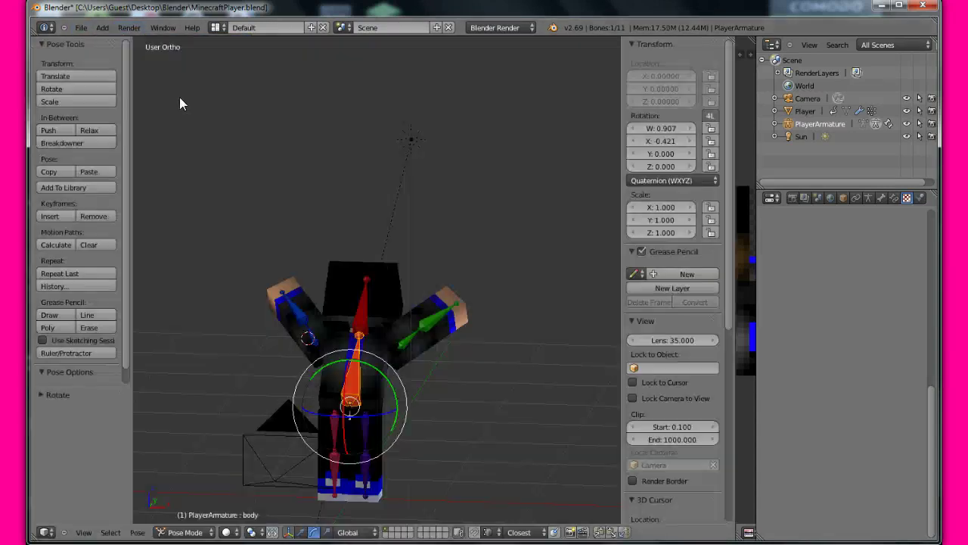
Reopen MinecraftPlayer.blend from the recent files, discarding the current pose
{"action": "left_click", "coordinate": [85, 27]}
{"action": "mouse_move", "coordinate": [123, 65]}
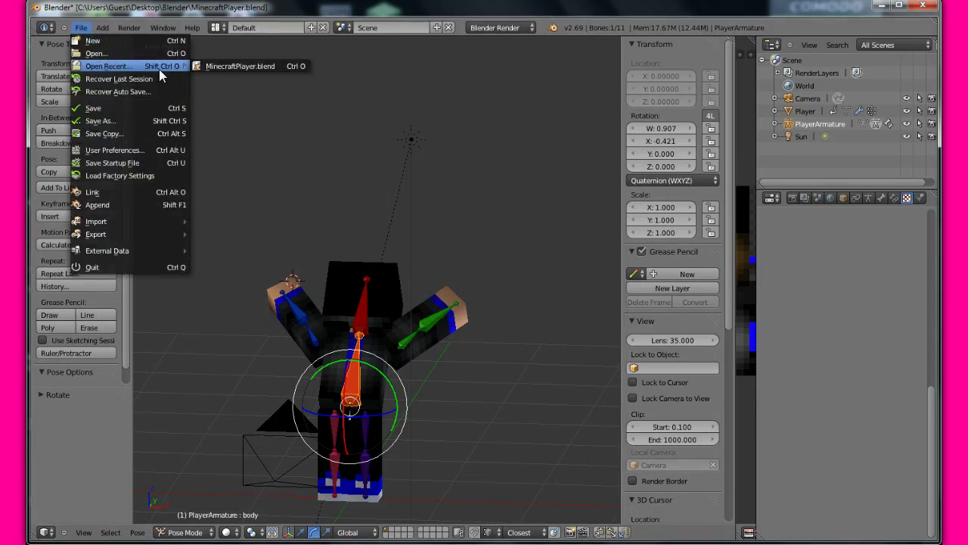
{"action": "left_click", "coordinate": [268, 66]}
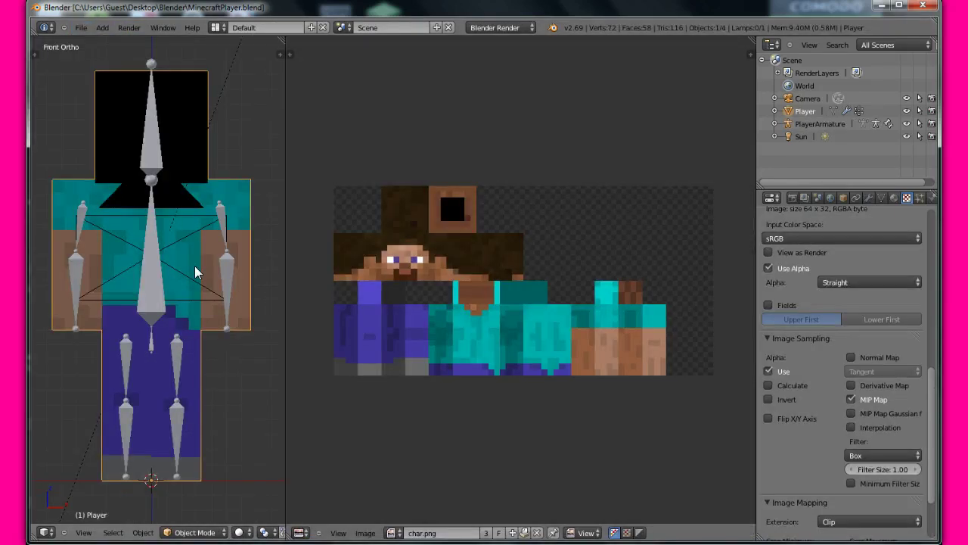
Delete the Player mesh from the scene
{"action": "scroll", "coordinate": [173, 342], "scroll_direction": "down", "scroll_amount": 5}
{"action": "scroll", "coordinate": [173, 346], "scroll_direction": "up", "scroll_amount": 1}
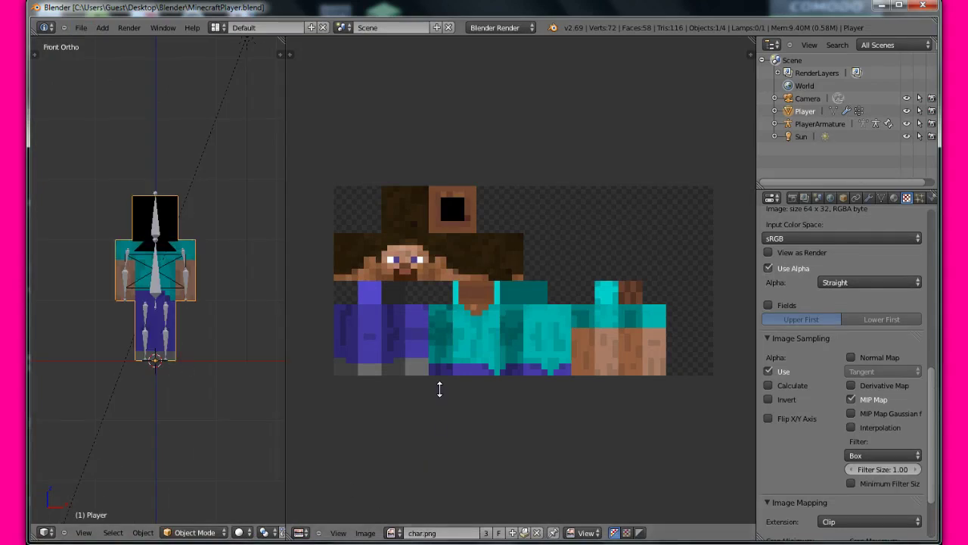
{"action": "key", "text": "x"}
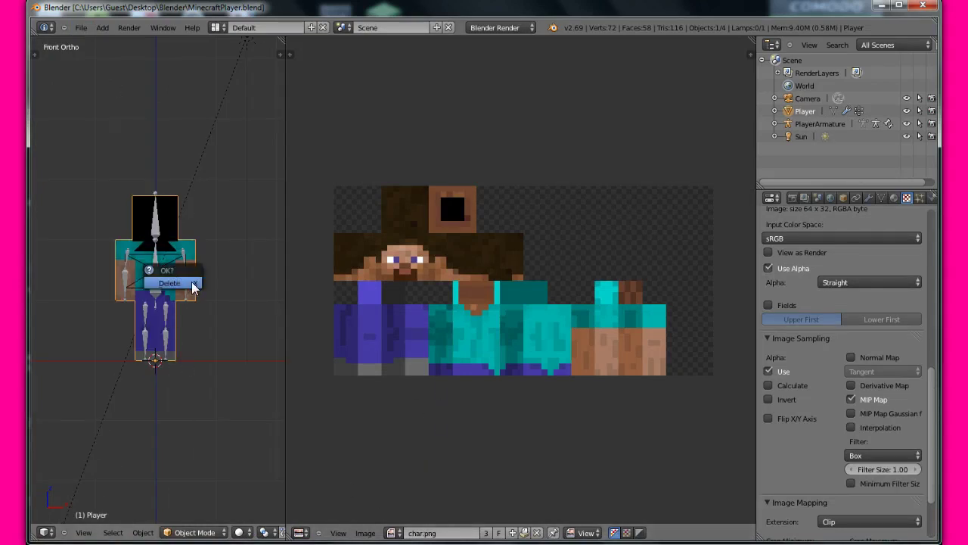
{"action": "left_click", "coordinate": [175, 287]}
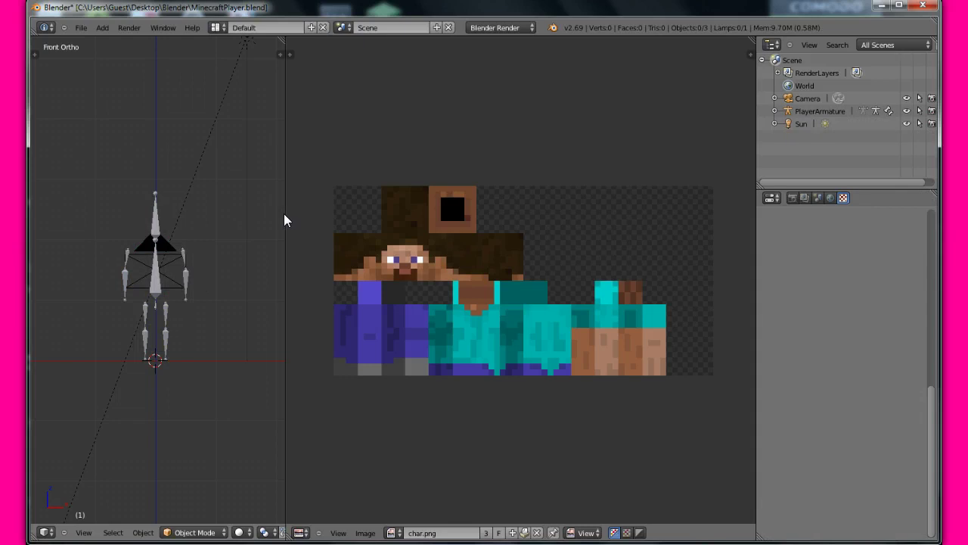
Select PlayerArmature, widen the 3D viewport slightly, and delete the armature from the scene
{"action": "left_click", "coordinate": [155, 224]}
{"action": "right_click", "coordinate": [155, 224]}
{"action": "key", "text": "x"}
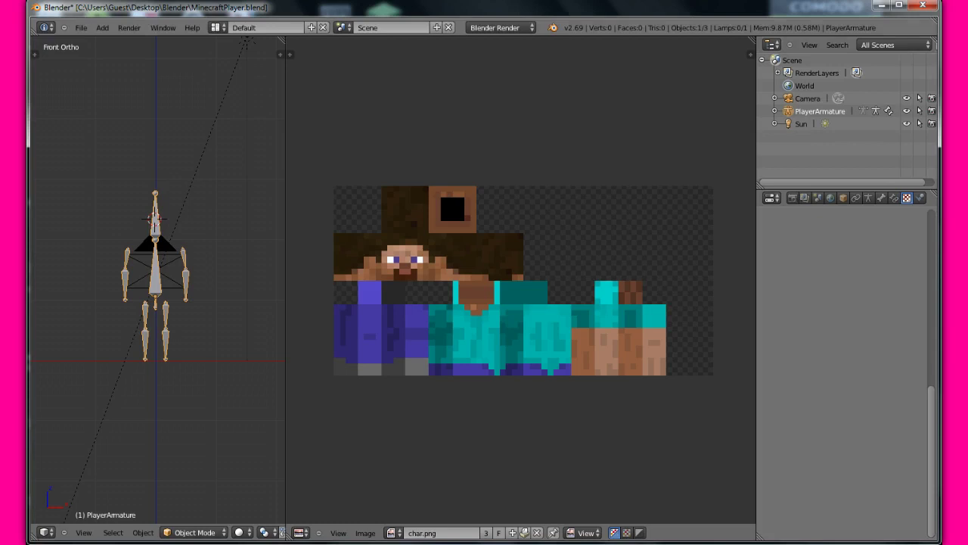
{"action": "left_click", "coordinate": [80, 28]}
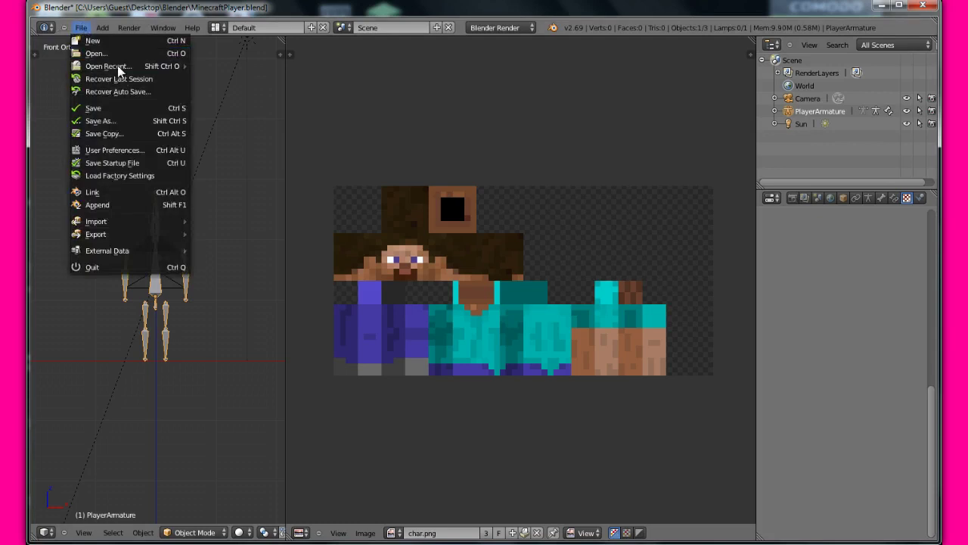
{"action": "mouse_move", "coordinate": [119, 70]}
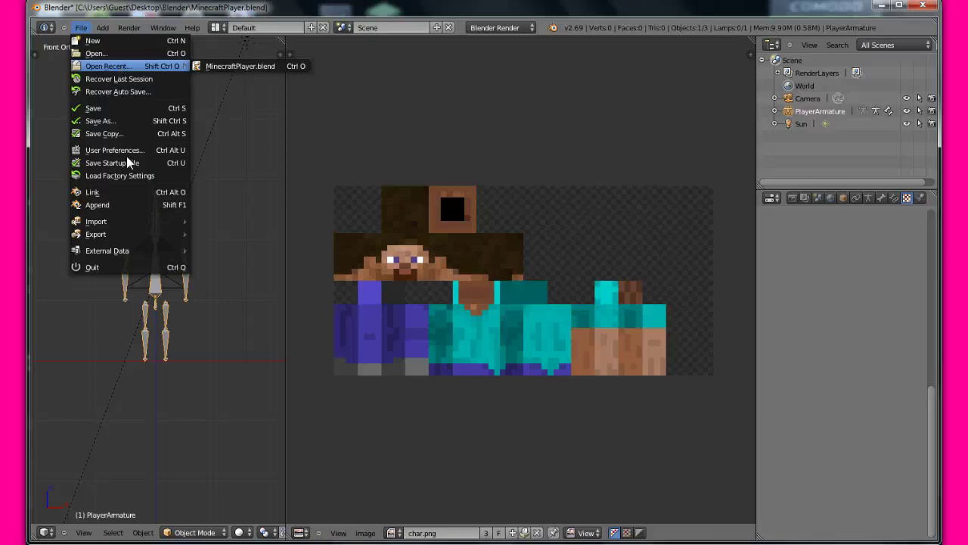
{"action": "left_click", "coordinate": [276, 184]}
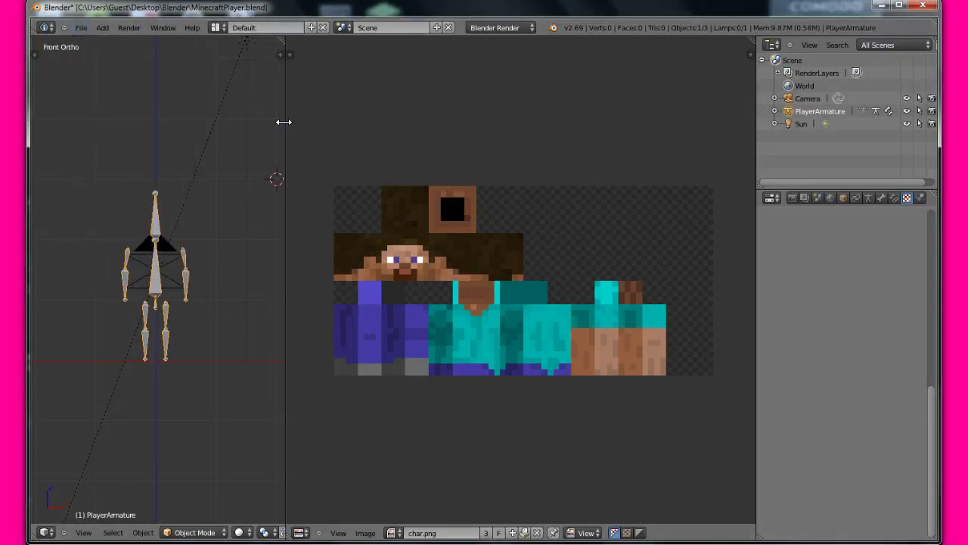
{"action": "left_click_drag", "start_coordinate": [299, 121], "coordinate": [314, 121]}
{"action": "key", "text": "x"}
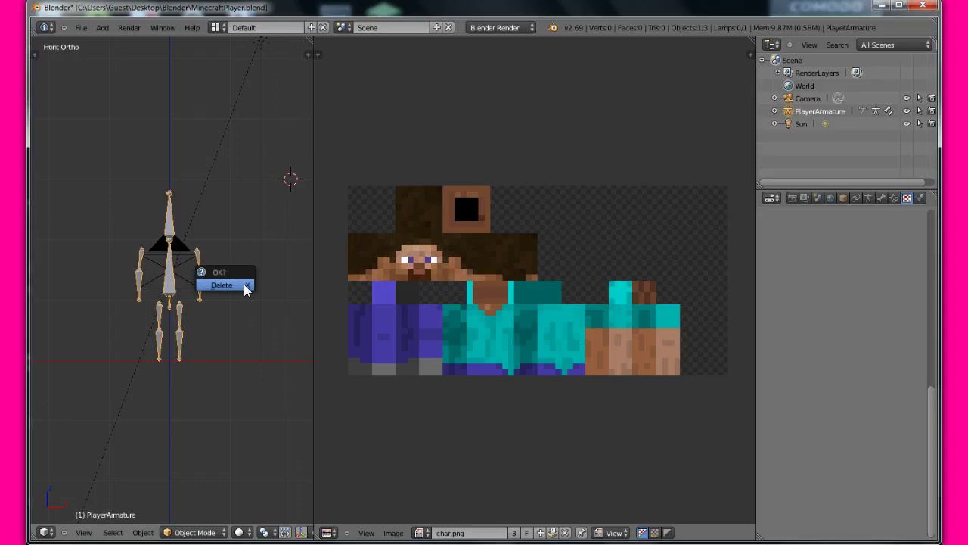
{"action": "left_click", "coordinate": [206, 290]}
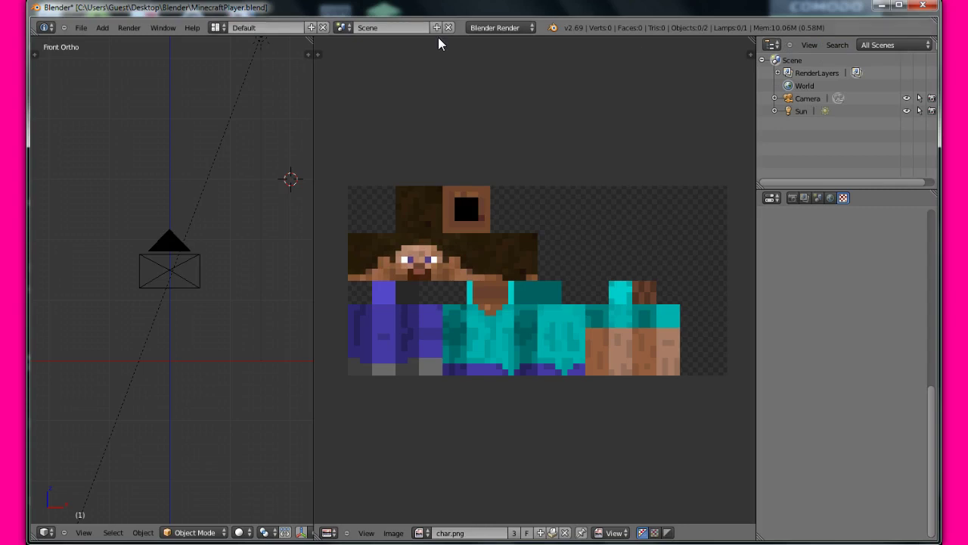
Delete the Default screen layout
{"action": "left_click", "coordinate": [395, 28]}
{"action": "left_click", "coordinate": [323, 31]}
{"action": "left_click", "coordinate": [322, 29]}
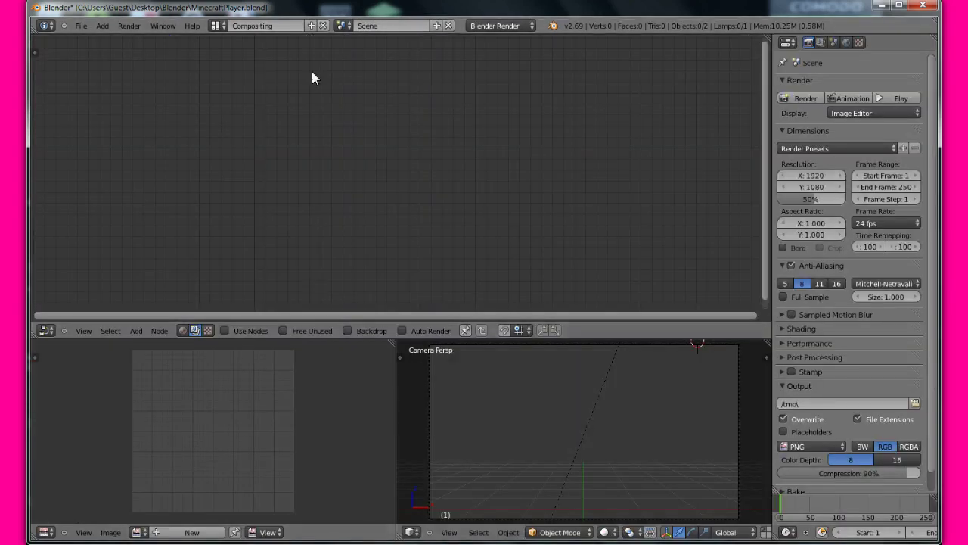
{"action": "scroll", "coordinate": [441, 423], "scroll_direction": "down", "scroll_amount": 4}
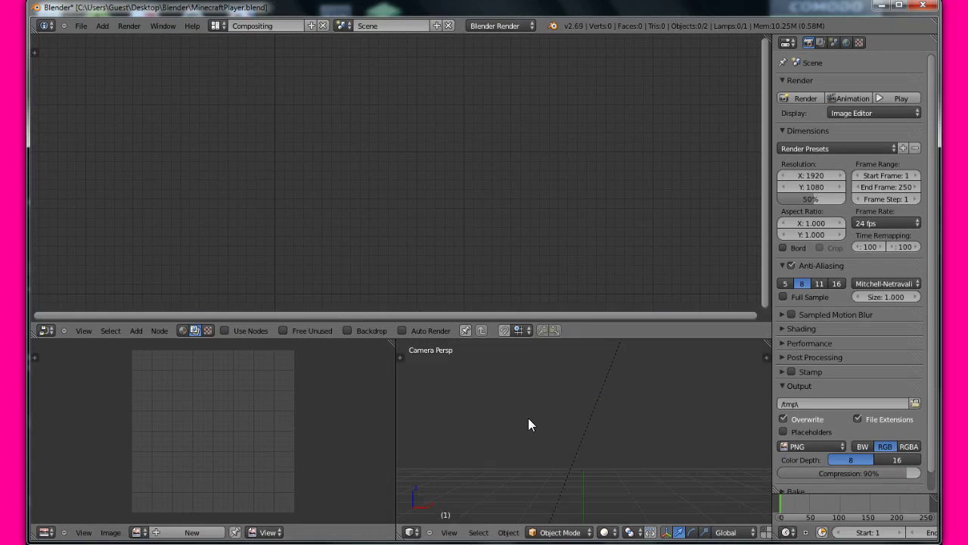
{"action": "scroll", "coordinate": [538, 419], "scroll_direction": "up", "scroll_amount": 4}
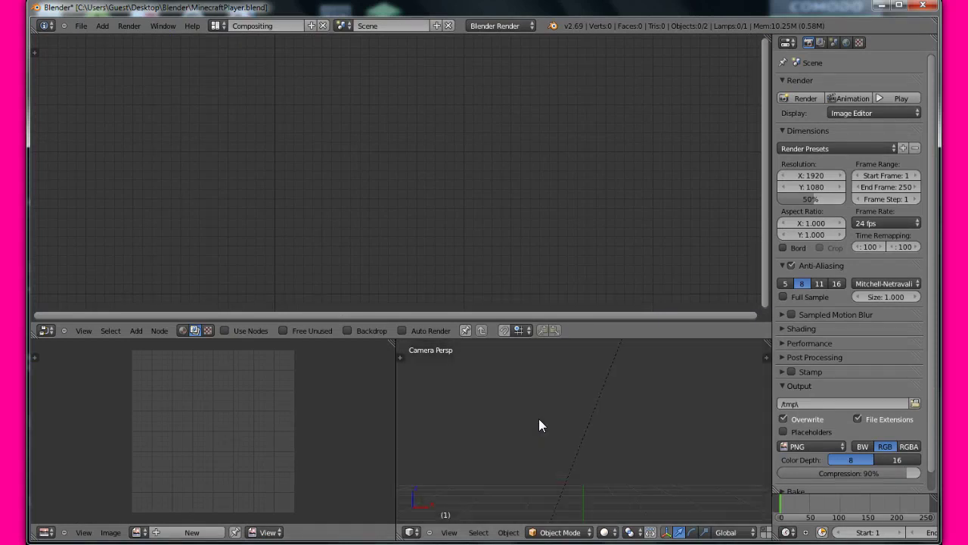
Open the recent file Steve.blend in a separate Blender window and widen its 3D viewport
{"action": "left_click", "coordinate": [81, 26]}
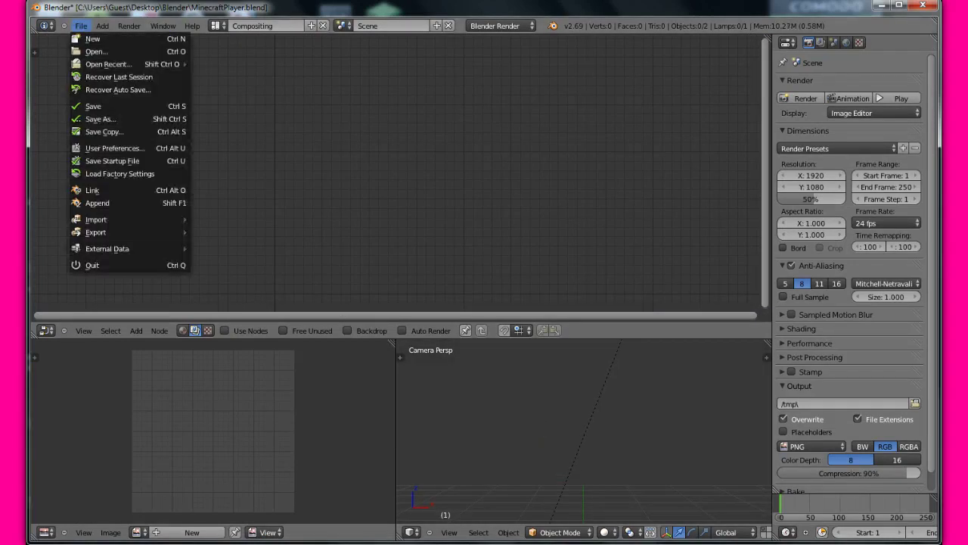
{"action": "right_click", "coordinate": [516, 543]}
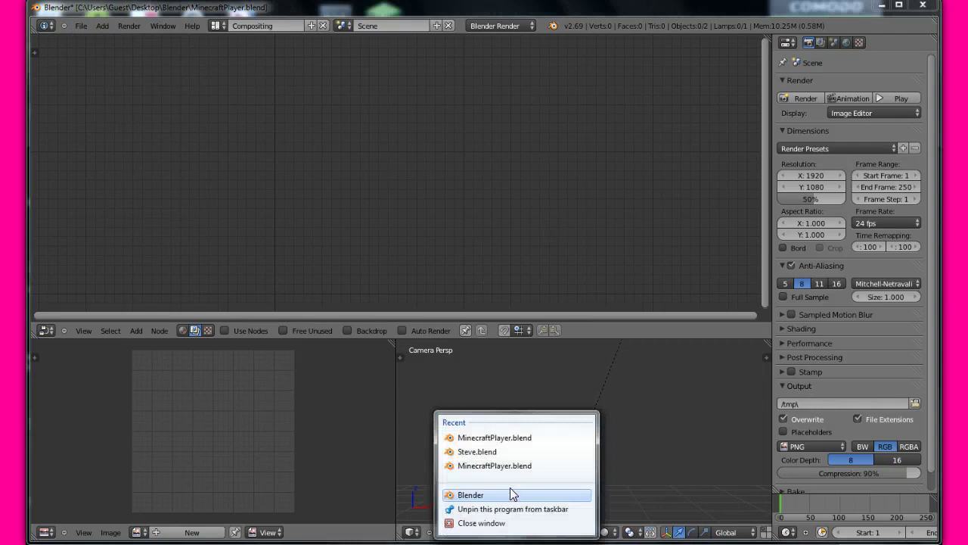
{"action": "left_click", "coordinate": [504, 449]}
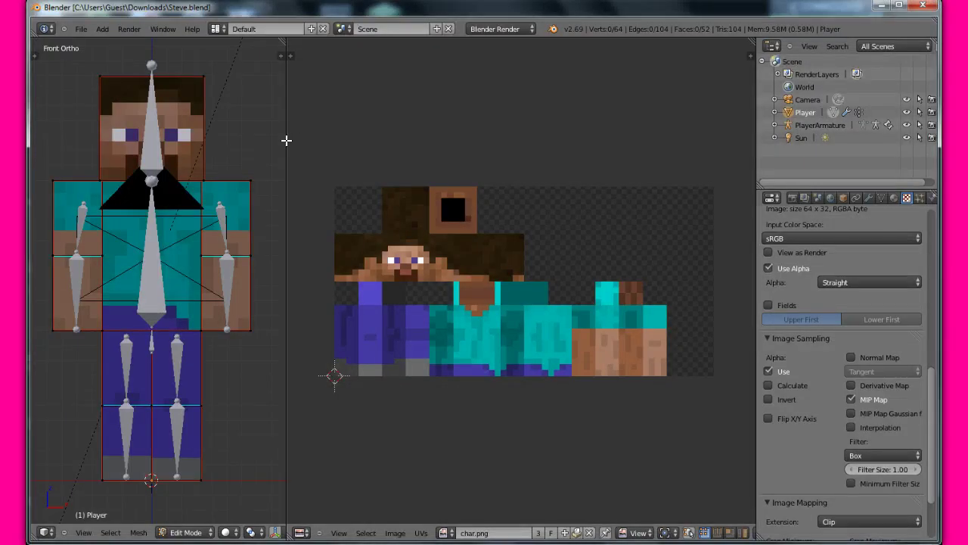
{"action": "left_click_drag", "start_coordinate": [285, 142], "coordinate": [614, 162]}
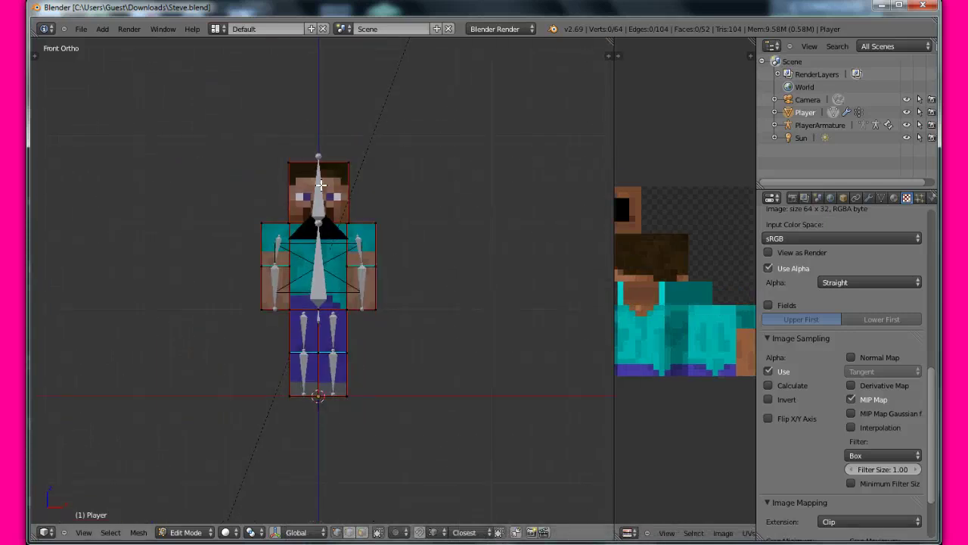
Try Pose Mode and Edit Mode on PlayerArmature, and return to Object Mode with the Player mesh selected
{"action": "left_click", "coordinate": [875, 126]}
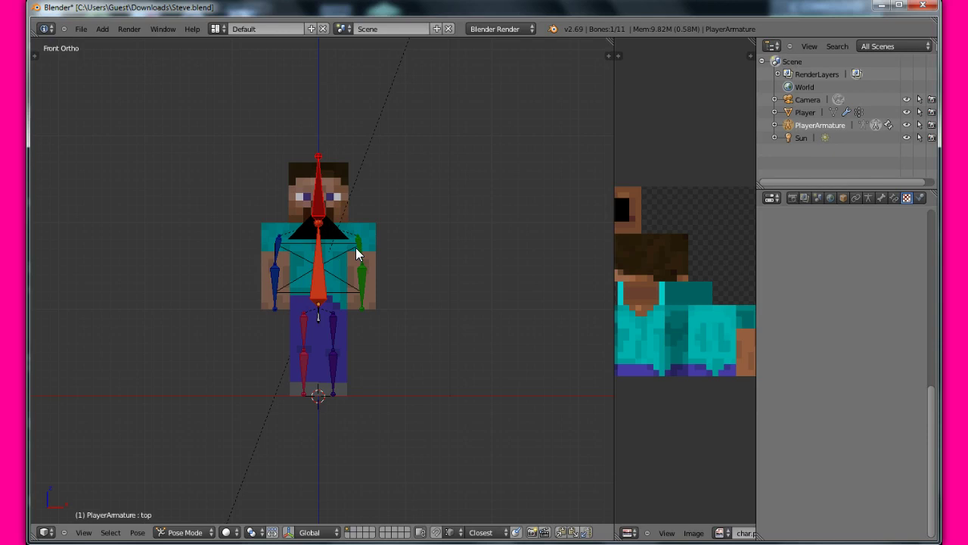
{"action": "left_click", "coordinate": [860, 125]}
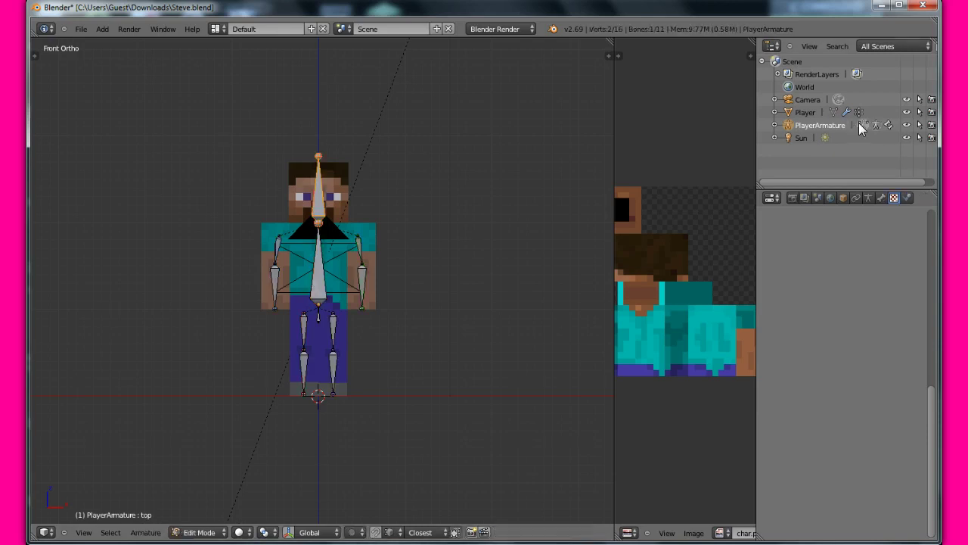
{"action": "left_click", "coordinate": [877, 126]}
{"action": "left_click", "coordinate": [804, 113]}
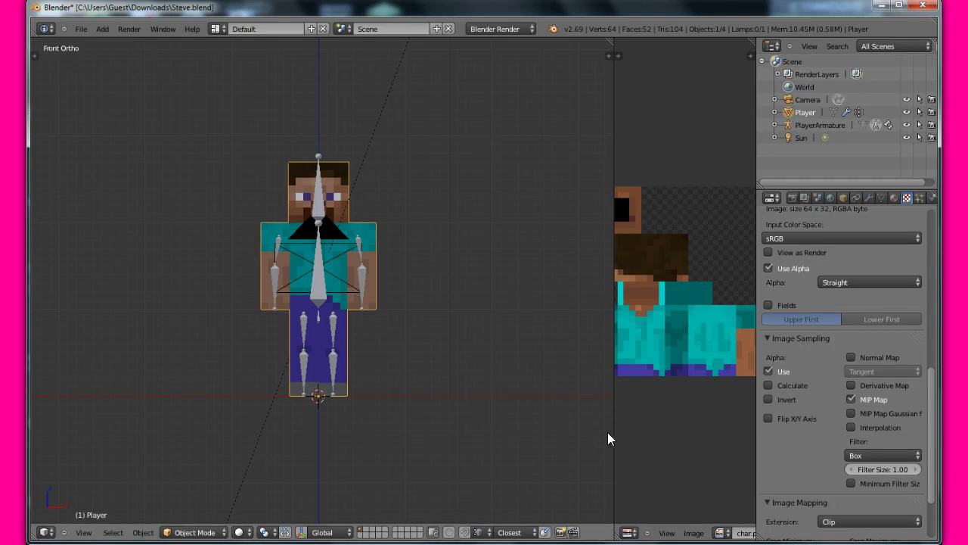
Extend the 3D viewport over most of the image editor and put PlayerArmature into Pose Mode
{"action": "left_click_drag", "start_coordinate": [613, 435], "coordinate": [745, 442]}
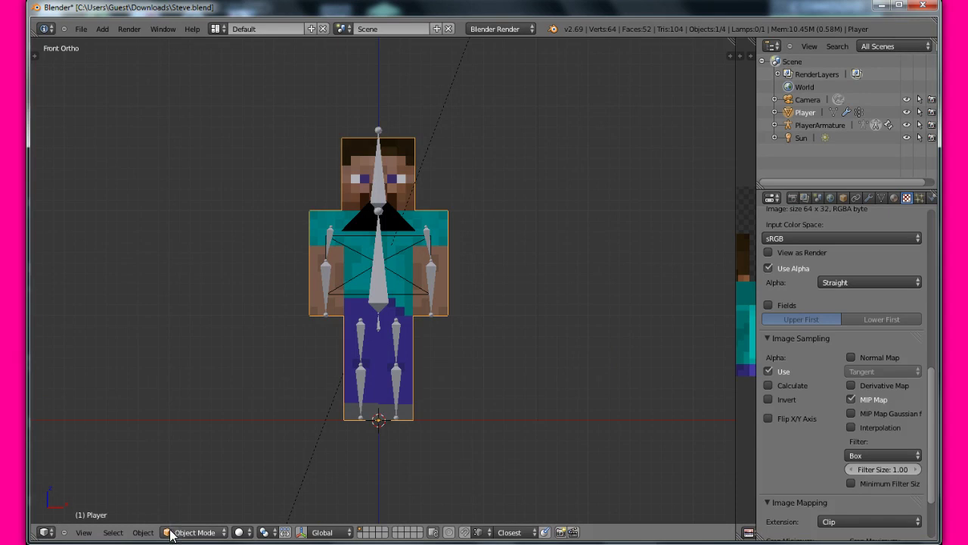
{"action": "left_click", "coordinate": [144, 532]}
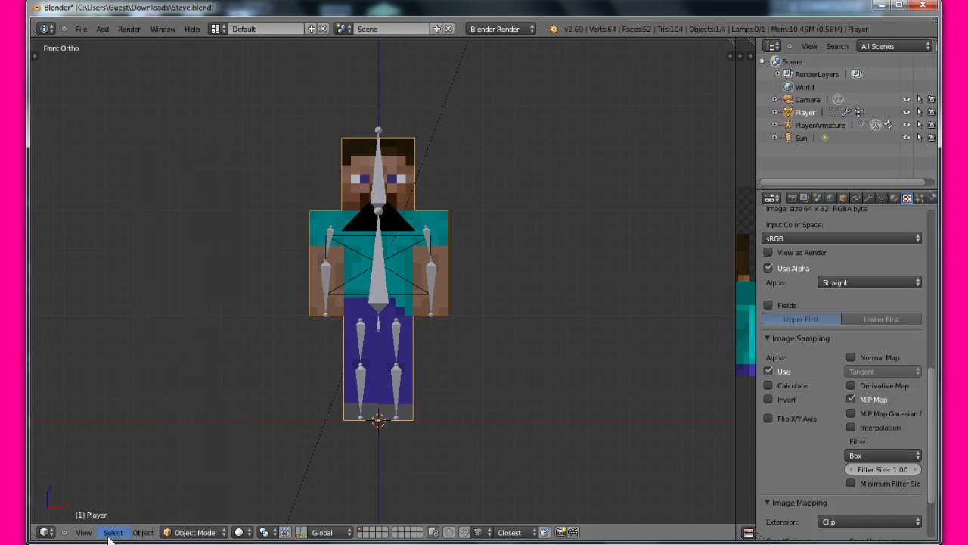
{"action": "left_click", "coordinate": [46, 533]}
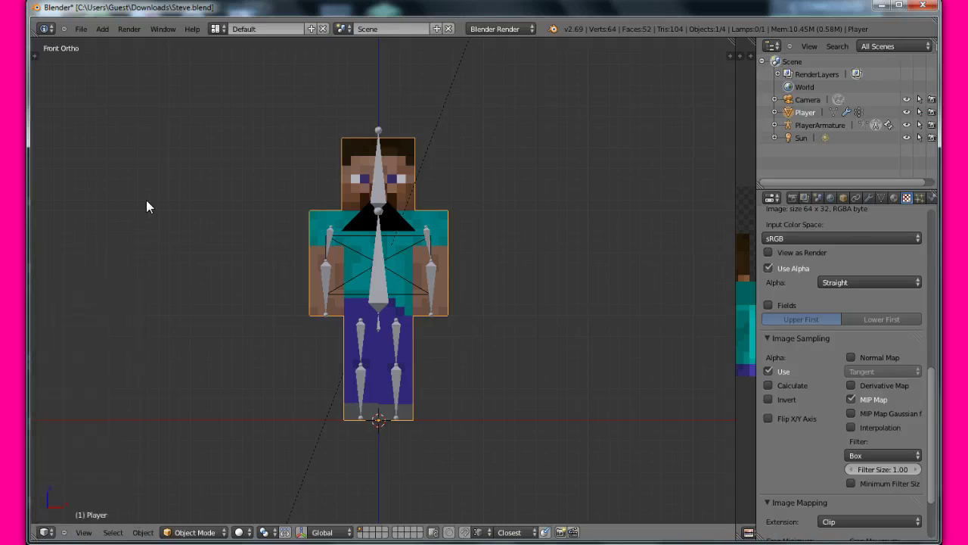
{"action": "left_click", "coordinate": [874, 125]}
{"action": "left_click", "coordinate": [875, 127]}
{"action": "left_click", "coordinate": [876, 127]}
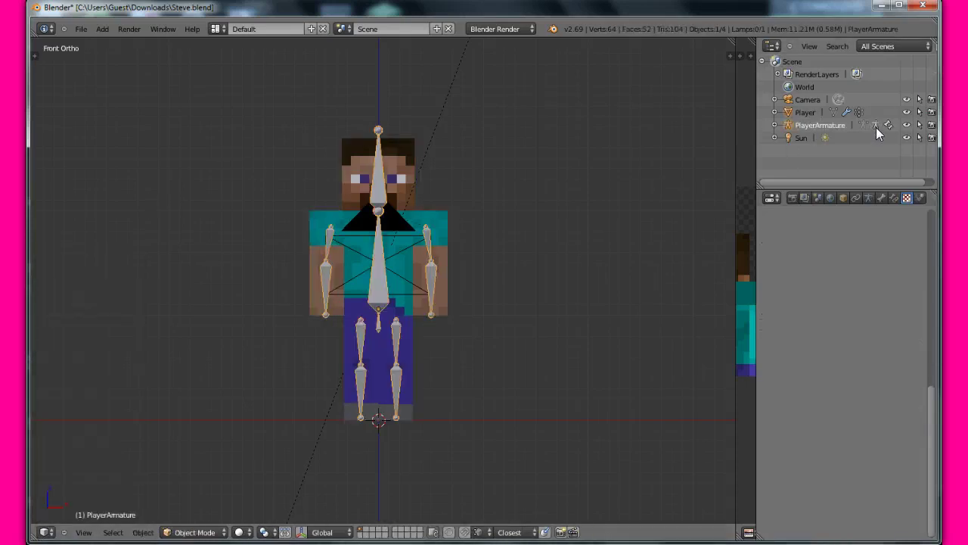
{"action": "left_click", "coordinate": [876, 127]}
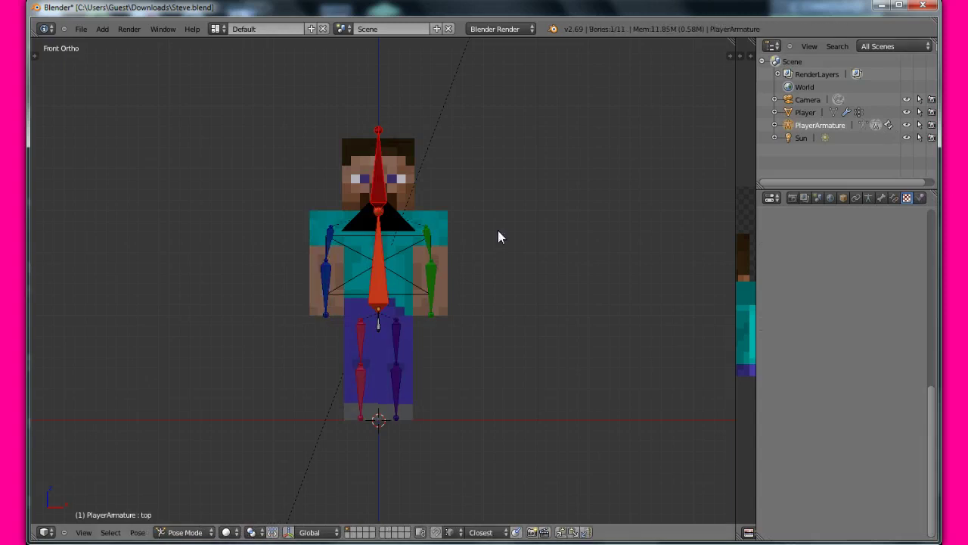
Try moving the left upper arm bone up and outward in Pose Mode
{"action": "right_click", "coordinate": [432, 242]}
{"action": "key", "text": "g"}
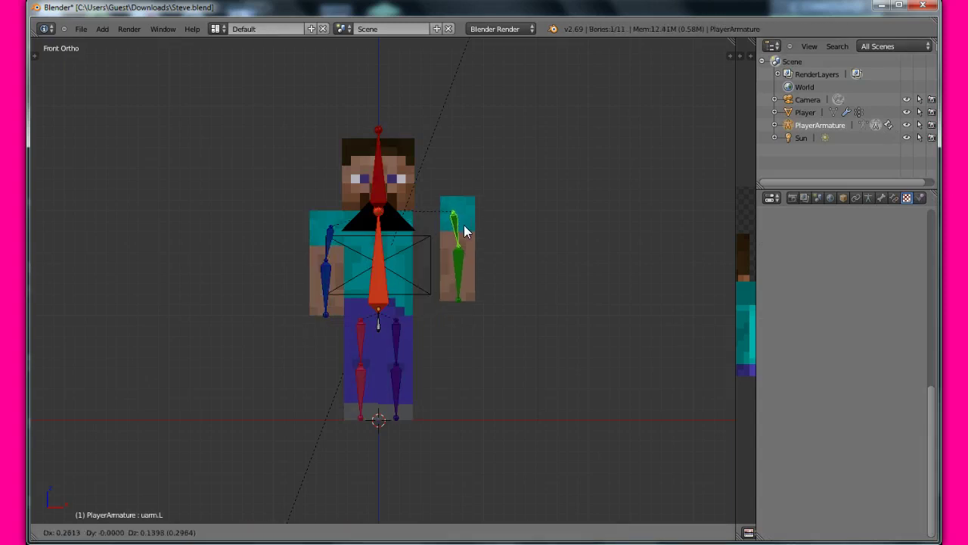
{"action": "key", "text": "Escape"}
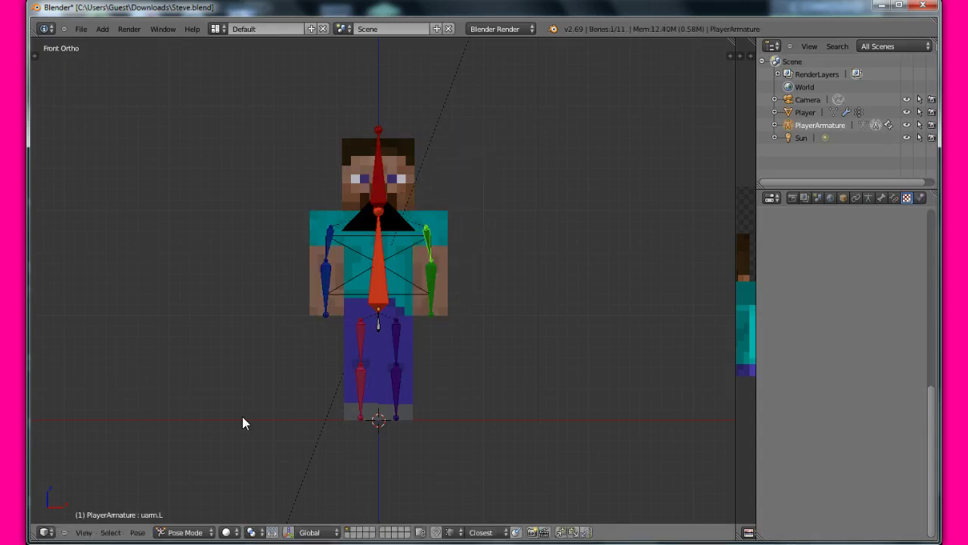
Switch PlayerArmature to Edit Mode and move the left upper arm bone up and far outward from the body
{"action": "left_click", "coordinate": [185, 531]}
{"action": "left_click", "coordinate": [185, 505]}
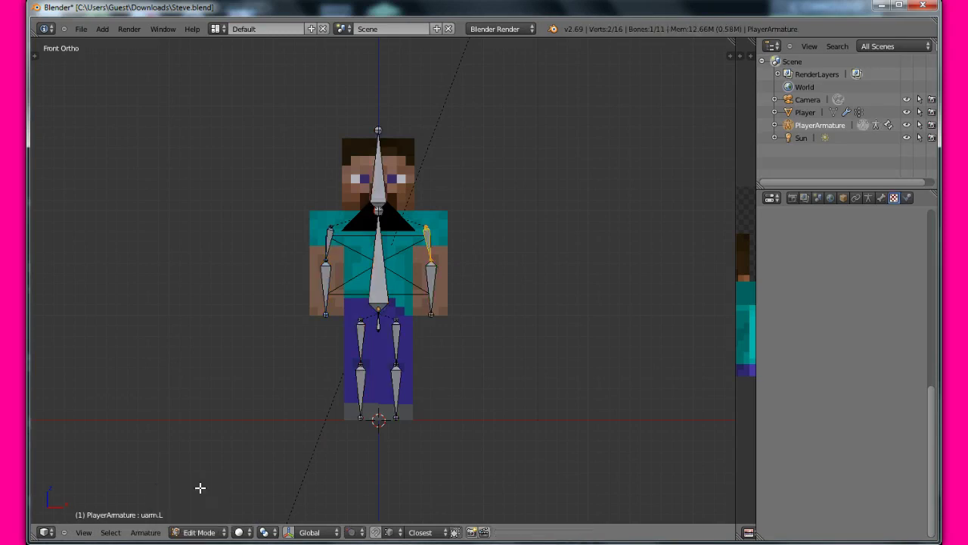
{"action": "right_click", "coordinate": [426, 239]}
{"action": "key", "text": "g"}
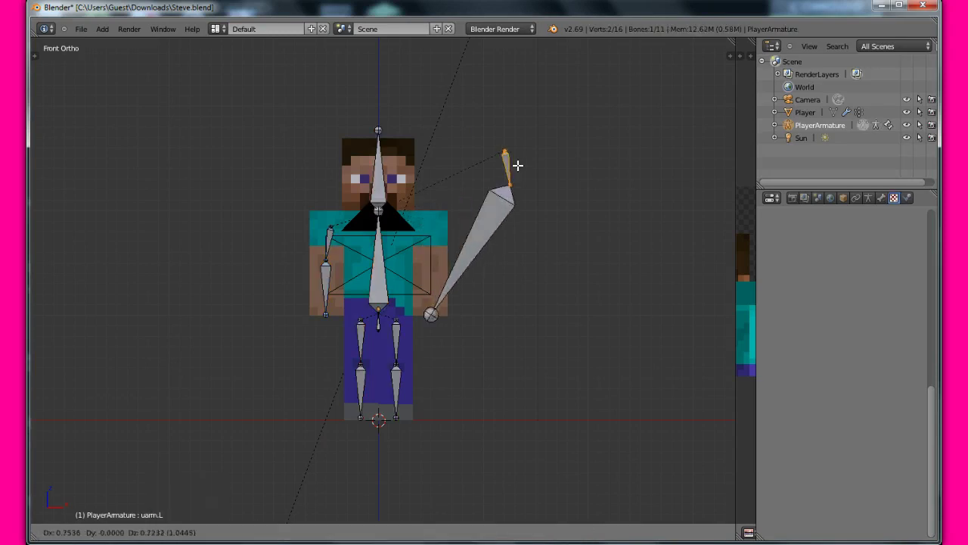
{"action": "left_click", "coordinate": [652, 163]}
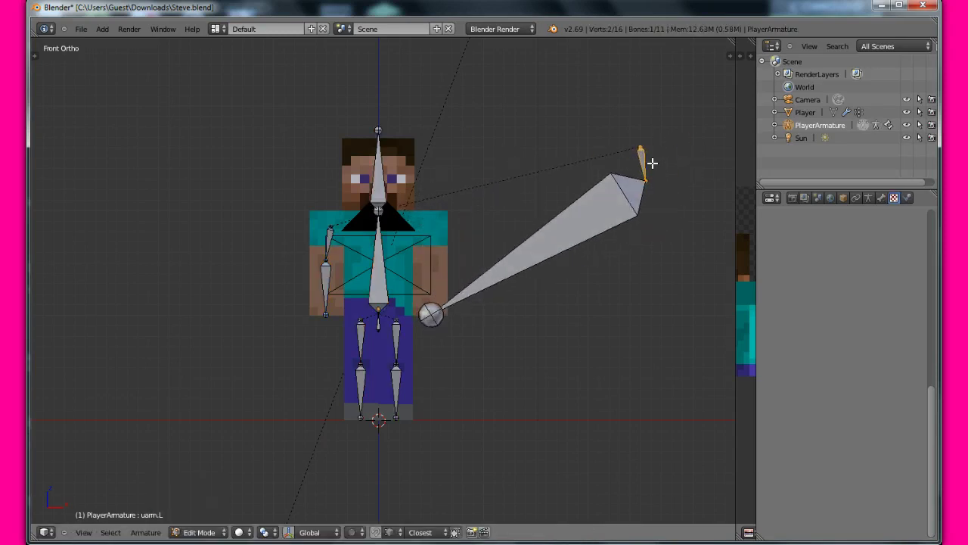
Move the right upper arm bone up and outward from the body in Edit Mode, and return PlayerArmature to Pose Mode
{"action": "right_click", "coordinate": [330, 229]}
{"action": "key", "text": "g"}
{"action": "left_click", "coordinate": [192, 155]}
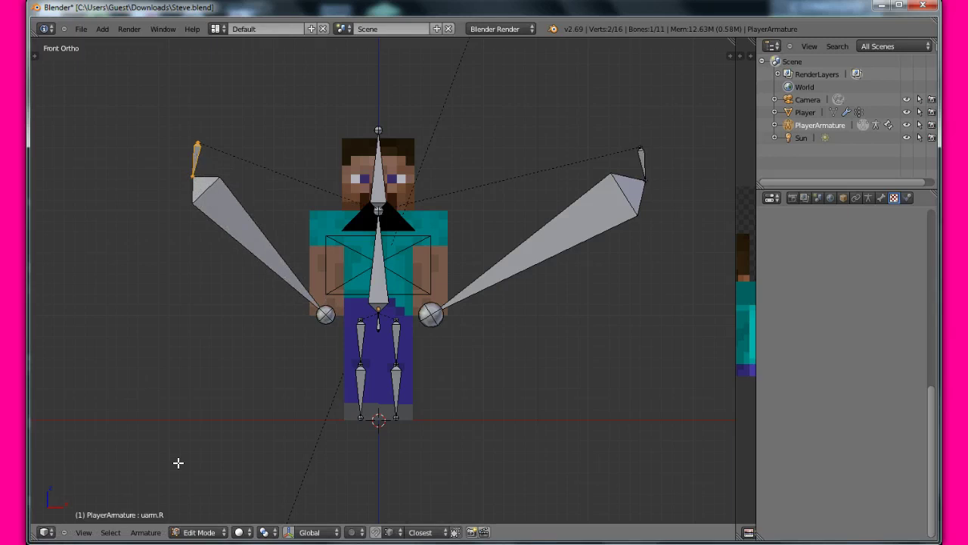
{"action": "left_click", "coordinate": [197, 531]}
{"action": "left_click", "coordinate": [198, 491]}
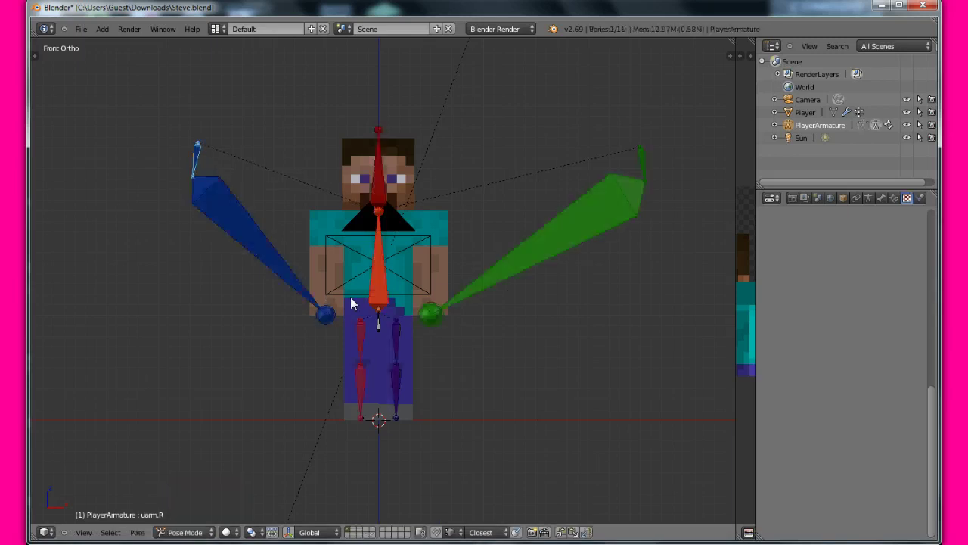
Rotate the right upper arm bone in two turns, about 18° and about 71°, swinging the detached arm to horizontal
{"action": "key", "text": "g"}
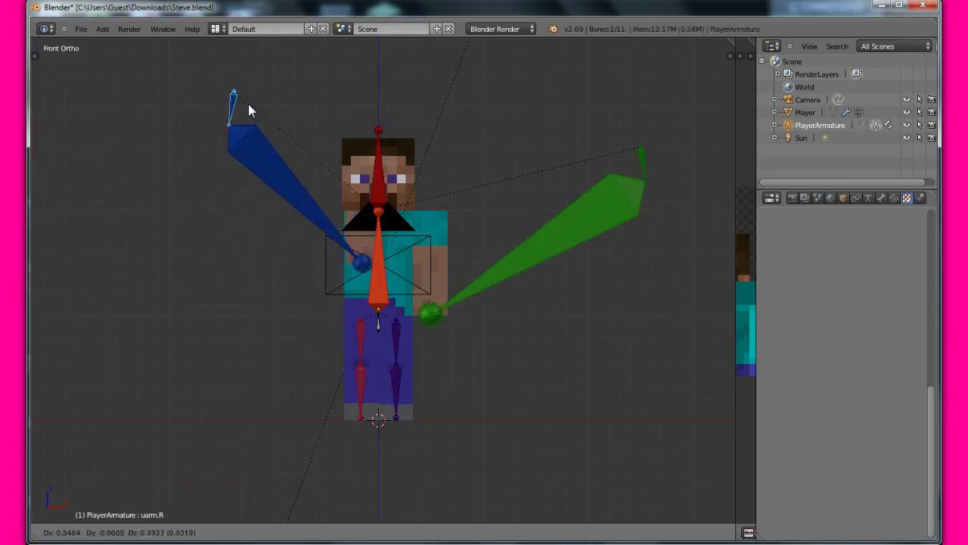
{"action": "right_click", "coordinate": [160, 133]}
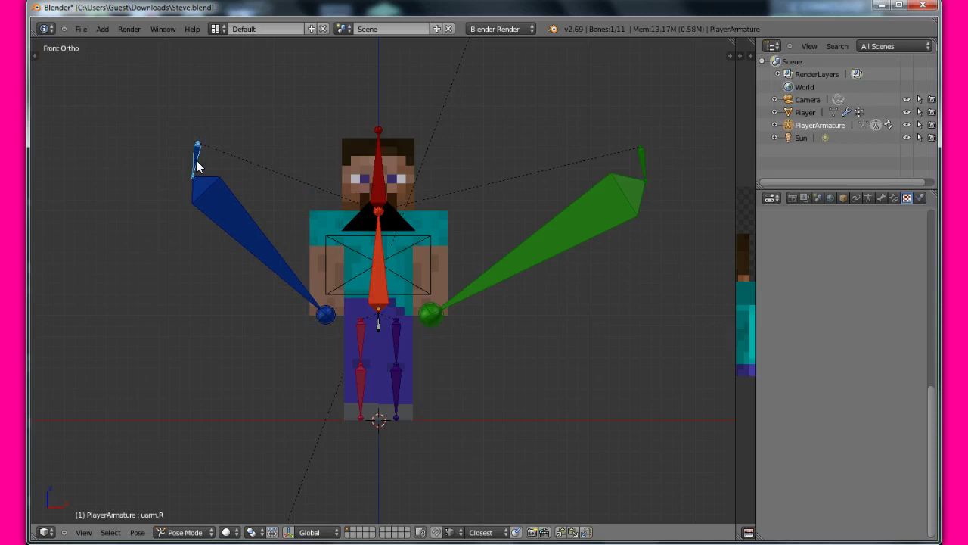
{"action": "key", "text": "t"}
{"action": "key", "text": "r"}
{"action": "left_click", "coordinate": [243, 148]}
{"action": "key", "text": "r"}
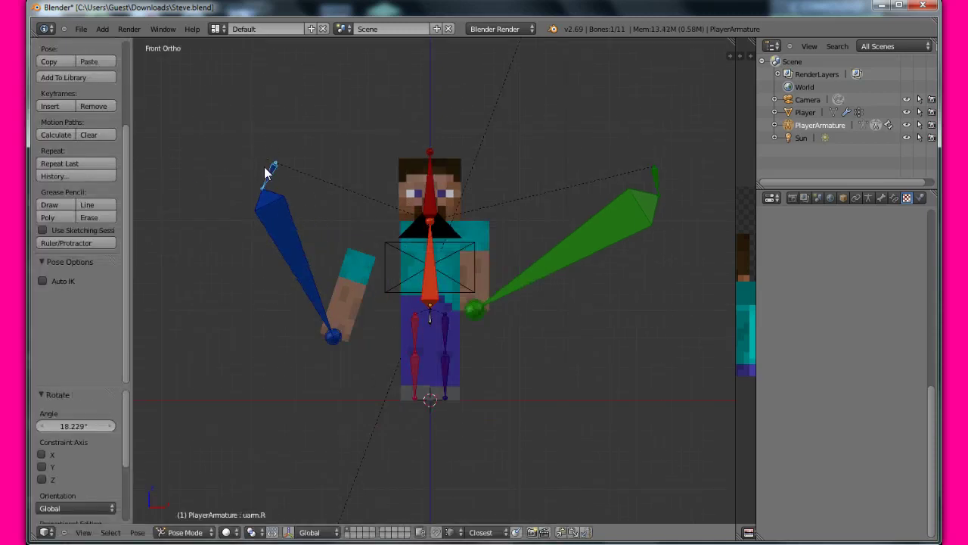
{"action": "left_click", "coordinate": [227, 108]}
{"action": "scroll", "coordinate": [265, 134], "scroll_direction": "up", "scroll_amount": 3}
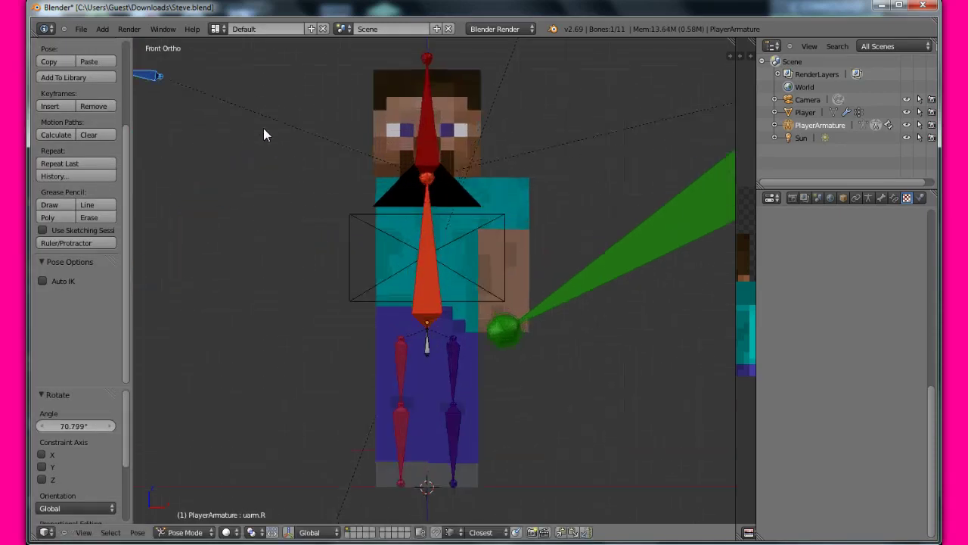
{"action": "scroll", "coordinate": [246, 155], "scroll_direction": "down", "scroll_amount": 5}
{"action": "key", "text": "t"}
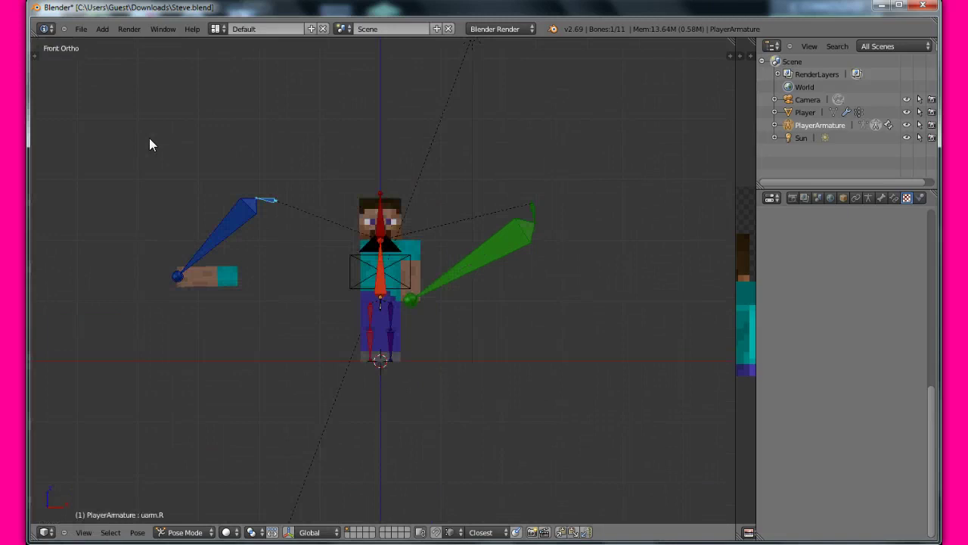
Rotate the right upper arm bone slightly further so the outer end of the arm dips below horizontal
{"action": "left_click", "coordinate": [558, 202]}
{"action": "key", "text": "t"}
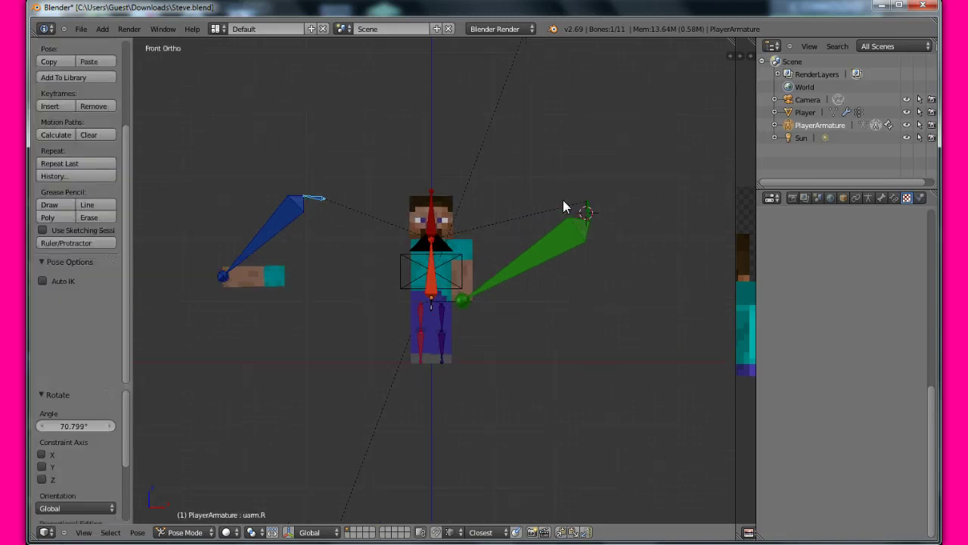
{"action": "key", "text": "t"}
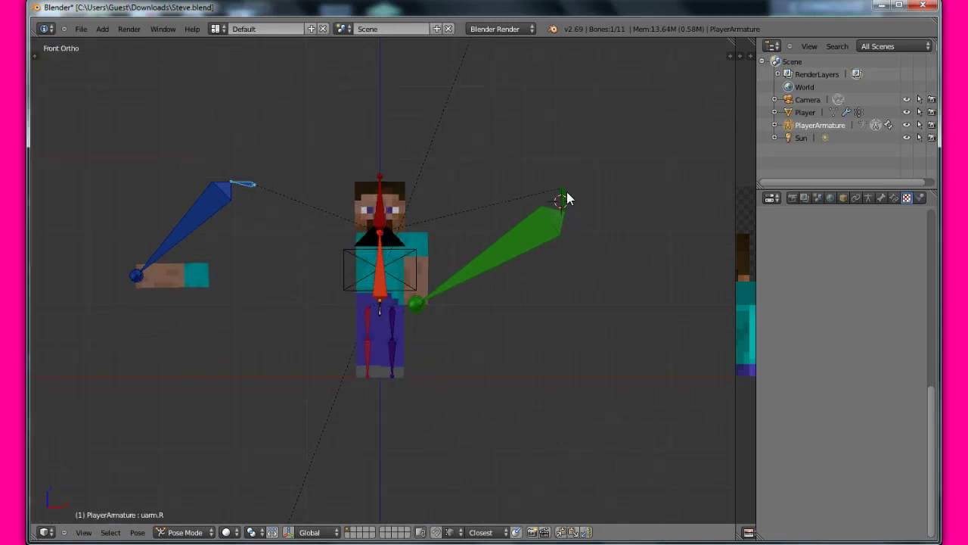
{"action": "key", "text": "r"}
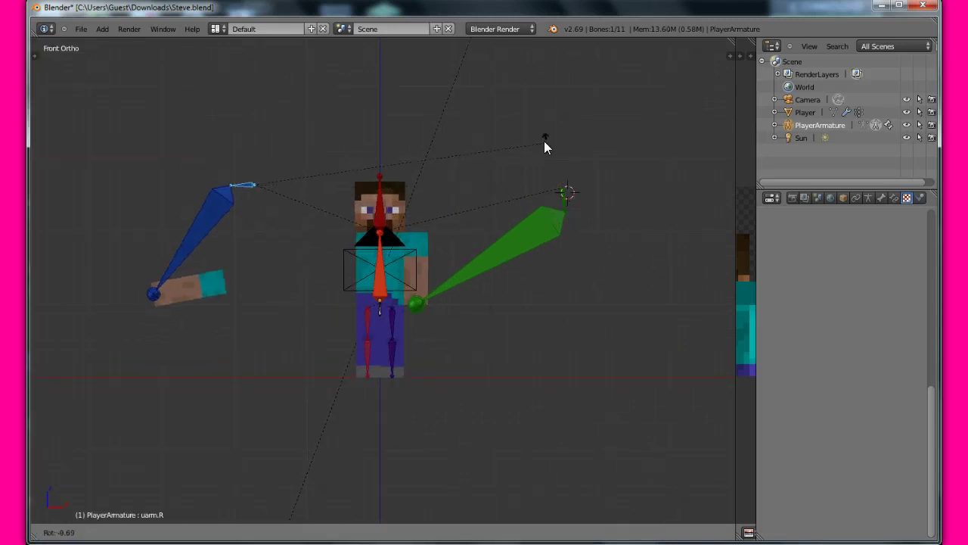
{"action": "left_click", "coordinate": [564, 168]}
Rotate the left upper arm bone outward and back, until its long lower arm bone points almost straight down
{"action": "right_click", "coordinate": [562, 203]}
{"action": "key", "text": "r"}
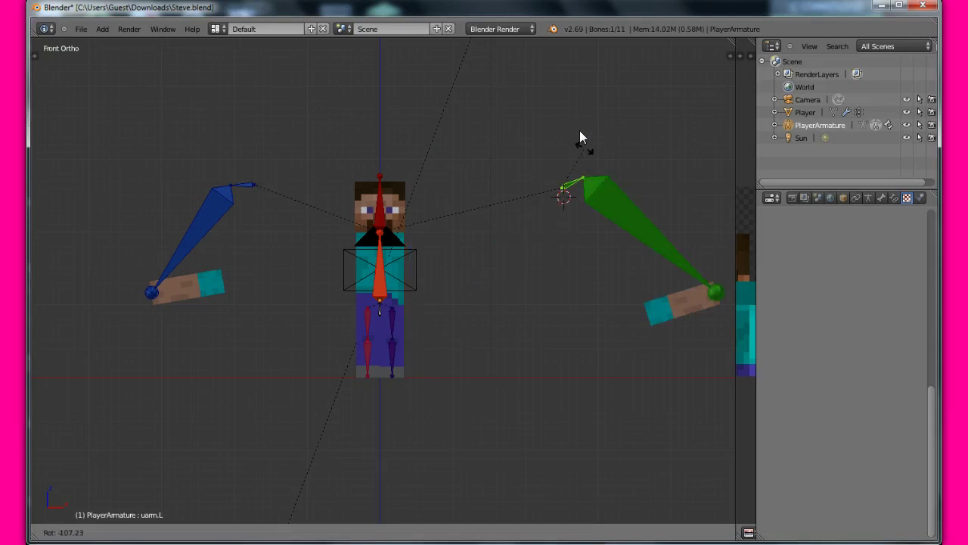
{"action": "left_click", "coordinate": [576, 152]}
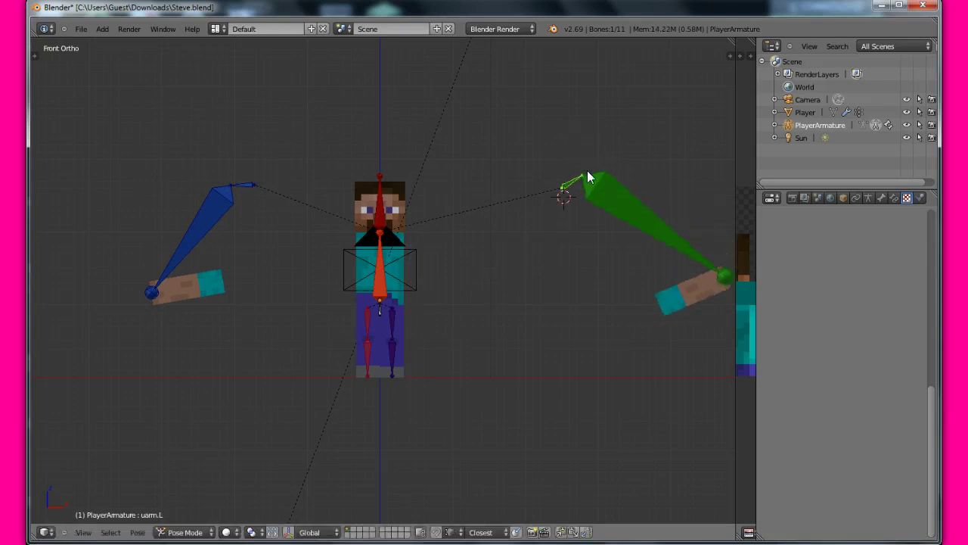
{"action": "key", "text": "r"}
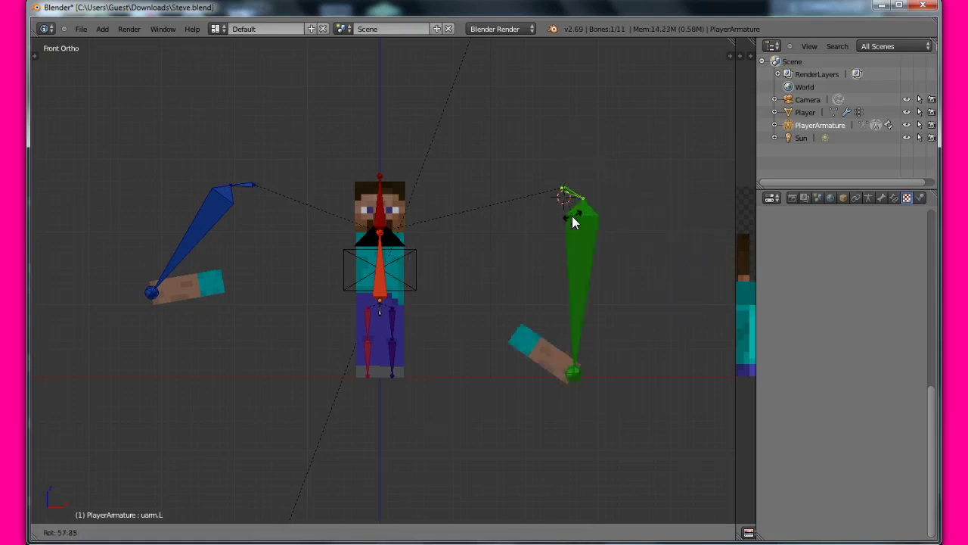
{"action": "left_click", "coordinate": [588, 236]}
{"action": "left_click", "coordinate": [591, 235]}
Rotate the left lower arm bone inward until its tip meets the left shoulder, bending the arm
{"action": "right_click", "coordinate": [600, 234]}
{"action": "key", "text": "r"}
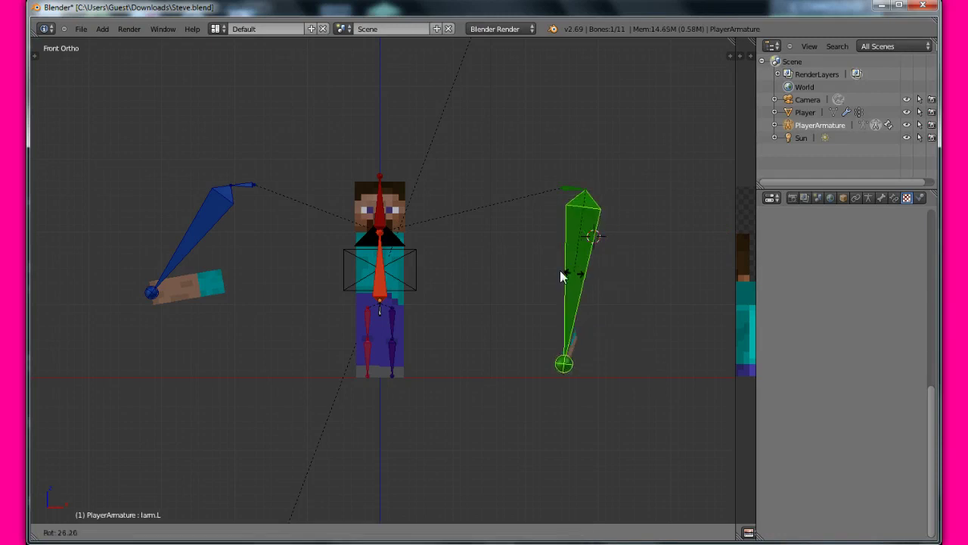
{"action": "left_click", "coordinate": [501, 208]}
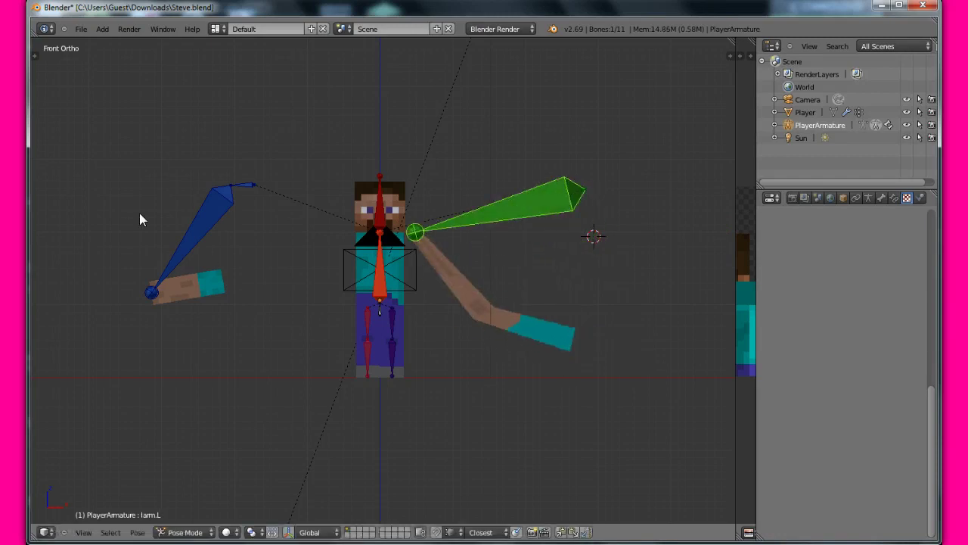
Rotate the right lower arm bone inward by about 106° to the right shoulder, and select the right upper leg bone
{"action": "right_click", "coordinate": [192, 240]}
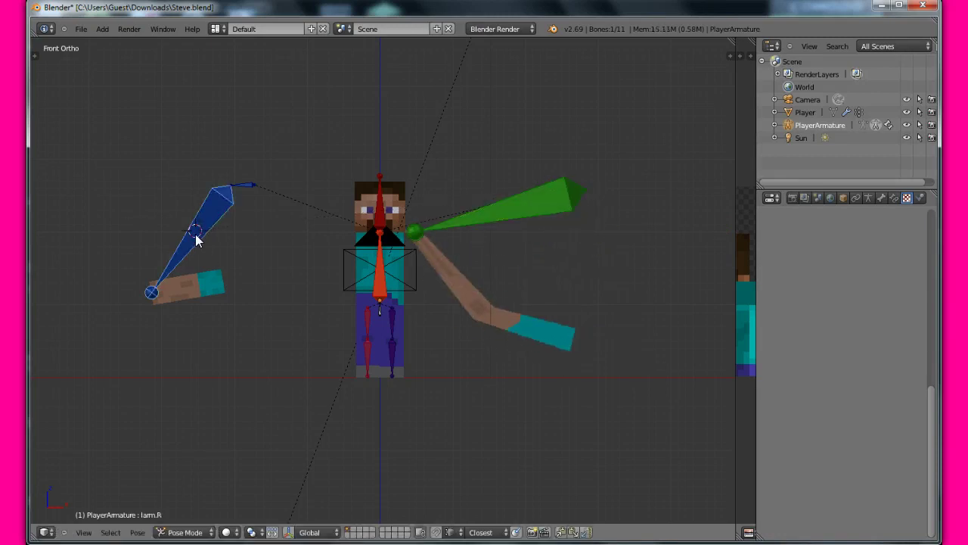
{"action": "key", "text": "r"}
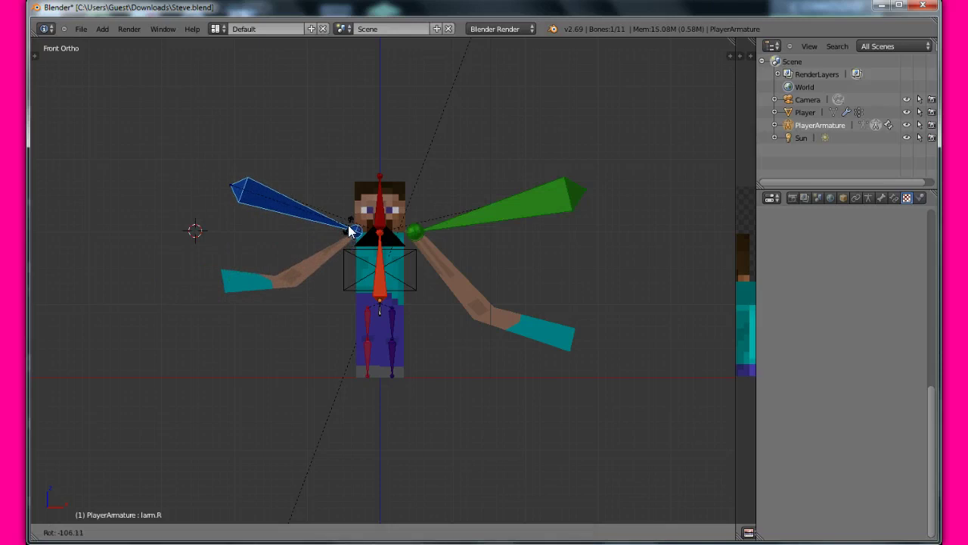
{"action": "left_click", "coordinate": [352, 230]}
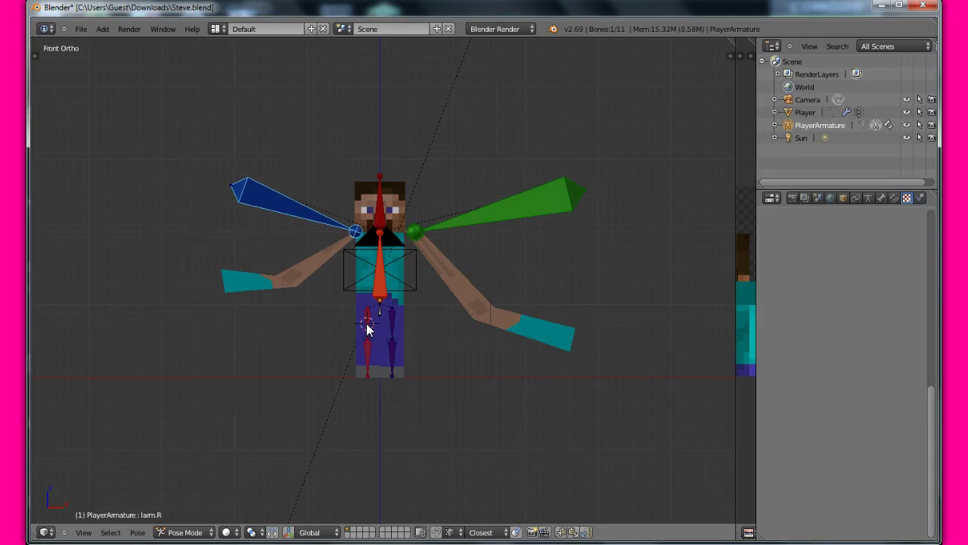
{"action": "right_click", "coordinate": [366, 323]}
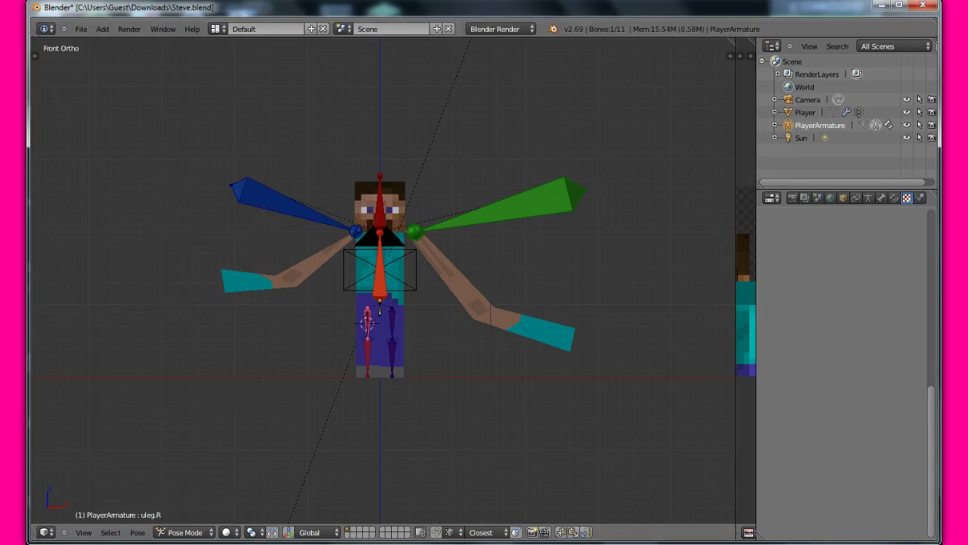
Open the recent file MinecraftPlayer.blend in a second window, close it, and return to Steve.blend
{"action": "right_click", "coordinate": [516, 543]}
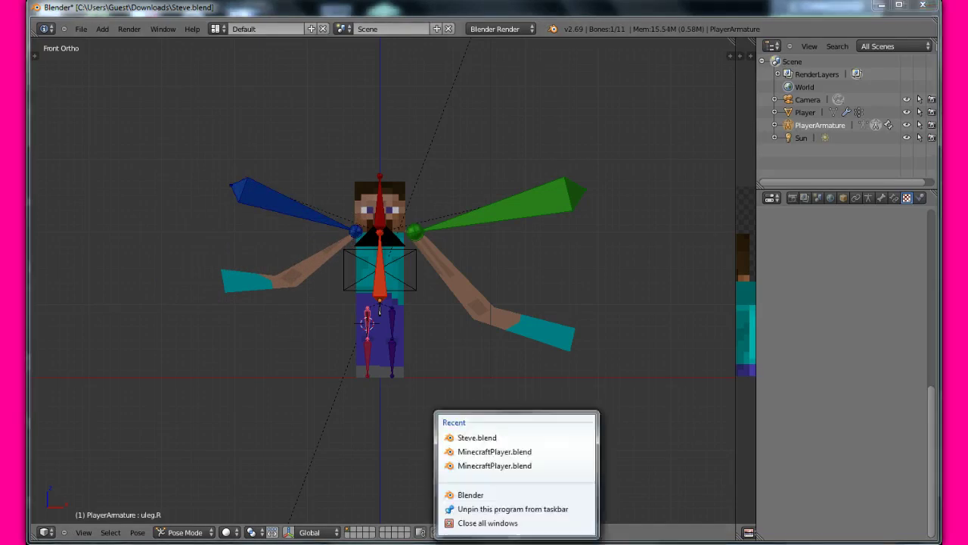
{"action": "left_click", "coordinate": [540, 451]}
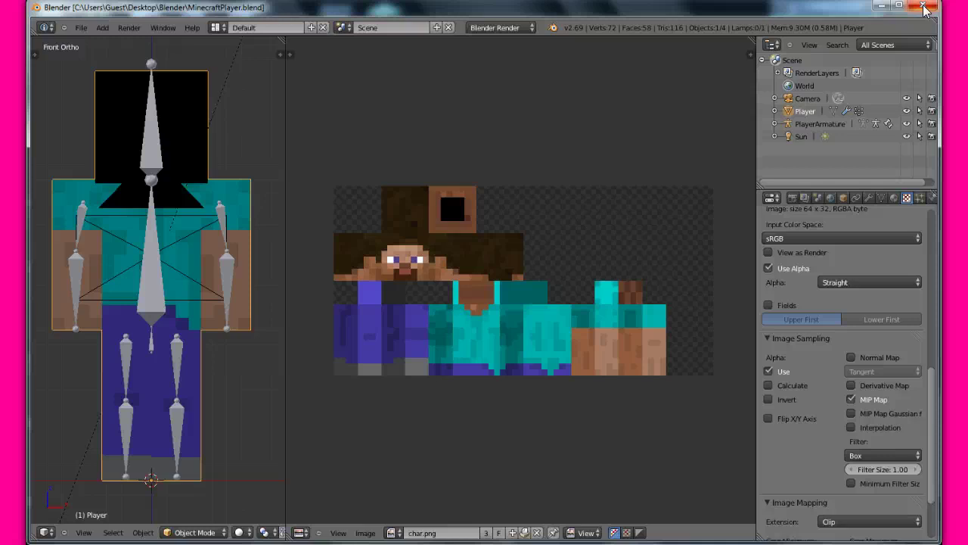
{"action": "left_click", "coordinate": [924, 6]}
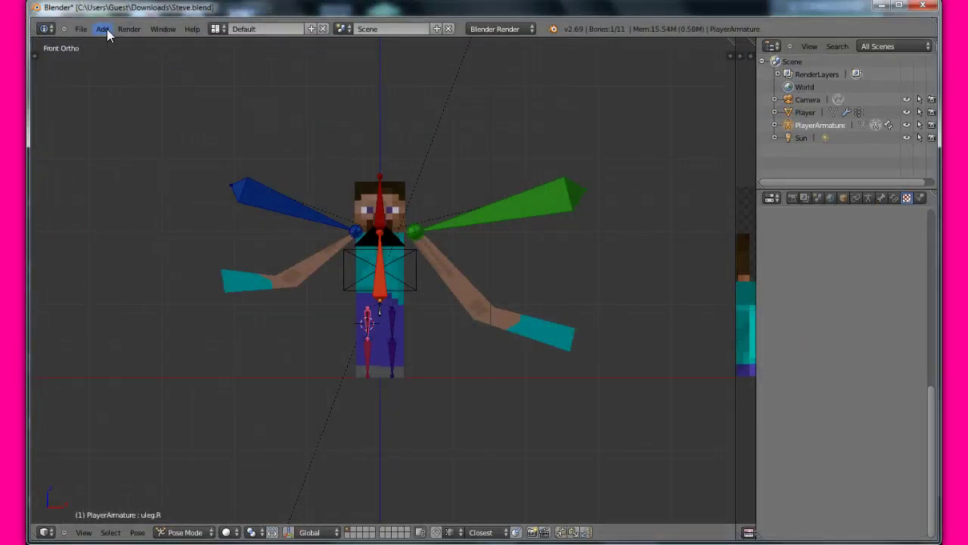
Render a still image of the Steve model with its distorted arms
{"action": "left_click", "coordinate": [128, 29]}
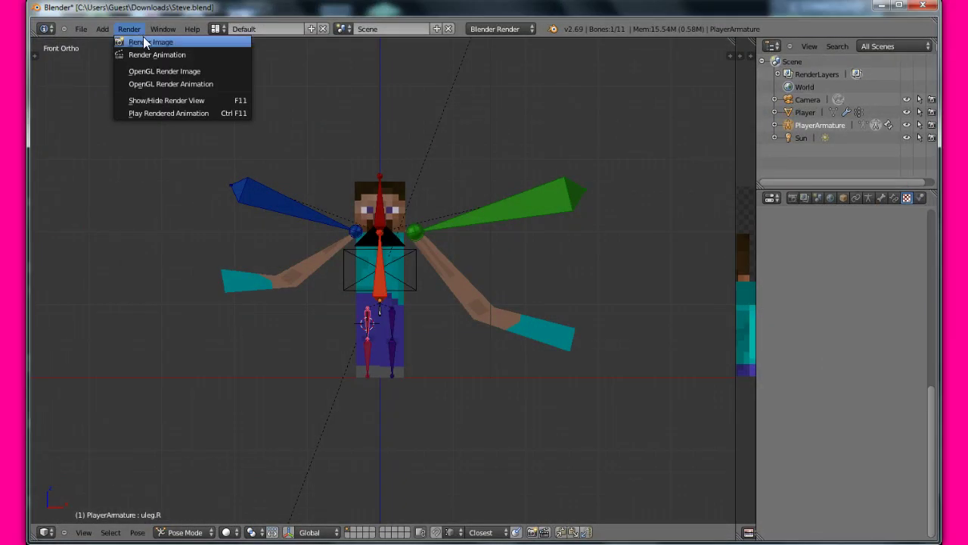
{"action": "left_click", "coordinate": [146, 42]}
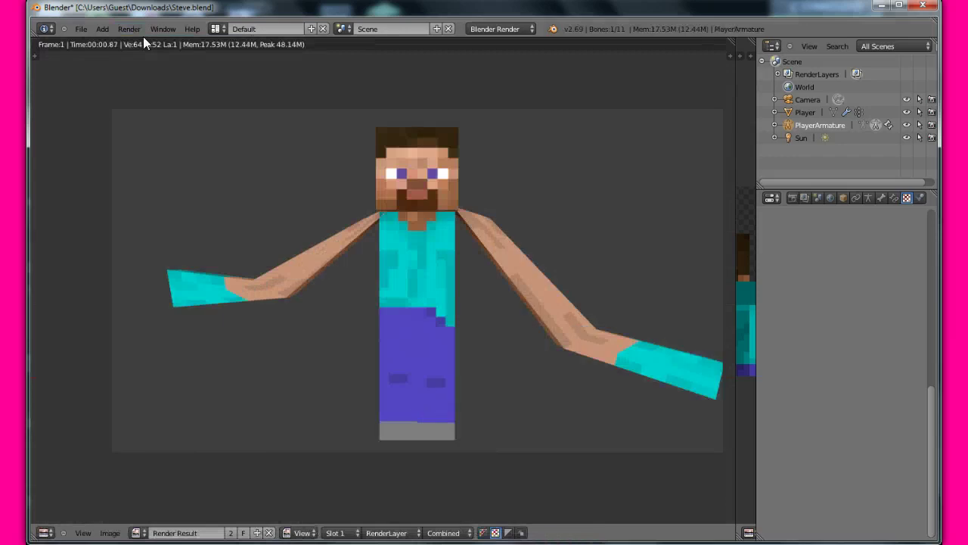